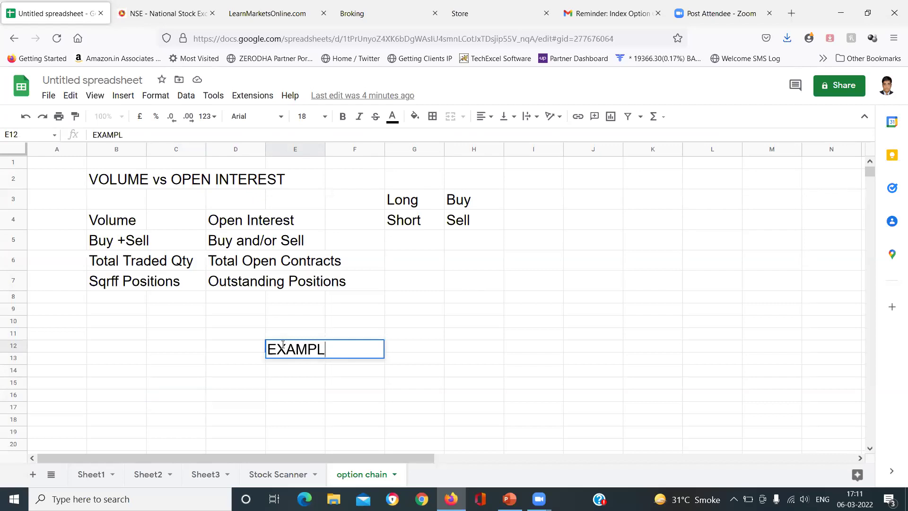
Step: Complete the heading EXAMPLE in cell E12 and enter TATASTEEL in cell E14
{"action": "key", "text": "Return"}
{"action": "key", "text": "Return"}
{"action": "key", "text": "Down"}
{"action": "key", "text": "Down"}
{"action": "key", "text": "Down"}
{"action": "key", "text": "Down"}
{"action": "key", "text": "Down"}
{"action": "key", "text": "Down"}
{"action": "key", "text": "Down"}
{"action": "key", "text": "Down"}
{"action": "key", "text": "Down"}
{"action": "key", "text": "Down"}
{"action": "key", "text": "Down"}
{"action": "key", "text": "Down"}
{"action": "key", "text": "Down"}
{"action": "key", "text": "Down"}
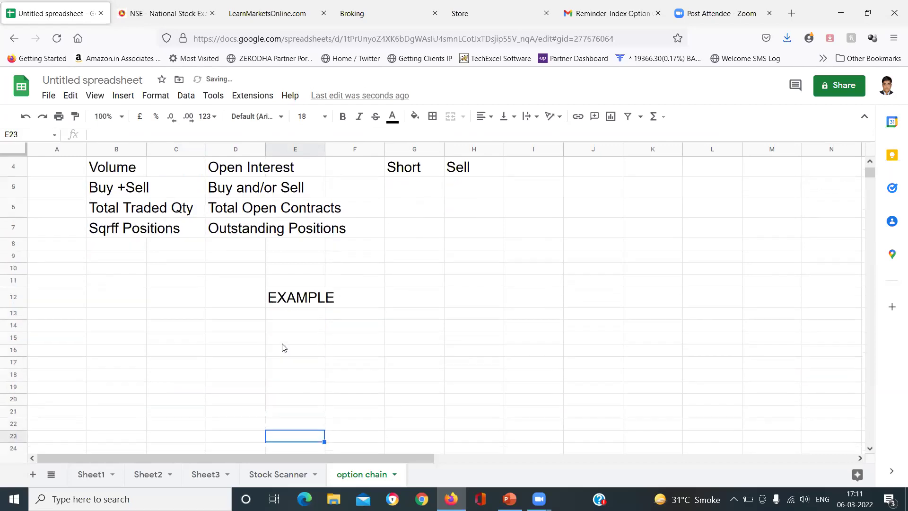
{"action": "key", "text": "Up"}
{"action": "key", "text": "Up"}
{"action": "key", "text": "Up"}
{"action": "key", "text": "Up"}
{"action": "key", "text": "Up"}
{"action": "key", "text": "Up"}
{"action": "key", "text": "Up"}
{"action": "key", "text": "Up"}
{"action": "key", "text": "Up"}
{"action": "key", "text": "Up"}
{"action": "key", "text": "Up"}
{"action": "key", "text": "Up"}
{"action": "key", "text": "Up"}
{"action": "key", "text": "Up"}
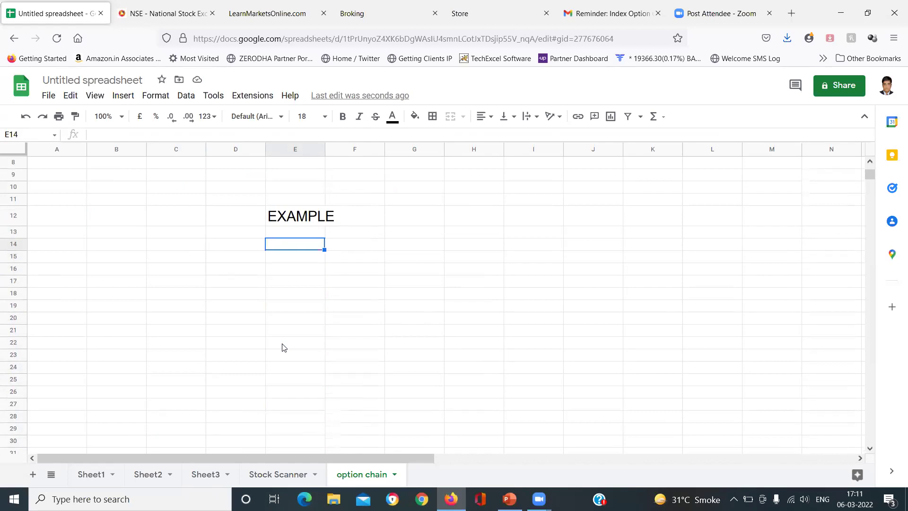
{"action": "type", "text": "TATASTEEL"}
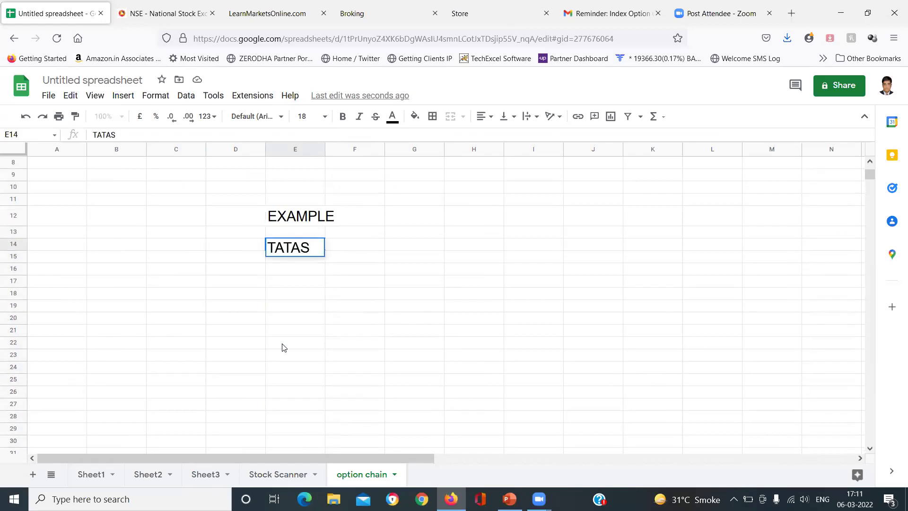
{"action": "key", "text": "Return"}
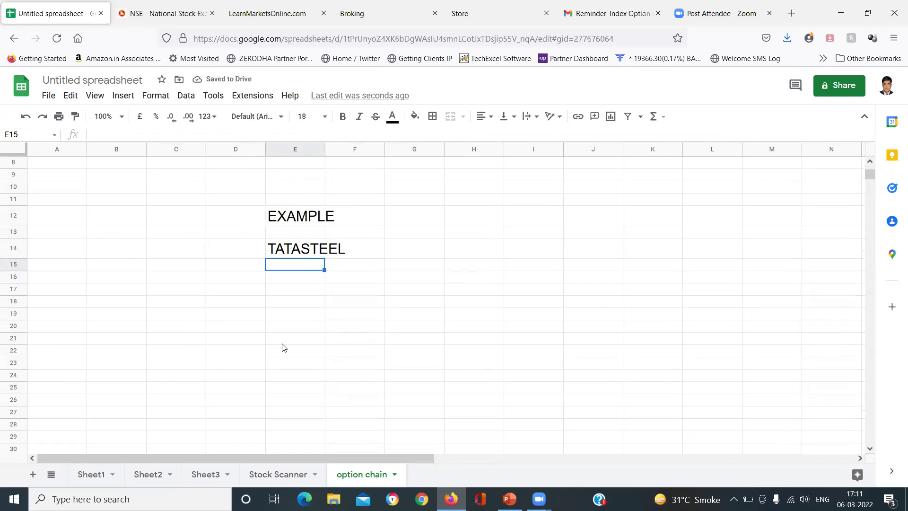
Step: Enter the price 1300 in cell G14, in the same row as TATASTEEL
{"action": "key", "text": "Right"}
{"action": "key", "text": "Up"}
{"action": "key", "text": "Right"}
{"action": "type", "text": "1300"}
{"action": "key", "text": "Return"}
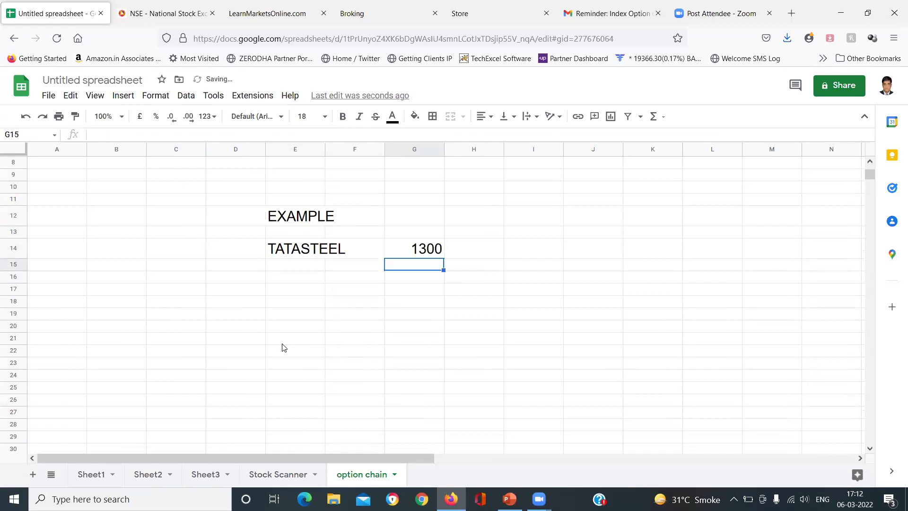
Step: Enter the heading PREVIOUS DAY OI in cell E16, two rows below TATASTEEL
{"action": "key", "text": "Left"}
{"action": "key", "text": "Left"}
{"action": "key", "text": "Left"}
{"action": "key", "text": "Right"}
{"action": "key", "text": "Left"}
{"action": "key", "text": "Down"}
{"action": "key", "text": "Right"}
{"action": "type", "text": "PREVIOUS"}
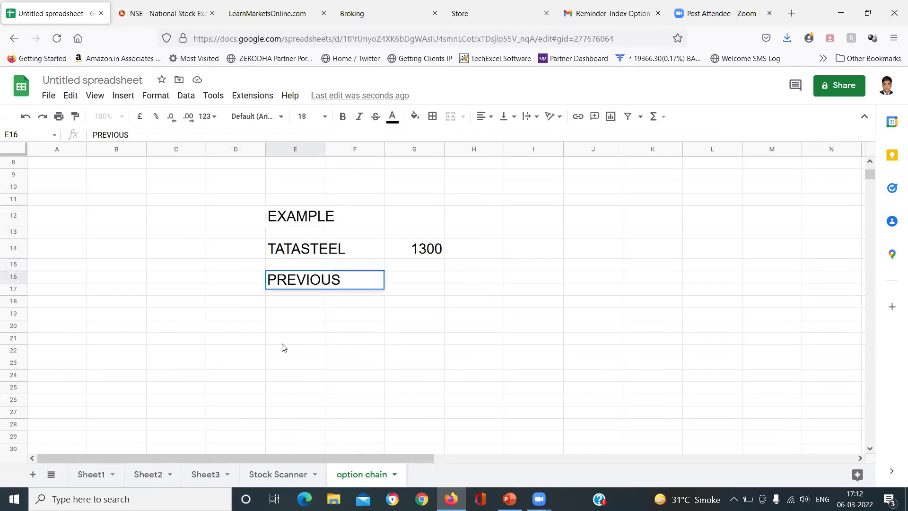
{"action": "type", "text": " DAY OI"}
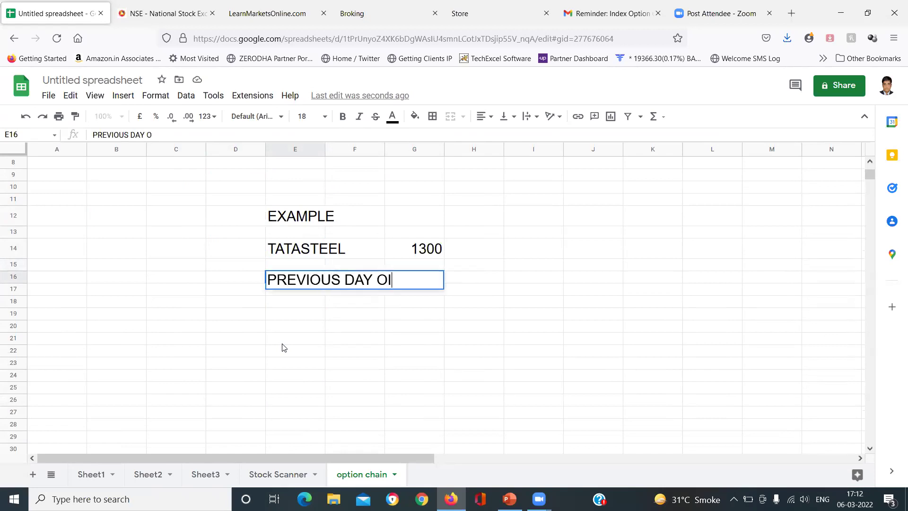
{"action": "key", "text": "Return"}
Step: Move the EXAMPLE, TATASTEEL and PREVIOUS DAY OI labels from E12:E16 to column C, starting at C12
{"action": "key", "text": "Right"}
{"action": "key", "text": "Right"}
{"action": "key", "text": "Right"}
{"action": "key", "text": "Up"}
{"action": "key", "text": "Left"}
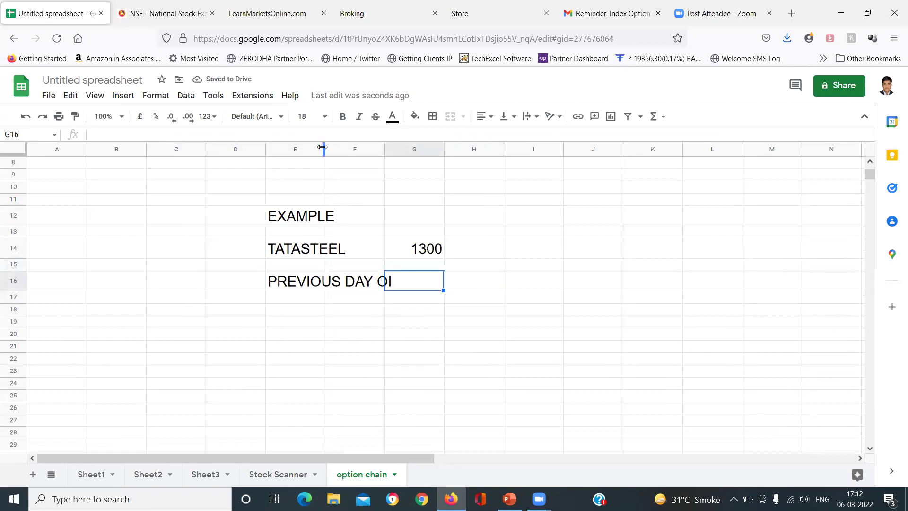
{"action": "left_click", "coordinate": [296, 217]}
{"action": "key", "text": "Left"}
{"action": "left_click_drag", "start_coordinate": [295, 216], "coordinate": [296, 232]}
{"action": "key", "text": "shift+Down"}
{"action": "key", "text": "shift+Down"}
{"action": "key", "text": "shift+Down"}
{"action": "key", "text": "ctrl+c"}
{"action": "key", "text": "Left"}
{"action": "key", "text": "Left"}
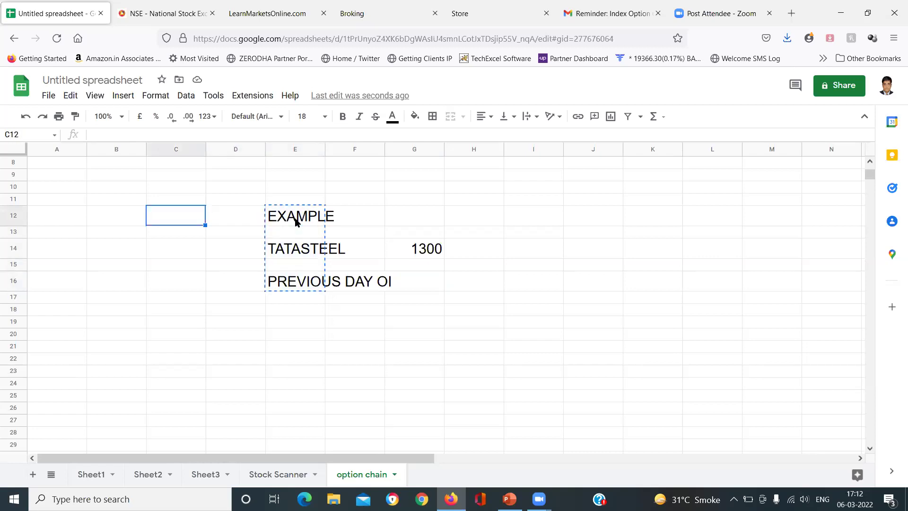
{"action": "key", "text": "ctrl+v"}
Step: Widen column D so the PREVIOUS DAY OI heading fits before column E
{"action": "key", "text": "Right"}
{"action": "key", "text": "Right"}
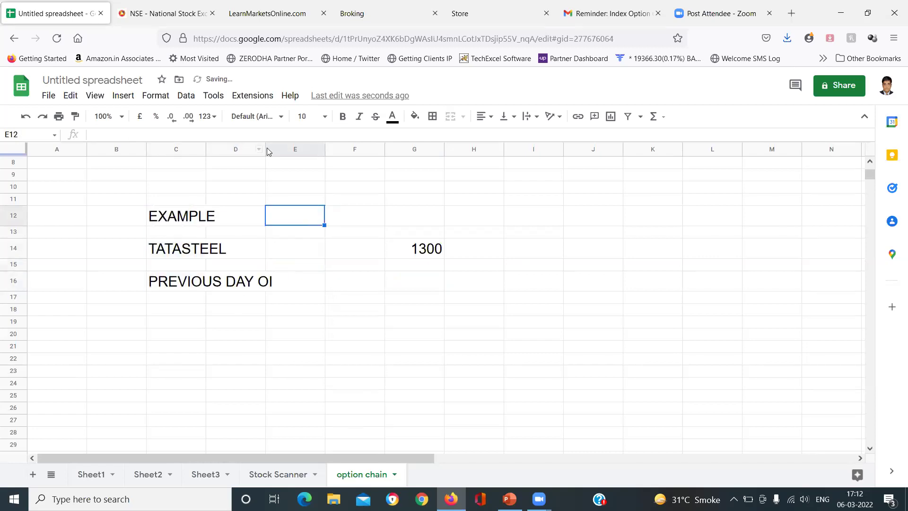
{"action": "left_click_drag", "start_coordinate": [265, 148], "coordinate": [305, 227]}
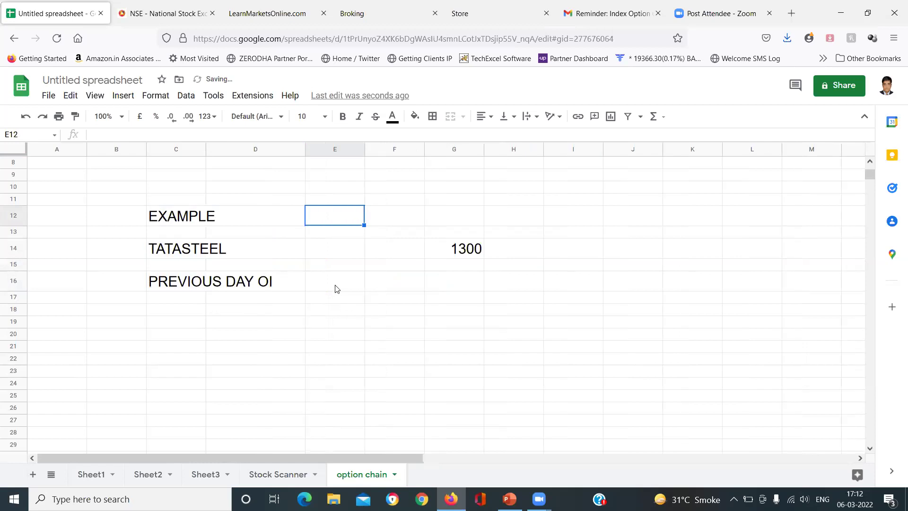
Step: Enter the heading CURRENT OI in cell E16, next to PREVIOUS DAY OI
{"action": "left_click", "coordinate": [336, 289]}
{"action": "type", "text": "CURRENT"}
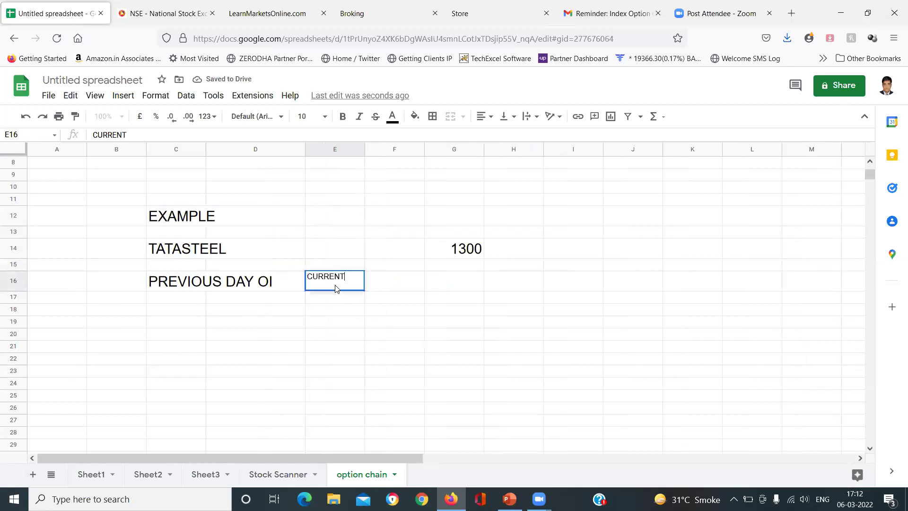
{"action": "type", "text": " OI"}
{"action": "key", "text": "Return"}
Step: Set the font size of the range C13:I27 to 18
{"action": "key", "text": "Up"}
{"action": "key", "text": "Left"}
{"action": "key", "text": "Left"}
{"action": "key", "text": "Up"}
{"action": "key", "text": "Up"}
{"action": "key", "text": "Up"}
{"action": "key", "text": "shift+Right"}
{"action": "key", "text": "shift+Right"}
{"action": "key", "text": "shift+Right"}
{"action": "key", "text": "shift+Right"}
{"action": "key", "text": "shift+Right"}
{"action": "key", "text": "shift+Right"}
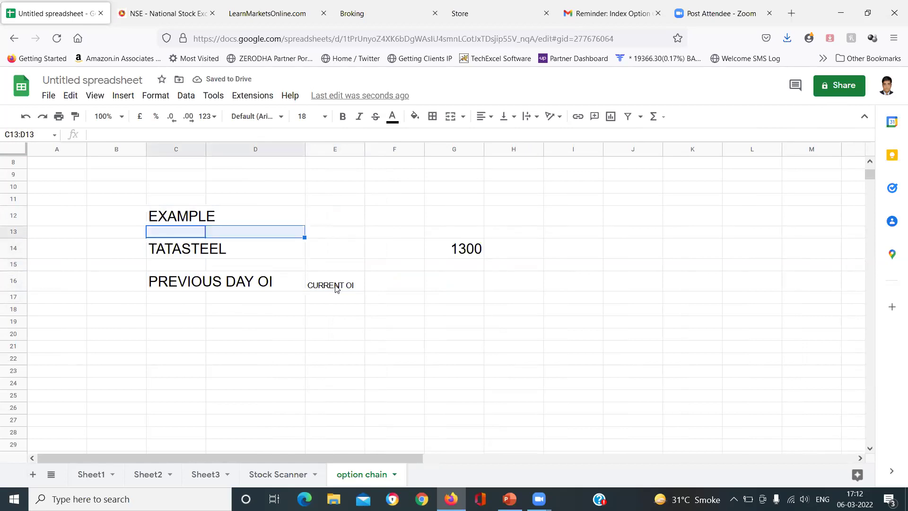
{"action": "key", "text": "shift+Down"}
{"action": "key", "text": "shift+Down"}
{"action": "key", "text": "shift+Down"}
{"action": "key", "text": "shift+Down"}
{"action": "key", "text": "shift+Down"}
{"action": "key", "text": "shift+Down"}
{"action": "key", "text": "shift+Down"}
{"action": "key", "text": "shift+Down"}
{"action": "key", "text": "shift+Down"}
{"action": "key", "text": "shift+Down"}
{"action": "key", "text": "shift+Down"}
{"action": "key", "text": "shift+Down"}
{"action": "key", "text": "shift+Down"}
{"action": "key", "text": "shift+Down"}
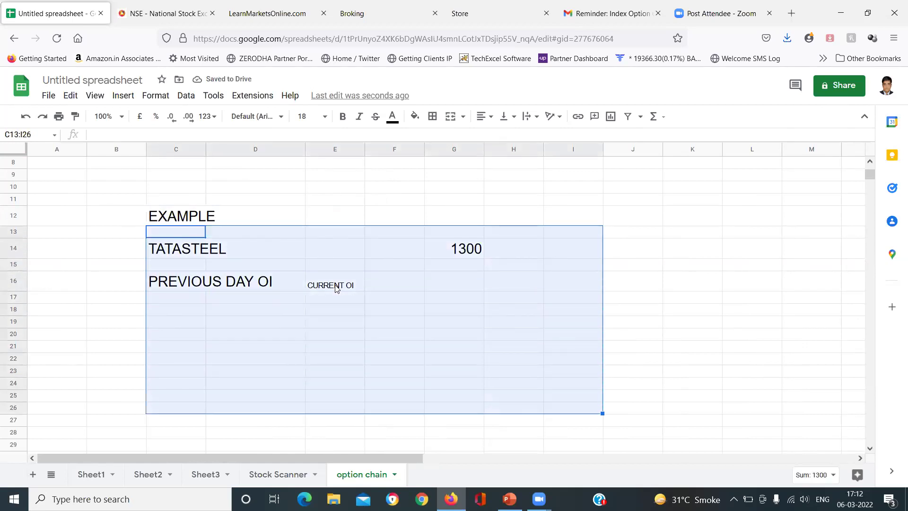
{"action": "left_click", "coordinate": [325, 116]}
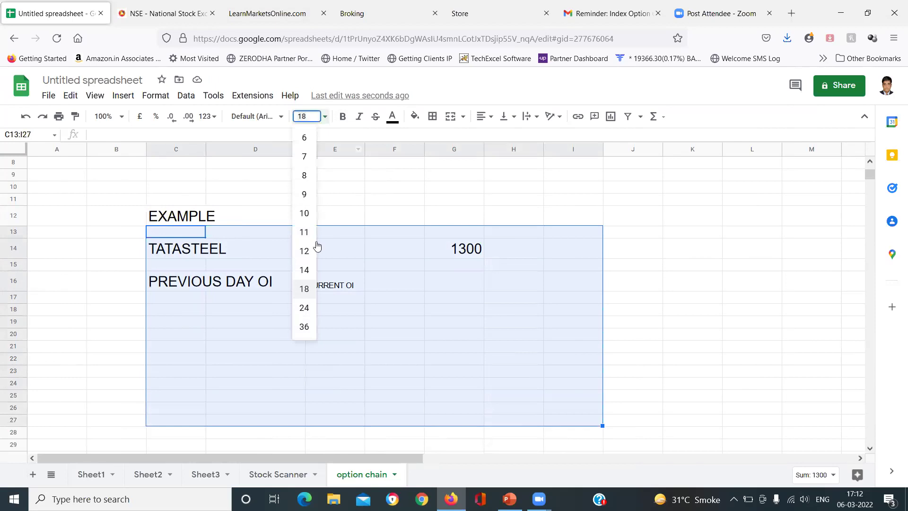
{"action": "left_click", "coordinate": [304, 289]}
{"action": "left_click", "coordinate": [382, 289]}
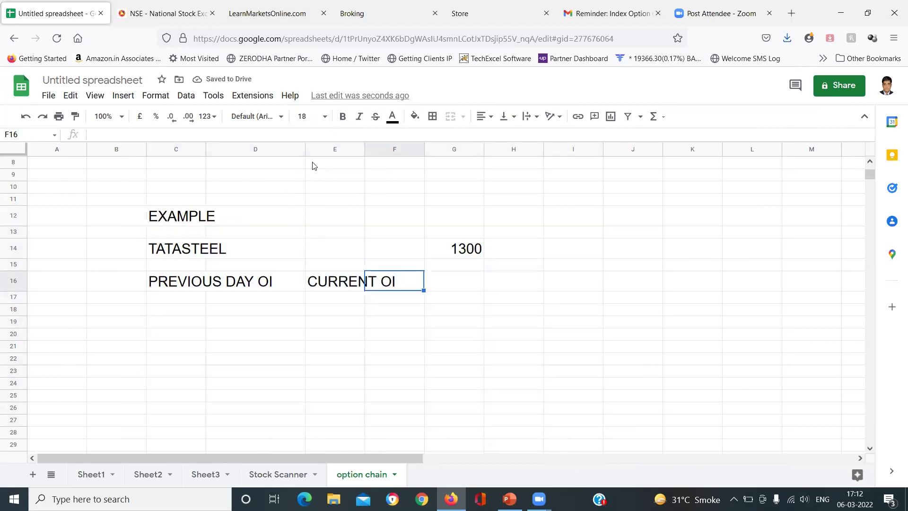
Step: Enter the heading % Price Change in cell G16 and widen column G to fit it
{"action": "left_click", "coordinate": [466, 285]}
{"action": "type", "text": "%"}
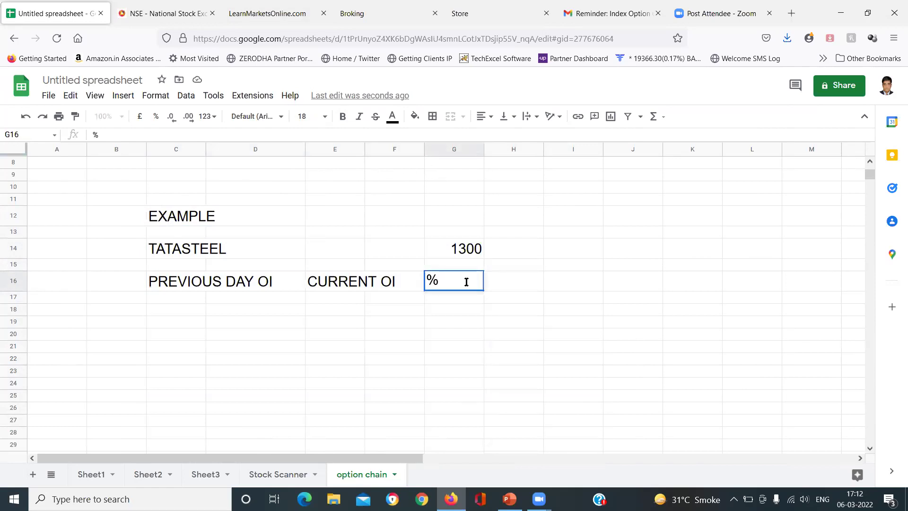
{"action": "type", "text": " pRE"}
{"action": "key", "text": "BackSpace"}
{"action": "key", "text": "BackSpace"}
{"action": "key", "text": "BackSpace"}
{"action": "key", "text": "BackSpace"}
{"action": "type", "text": "Price"}
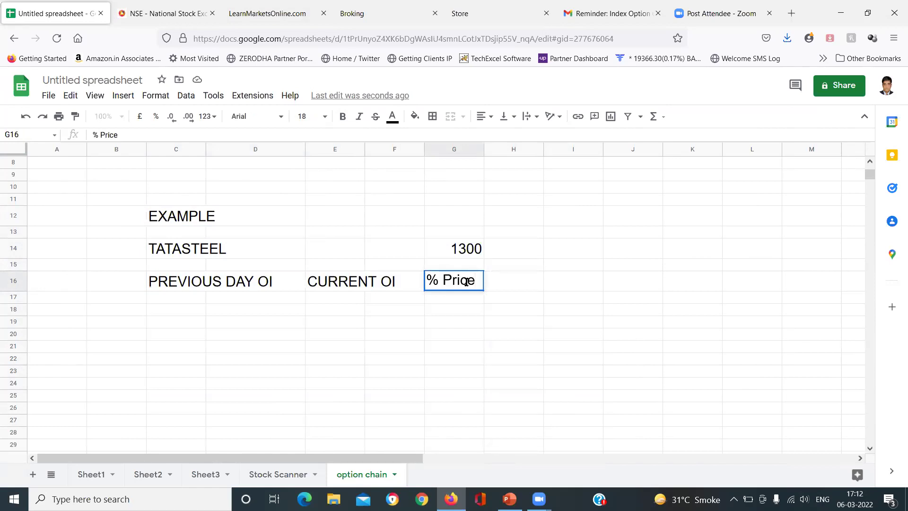
{"action": "type", "text": " Change"}
{"action": "key", "text": "Return"}
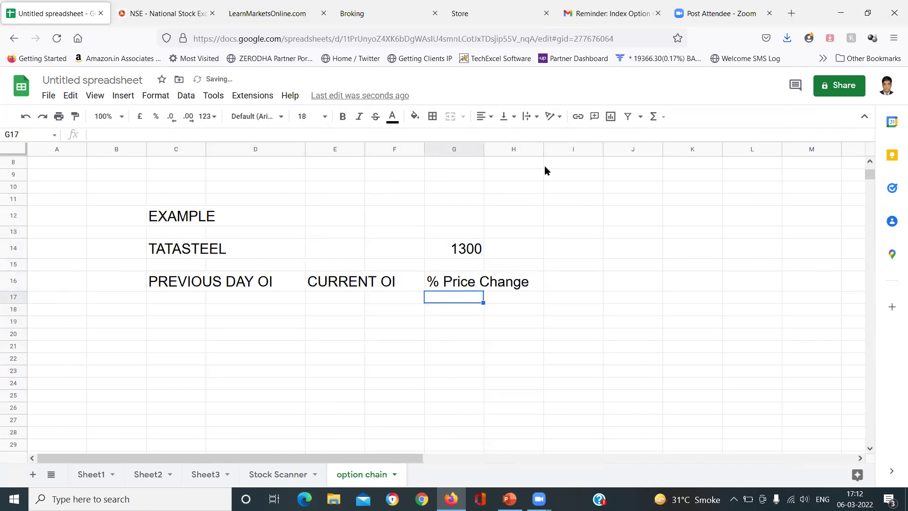
{"action": "left_click_drag", "start_coordinate": [482, 152], "coordinate": [534, 165]}
{"action": "left_click", "coordinate": [459, 279]}
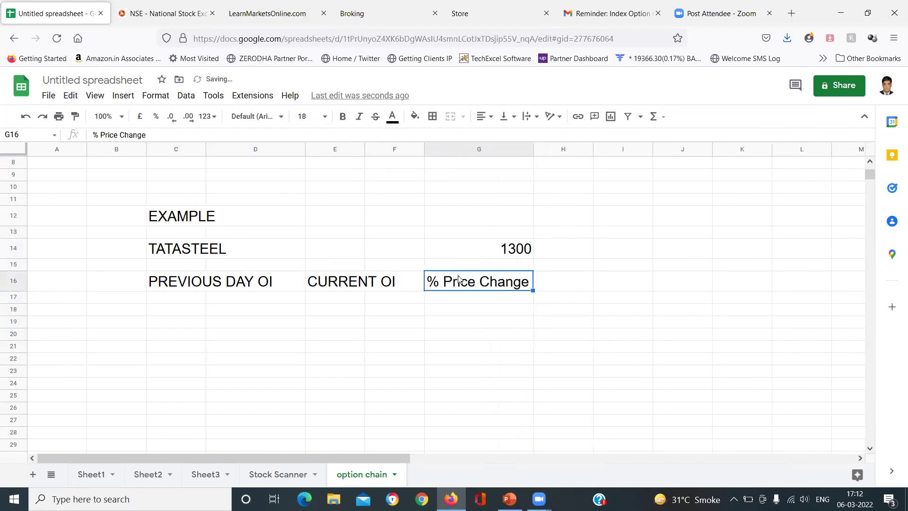
Step: Enter the label cmp in cell H14, beside the 1300 price
{"action": "left_click", "coordinate": [175, 302]}
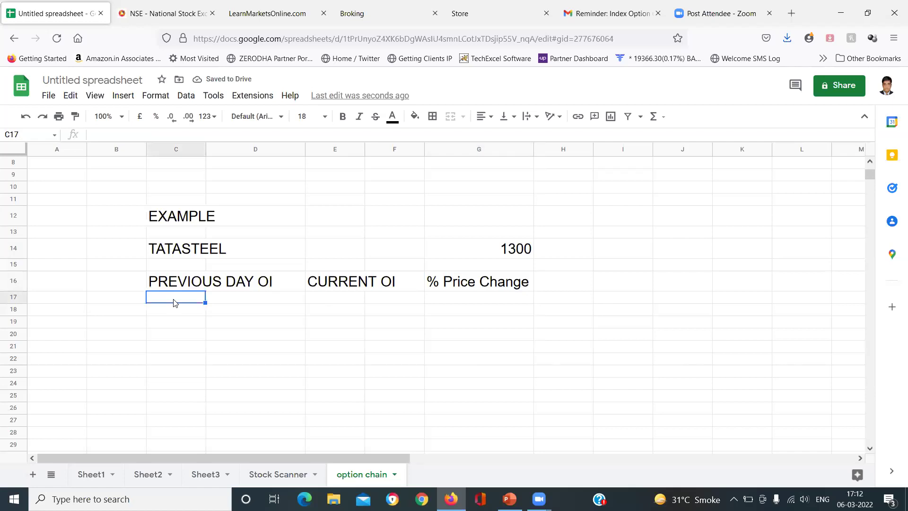
{"action": "key", "text": "Up"}
{"action": "key", "text": "Up"}
{"action": "key", "text": "Up"}
{"action": "key", "text": "Right"}
{"action": "key", "text": "Right"}
{"action": "key", "text": "Right"}
{"action": "key", "text": "Right"}
{"action": "key", "text": "Right"}
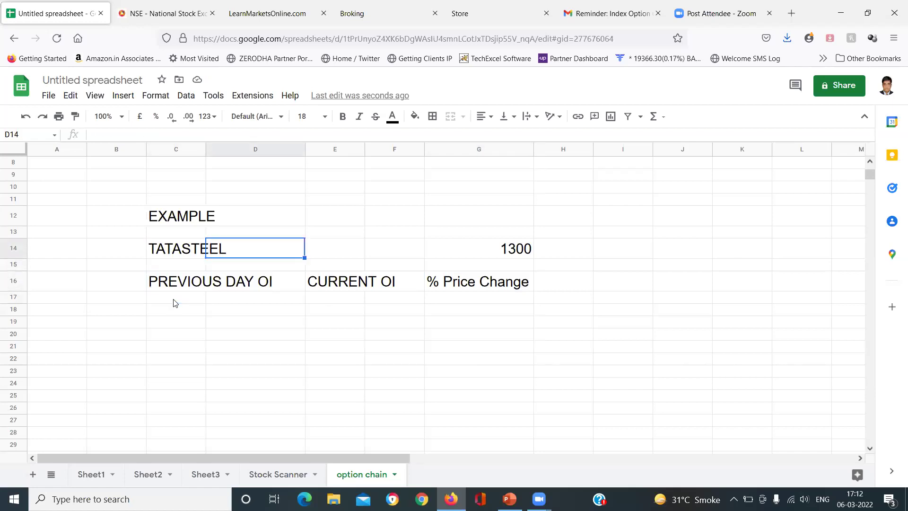
{"action": "type", "text": "cmp"}
{"action": "key", "text": "Return"}
Step: Enter 5 lakhs under PREVIOUS DAY OI in C17 and 10 Lakhs under CURRENT OI in E17
{"action": "key", "text": "Up"}
{"action": "key", "text": "Left"}
{"action": "key", "text": "Down"}
{"action": "key", "text": "Down"}
{"action": "key", "text": "Down"}
{"action": "key", "text": "Left"}
{"action": "key", "text": "Left"}
{"action": "key", "text": "Left"}
{"action": "key", "text": "Left"}
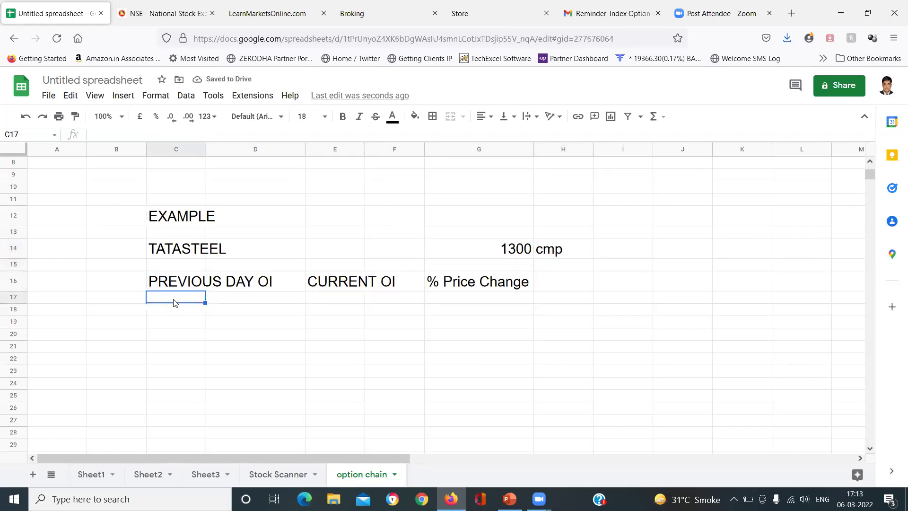
{"action": "type", "text": "5 lakhs"}
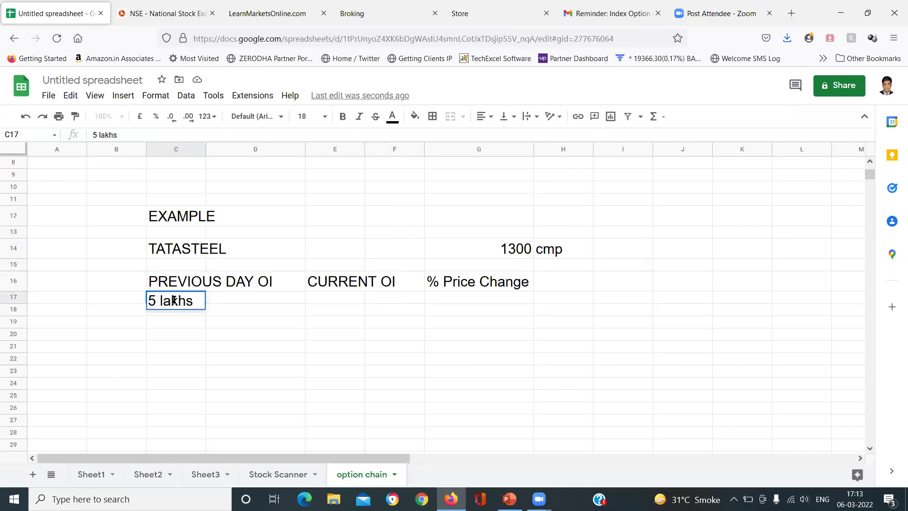
{"action": "key", "text": "Right"}
{"action": "key", "text": "Right"}
{"action": "type", "text": "10 Lakhs"}
{"action": "key", "text": "Return"}
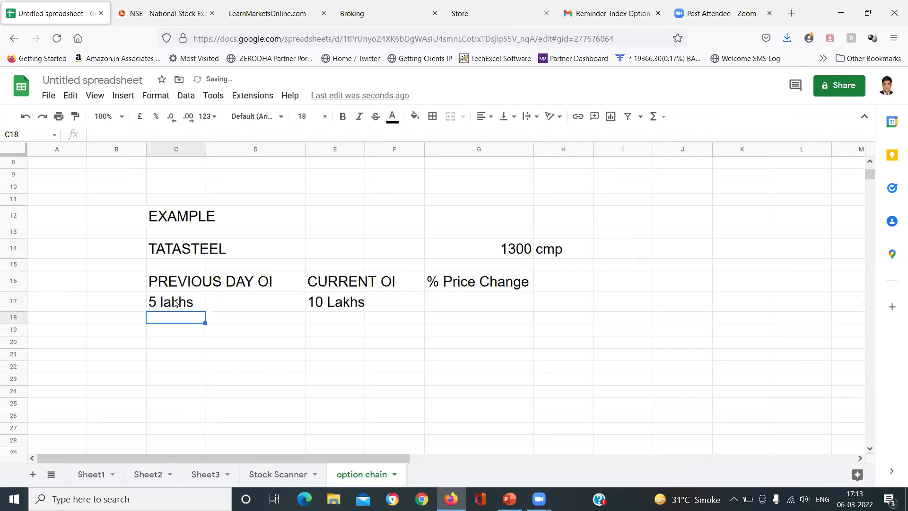
Step: Enter 4% up under the % Price Change heading in cell G17
{"action": "left_click", "coordinate": [174, 303]}
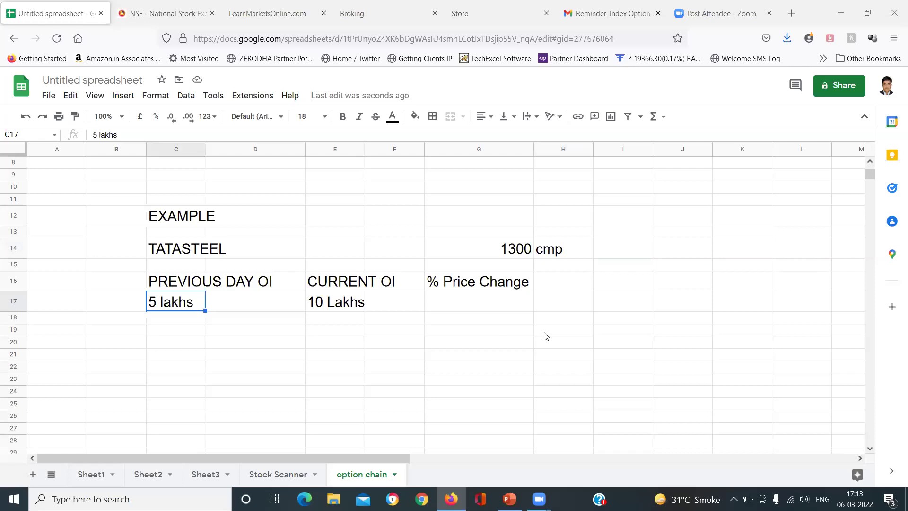
{"action": "left_click", "coordinate": [348, 305]}
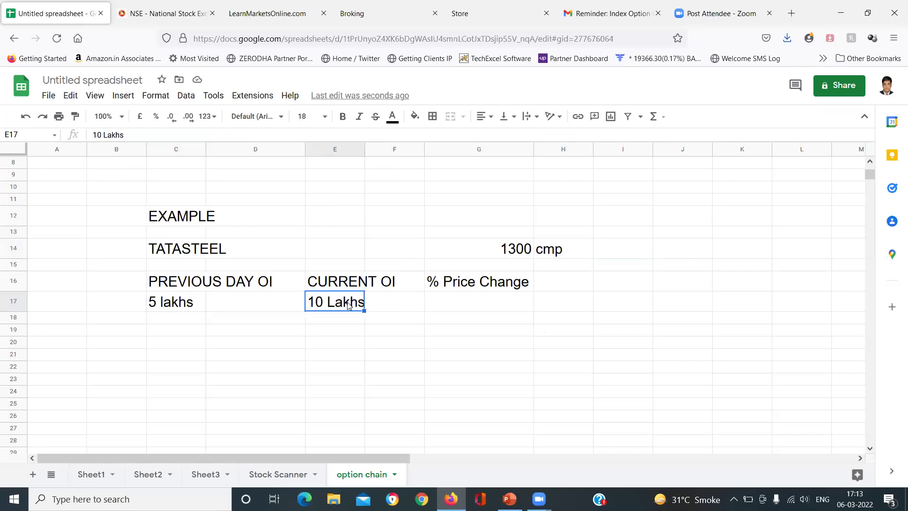
{"action": "key", "text": "Right"}
{"action": "key", "text": "Right"}
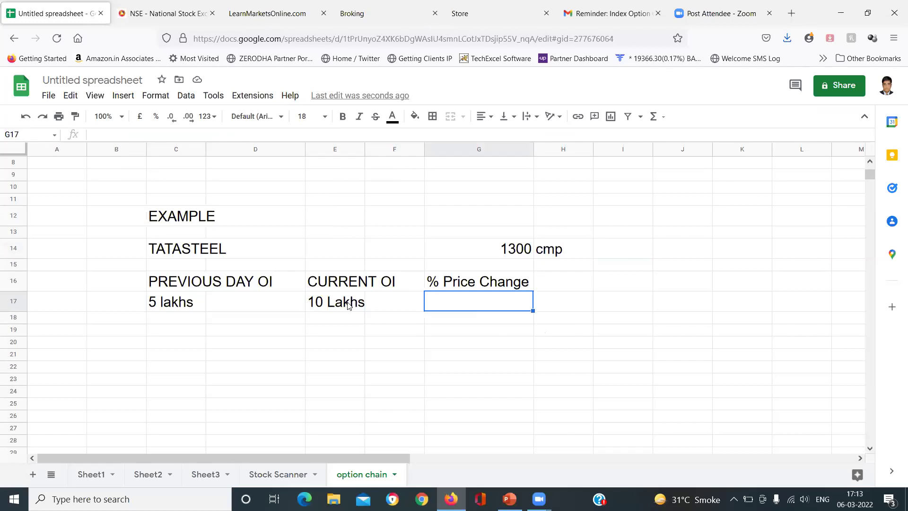
{"action": "type", "text": "4"}
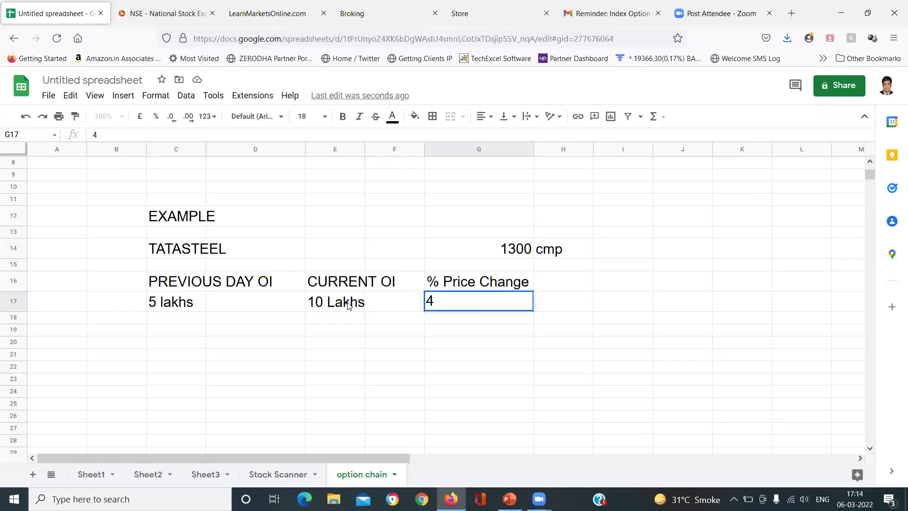
{"action": "type", "text": "$ up"}
{"action": "key", "text": "BackSpace"}
{"action": "key", "text": "BackSpace"}
{"action": "key", "text": "BackSpace"}
{"action": "key", "text": "BackSpace"}
{"action": "type", "text": "% up"}
{"action": "key", "text": "Return"}
{"action": "key", "text": "Up"}
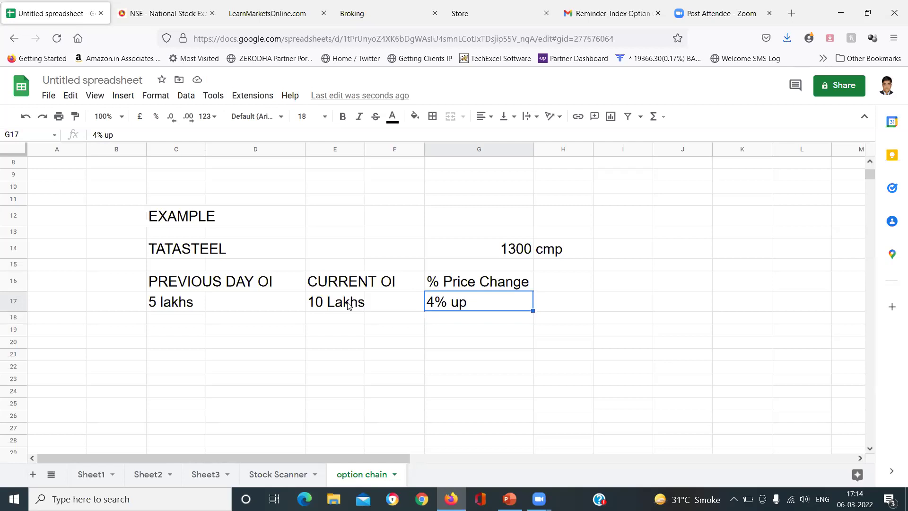
Step: Add the heading Status in cell H16, next to % Price Change
{"action": "left_click", "coordinate": [567, 269]}
{"action": "left_click", "coordinate": [567, 274]}
{"action": "type", "text": "Status"}
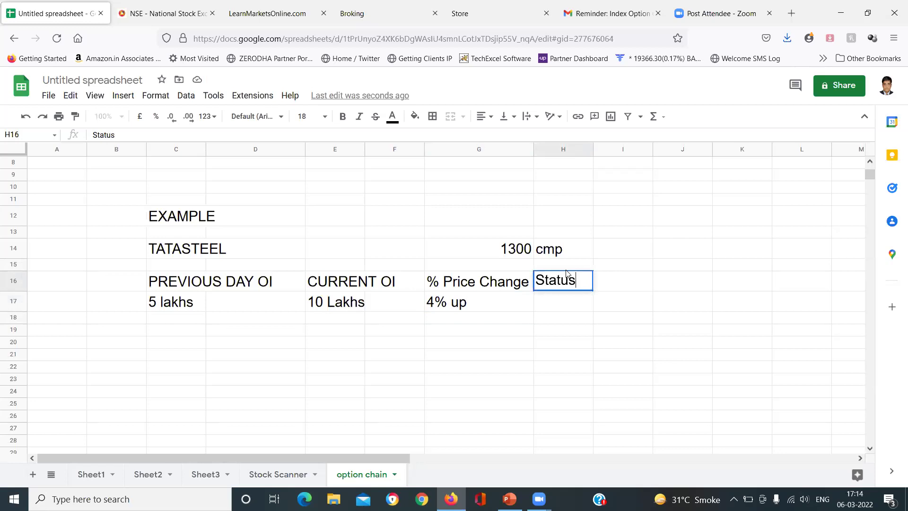
{"action": "key", "text": "Return"}
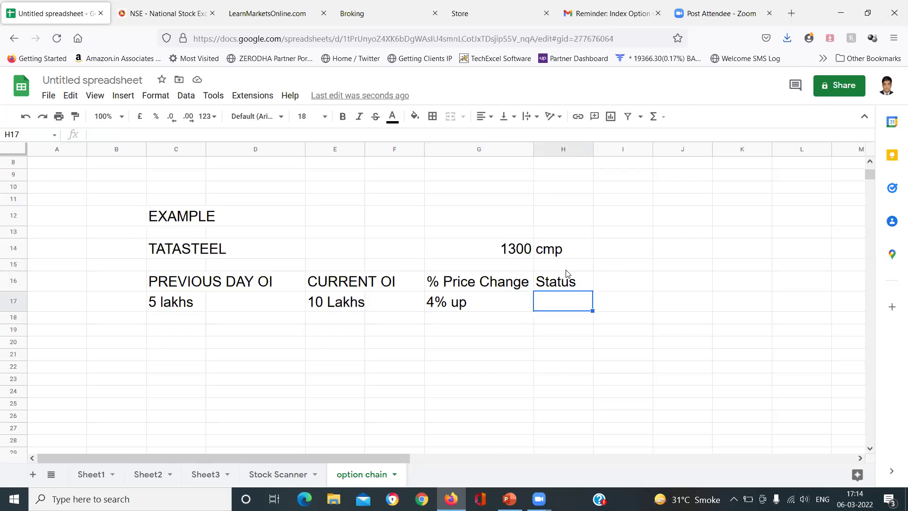
Step: Enter Long Buildup as the status in cell H17
{"action": "type", "text": "Long Buildup"}
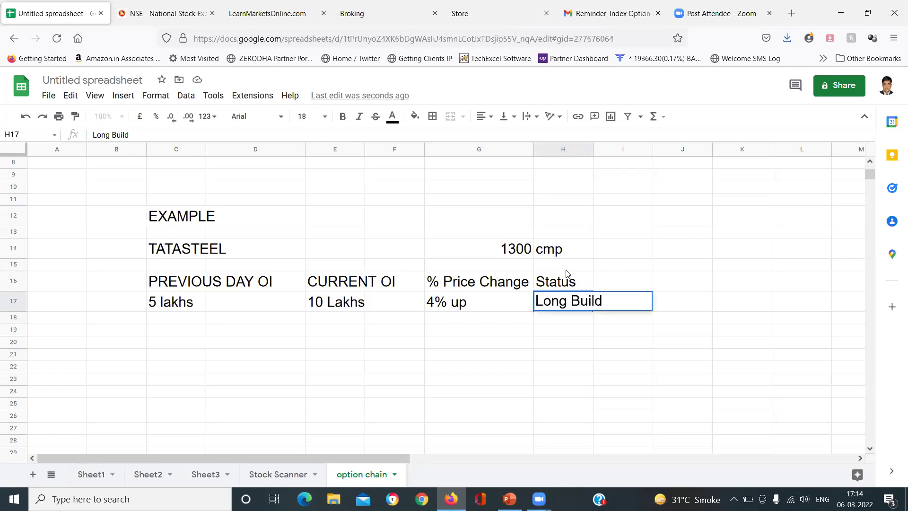
{"action": "key", "text": "Return"}
{"action": "key", "text": "Up"}
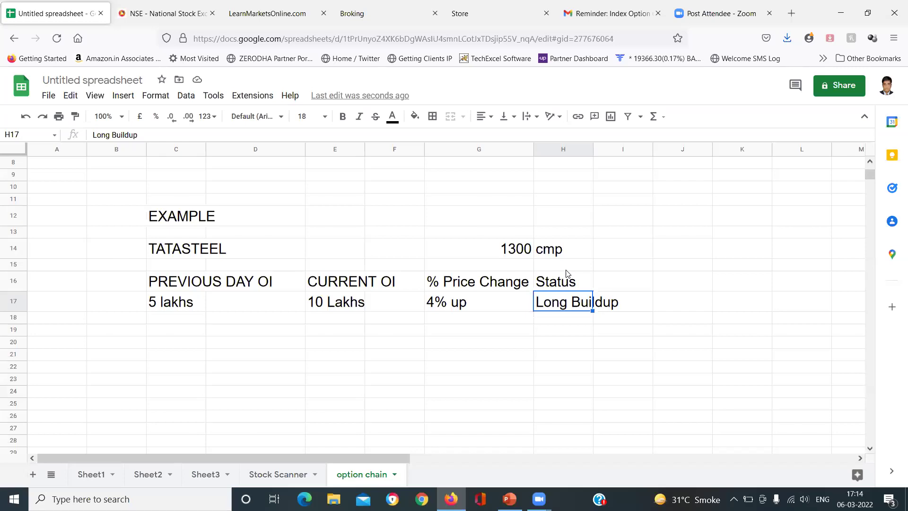
{"action": "key", "text": "Return"}
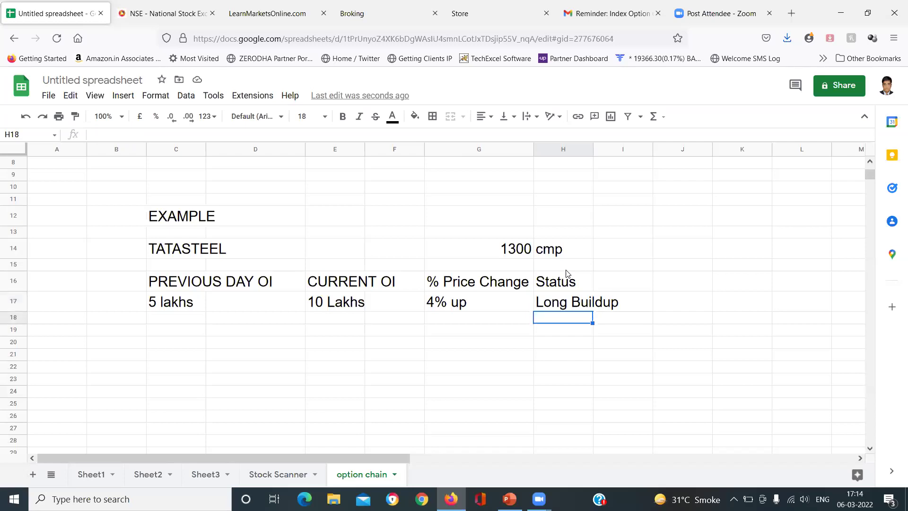
Step: Fill the 5 lakhs previous day OI and 10 Lakhs current OI down from row 17 into C18 and E18
{"action": "key", "text": "Left"}
{"action": "key", "text": "Left"}
{"action": "key", "text": "Left"}
{"action": "key", "text": "Left"}
{"action": "key", "text": "Left"}
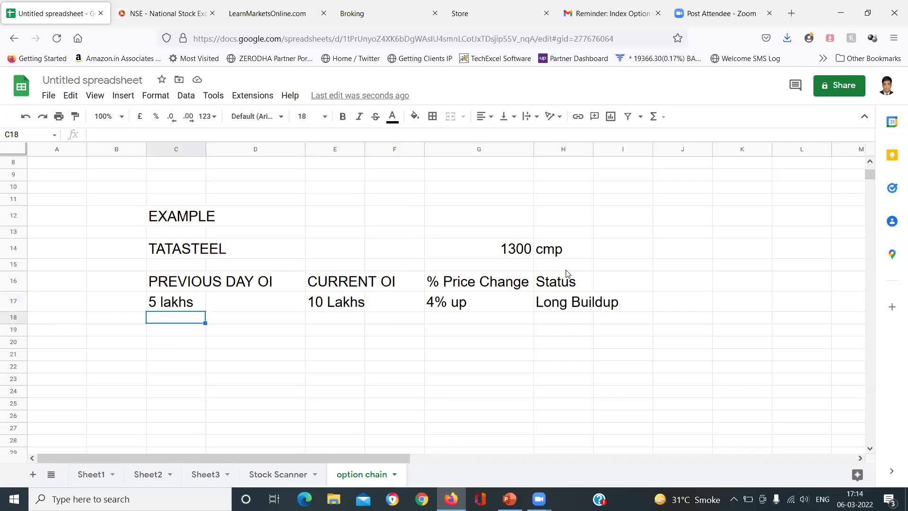
{"action": "key", "text": "ctrl+d"}
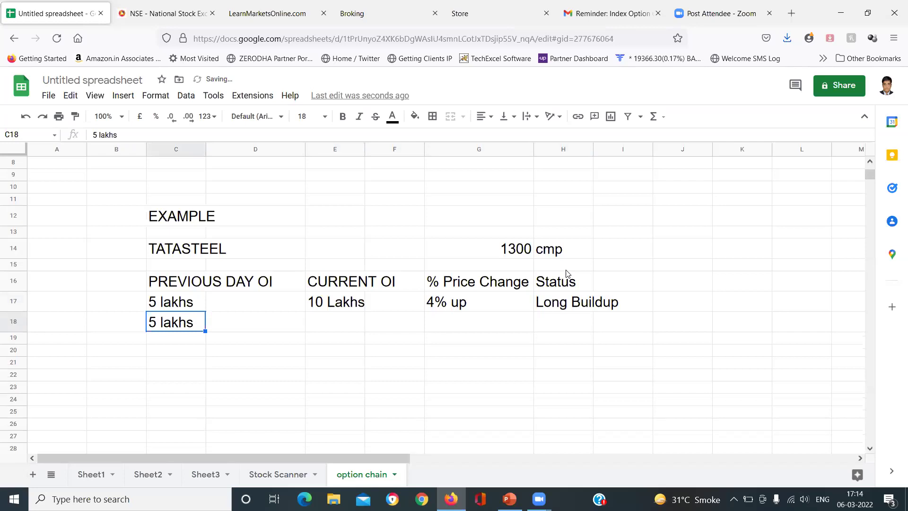
{"action": "key", "text": "Right"}
{"action": "key", "text": "Right"}
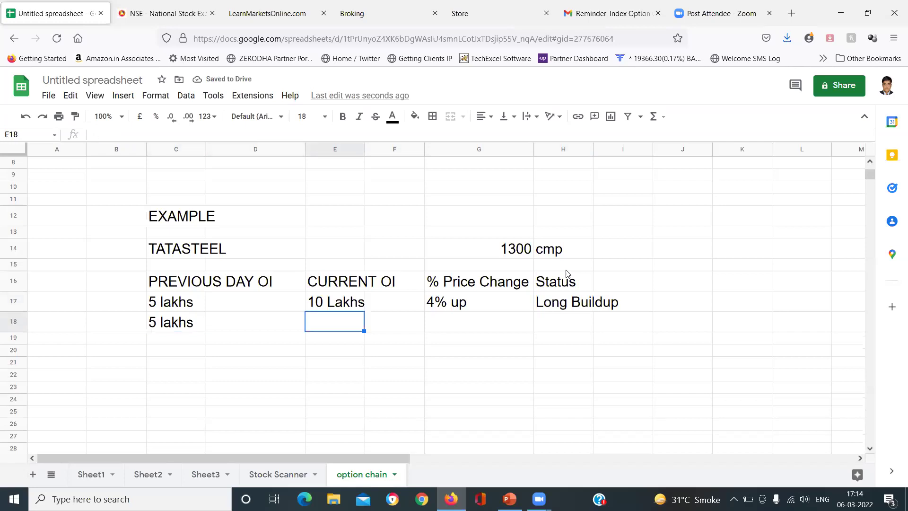
{"action": "key", "text": "ctrl+d"}
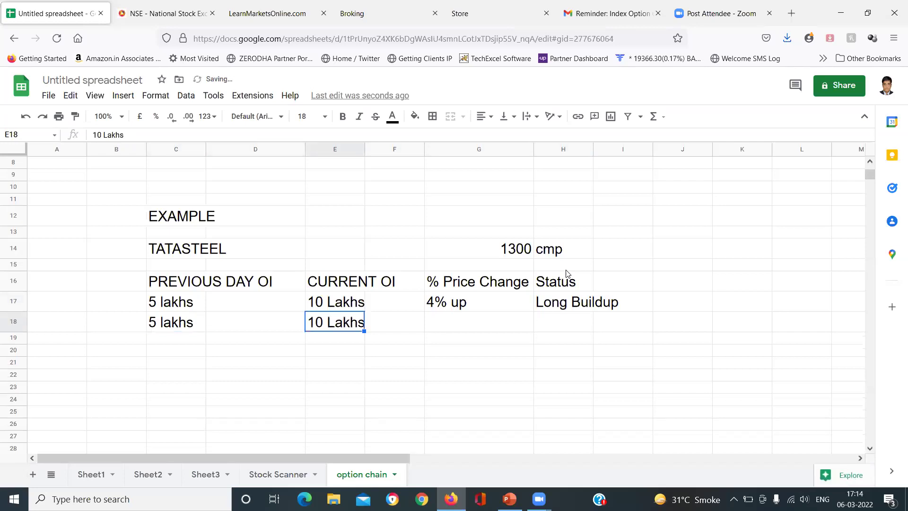
Step: Enter -7% down as the % Price Change in cell G18
{"action": "key", "text": "Right"}
{"action": "key", "text": "Right"}
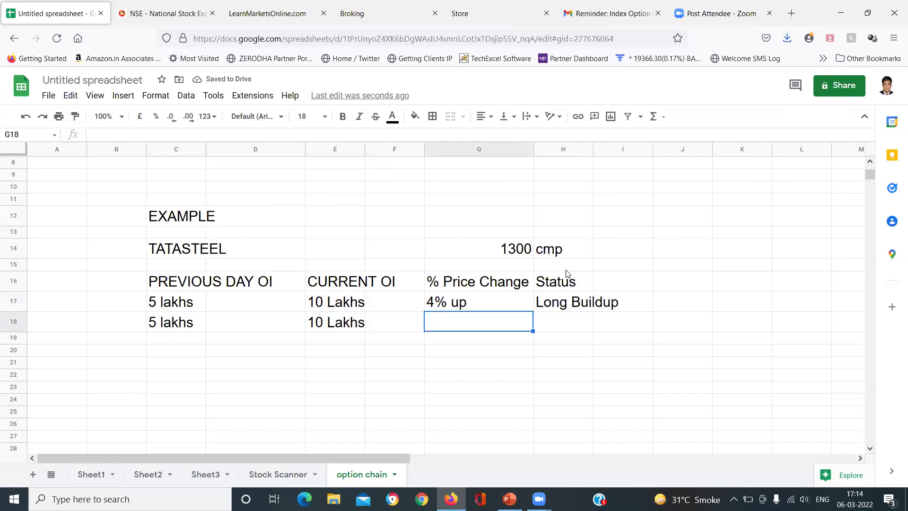
{"action": "type", "text": "-7"}
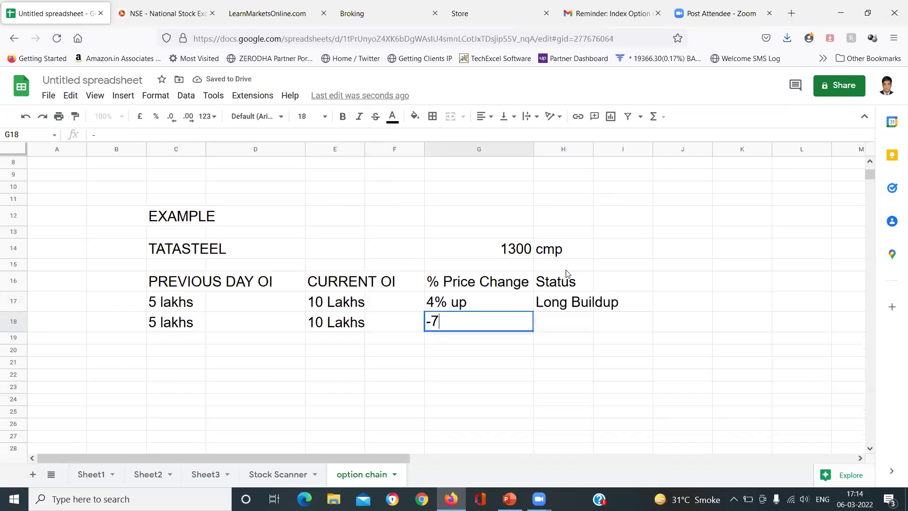
{"action": "type", "text": "% down"}
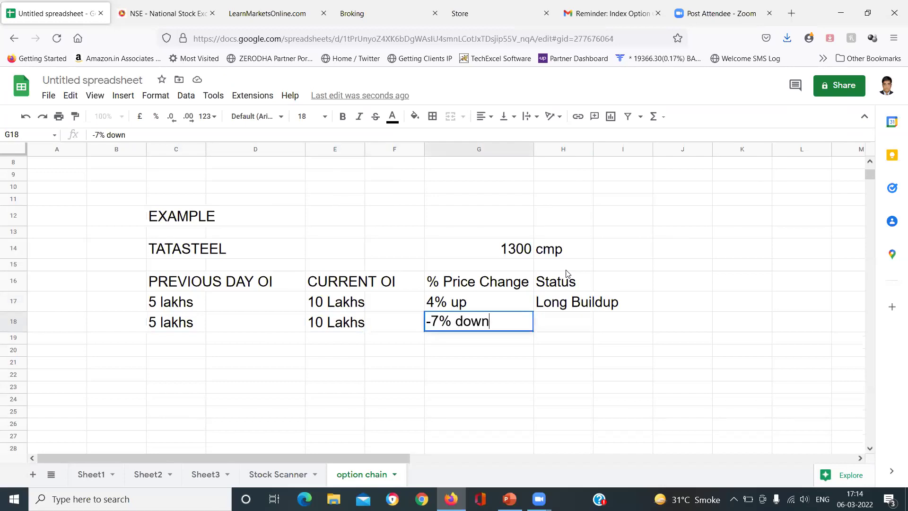
{"action": "key", "text": "Return"}
{"action": "key", "text": "Up"}
{"action": "key", "text": "Right"}
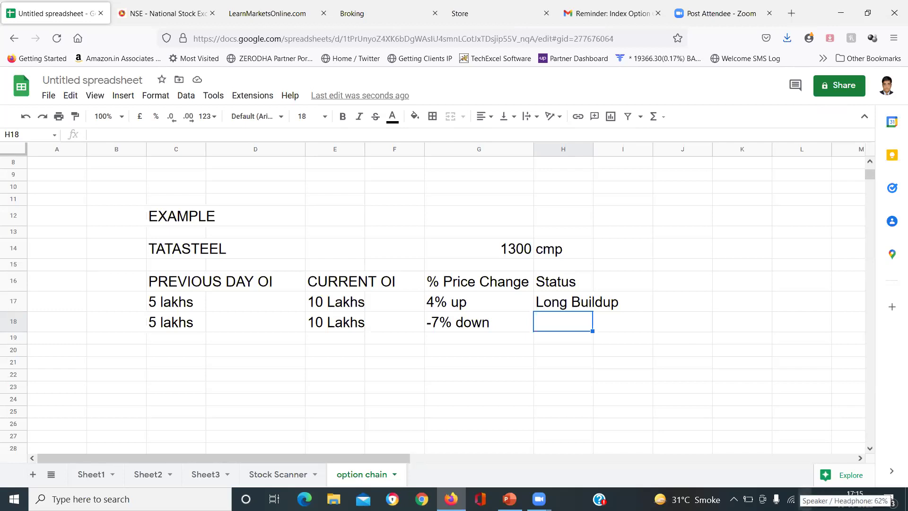
Step: Lower the computer's speaker volume all the way down to mute
{"action": "key", "text": "XF86AudioLowerVolume"}
{"action": "key", "text": "XF86AudioLowerVolume"}
{"action": "key", "text": "XF86AudioLowerVolume"}
{"action": "key", "text": "XF86AudioLowerVolume"}
{"action": "key", "text": "XF86AudioLowerVolume"}
{"action": "key", "text": "XF86AudioLowerVolume"}
{"action": "key", "text": "XF86AudioLowerVolume"}
{"action": "key", "text": "XF86AudioLowerVolume"}
{"action": "key", "text": "XF86AudioLowerVolume"}
{"action": "key", "text": "XF86AudioLowerVolume"}
{"action": "key", "text": "XF86AudioLowerVolume"}
{"action": "key", "text": "XF86AudioLowerVolume"}
{"action": "key", "text": "XF86AudioLowerVolume"}
{"action": "key", "text": "XF86AudioLowerVolume"}
{"action": "key", "text": "XF86AudioLowerVolume"}
{"action": "key", "text": "XF86AudioLowerVolume"}
{"action": "key", "text": "XF86AudioLowerVolume"}
{"action": "key", "text": "XF86AudioLowerVolume"}
{"action": "key", "text": "XF86AudioLowerVolume"}
{"action": "key", "text": "XF86AudioLowerVolume"}
{"action": "key", "text": "XF86AudioLowerVolume"}
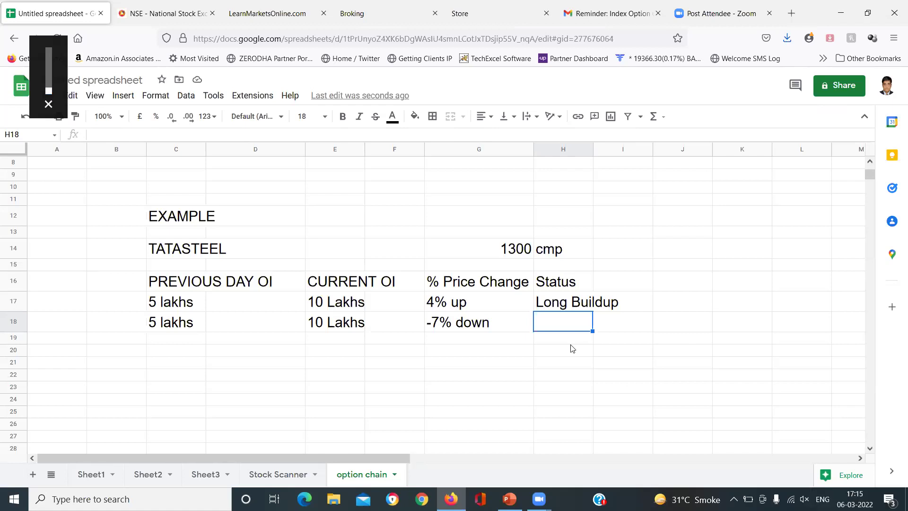
Step: Check the data analysis terminology slide in PowerPoint, return to the spreadsheet and enter Short Buildup as the status in H18
{"action": "left_click", "coordinate": [543, 341]}
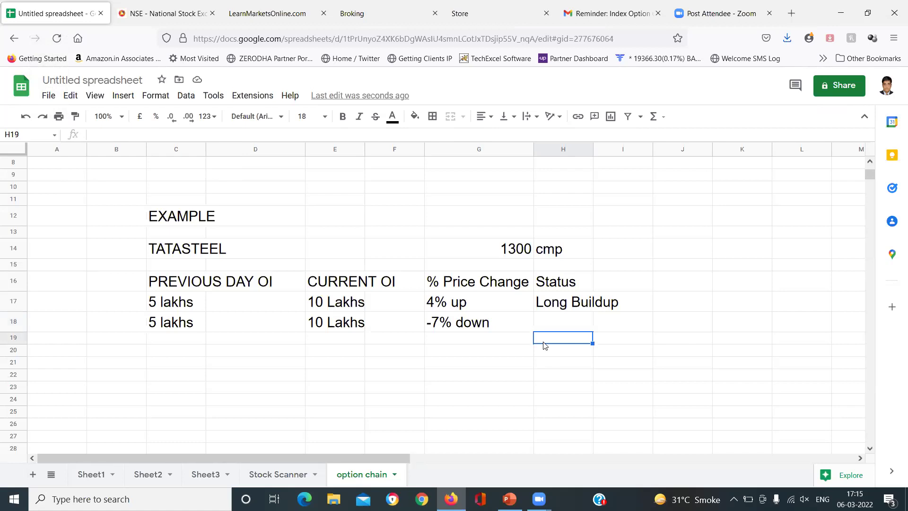
{"action": "left_click", "coordinate": [545, 322]}
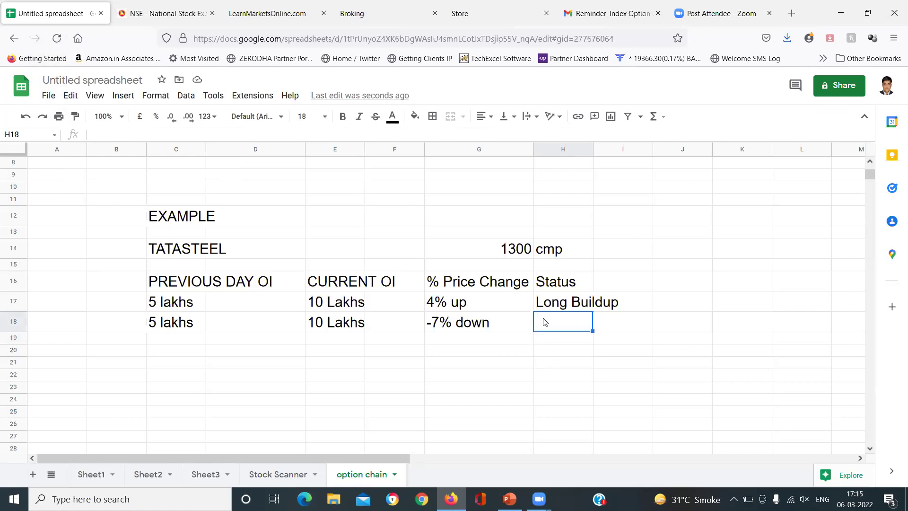
{"action": "key", "text": "alt+Tab"}
{"action": "key", "text": "alt+Tab"}
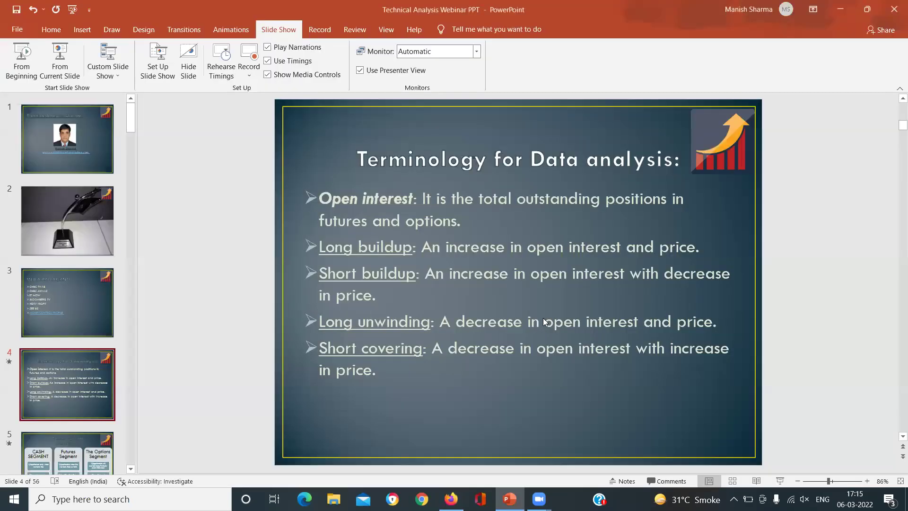
{"action": "key", "text": "alt+Tab"}
{"action": "type", "text": "Sh"}
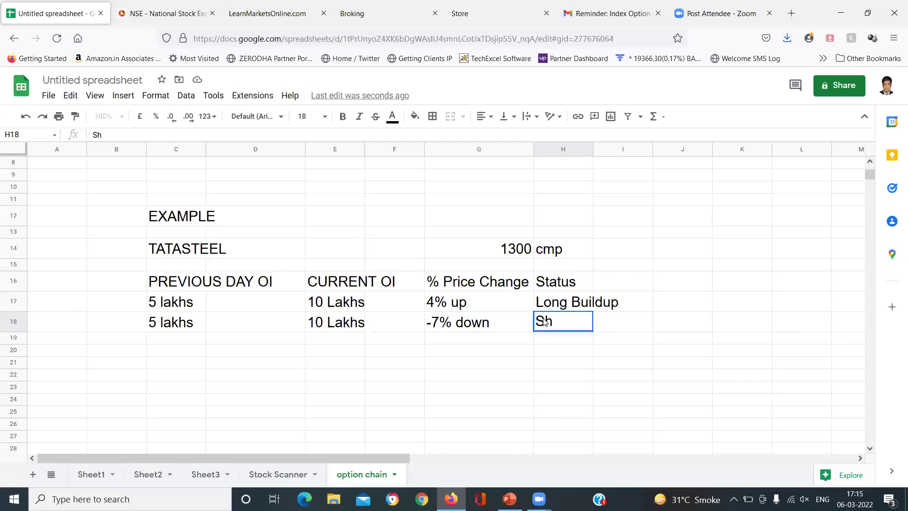
{"action": "type", "text": "ort Buildup"}
{"action": "key", "text": "Return"}
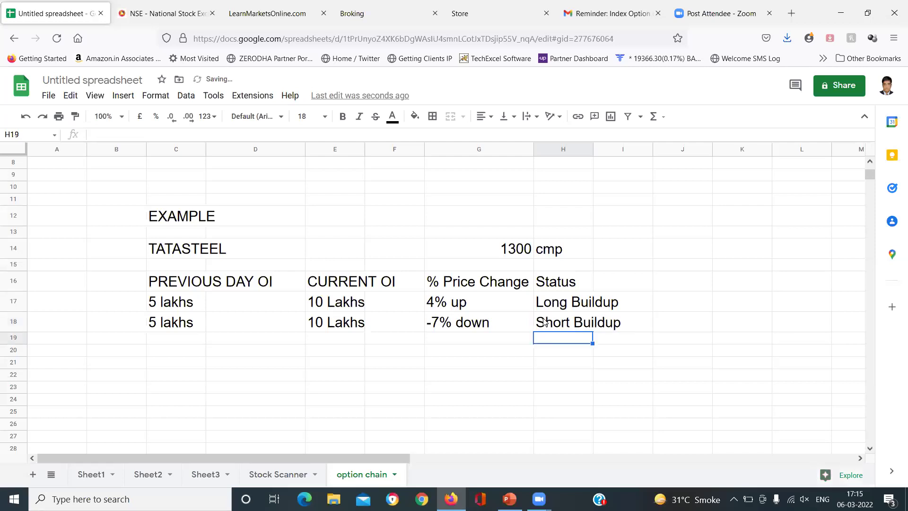
Step: Enter 8 Lakhs under PREVIOUS DAY OI in cell C19
{"action": "key", "text": "Left"}
{"action": "key", "text": "Left"}
{"action": "key", "text": "Left"}
{"action": "key", "text": "Left"}
{"action": "key", "text": "Left"}
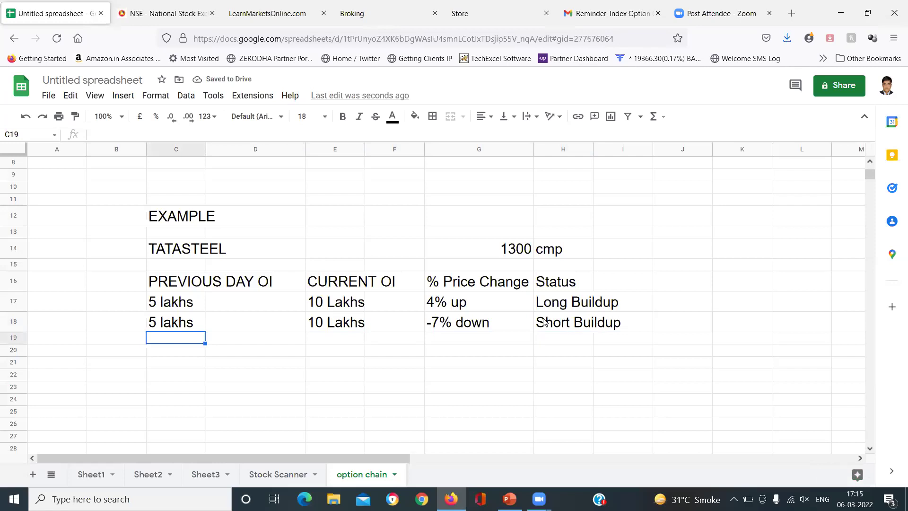
{"action": "type", "text": "8"}
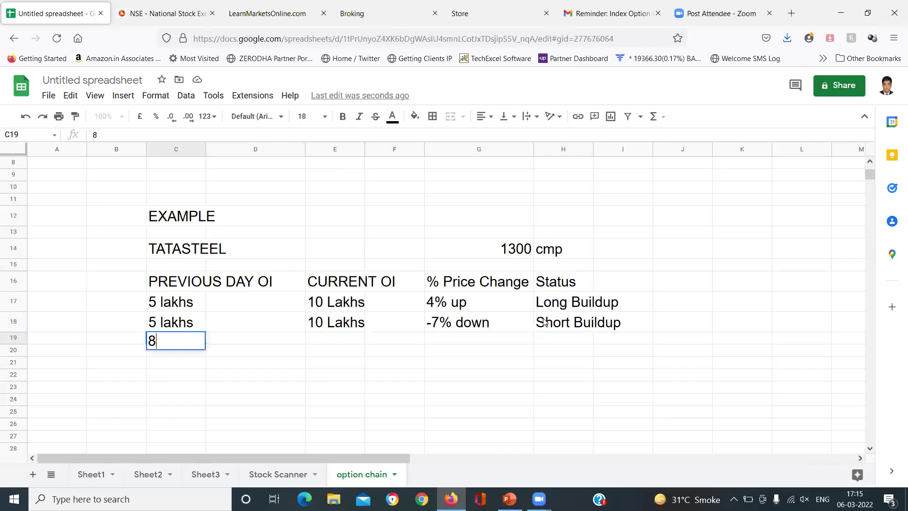
{"action": "type", "text": " Lakhs"}
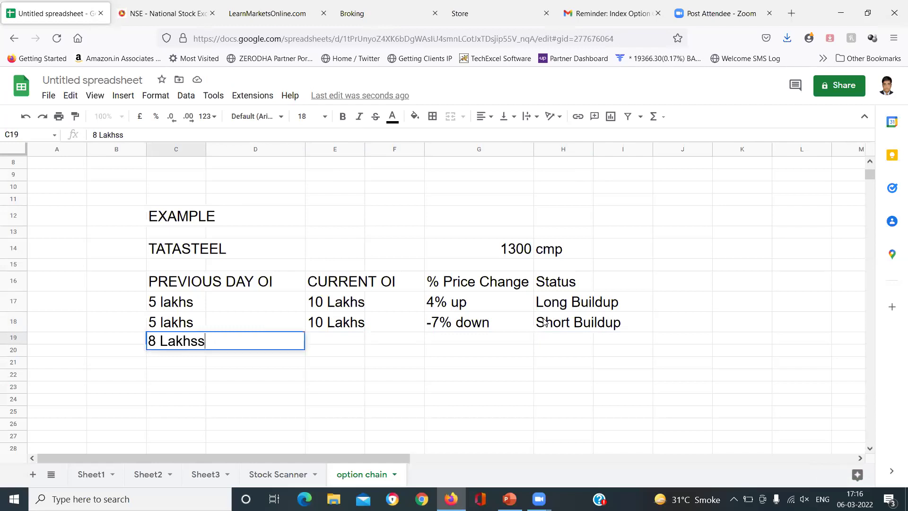
{"action": "key", "text": "Tab"}
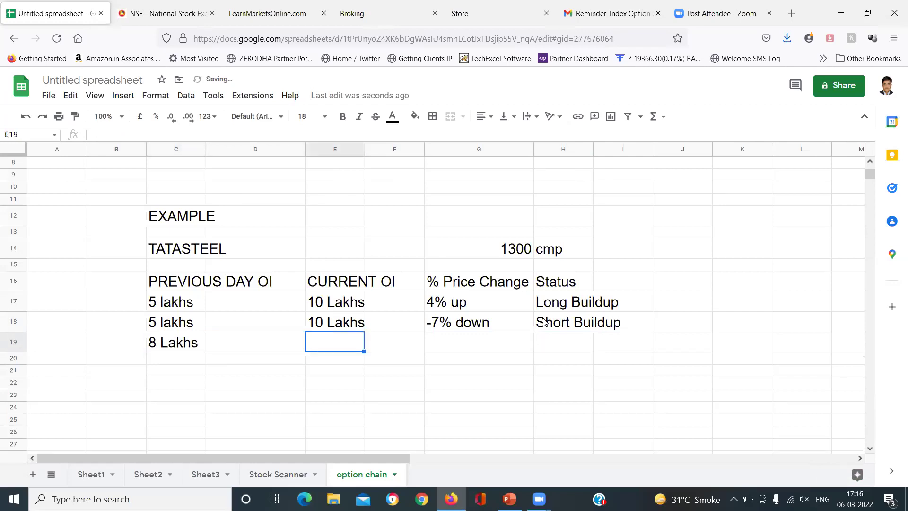
Step: Enter 5 Lakhs under CURRENT OI in cell E19, correcting the misspelled unit
{"action": "type", "text": "5"}
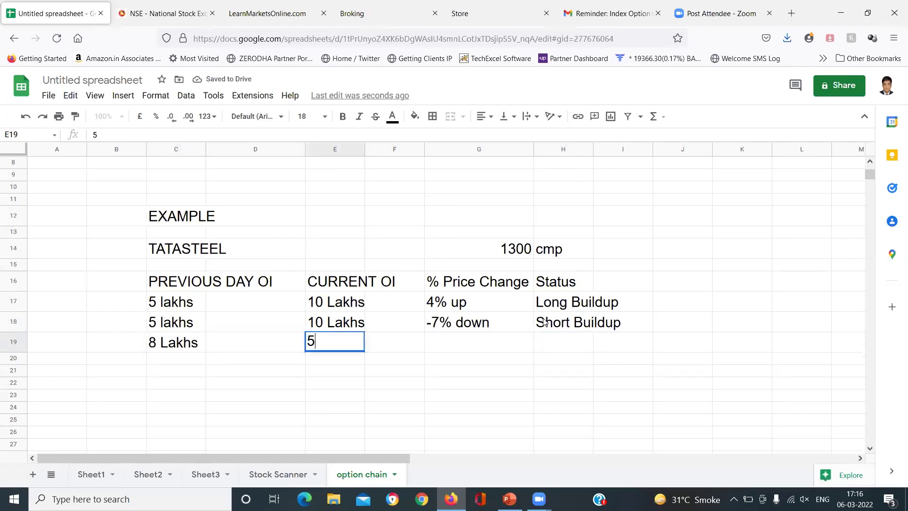
{"action": "type", "text": " Lkahs"}
{"action": "key", "text": "Return"}
{"action": "key", "text": "Up"}
{"action": "key", "text": "Right"}
{"action": "key", "text": "Right"}
{"action": "key", "text": "Return"}
{"action": "key", "text": "BackSpace"}
{"action": "key", "text": "BackSpace"}
{"action": "key", "text": "BackSpace"}
{"action": "key", "text": "BackSpace"}
{"action": "type", "text": "akhs"}
{"action": "key", "text": "Return"}
{"action": "key", "text": "Up"}
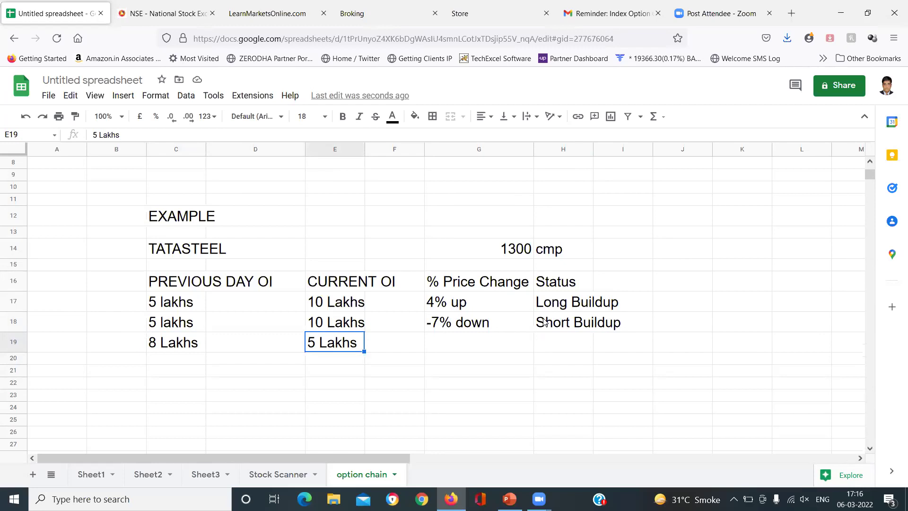
Step: Compare the previous day OI in C19 with the current OI in E19
{"action": "key", "text": "Left"}
{"action": "key", "text": "Left"}
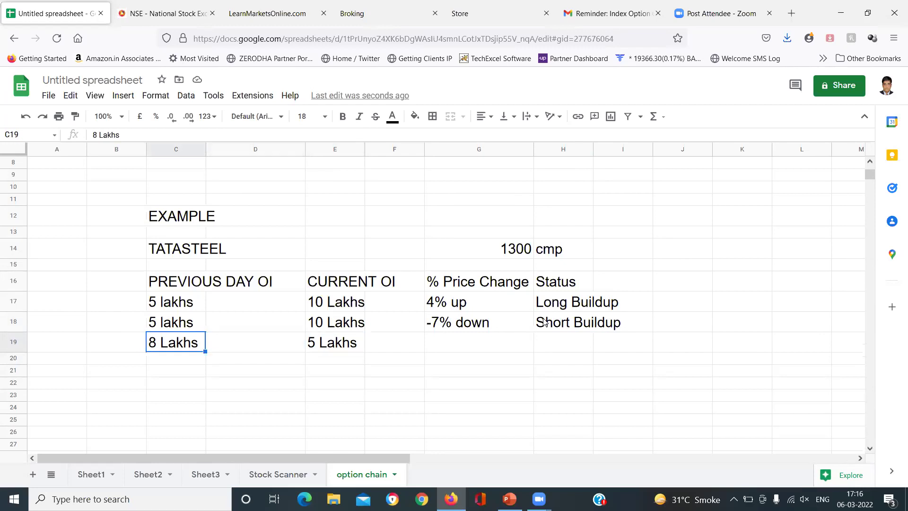
{"action": "key", "text": "Right"}
{"action": "key", "text": "Right"}
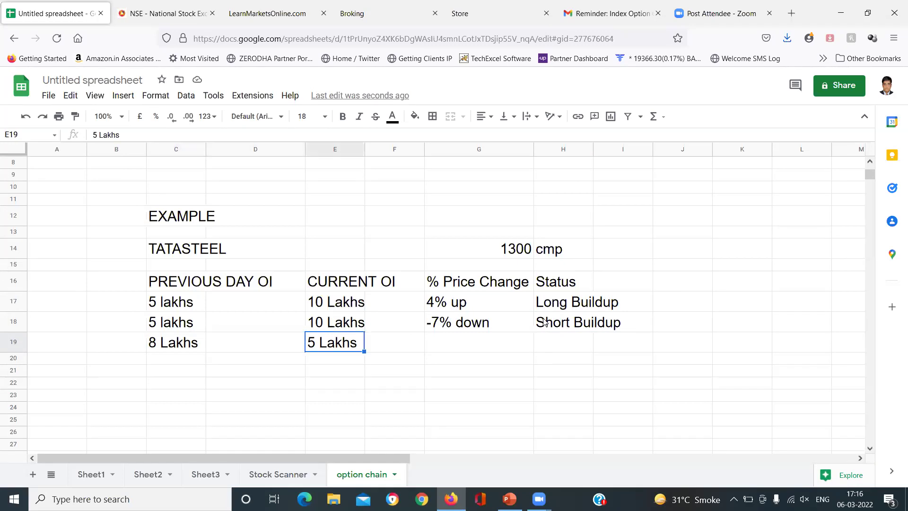
{"action": "key", "text": "Left"}
{"action": "key", "text": "Left"}
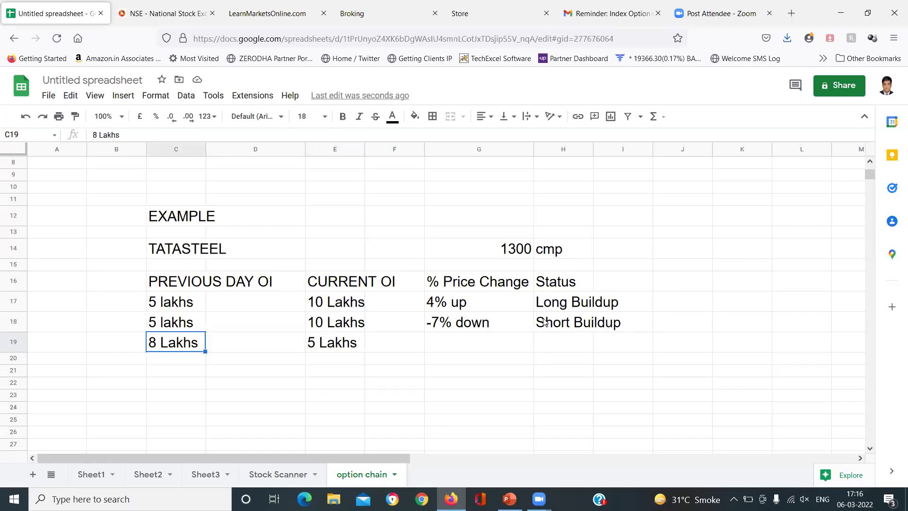
{"action": "key", "text": "Right"}
{"action": "key", "text": "Right"}
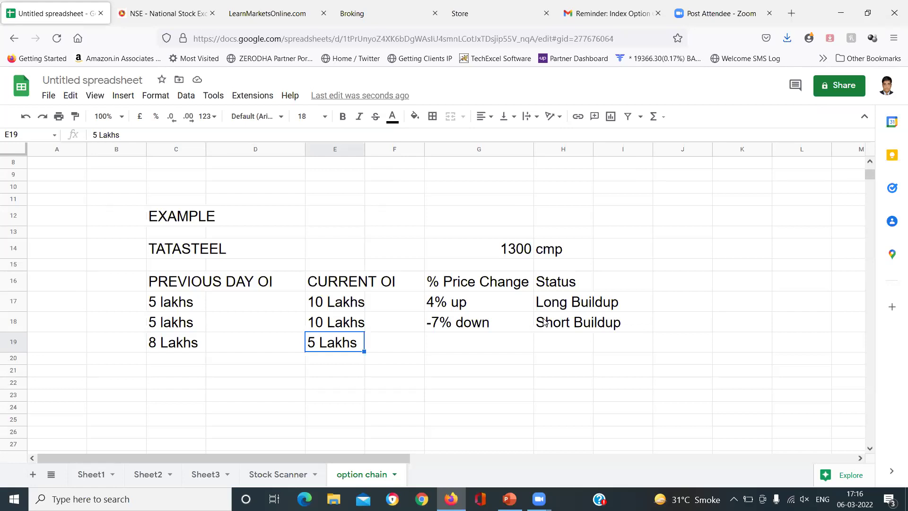
{"action": "key", "text": "Right"}
{"action": "key", "text": "Left"}
{"action": "key", "text": "Left"}
{"action": "key", "text": "Right"}
Step: Fill the -7% down price change from G18 into cell G19
{"action": "key", "text": "Right"}
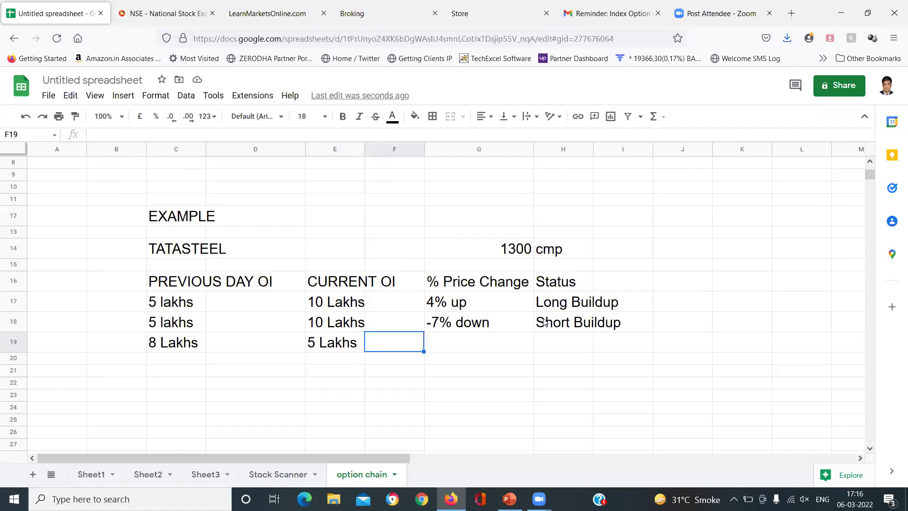
{"action": "key", "text": "Right"}
{"action": "key", "text": "ctrl+d"}
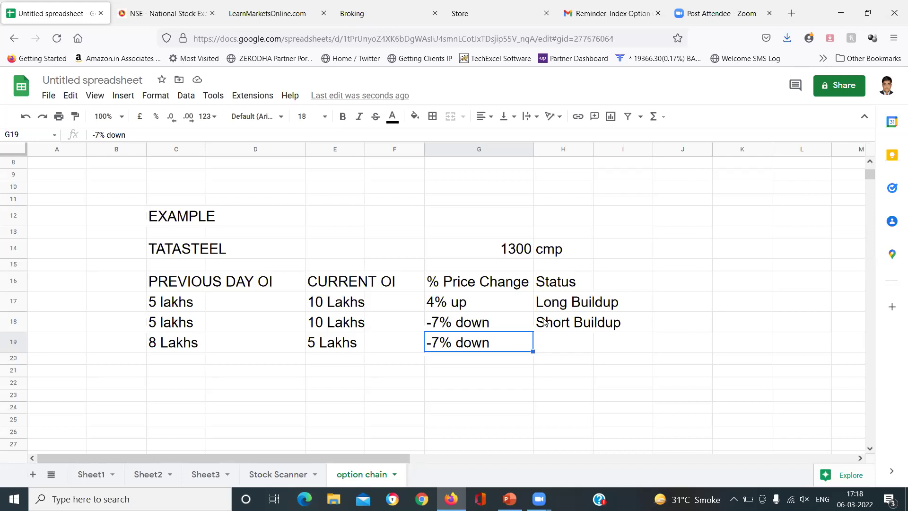
Step: Enter Long Unwinding as the status in cell H19
{"action": "left_click", "coordinate": [570, 348]}
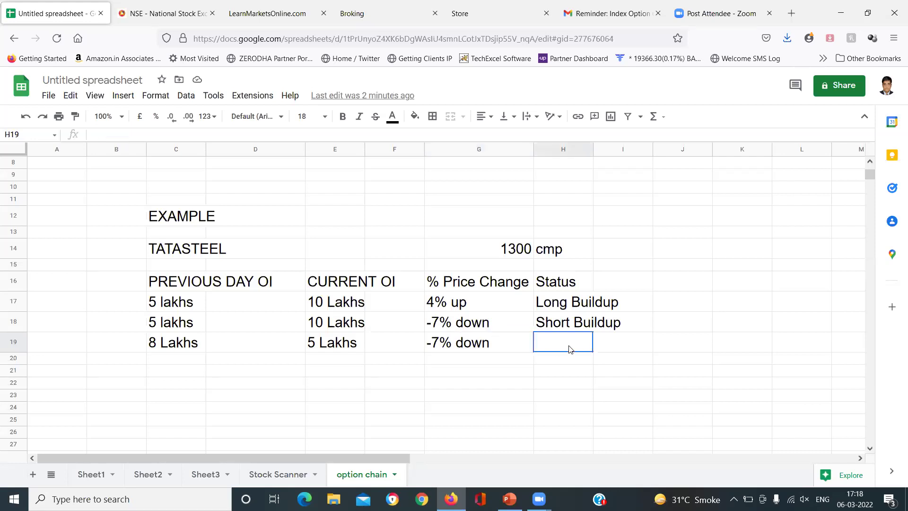
{"action": "type", "text": "Long Un"}
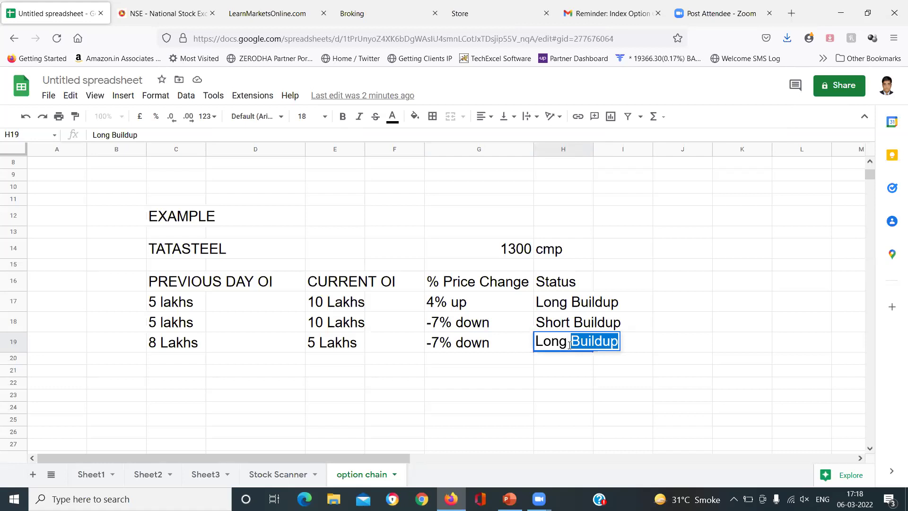
{"action": "type", "text": "winding"}
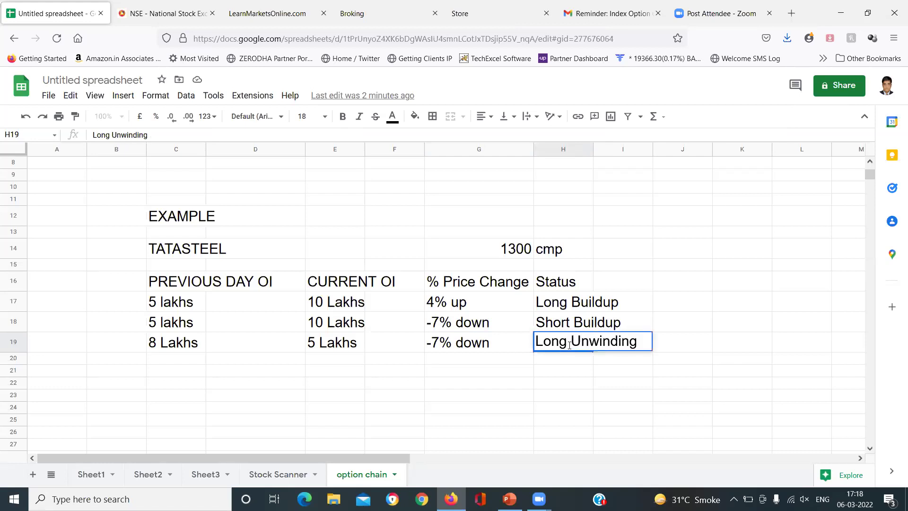
{"action": "key", "text": "Return"}
{"action": "left_click", "coordinate": [569, 347]}
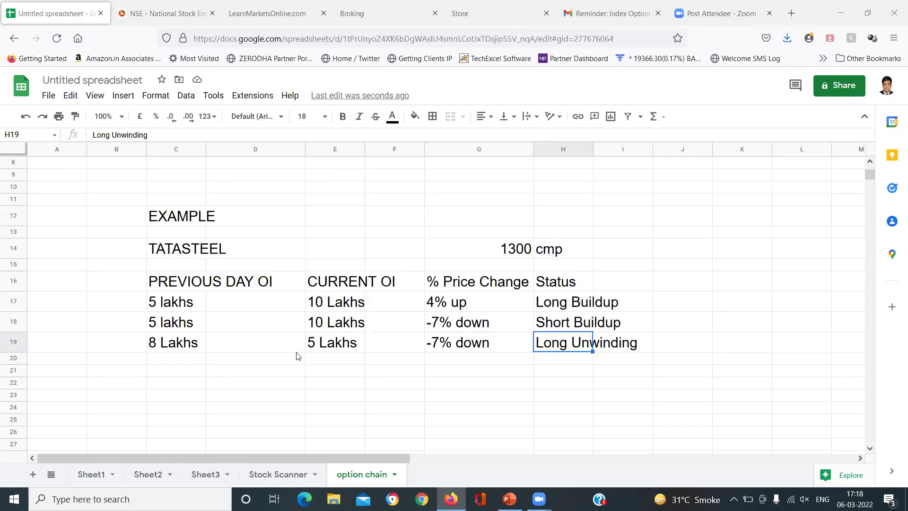
Step: Enter 8 Lakhs as the previous day OI in C20 and fill the 5 Lakhs current OI down into E20
{"action": "left_click", "coordinate": [184, 354]}
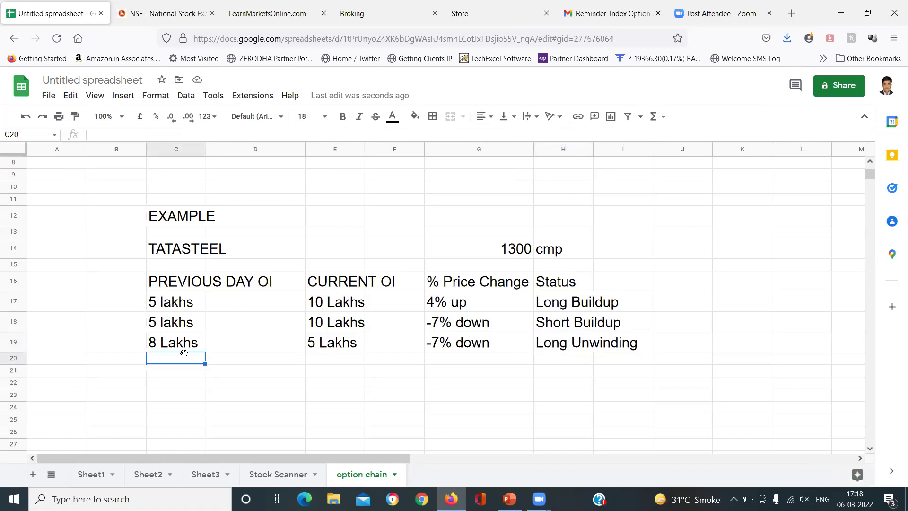
{"action": "type", "text": "8 Lakhs"}
{"action": "key", "text": "Right"}
{"action": "key", "text": "Right"}
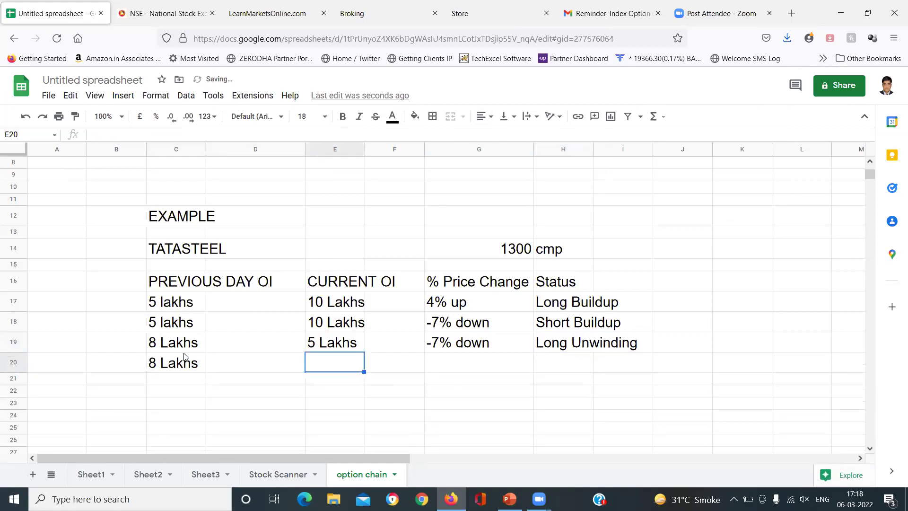
{"action": "key", "text": "ctrl+d"}
Step: Enter 7% up as the % Price Change in cell G20
{"action": "key", "text": "Right"}
{"action": "key", "text": "Right"}
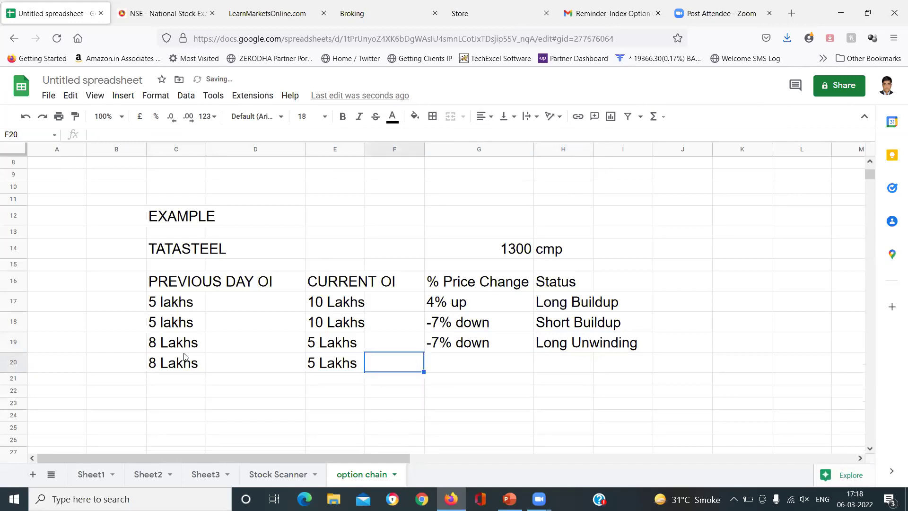
{"action": "type", "text": "7% up"}
{"action": "key", "text": "Return"}
{"action": "key", "text": "Up"}
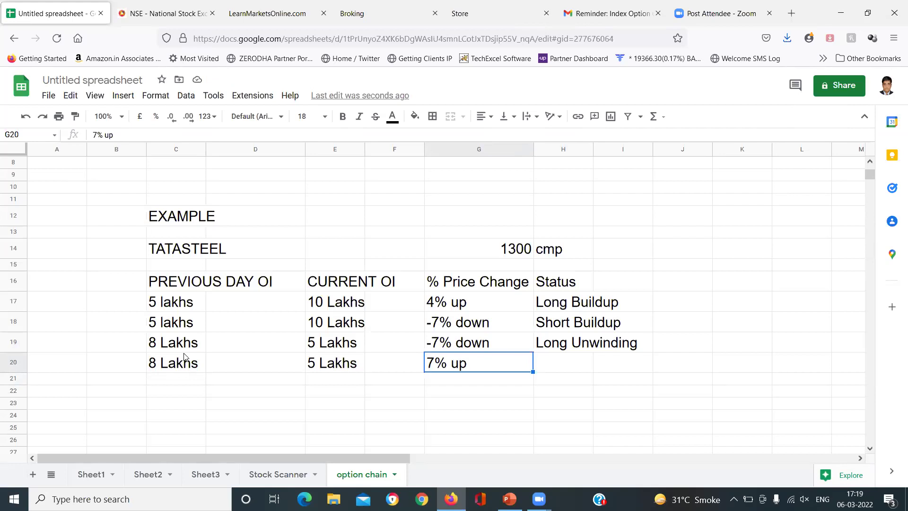
{"action": "key", "text": "Up"}
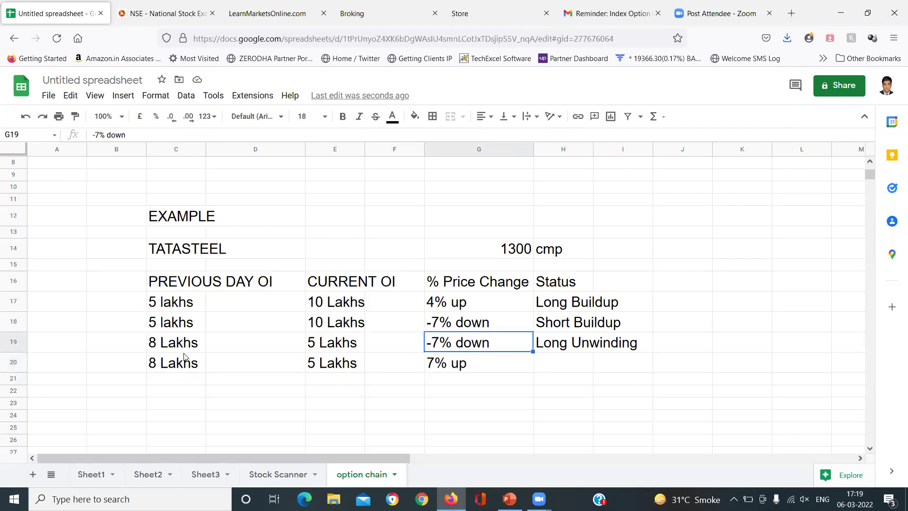
Step: Enter Short Covering as the status in cell H20
{"action": "key", "text": "Right"}
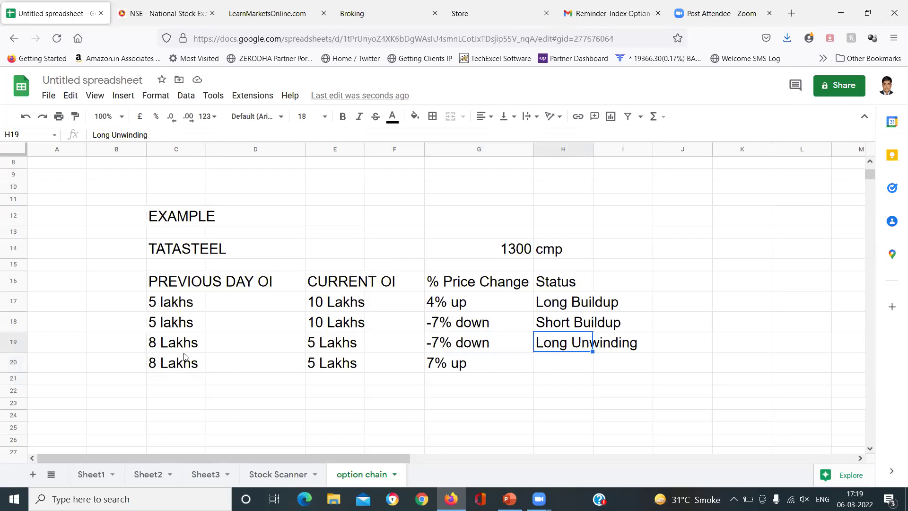
{"action": "key", "text": "Down"}
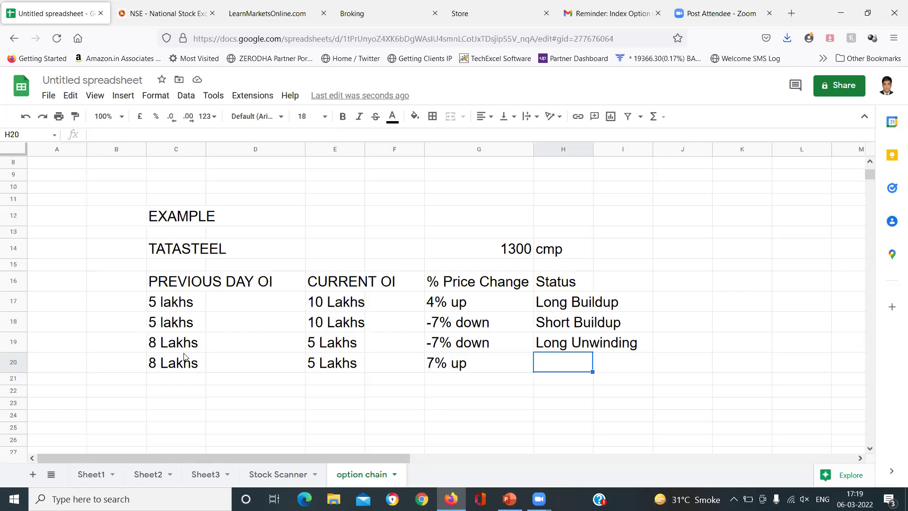
{"action": "type", "text": "Sh"}
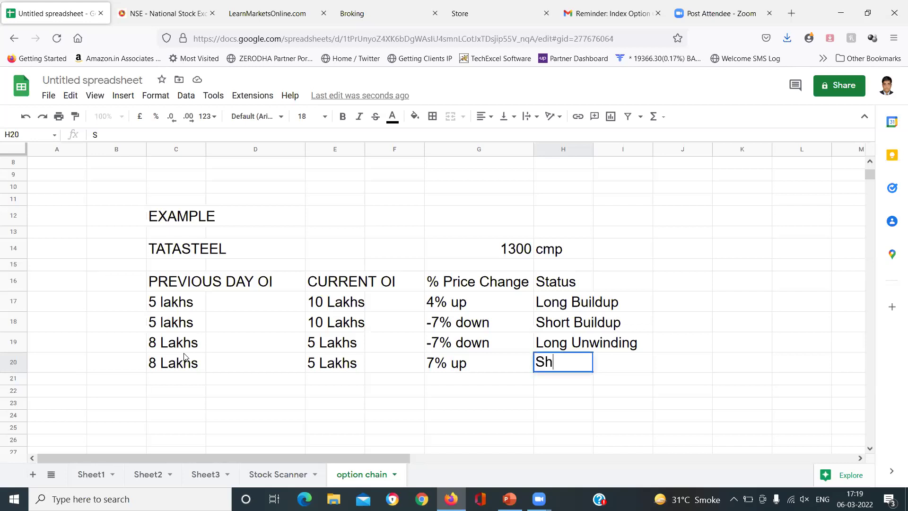
{"action": "type", "text": "ort Covering"}
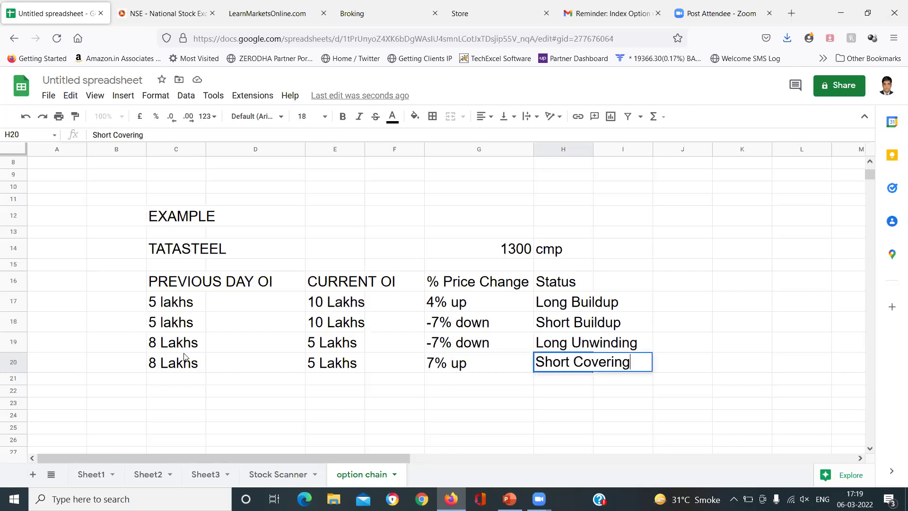
{"action": "key", "text": "Return"}
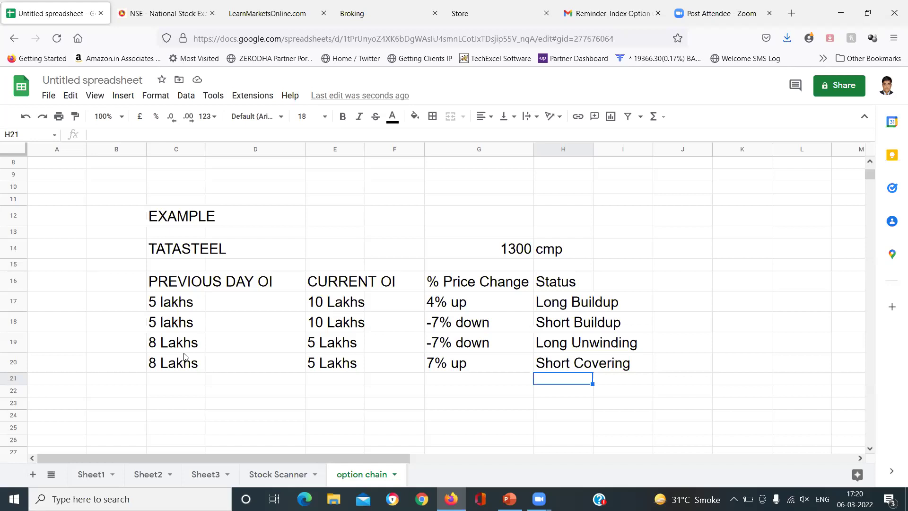
Step: Enter Mango Juice in cell E23 below the open interest table
{"action": "key", "text": "Down"}
{"action": "key", "text": "Down"}
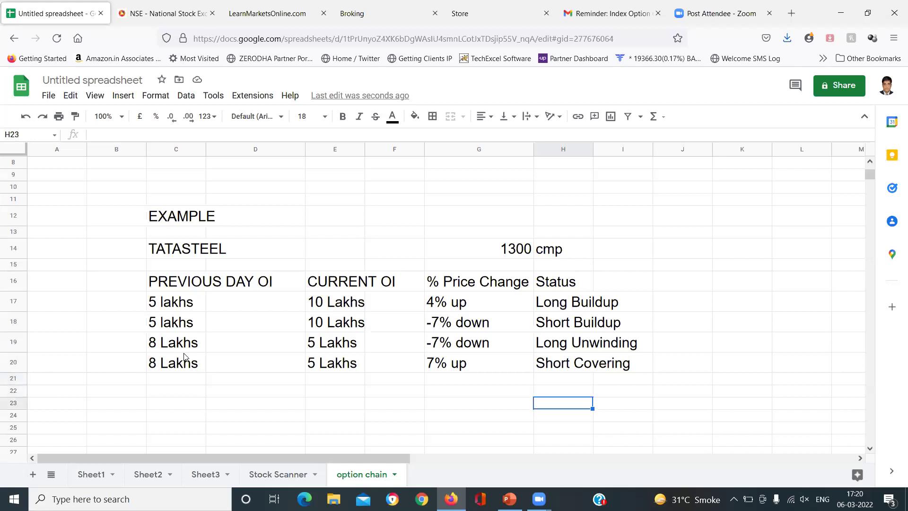
{"action": "key", "text": "Left"}
{"action": "key", "text": "Left"}
{"action": "key", "text": "Left"}
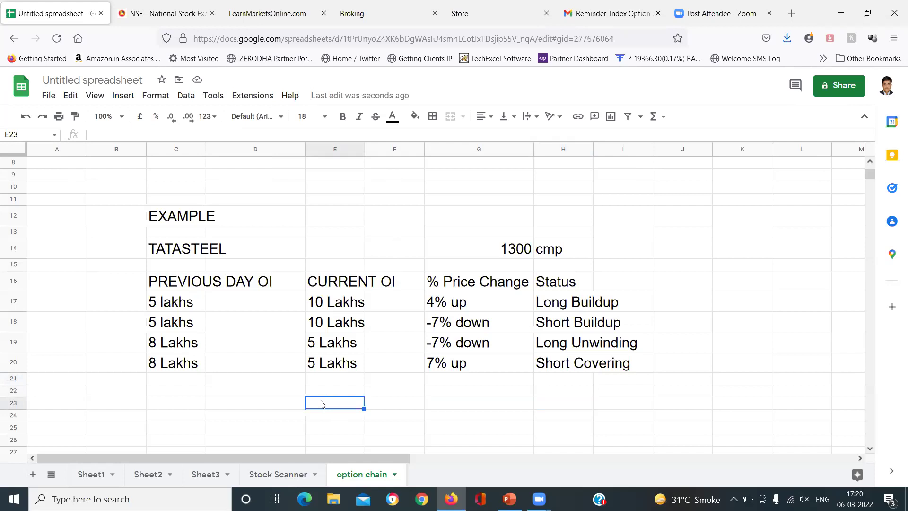
{"action": "type", "text": "Ma"}
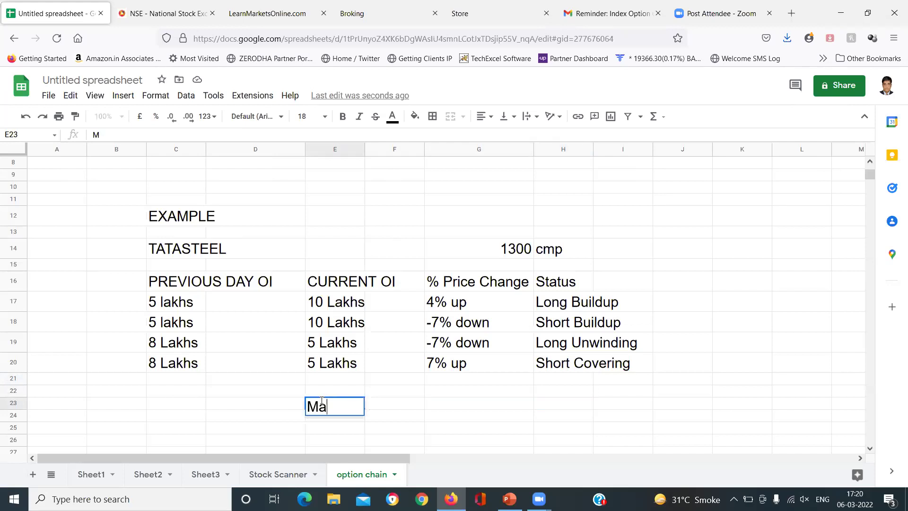
{"action": "type", "text": "ngo Juice"}
{"action": "key", "text": "Return"}
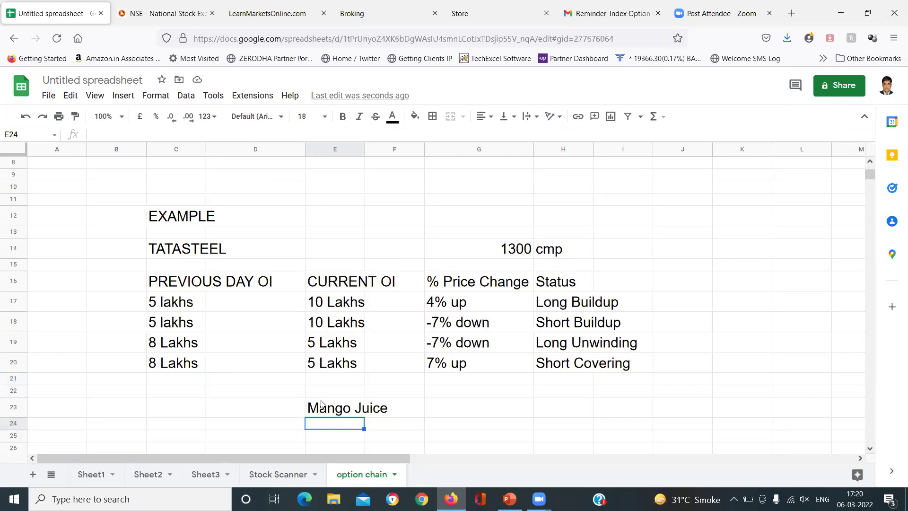
Step: Enter Long in cell G23 and Buildup in cell H23 beside Mango Juice
{"action": "scroll", "coordinate": [321, 405], "scroll_direction": "down", "scroll_amount": 1}
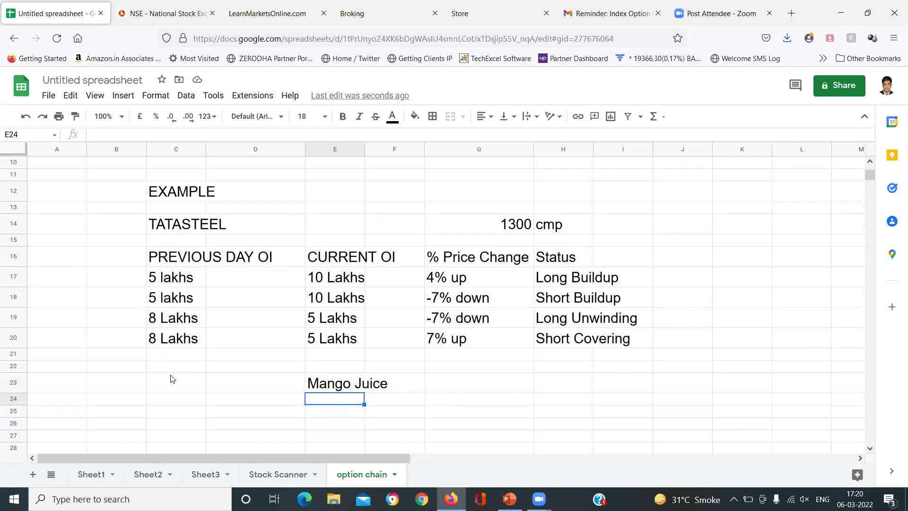
{"action": "key", "text": "Up"}
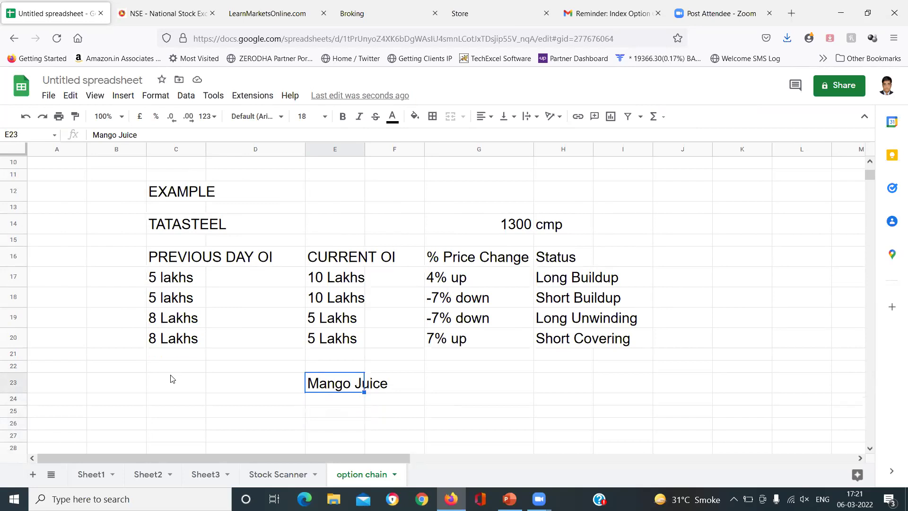
{"action": "key", "text": "Right"}
{"action": "key", "text": "Right"}
{"action": "key", "text": "Right"}
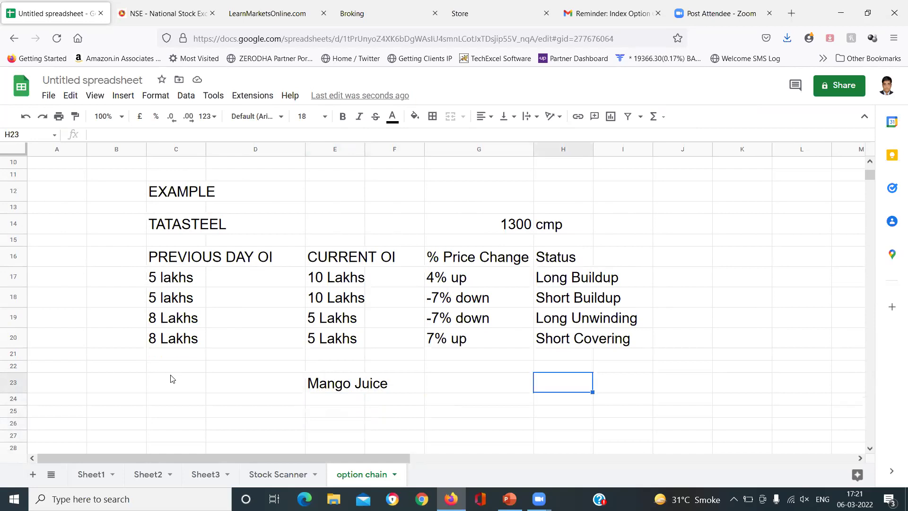
{"action": "key", "text": "Left"}
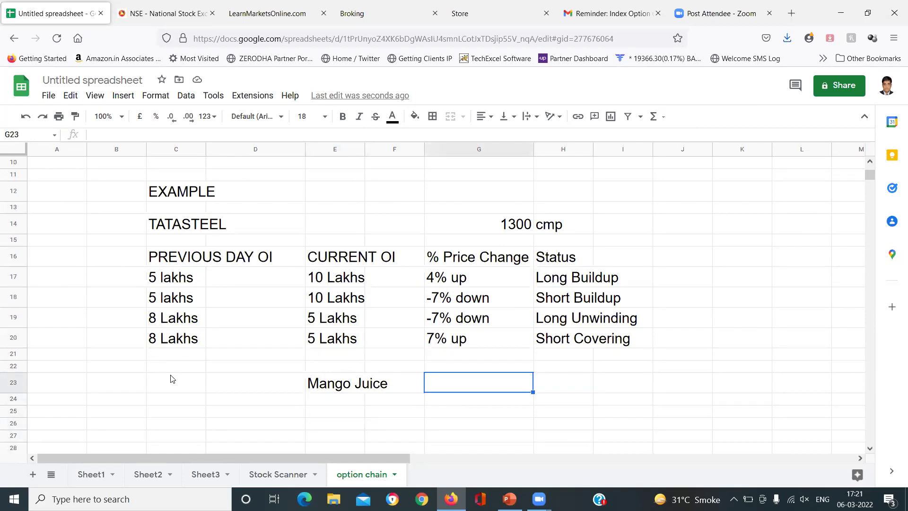
{"action": "type", "text": "Long"}
{"action": "key", "text": "Tab"}
{"action": "type", "text": "Buildup"}
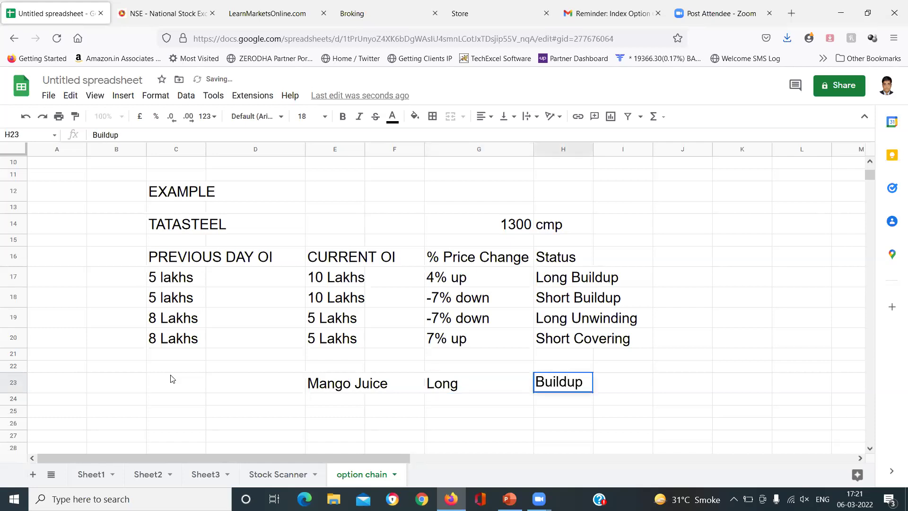
{"action": "key", "text": "Return"}
{"action": "key", "text": "Up"}
{"action": "key", "text": "shift+Right"}
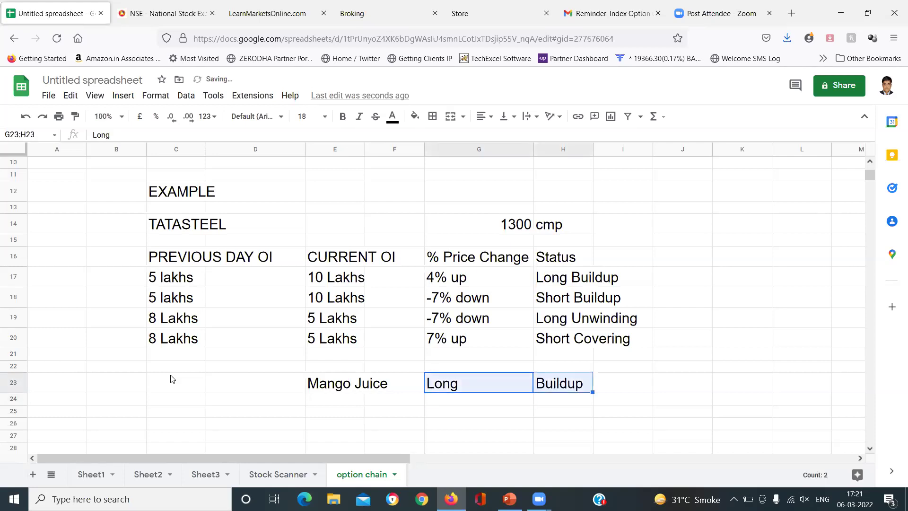
{"action": "key", "text": "shift+Left"}
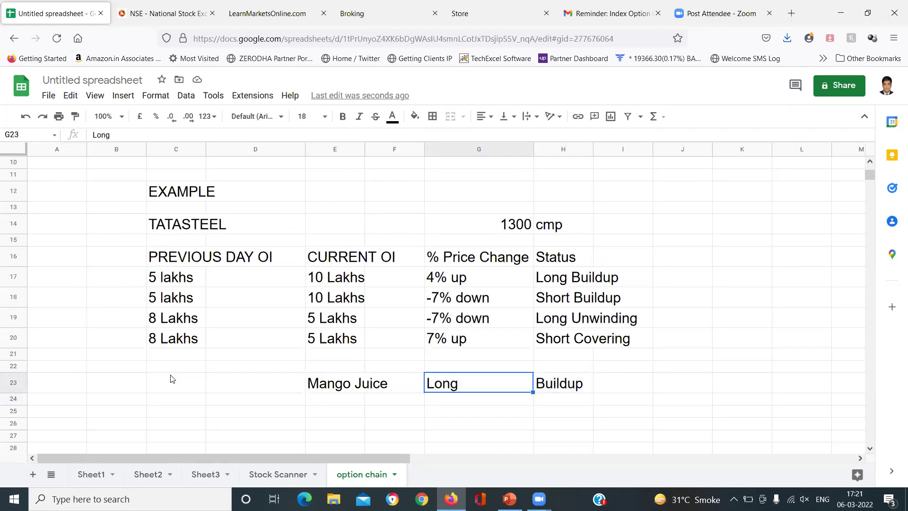
{"action": "key", "text": "Right"}
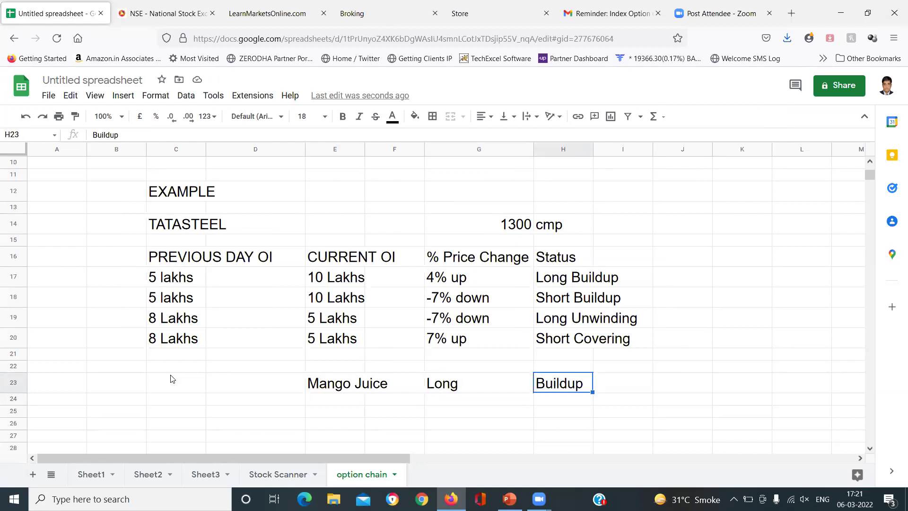
{"action": "key", "text": "Left"}
{"action": "key", "text": "Right"}
{"action": "key", "text": "Left"}
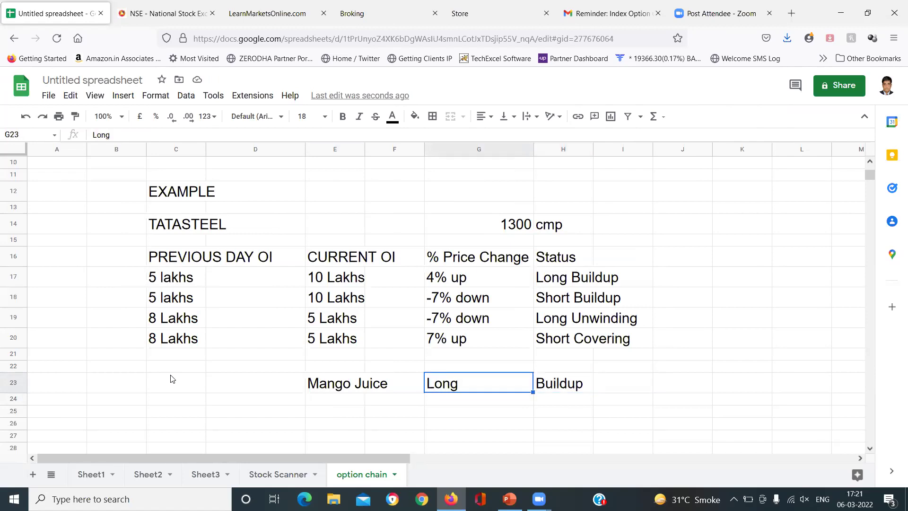
{"action": "key", "text": "Right"}
{"action": "key", "text": "Left"}
{"action": "key", "text": "Right"}
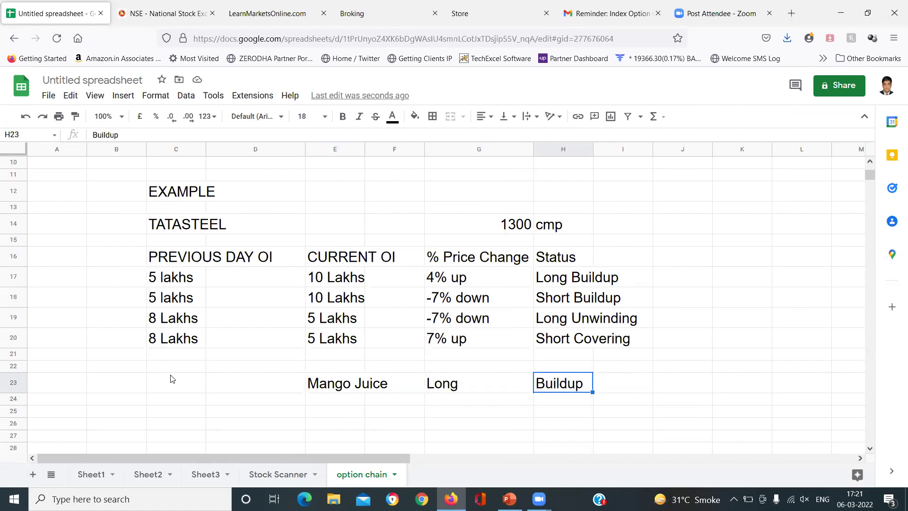
Step: Replace the word in cell G23 with Short so that row 23 describes a short buildup
{"action": "key", "text": "Left"}
{"action": "type", "text": "Short"}
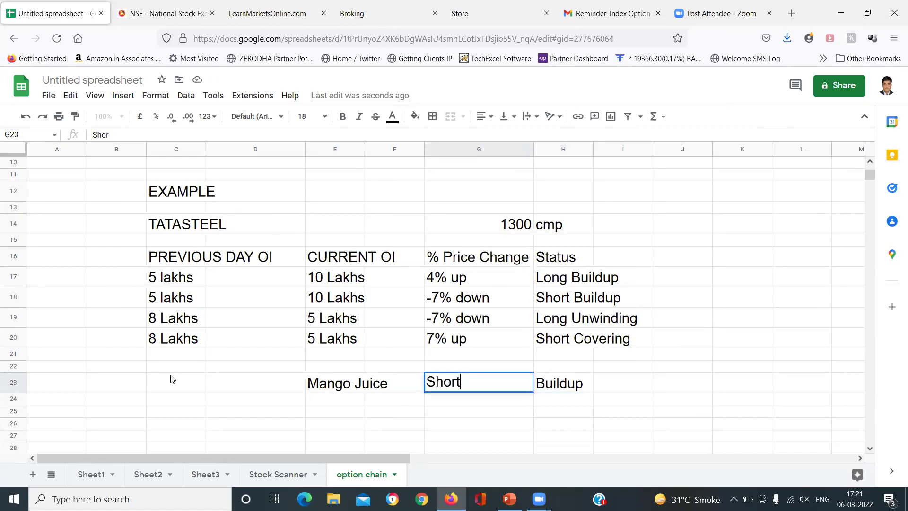
{"action": "key", "text": "Return"}
{"action": "key", "text": "Up"}
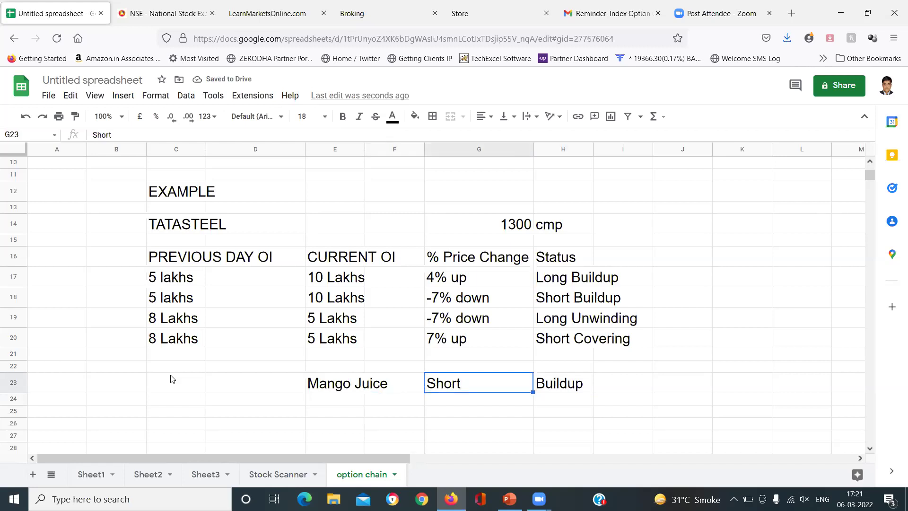
Step: Change the Mango Juice row to Long in G23 and Unwinding in H23
{"action": "key", "text": "Right"}
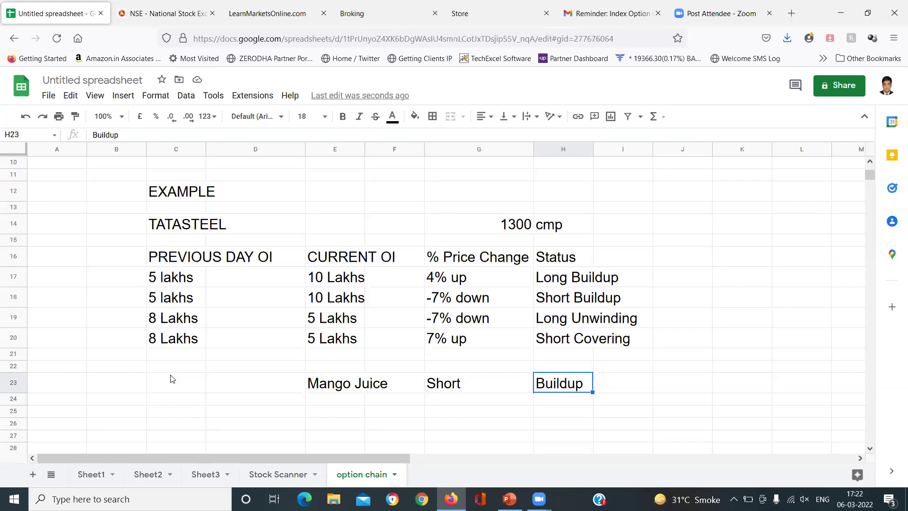
{"action": "key", "text": "Left"}
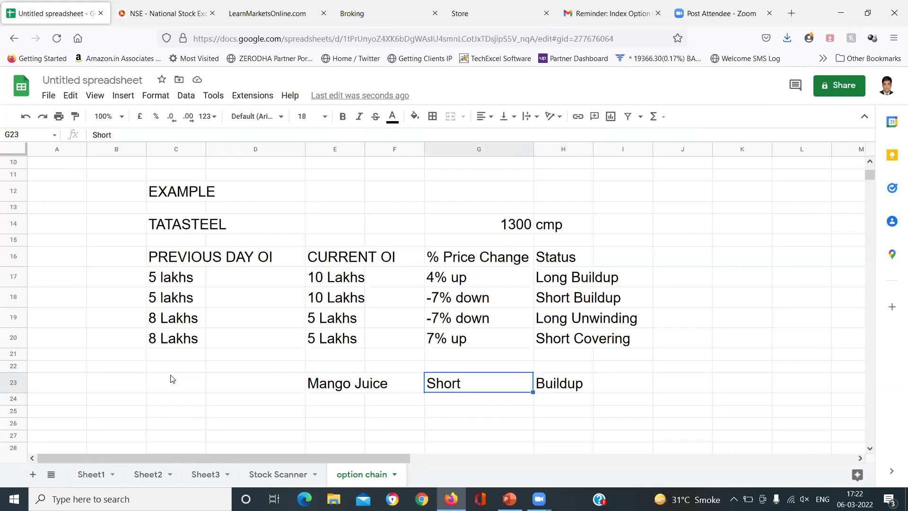
{"action": "type", "text": "Long"}
{"action": "key", "text": "Tab"}
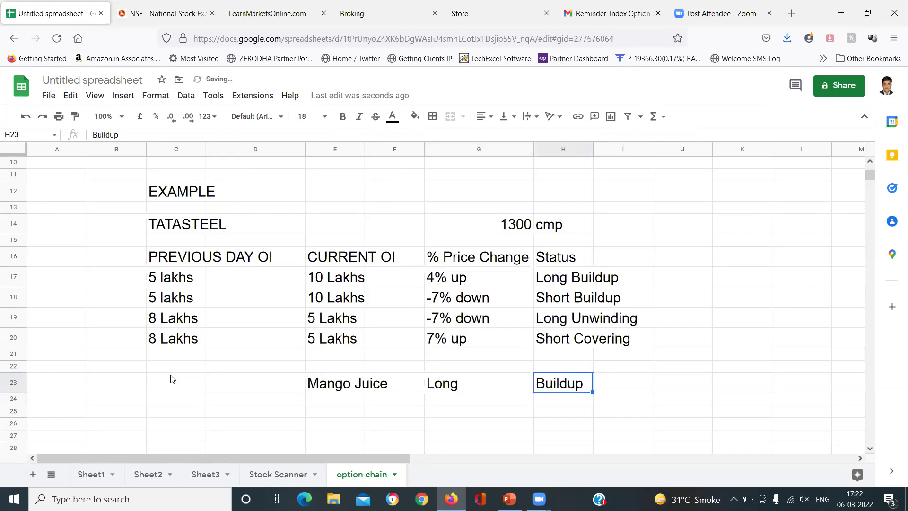
{"action": "type", "text": "Unwinding"}
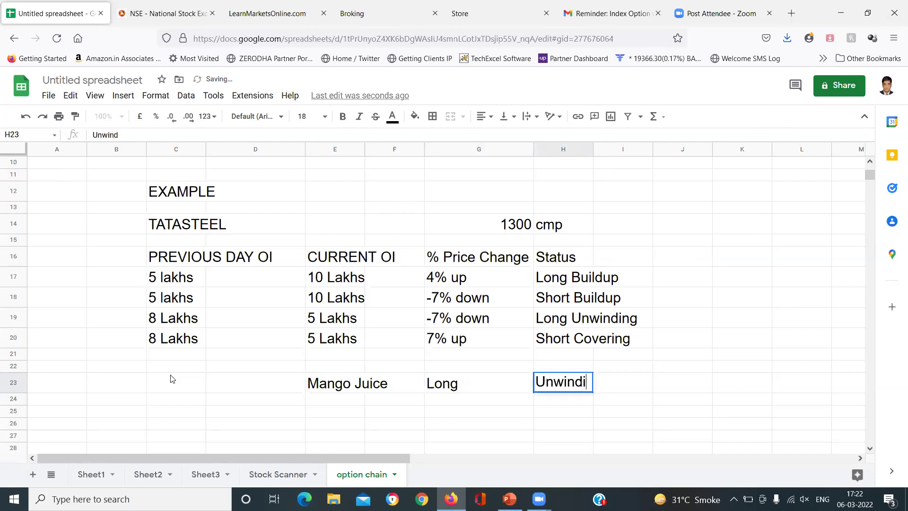
{"action": "key", "text": "Return"}
{"action": "key", "text": "Up"}
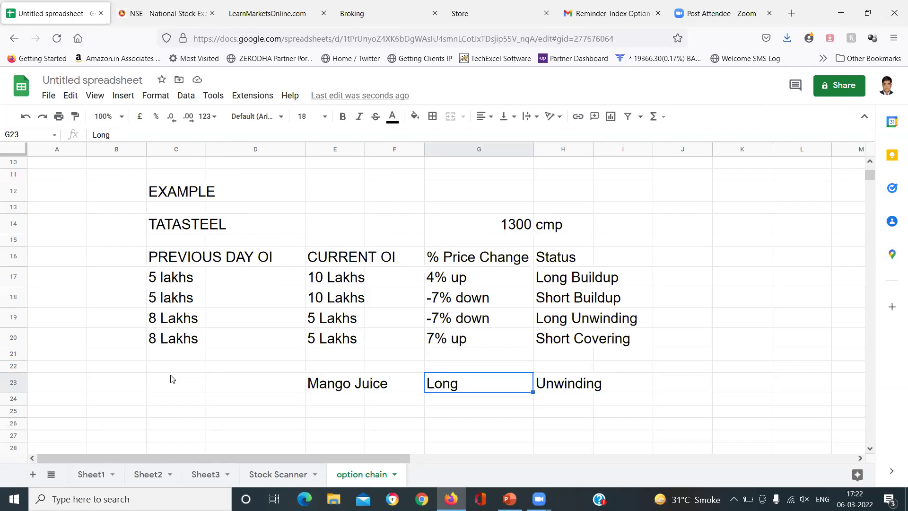
Step: Change the Mango Juice row to Short in G23 and Covering in H23
{"action": "key", "text": "Right"}
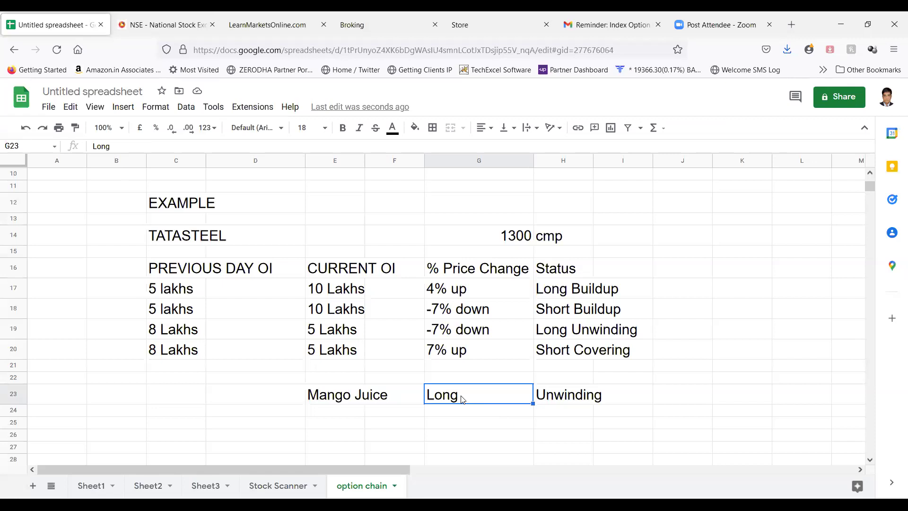
{"action": "type", "text": "Short"}
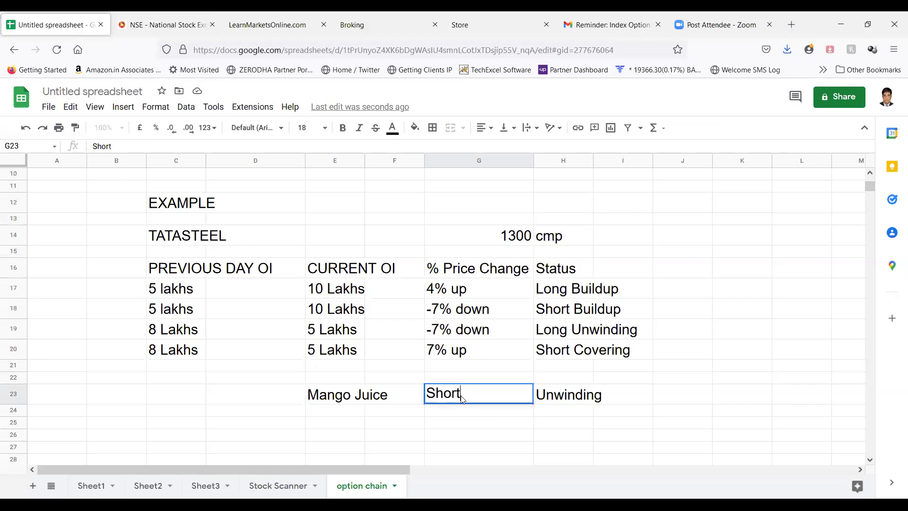
{"action": "key", "text": "Tab"}
{"action": "type", "text": "Covering"}
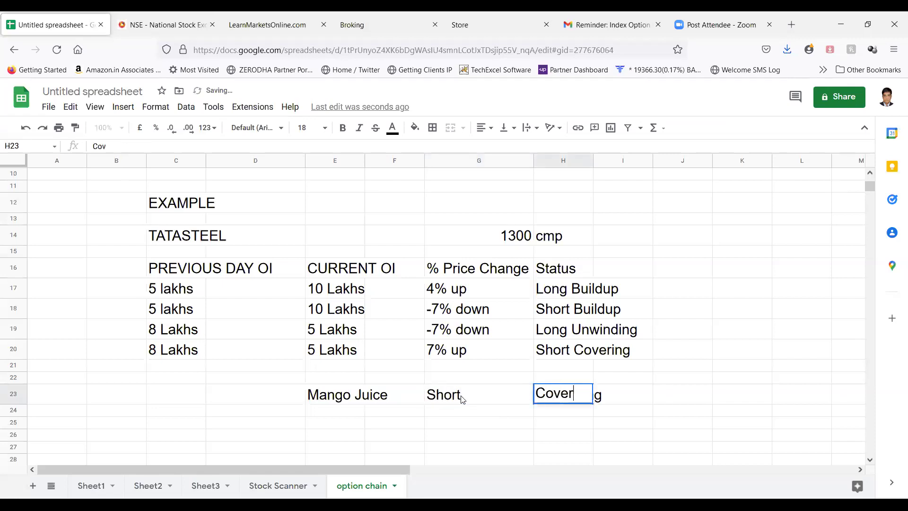
{"action": "left_click", "coordinate": [463, 399]}
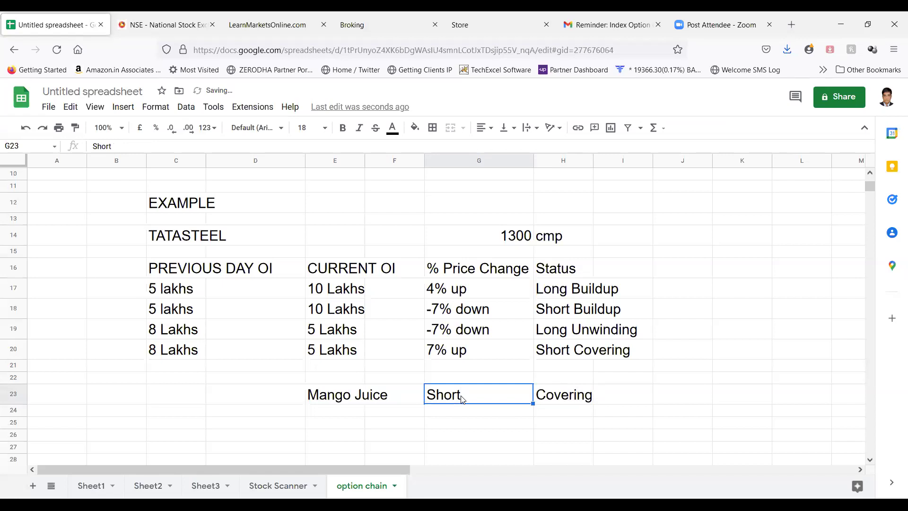
{"action": "key", "text": "Tab"}
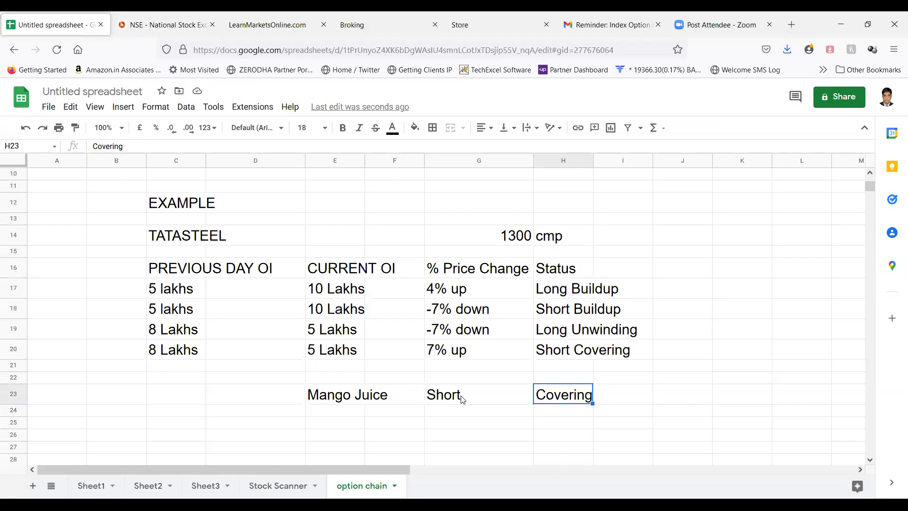
{"action": "key", "text": "Right"}
{"action": "key", "text": "Right"}
{"action": "key", "text": "Right"}
{"action": "key", "text": "Right"}
{"action": "key", "text": "Right"}
{"action": "key", "text": "Right"}
{"action": "key", "text": "Right"}
{"action": "key", "text": "Right"}
{"action": "key", "text": "Right"}
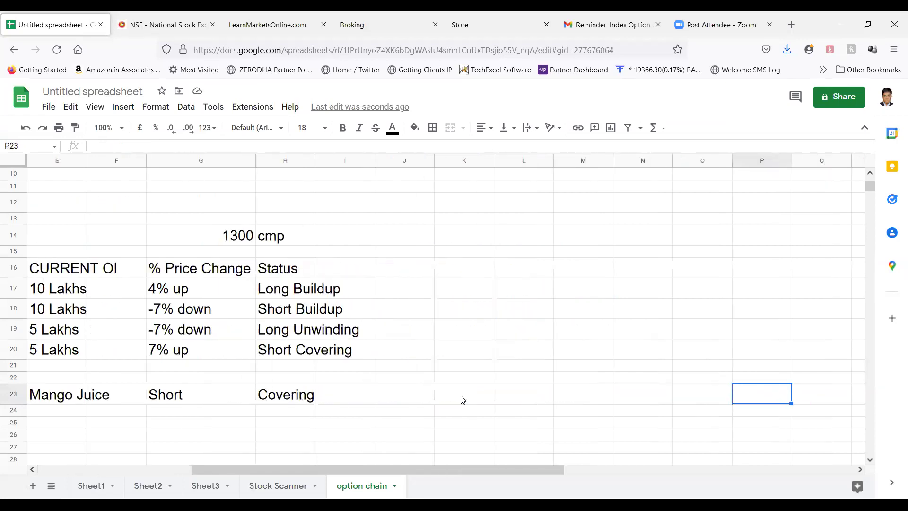
{"action": "key", "text": "Right"}
{"action": "key", "text": "Right"}
{"action": "key", "text": "Right"}
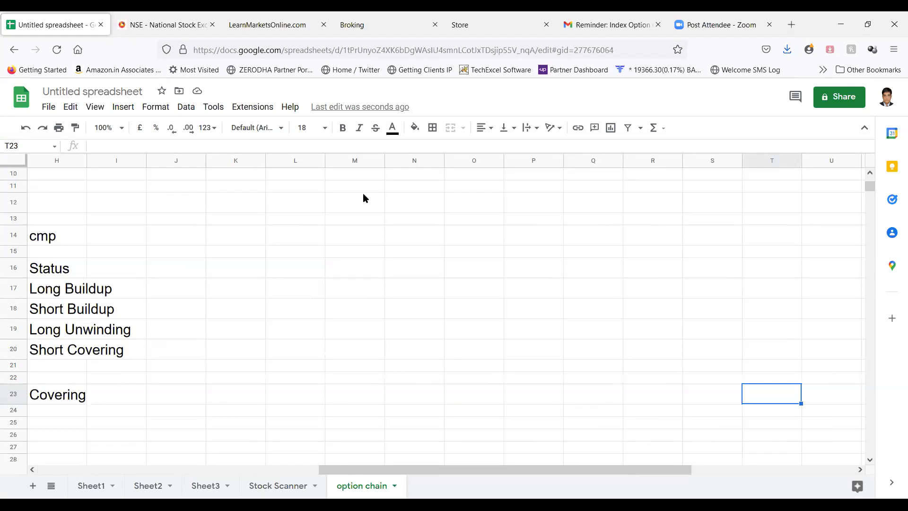
{"action": "left_click", "coordinate": [199, 272]}
{"action": "left_click", "coordinate": [185, 294]}
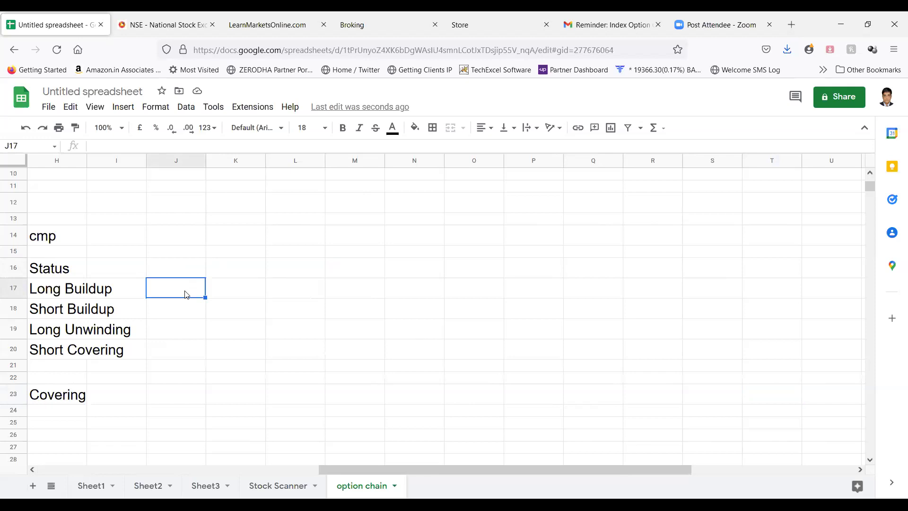
{"action": "key", "text": "Left"}
{"action": "key", "text": "Left"}
{"action": "key", "text": "Left"}
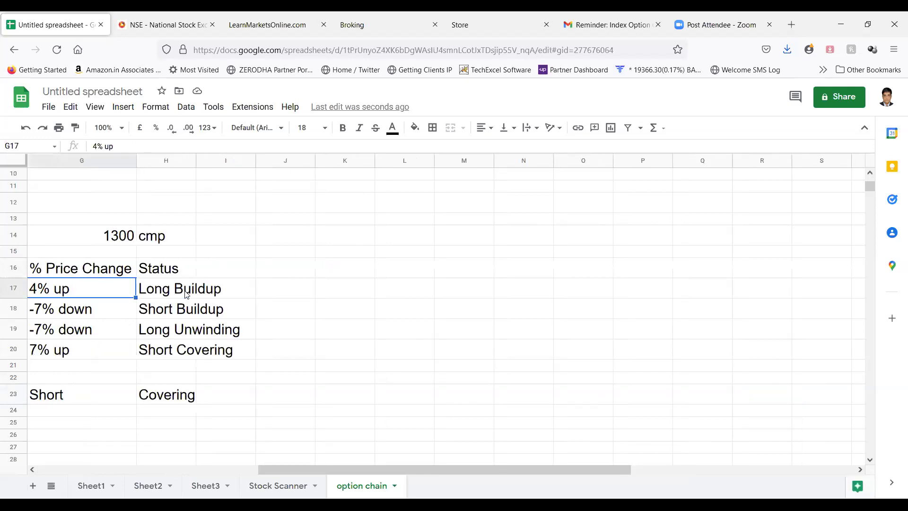
Step: Review the price change and status entries in rows 17 to 23, covering the Mango Juice row and the Long Unwinding row
{"action": "key", "text": "Down"}
{"action": "key", "text": "Down"}
{"action": "key", "text": "Left"}
{"action": "key", "text": "Down"}
{"action": "key", "text": "Down"}
{"action": "key", "text": "Right"}
{"action": "key", "text": "Down"}
{"action": "key", "text": "Down"}
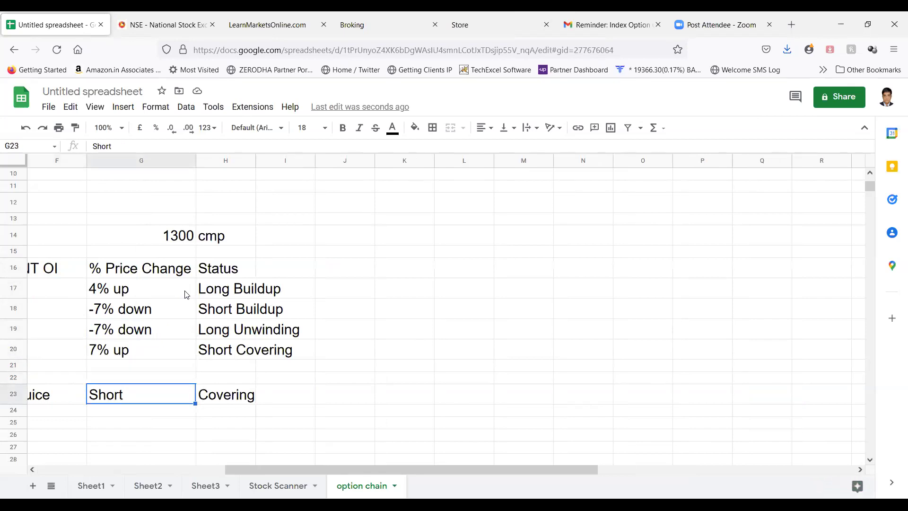
{"action": "key", "text": "Up"}
{"action": "key", "text": "Up"}
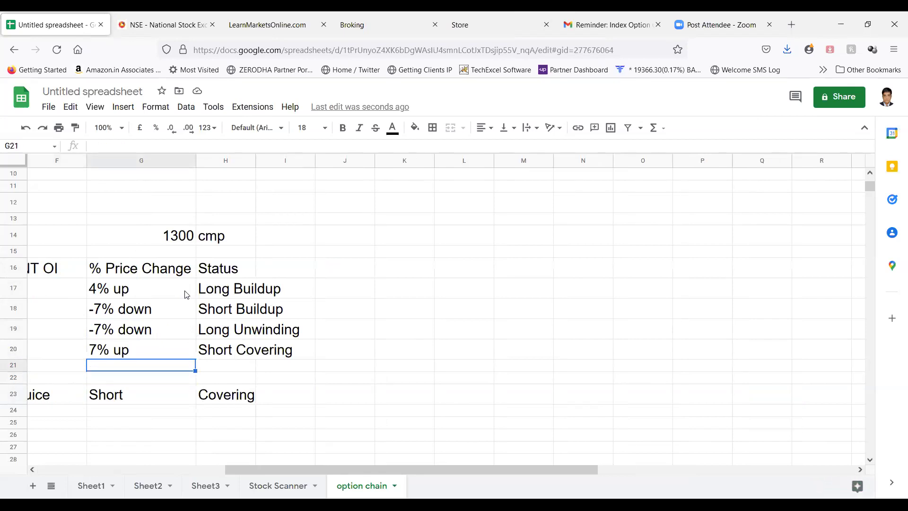
{"action": "key", "text": "Down"}
{"action": "key", "text": "Down"}
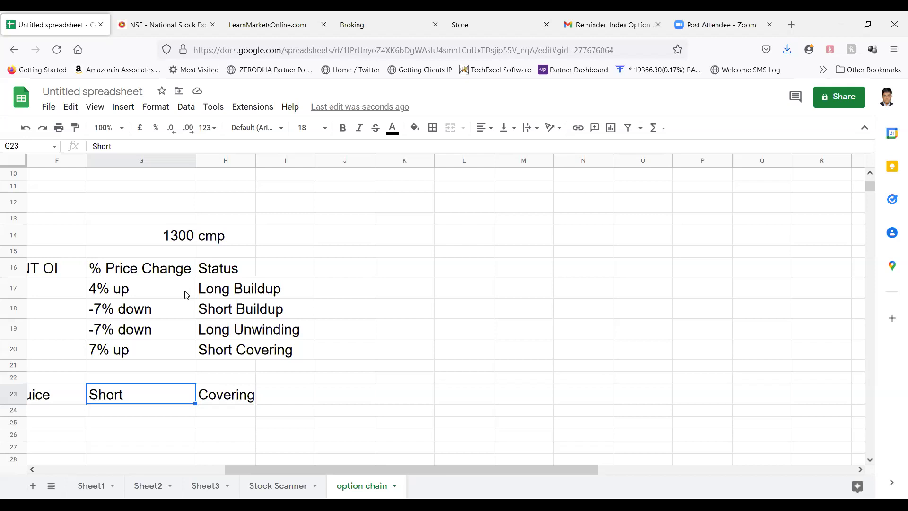
{"action": "key", "text": "Up"}
{"action": "key", "text": "Up"}
{"action": "key", "text": "Right"}
{"action": "key", "text": "Up"}
{"action": "key", "text": "Up"}
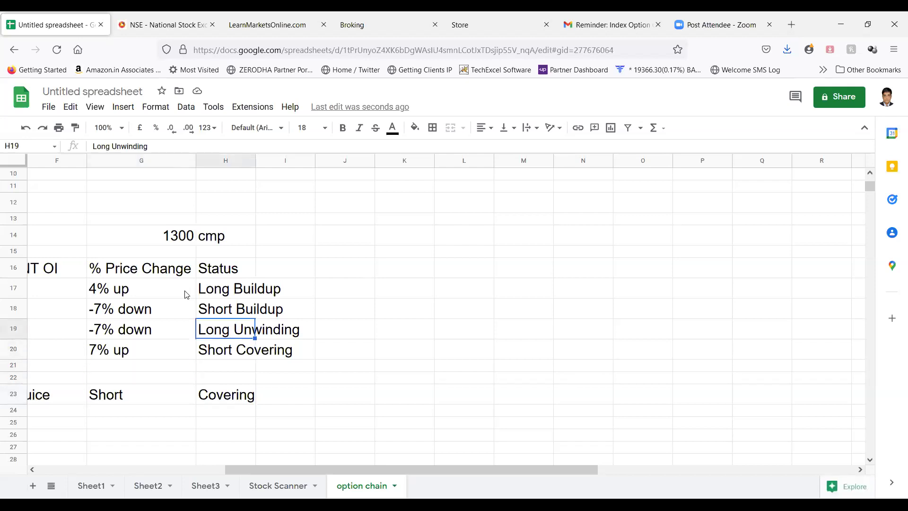
Step: Note unwinding in K17 with sqrff in L17, and covering in K18, beside the status table
{"action": "key", "text": "Right"}
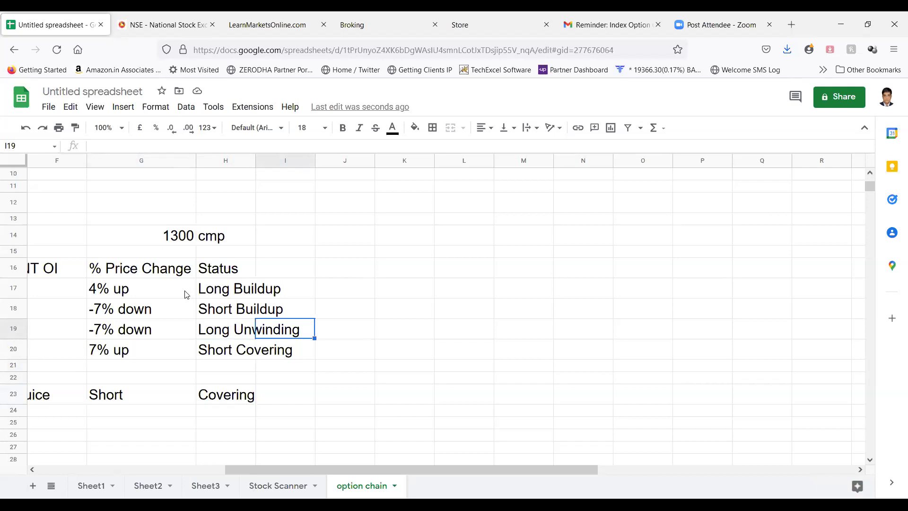
{"action": "key", "text": "Right"}
{"action": "key", "text": "Right"}
{"action": "key", "text": "Up"}
{"action": "key", "text": "Up"}
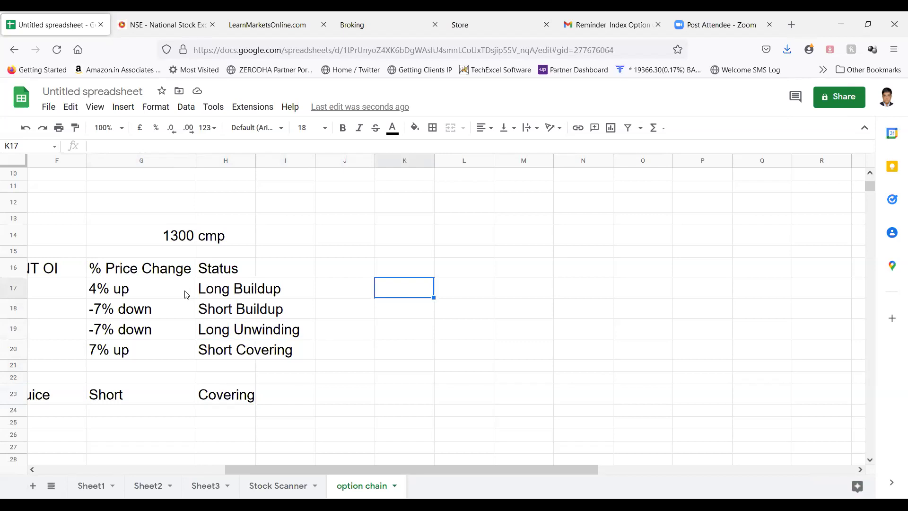
{"action": "type", "text": "unwinding"}
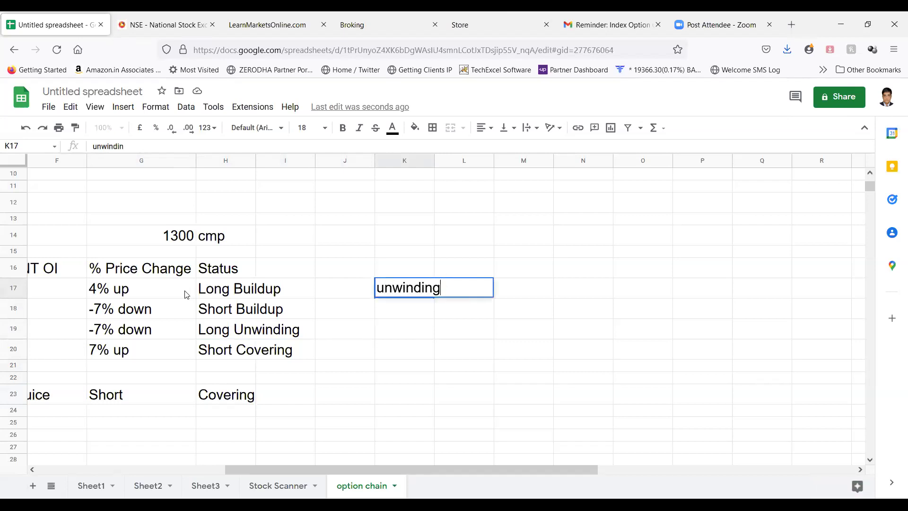
{"action": "key", "text": "Tab"}
{"action": "type", "text": "sqrff"}
{"action": "key", "text": "Return"}
{"action": "type", "text": "covering"}
{"action": "key", "text": "Tab"}
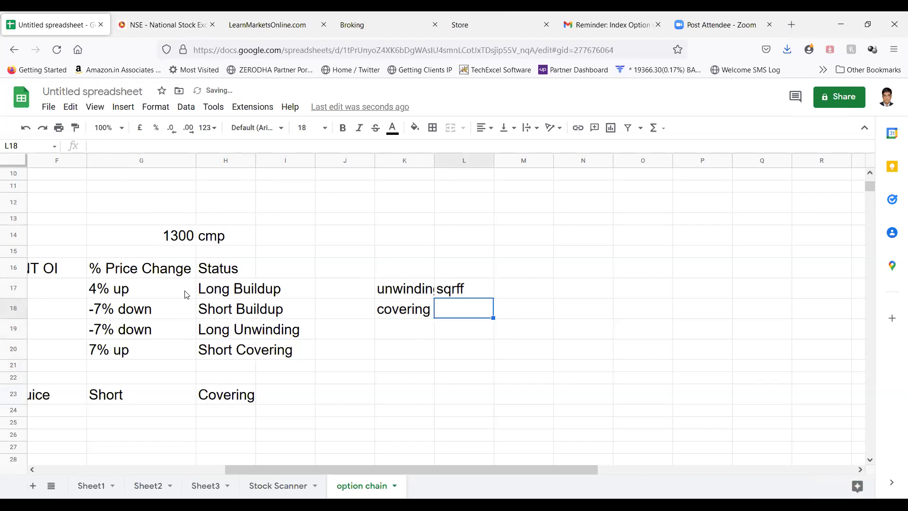
Step: Fit column K to its text, replace L17 with sell and enter buy in L18
{"action": "key", "text": "Up"}
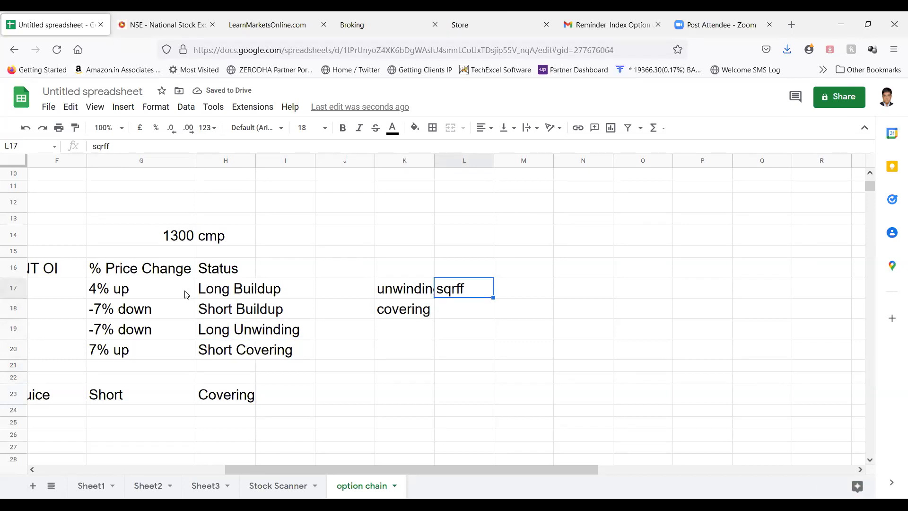
{"action": "double_click", "coordinate": [433, 161]}
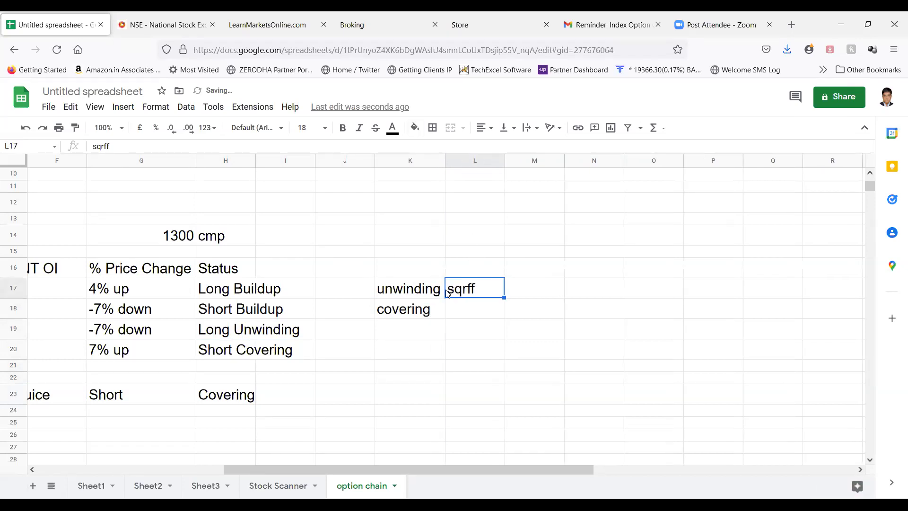
{"action": "type", "text": "sell"}
{"action": "key", "text": "Return"}
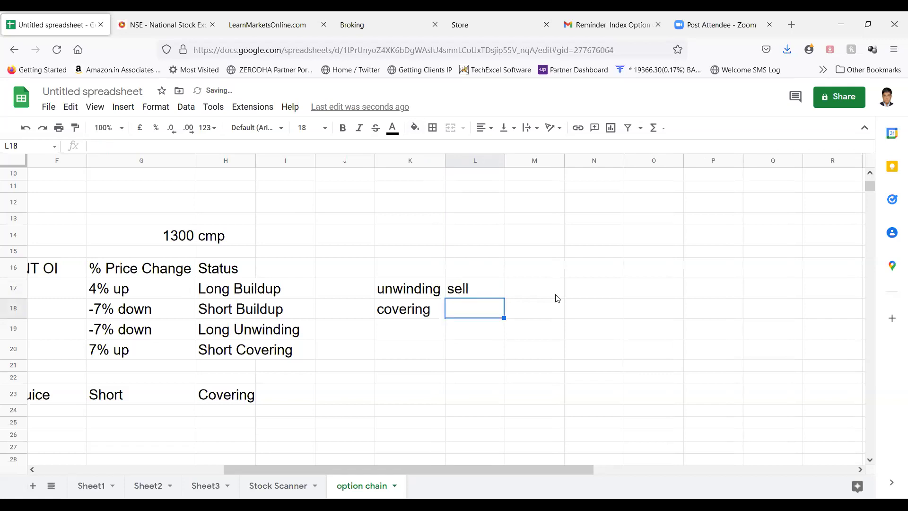
{"action": "type", "text": "buy"}
{"action": "key", "text": "Return"}
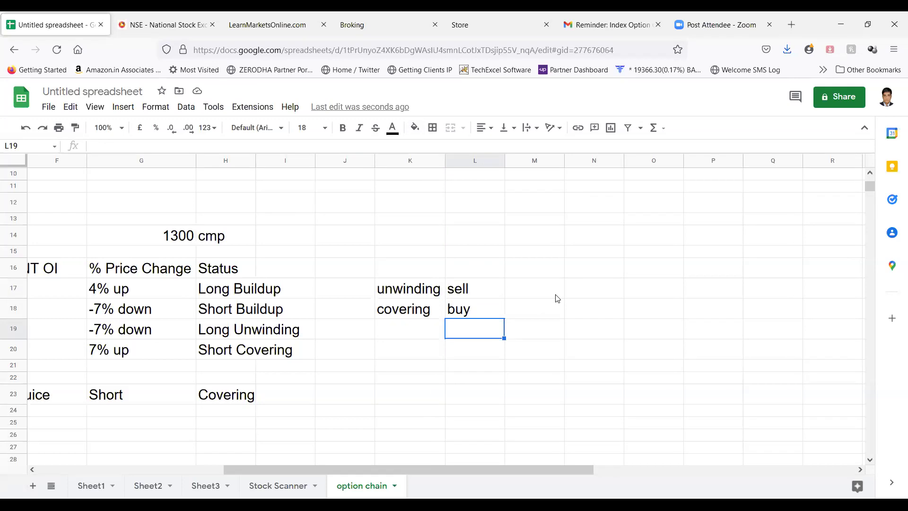
{"action": "key", "text": "Left"}
{"action": "key", "text": "Left"}
{"action": "key", "text": "Up"}
{"action": "key", "text": "Right"}
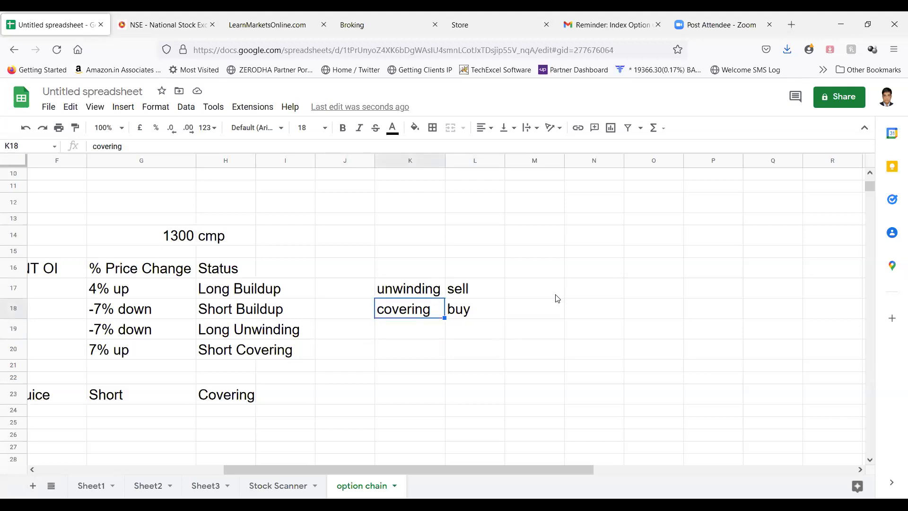
{"action": "key", "text": "Right"}
{"action": "key", "text": "Right"}
{"action": "key", "text": "Right"}
{"action": "key", "text": "Right"}
{"action": "key", "text": "Right"}
{"action": "key", "text": "Right"}
{"action": "key", "text": "Right"}
{"action": "key", "text": "Right"}
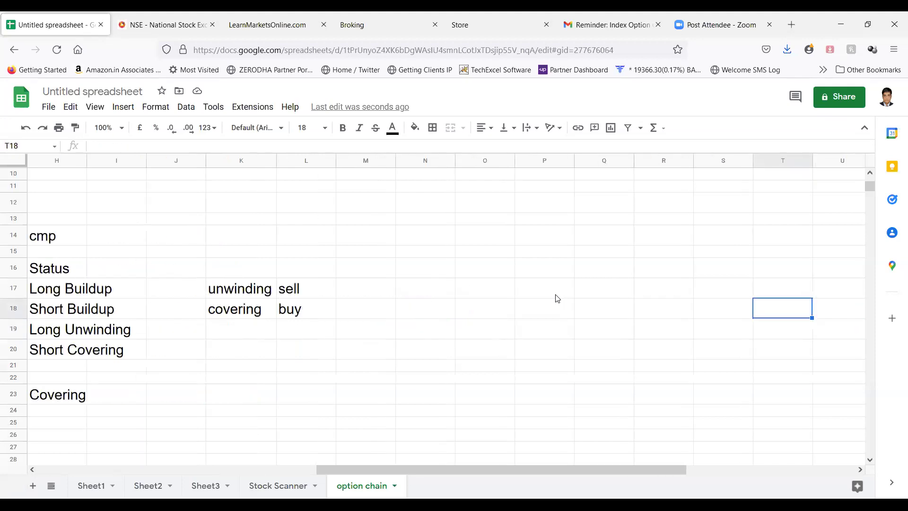
Step: Clear the unwinding and covering notes from cells K17:L18
{"action": "key", "text": "Left"}
{"action": "key", "text": "Left"}
{"action": "key", "text": "Left"}
{"action": "key", "text": "Left"}
{"action": "key", "text": "Left"}
{"action": "key", "text": "Left"}
{"action": "key", "text": "Left"}
{"action": "key", "text": "Left"}
{"action": "key", "text": "Up"}
{"action": "key", "text": "shift+Down"}
{"action": "key", "text": "shift+Right"}
{"action": "key", "text": "Delete"}
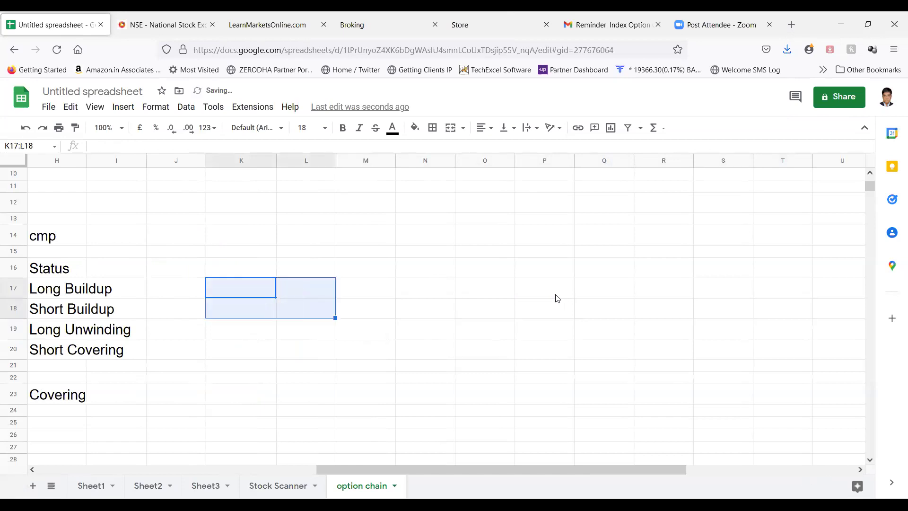
Step: Enter up in J17 for the Long Buildup row and down in J19 for the Long Unwinding row
{"action": "key", "text": "Left"}
{"action": "key", "text": "Left"}
{"action": "key", "text": "Left"}
{"action": "key", "text": "Right"}
{"action": "key", "text": "Right"}
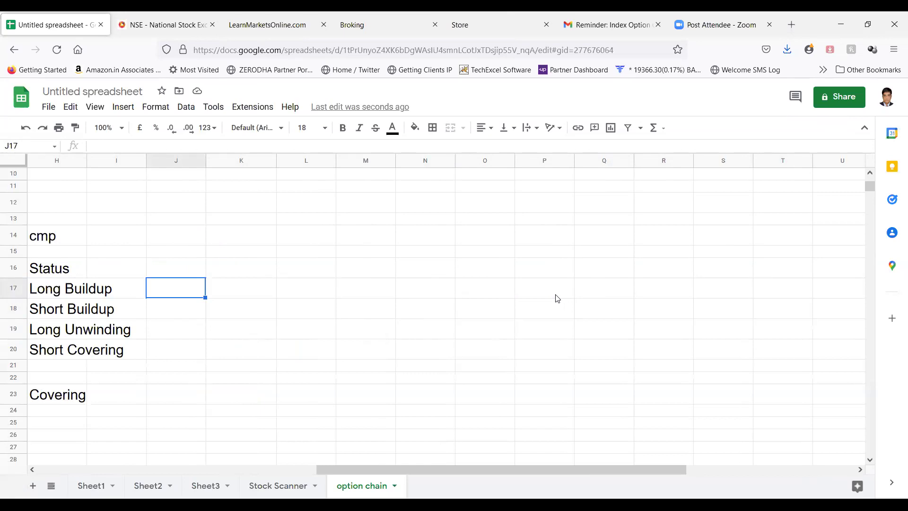
{"action": "type", "text": "up"}
{"action": "key", "text": "Return"}
{"action": "key", "text": "Down"}
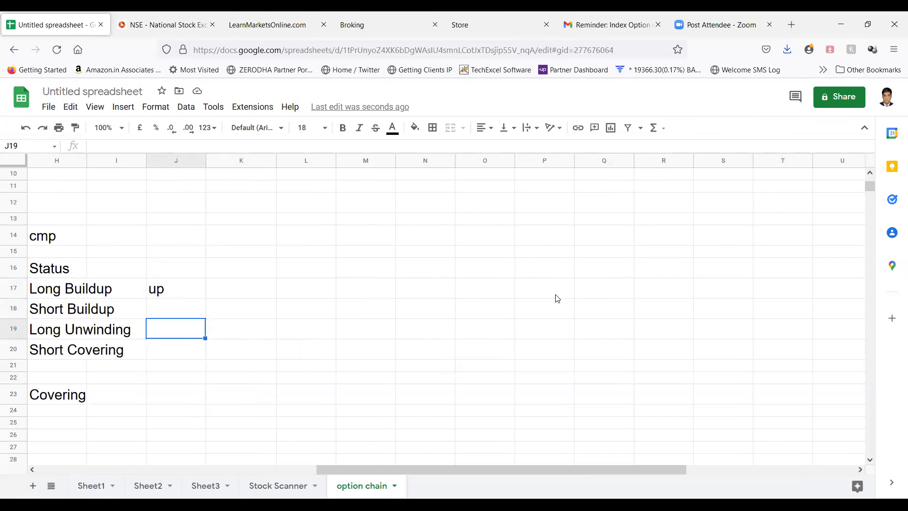
{"action": "type", "text": "down"}
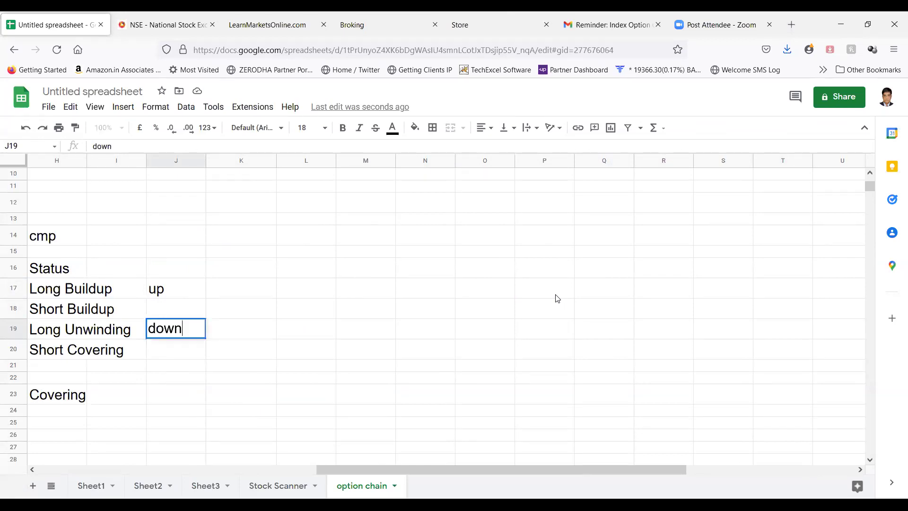
{"action": "key", "text": "Return"}
Step: Enter down in J18 for the Short Buildup row
{"action": "key", "text": "Up"}
{"action": "key", "text": "Up"}
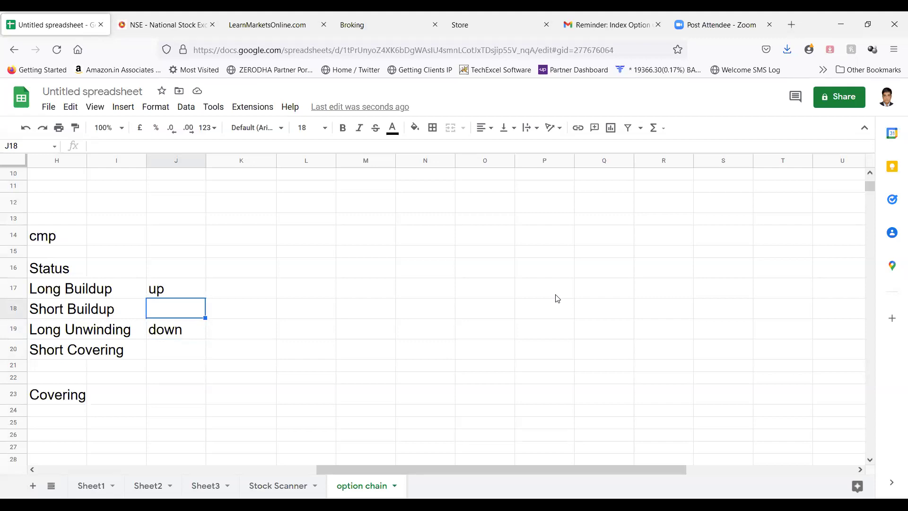
{"action": "key", "text": "Left"}
{"action": "key", "text": "Left"}
{"action": "key", "text": "shift+Right"}
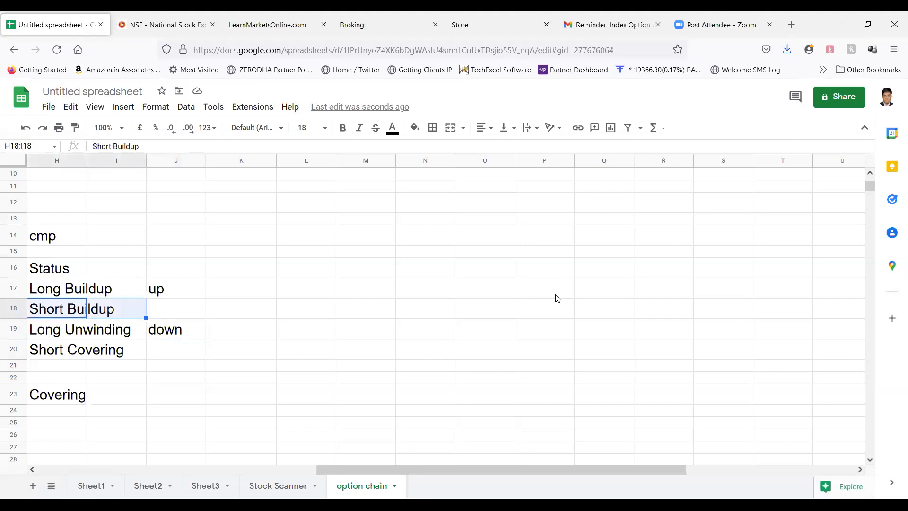
{"action": "key", "text": "shift+Right"}
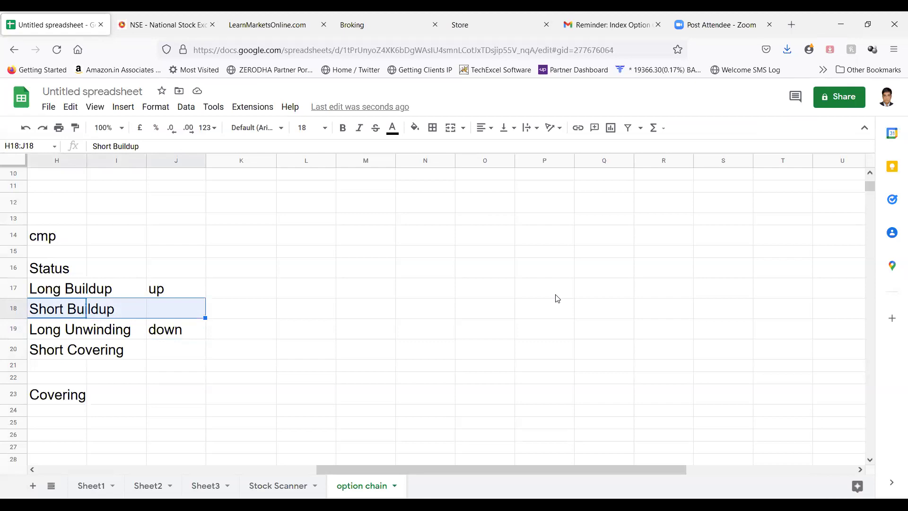
{"action": "key", "text": "shift+Right"}
{"action": "key", "text": "shift+Right"}
{"action": "type", "text": "down"}
{"action": "key", "text": "Return"}
Step: Enter up in J20 for the Short Covering row
{"action": "key", "text": "Down"}
{"action": "key", "text": "Left"}
{"action": "key", "text": "Left"}
{"action": "key", "text": "Right"}
{"action": "key", "text": "Right"}
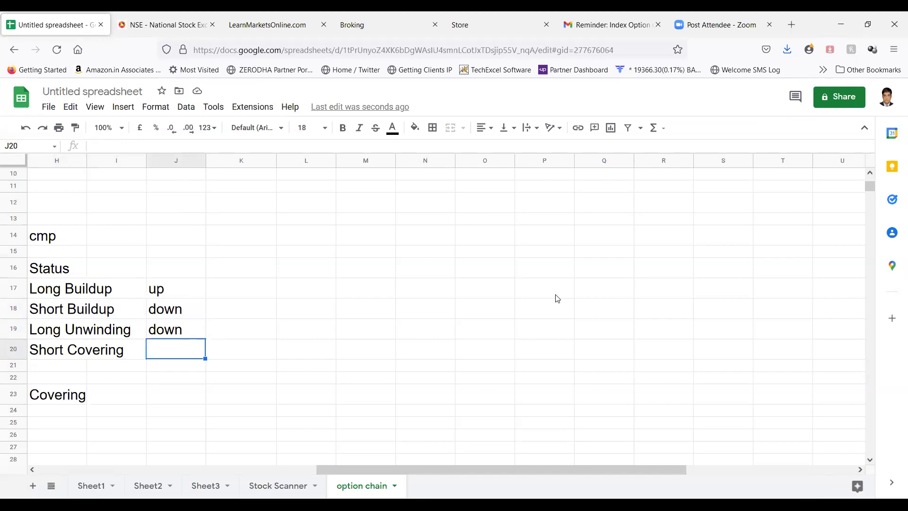
{"action": "type", "text": "up"}
{"action": "key", "text": "Return"}
Step: Select H17:J20 to review the four statuses together with their price directions
{"action": "key", "text": "Up"}
{"action": "key", "text": "Up"}
{"action": "key", "text": "Up"}
{"action": "key", "text": "Up"}
{"action": "key", "text": "Left"}
{"action": "key", "text": "Left"}
{"action": "key", "text": "shift+Right"}
{"action": "key", "text": "shift+Right"}
{"action": "key", "text": "shift+Down"}
{"action": "key", "text": "shift+Down"}
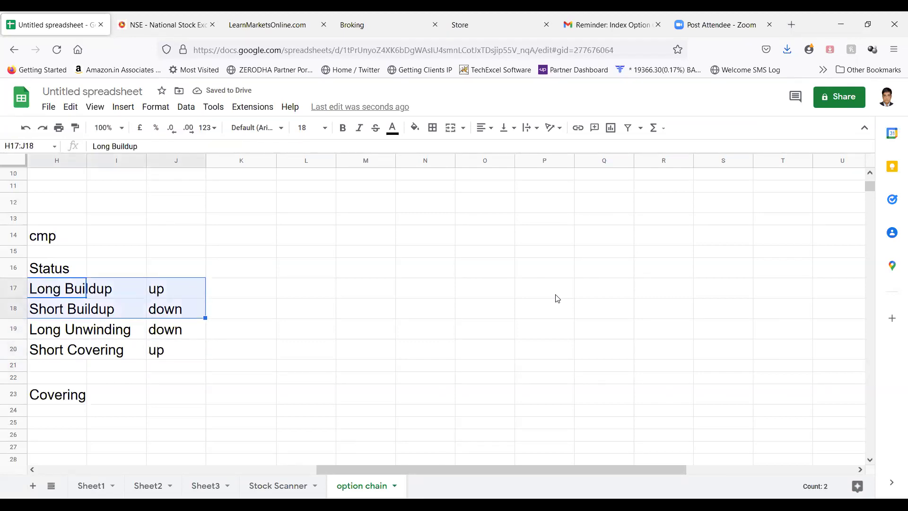
{"action": "key", "text": "shift+Down"}
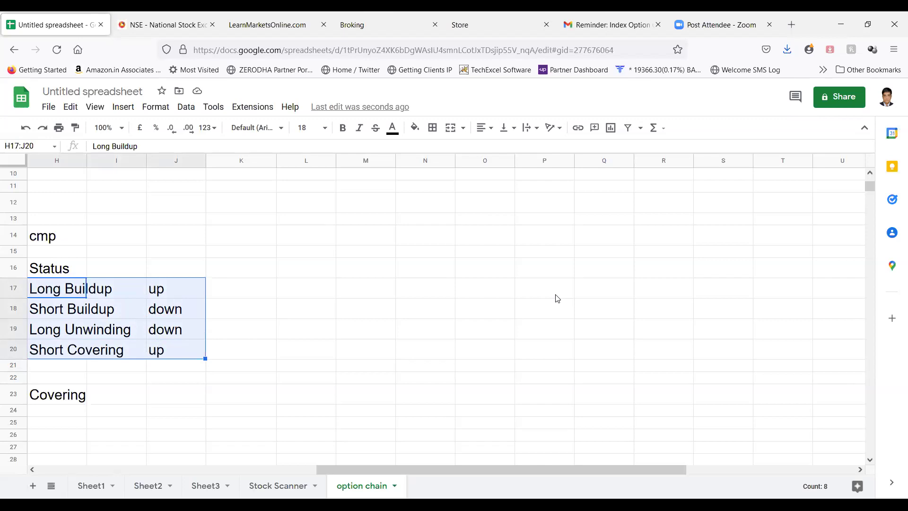
Step: Enter the heading Option Chain Analysis in cell A28, below the Mango Juice example
{"action": "left_click", "coordinate": [166, 403]}
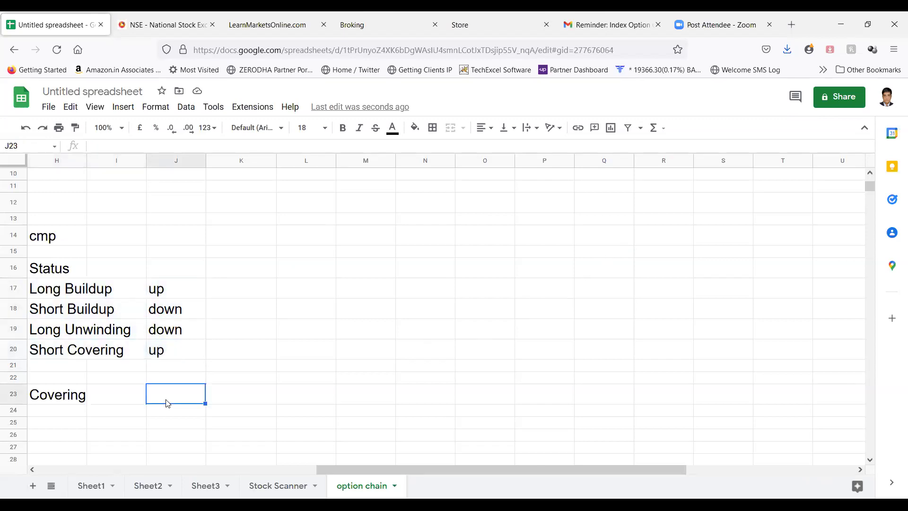
{"action": "key", "text": "Left"}
{"action": "key", "text": "Left"}
{"action": "key", "text": "Left"}
{"action": "key", "text": "Left"}
{"action": "key", "text": "Left"}
{"action": "key", "text": "Left"}
{"action": "key", "text": "Left"}
{"action": "key", "text": "Left"}
{"action": "key", "text": "Left"}
{"action": "key", "text": "Down"}
{"action": "key", "text": "Down"}
{"action": "key", "text": "Down"}
{"action": "key", "text": "Down"}
{"action": "key", "text": "Down"}
{"action": "key", "text": "Down"}
{"action": "key", "text": "Down"}
{"action": "key", "text": "Down"}
{"action": "key", "text": "Down"}
{"action": "key", "text": "Down"}
{"action": "key", "text": "Down"}
{"action": "key", "text": "Down"}
{"action": "key", "text": "Down"}
{"action": "key", "text": "Down"}
{"action": "key", "text": "Down"}
{"action": "key", "text": "Down"}
{"action": "key", "text": "Down"}
{"action": "key", "text": "Down"}
{"action": "key", "text": "Down"}
{"action": "key", "text": "Down"}
{"action": "key", "text": "Down"}
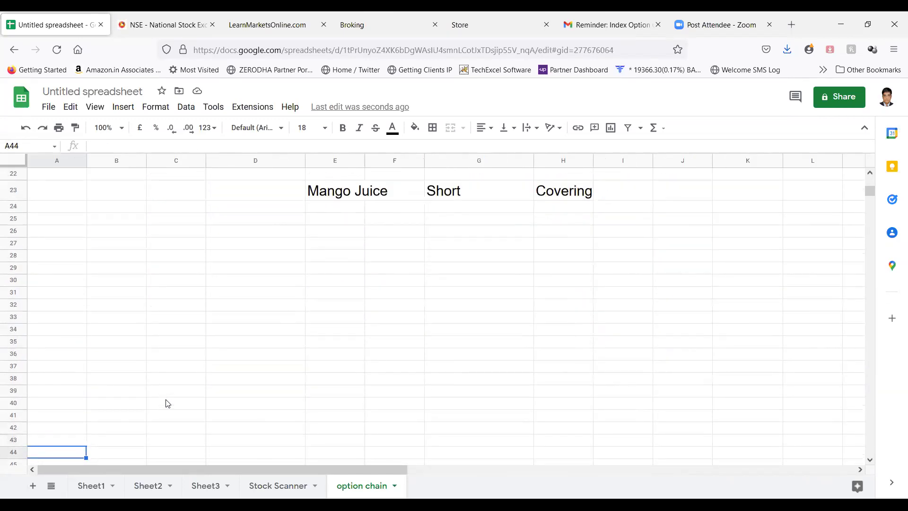
{"action": "key", "text": "Up"}
{"action": "key", "text": "Up"}
{"action": "key", "text": "Up"}
{"action": "key", "text": "Up"}
{"action": "key", "text": "Up"}
{"action": "key", "text": "Up"}
{"action": "key", "text": "Up"}
{"action": "key", "text": "Up"}
{"action": "key", "text": "Up"}
{"action": "key", "text": "Up"}
{"action": "key", "text": "Up"}
{"action": "key", "text": "Up"}
{"action": "key", "text": "Up"}
{"action": "key", "text": "Up"}
{"action": "key", "text": "Up"}
{"action": "key", "text": "Up"}
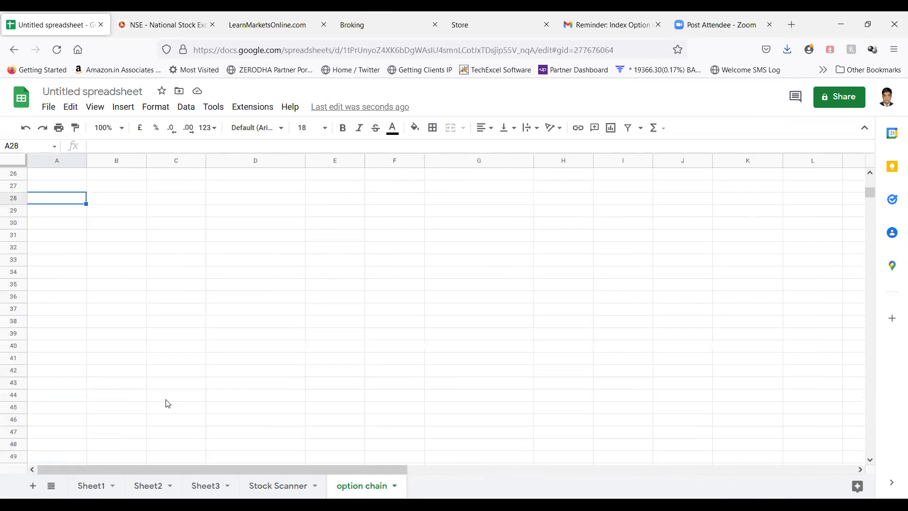
{"action": "type", "text": "Option ha"}
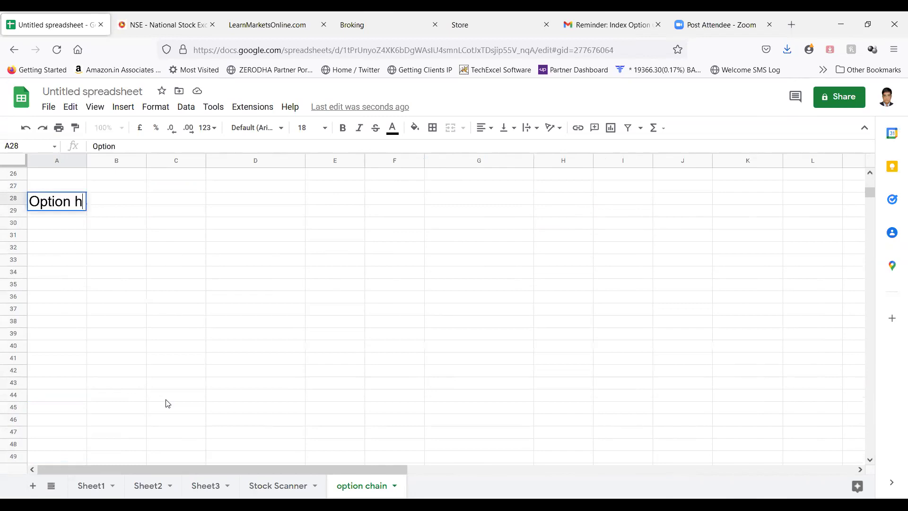
{"action": "key", "text": "BackSpace"}
{"action": "key", "text": "BackSpace"}
{"action": "type", "text": "Chain "}
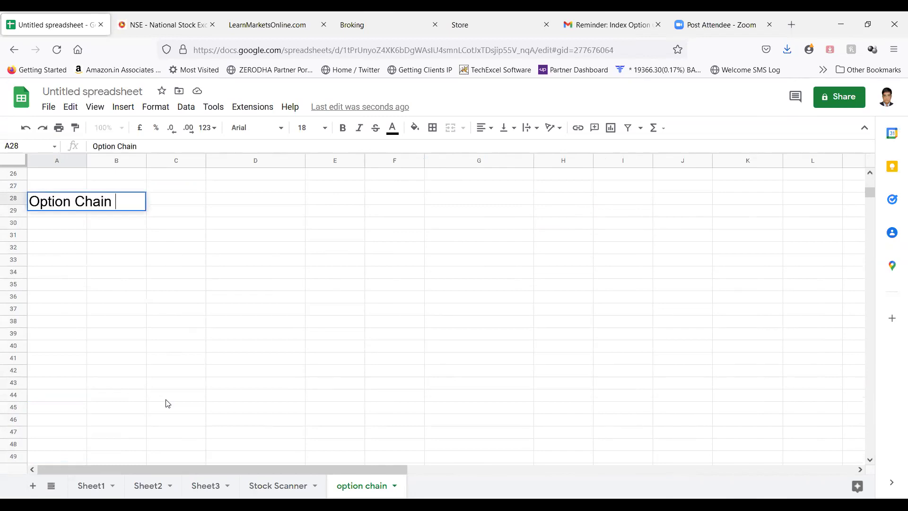
{"action": "type", "text": "Analysis"}
{"action": "key", "text": "Return"}
Step: Enter the label Nifty in cell A30, two rows below the Option Chain Analysis heading
{"action": "key", "text": "Down"}
{"action": "type", "text": "Nifty"}
{"action": "key", "text": "Tab"}
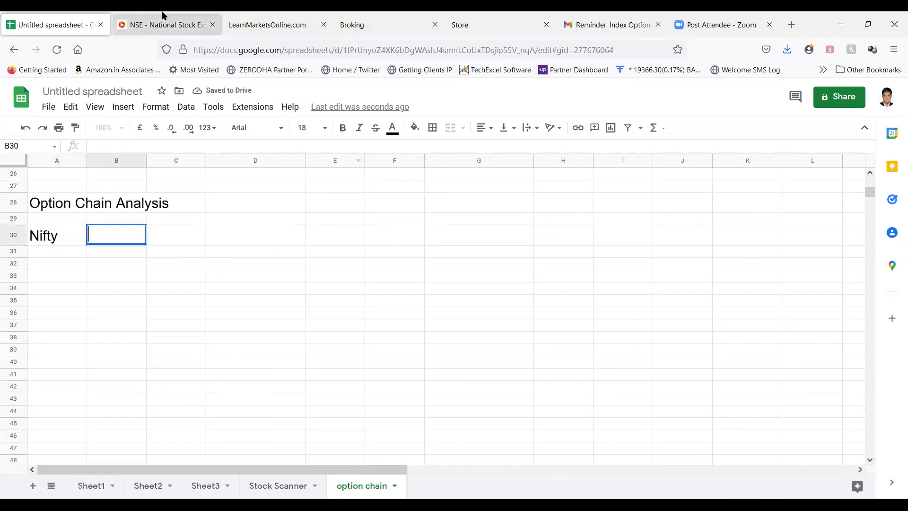
Step: Switch to the NSE website, search for nifty and open the NIFTY equity derivatives quote
{"action": "key", "text": "ctrl+Tab"}
{"action": "left_click", "coordinate": [351, 124]}
{"action": "type", "text": "nifty"}
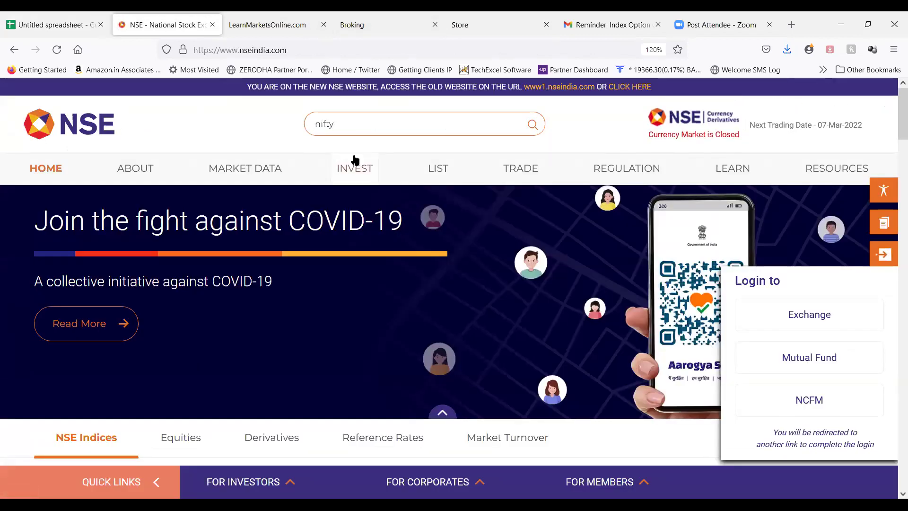
{"action": "left_click", "coordinate": [366, 170]}
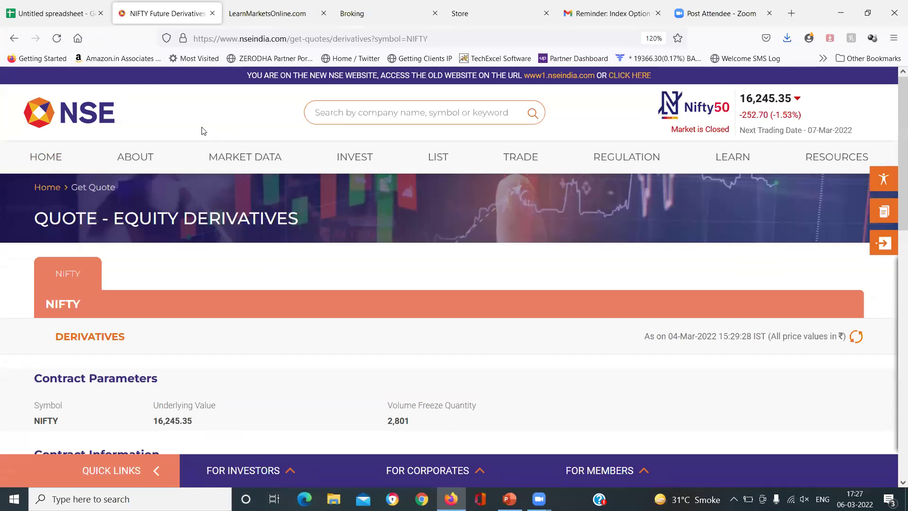
Step: Check the NIFTY underlying value in the contract parameters and display the index's option chain
{"action": "scroll", "coordinate": [208, 137], "scroll_direction": "down", "scroll_amount": 3}
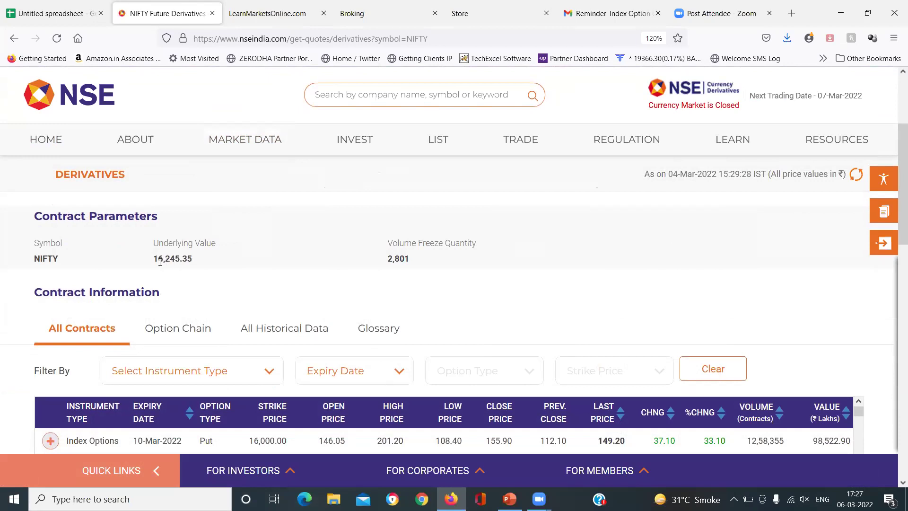
{"action": "double_click", "coordinate": [163, 255]}
{"action": "left_click", "coordinate": [242, 275]}
{"action": "left_click", "coordinate": [186, 328]}
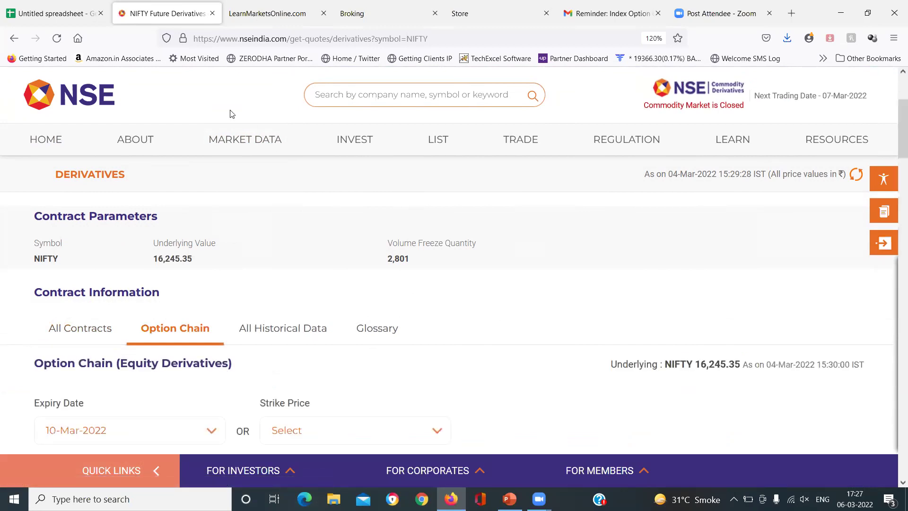
Step: Read the underlying Nifty value on the NSE option chain and enter 16245 in cell B30 of the spreadsheet, beside the Nifty label
{"action": "scroll", "coordinate": [197, 98], "scroll_direction": "down", "scroll_amount": 3}
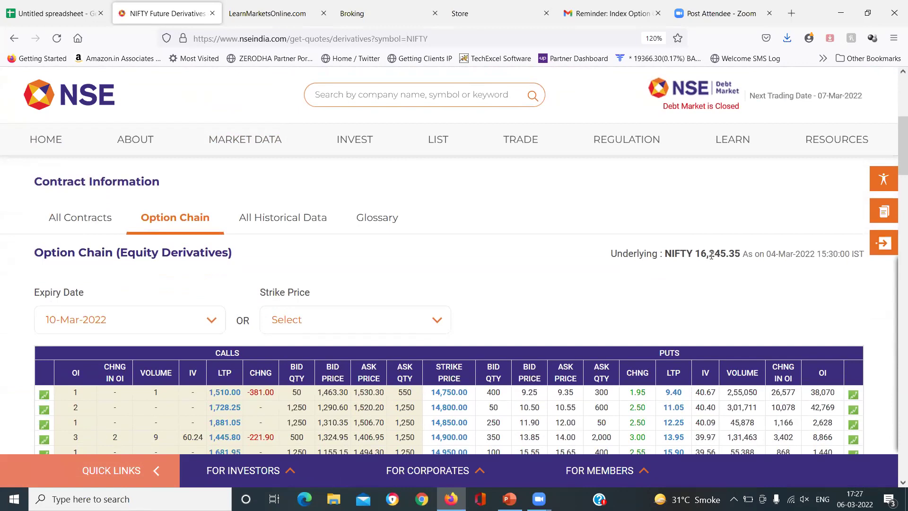
{"action": "left_click", "coordinate": [57, 13]}
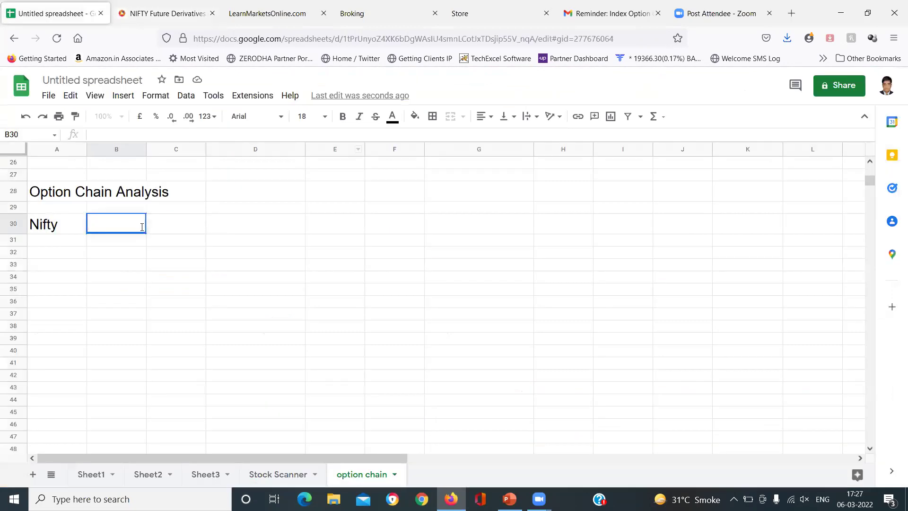
{"action": "type", "text": "16245"}
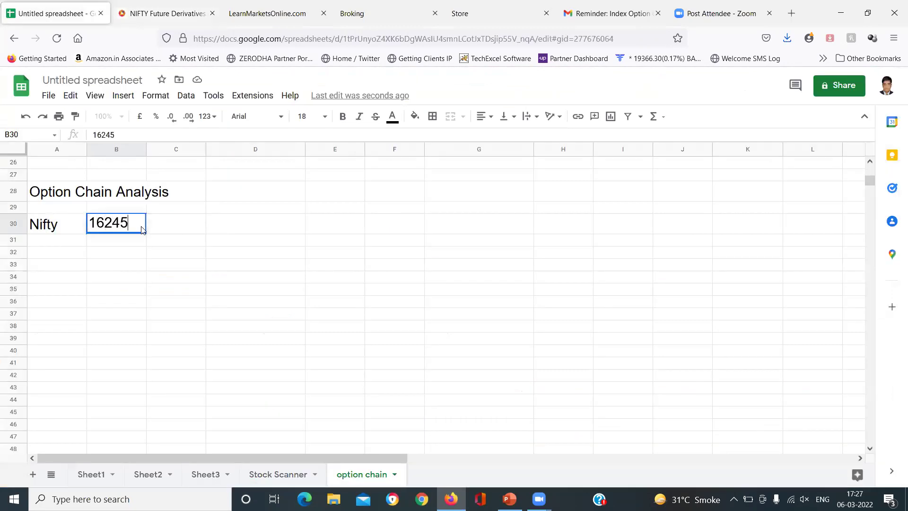
{"action": "key", "text": "Return"}
{"action": "key", "text": "Down"}
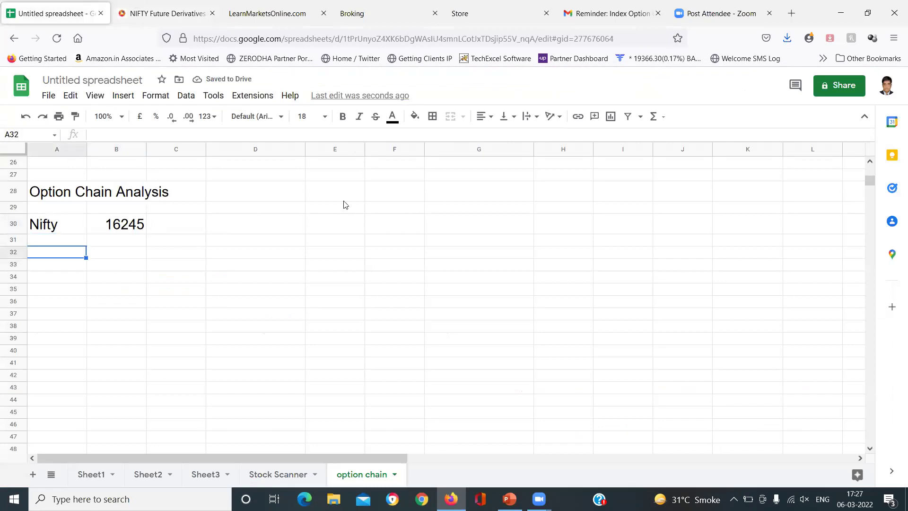
Step: Return to the NSE option chain and examine its Strike Price column and the Calls and Puts sections on either side
{"action": "key", "text": "ctrl+Tab"}
{"action": "scroll", "coordinate": [553, 260], "scroll_direction": "down", "scroll_amount": 1}
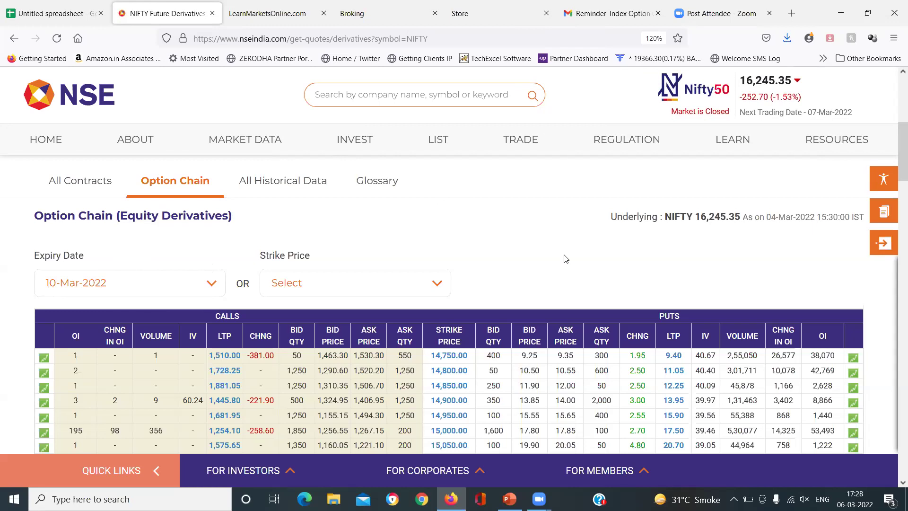
{"action": "scroll", "coordinate": [566, 259], "scroll_direction": "down", "scroll_amount": 2}
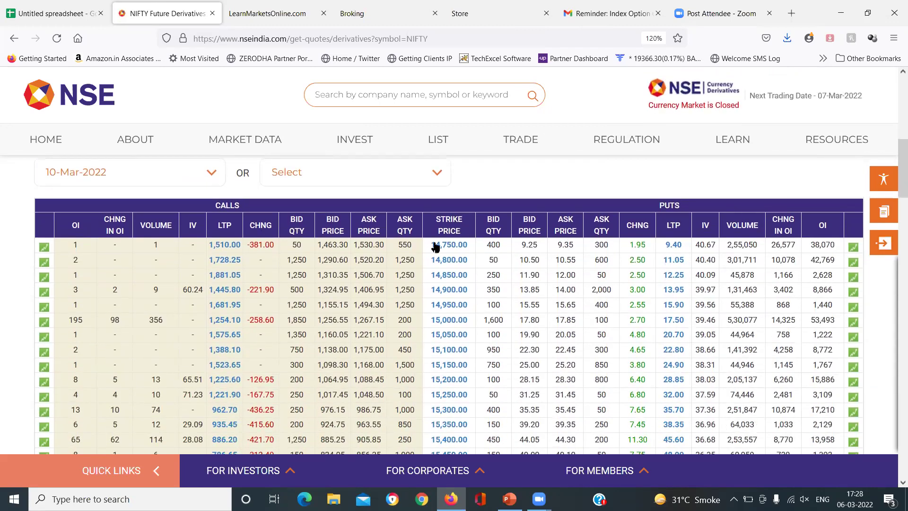
{"action": "left_click_drag", "start_coordinate": [435, 218], "coordinate": [462, 232]}
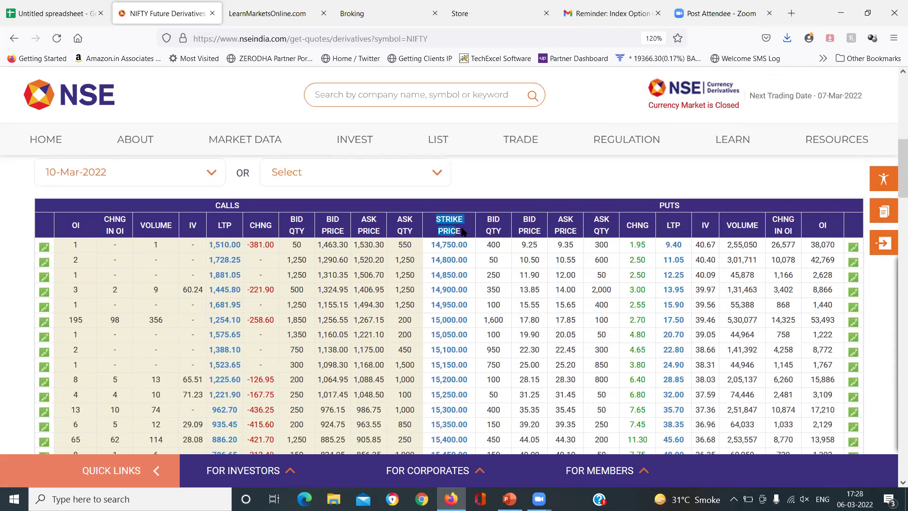
{"action": "double_click", "coordinate": [236, 205]}
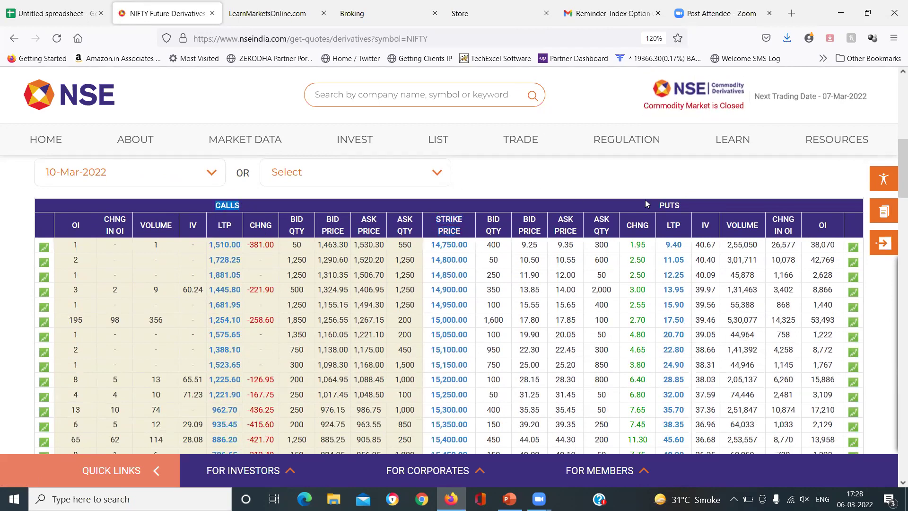
{"action": "double_click", "coordinate": [697, 206]}
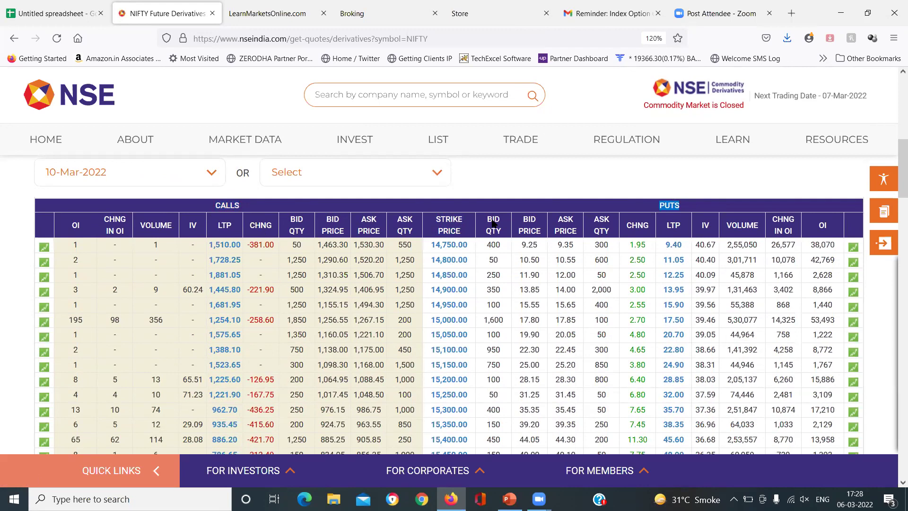
{"action": "triple_click", "coordinate": [463, 230]}
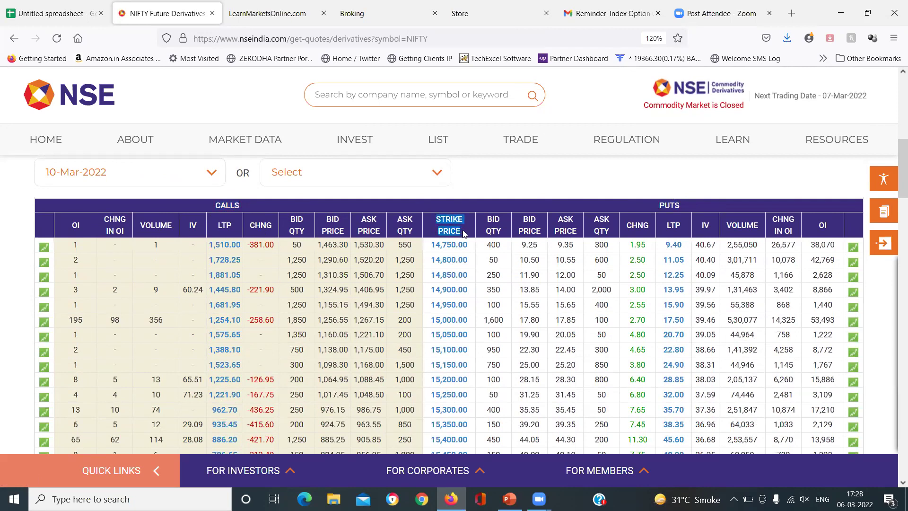
{"action": "double_click", "coordinate": [235, 203]}
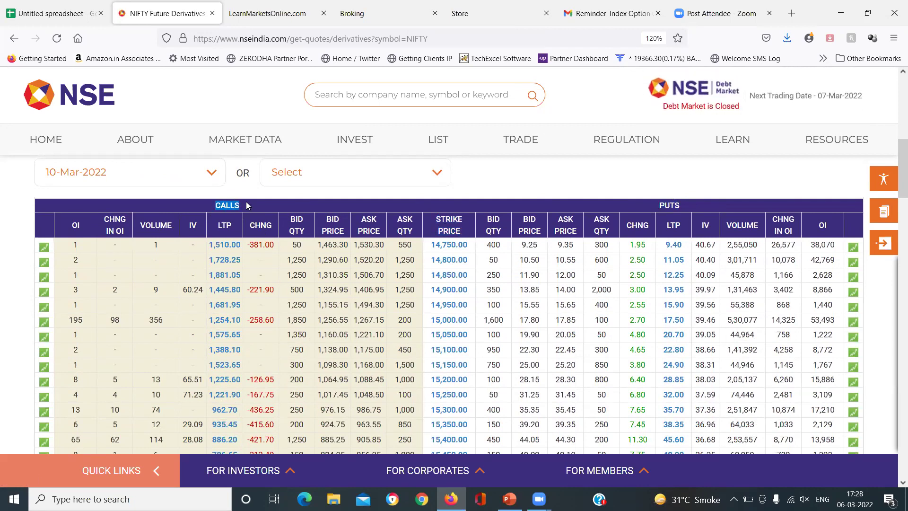
{"action": "double_click", "coordinate": [668, 205]}
{"action": "left_click", "coordinate": [335, 244]}
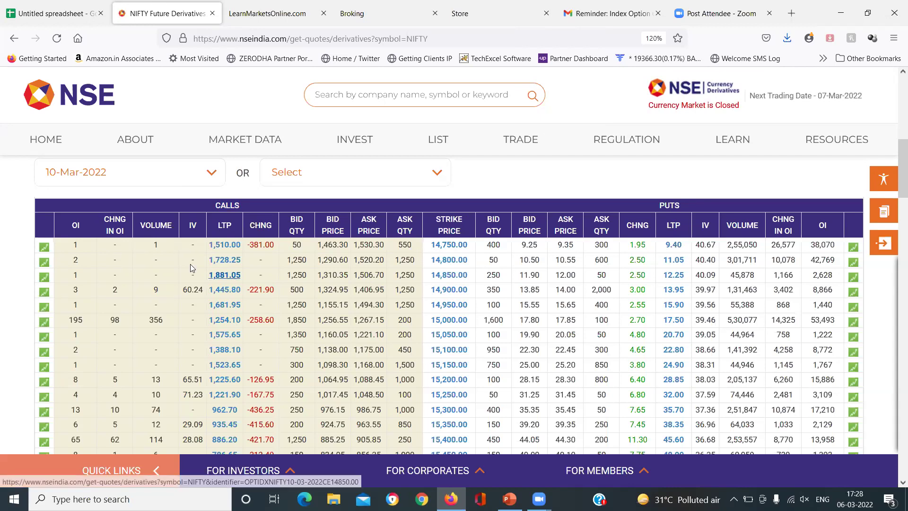
Step: Compare the OI column headings under Calls and Puts in the NSE option chain table
{"action": "double_click", "coordinate": [80, 224]}
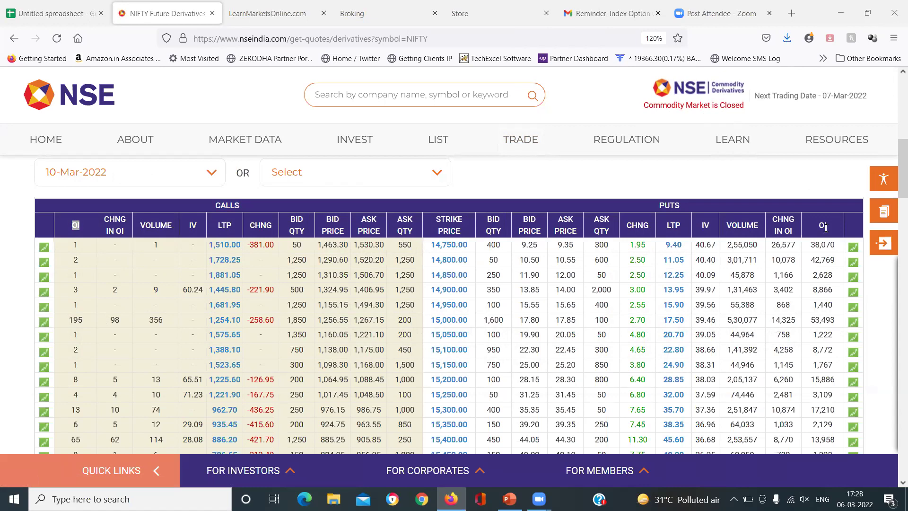
{"action": "left_click_drag", "start_coordinate": [814, 233], "coordinate": [831, 231]}
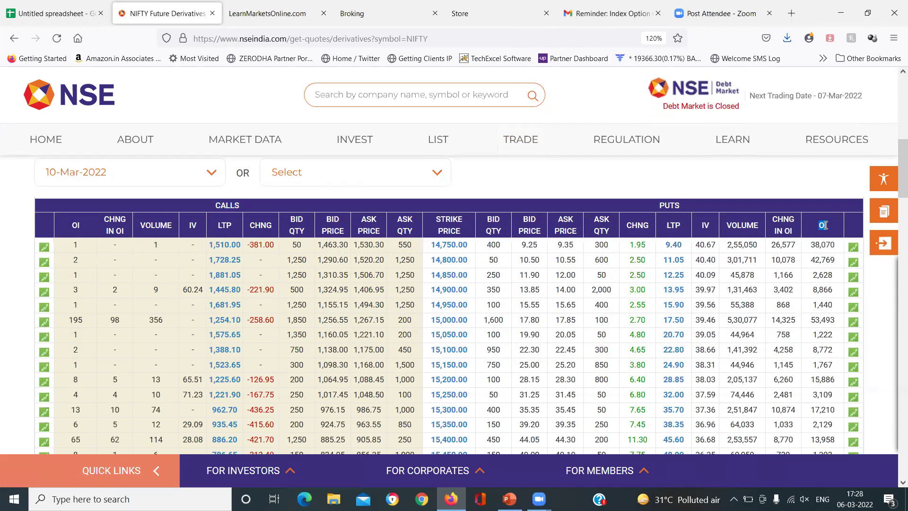
{"action": "double_click", "coordinate": [74, 224]}
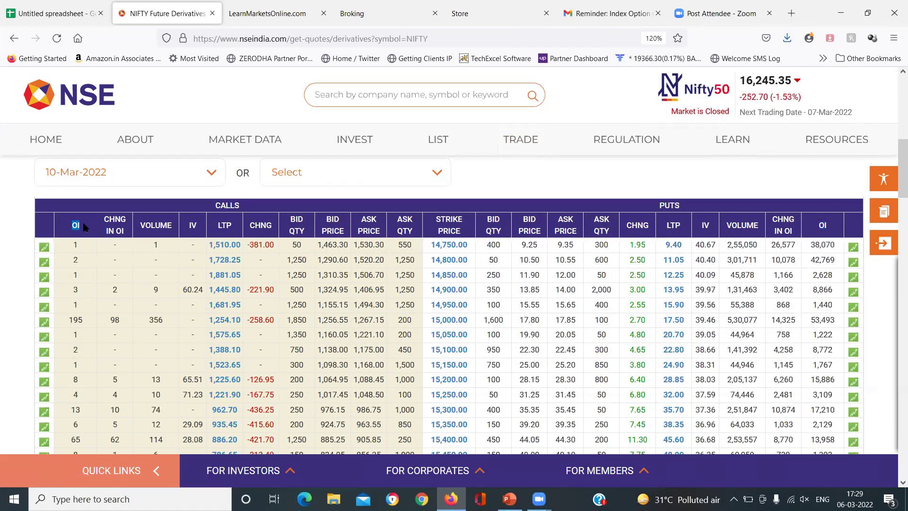
{"action": "double_click", "coordinate": [822, 225]}
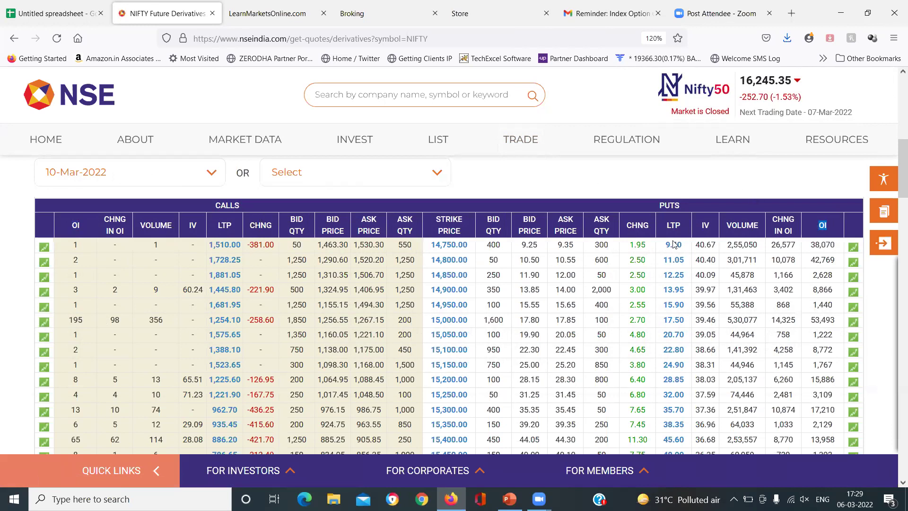
{"action": "double_click", "coordinate": [78, 226]}
{"action": "left_click_drag", "start_coordinate": [258, 206], "coordinate": [210, 206]}
{"action": "double_click", "coordinate": [822, 226]}
{"action": "left_click_drag", "start_coordinate": [658, 206], "coordinate": [717, 207]}
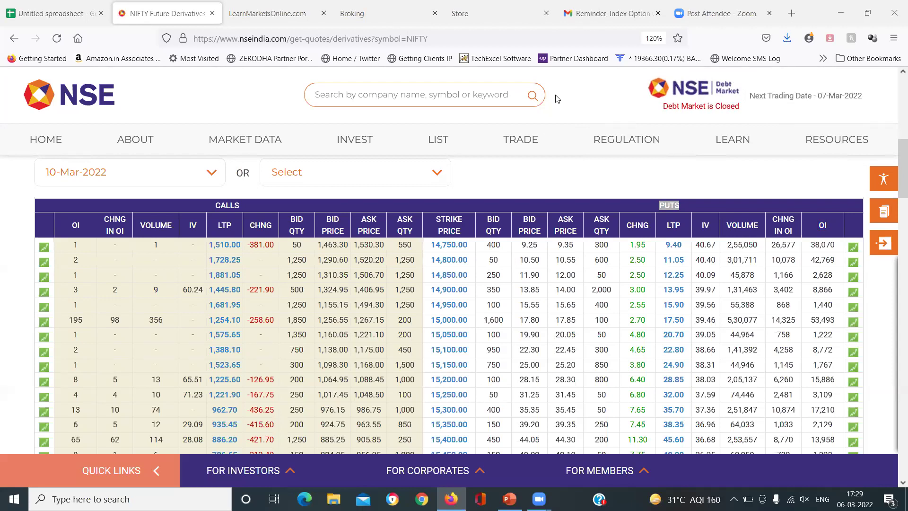
{"action": "left_click", "coordinate": [831, 222]}
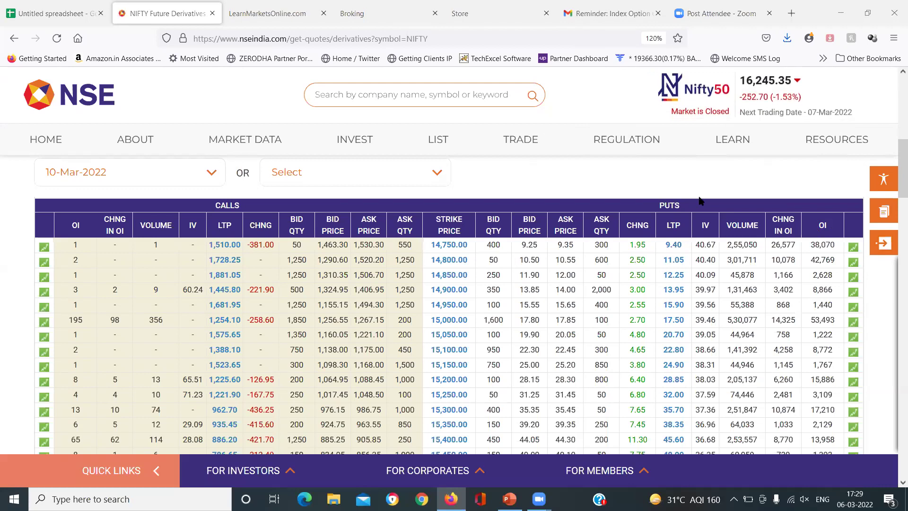
Step: Locate the strike price nearest the Nifty underlying value in the option chain and highlight part of the 16,250 row
{"action": "scroll", "coordinate": [663, 202], "scroll_direction": "up", "scroll_amount": 3}
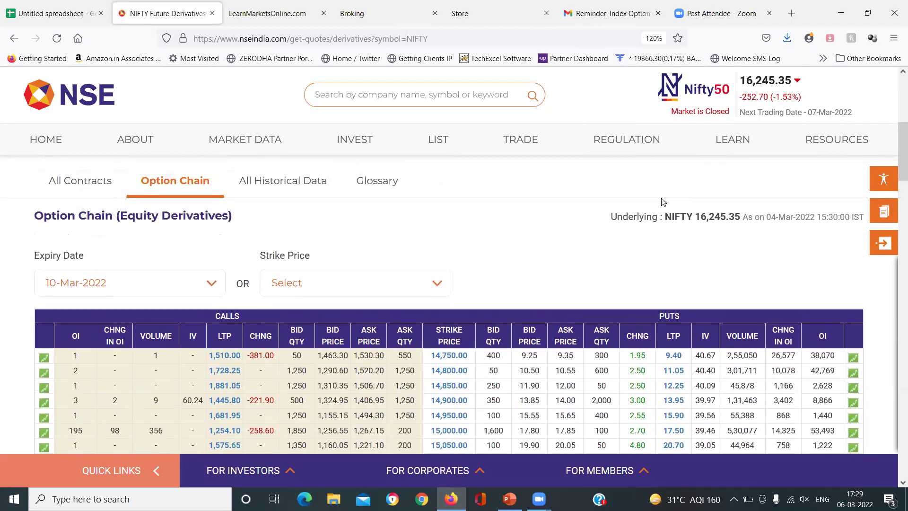
{"action": "scroll", "coordinate": [663, 201], "scroll_direction": "down", "scroll_amount": 1}
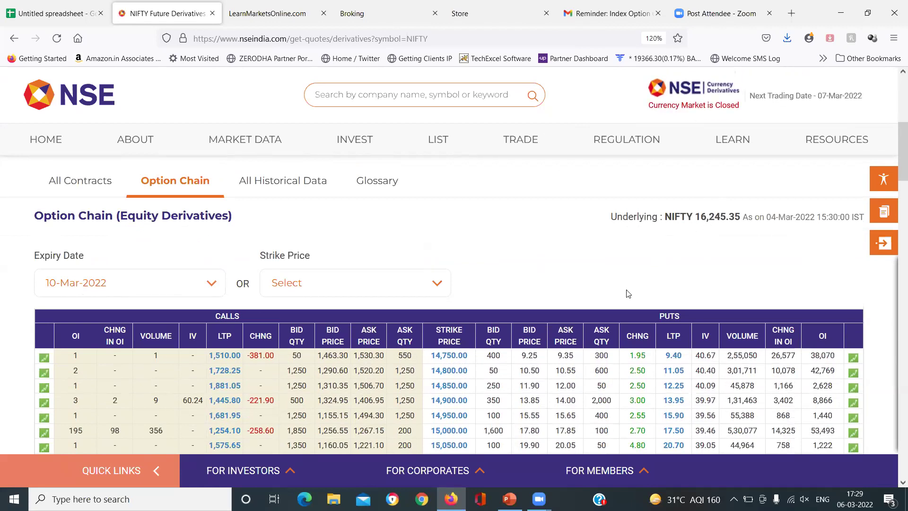
{"action": "scroll", "coordinate": [628, 294], "scroll_direction": "down", "scroll_amount": 10}
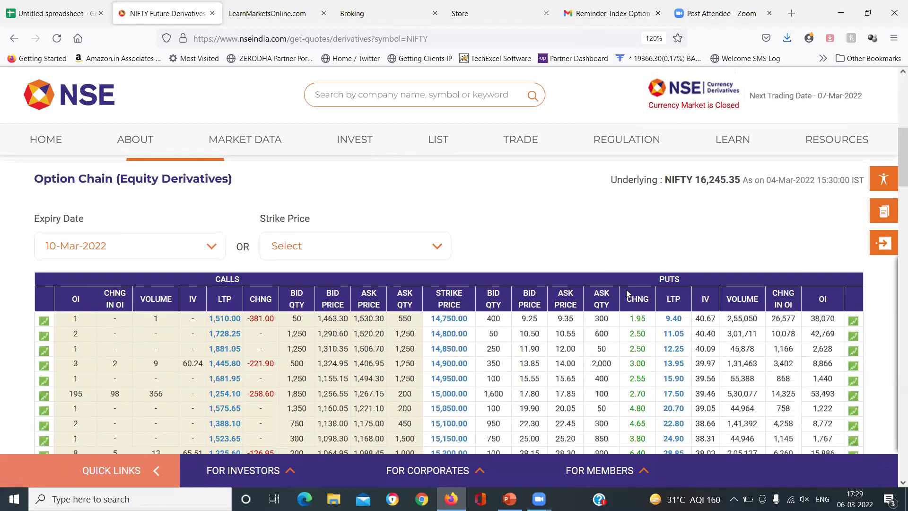
{"action": "scroll", "coordinate": [627, 294], "scroll_direction": "down", "scroll_amount": 1}
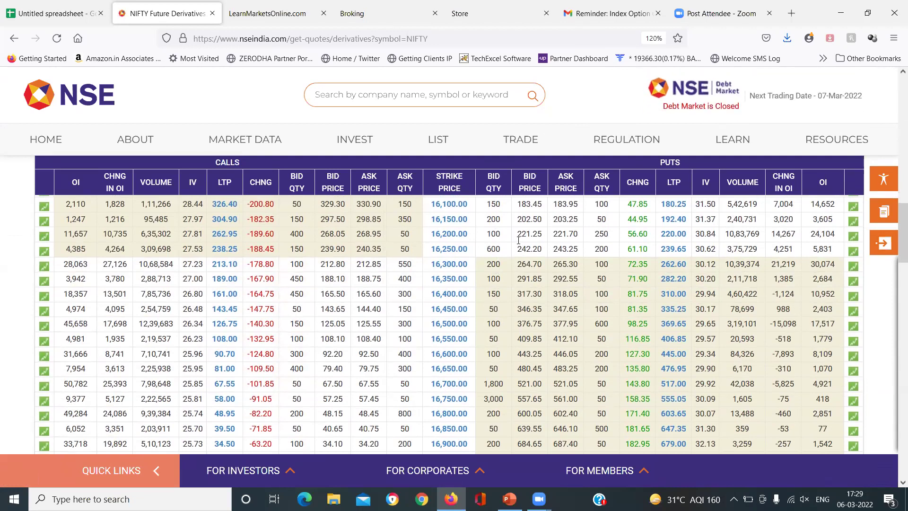
{"action": "scroll", "coordinate": [518, 240], "scroll_direction": "up", "scroll_amount": 3}
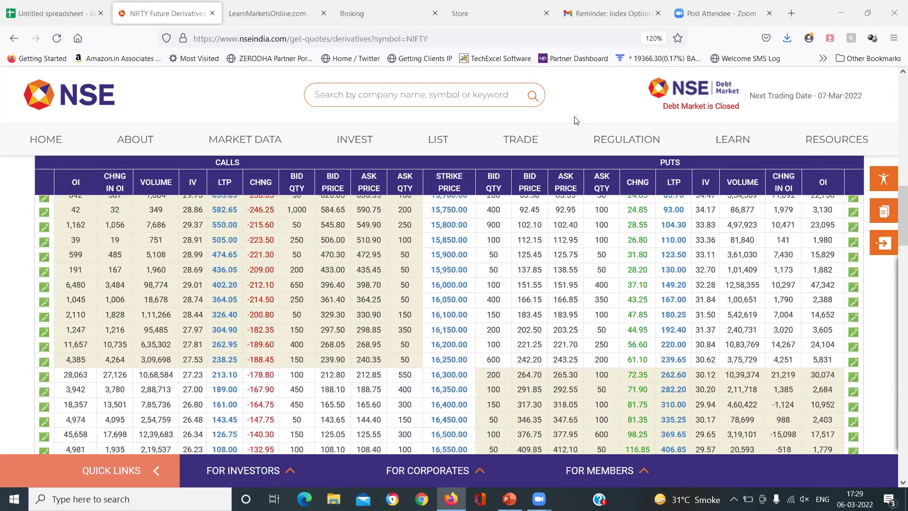
{"action": "left_click_drag", "start_coordinate": [530, 361], "coordinate": [295, 360]}
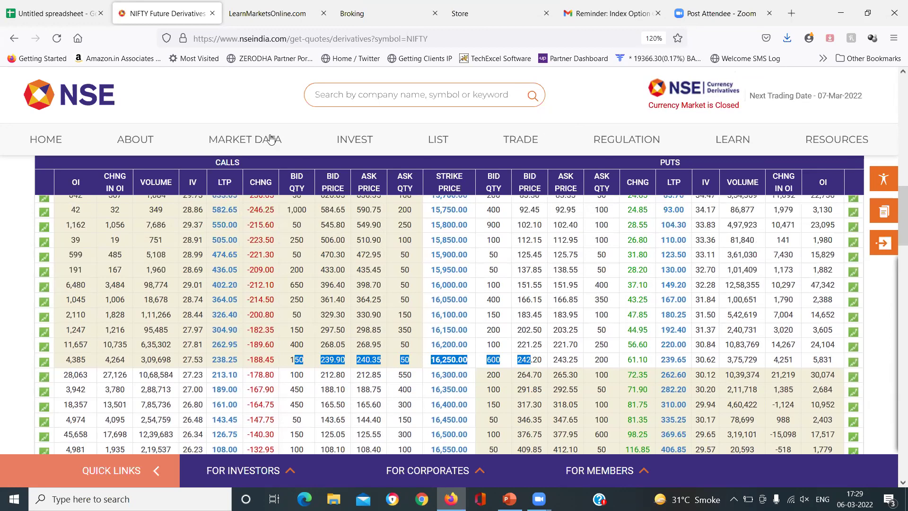
Step: Switch back to the spreadsheet and enter RANGE OF NIFTY TILL 10TH MARCH in cell A32
{"action": "key", "text": "ctrl+shift+Tab"}
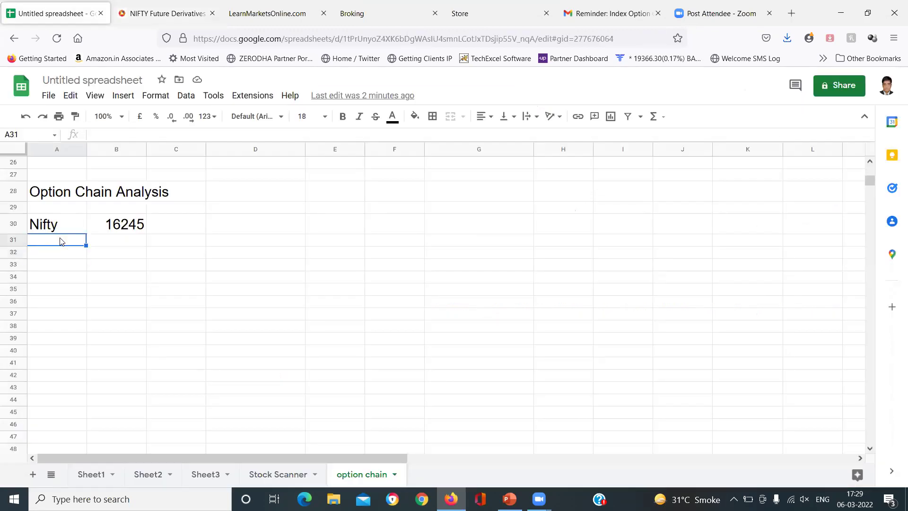
{"action": "key", "text": "Down"}
{"action": "key", "text": "Up"}
{"action": "key", "text": "Down"}
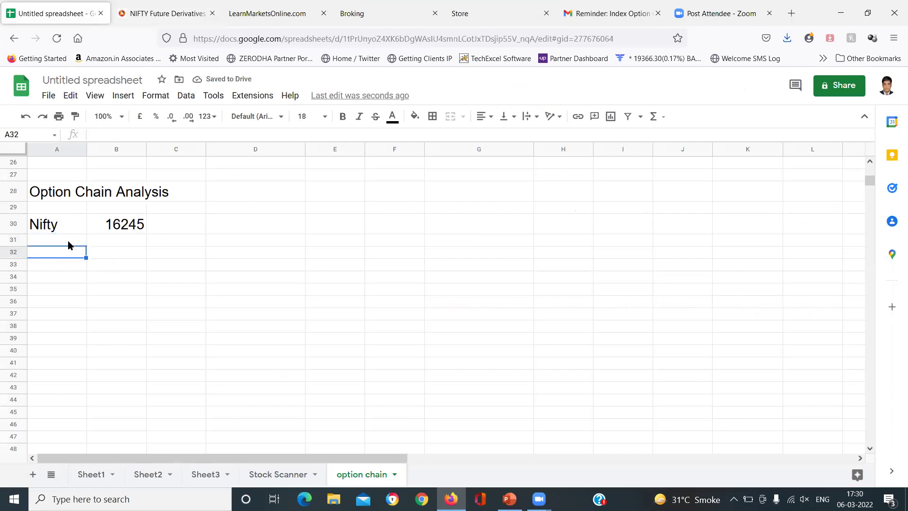
{"action": "type", "text": "RANGE "}
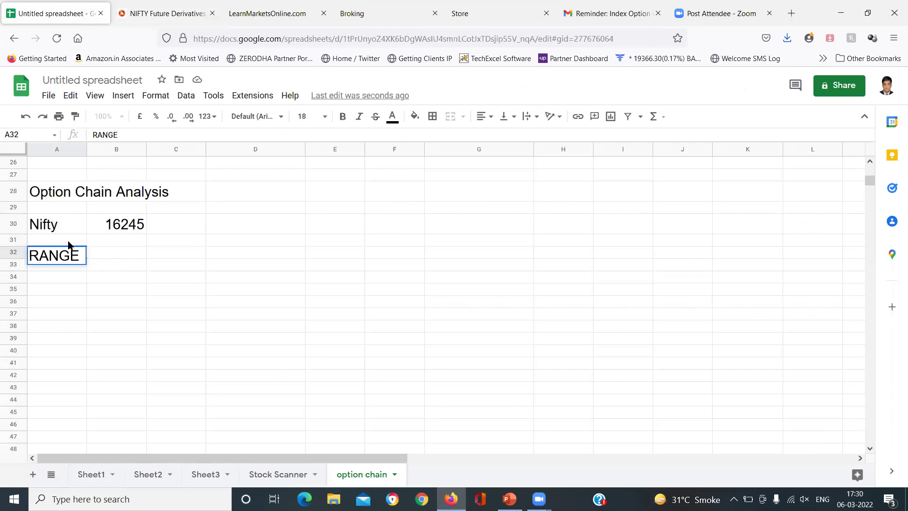
{"action": "type", "text": "OF NIFTY"}
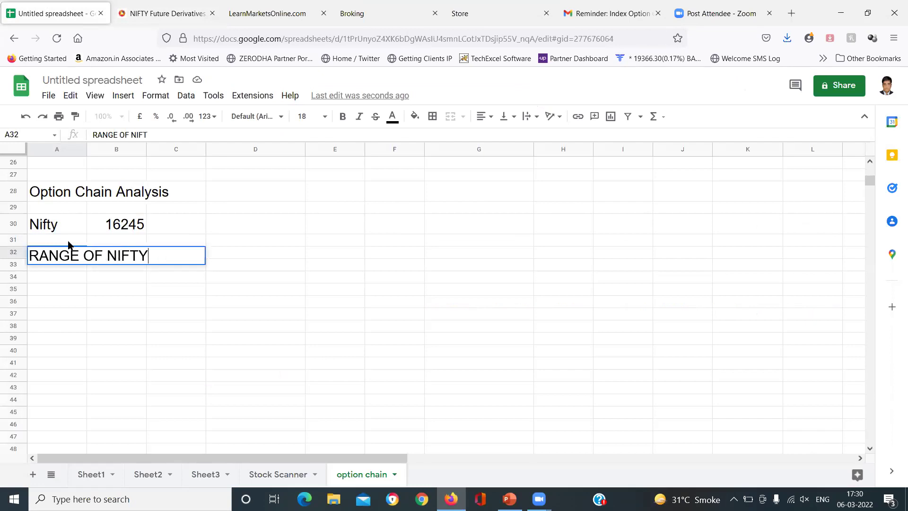
{"action": "type", "text": " TILL 10TH MARCH"}
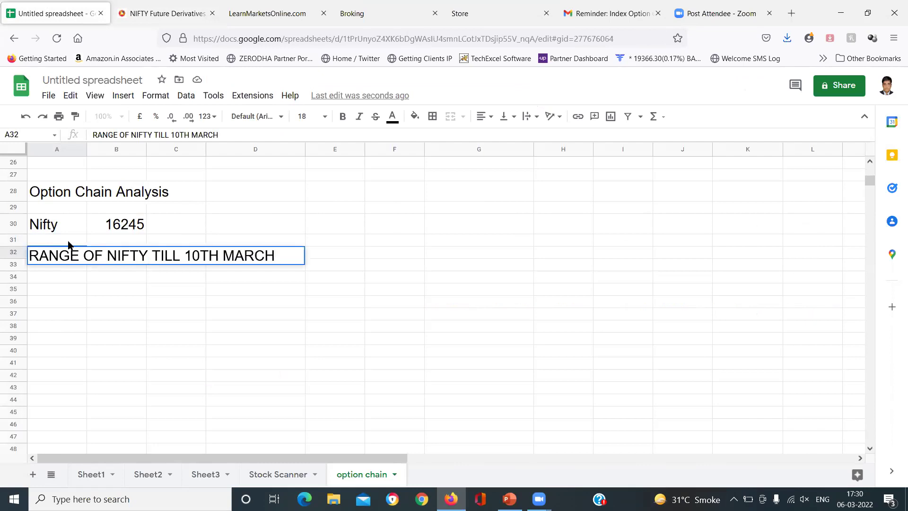
{"action": "key", "text": "Return"}
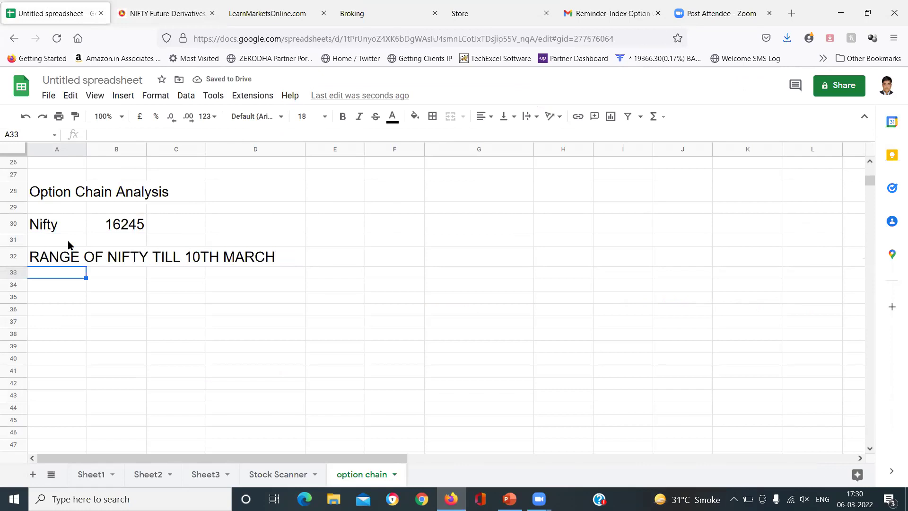
Step: Enter MAX OI IN A PARTICULAR STRIKE PRICE in cell A35, below the Nifty range heading
{"action": "key", "text": "Down"}
{"action": "key", "text": "Down"}
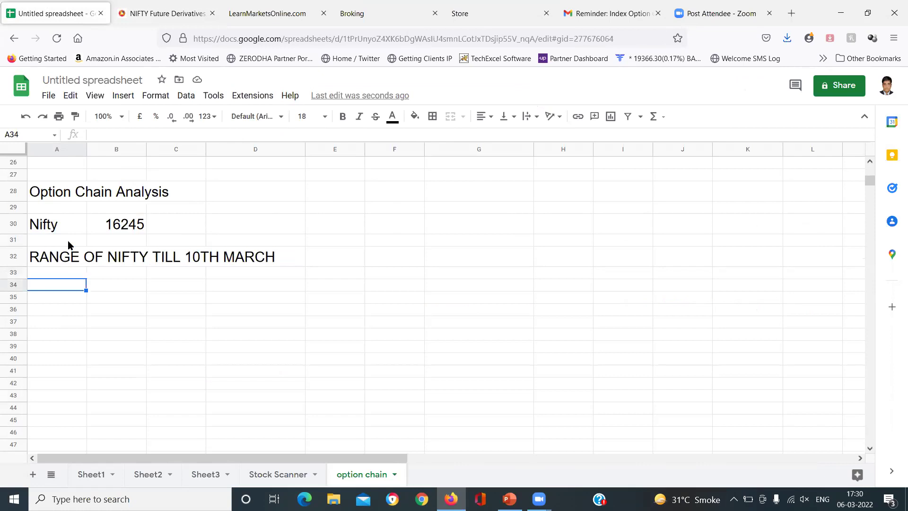
{"action": "type", "text": "MAX"}
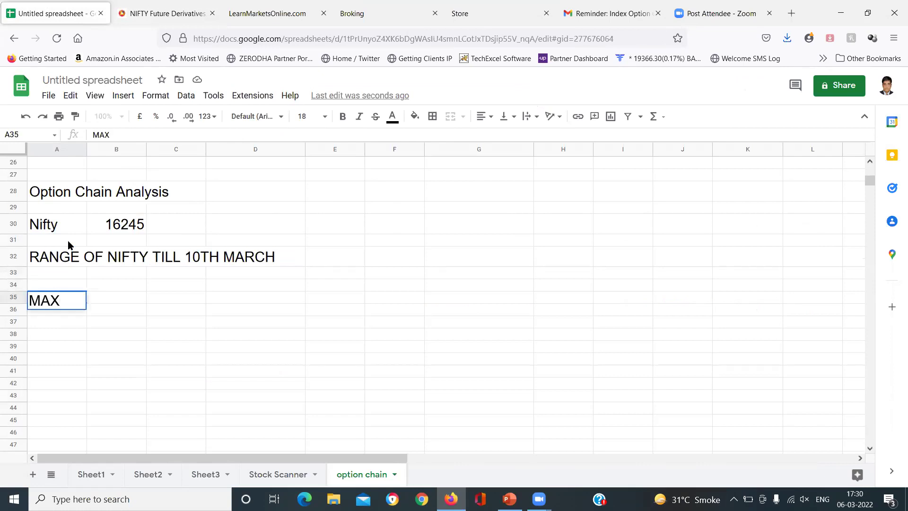
{"action": "type", "text": " OI IN A PAR"}
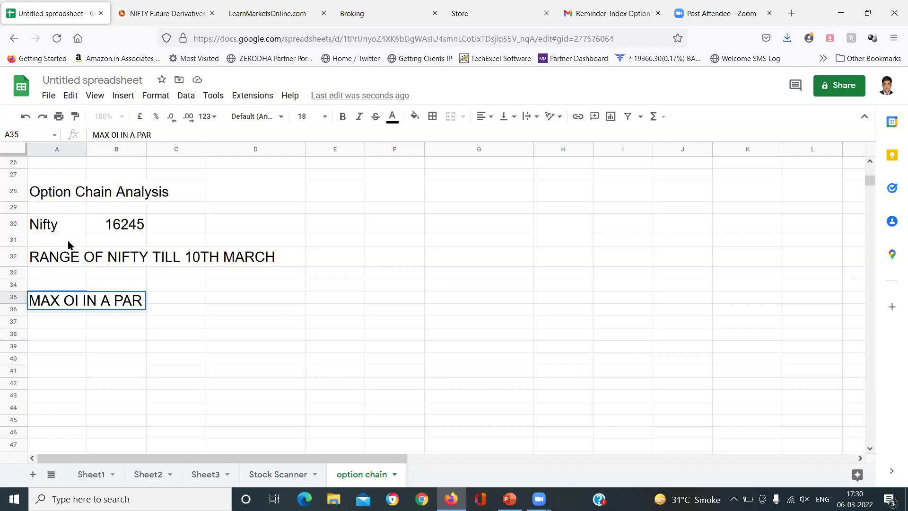
{"action": "type", "text": "TICULAR S"}
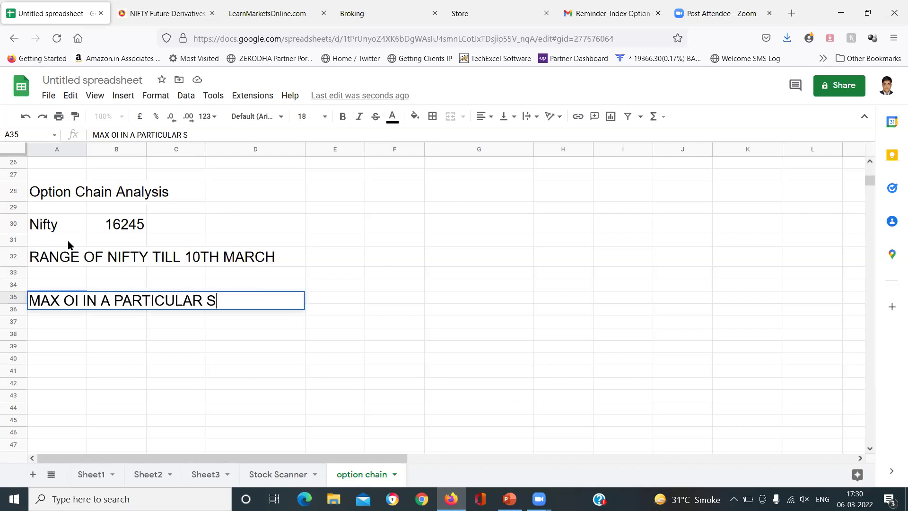
{"action": "type", "text": "TRIKE PRICE"}
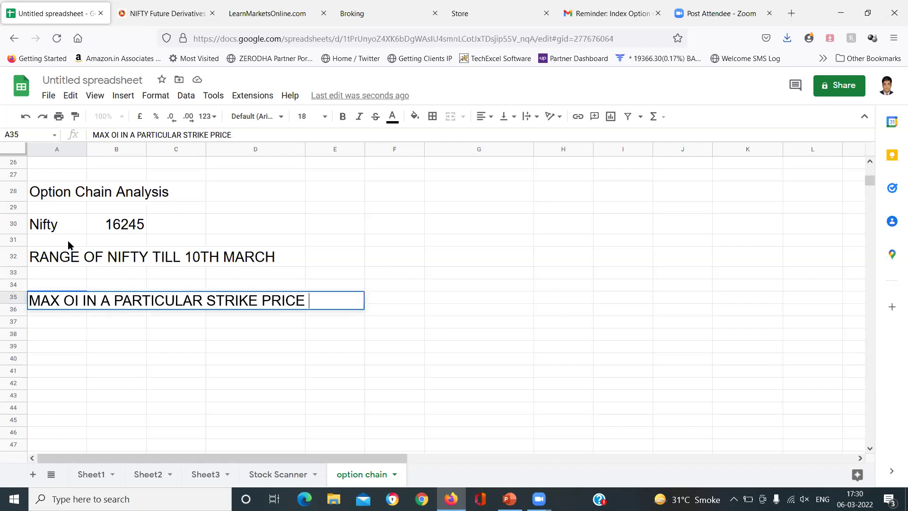
{"action": "key", "text": "Return"}
Step: Complete the resistance rule by entering ON CALL SIDE WILL ACT AS A RESISTANCE in cell A36
{"action": "type", "text": "ON CALL"}
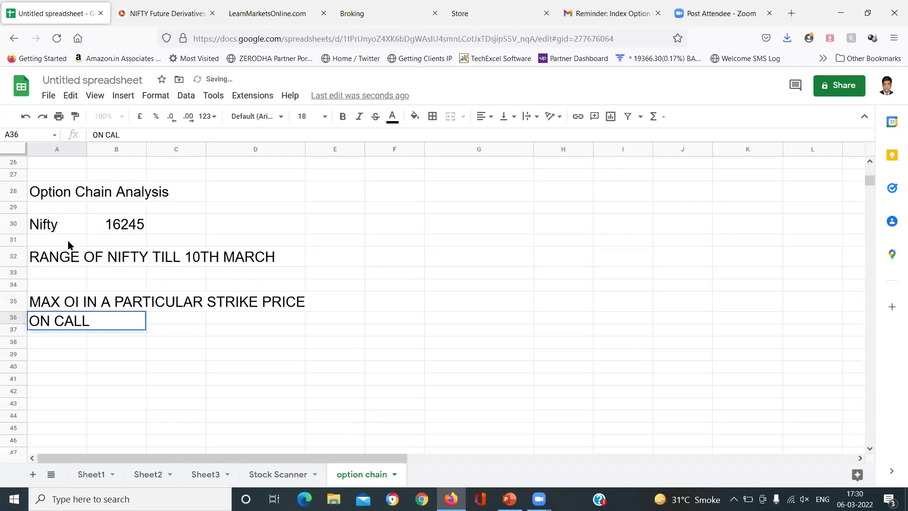
{"action": "type", "text": " SIDE WA"}
{"action": "key", "text": "BackSpace"}
{"action": "type", "text": "ILL ACT"}
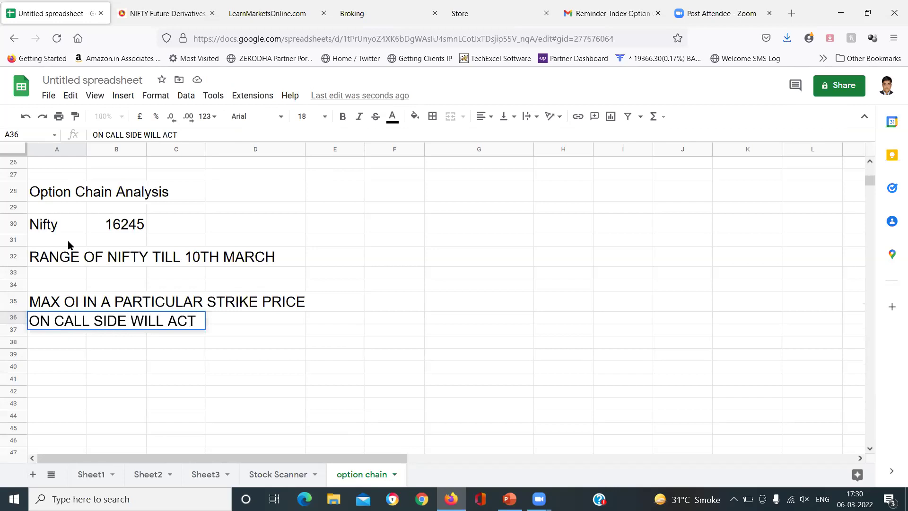
{"action": "type", "text": " AS A RES"}
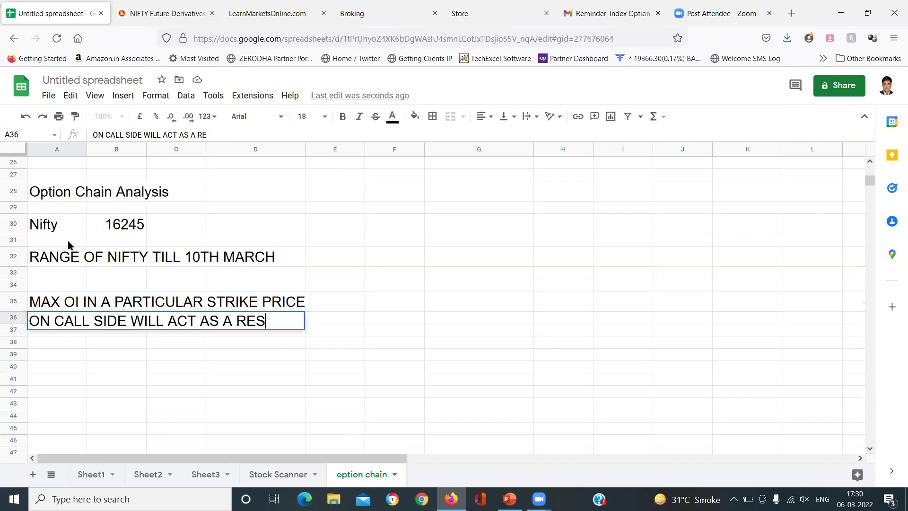
{"action": "type", "text": "ISTANCE"}
{"action": "key", "text": "Return"}
Step: Copy the two-line resistance rule in A35:E36 and paste it starting at cell A40
{"action": "key", "text": "Up"}
{"action": "key", "text": "shift+Up"}
{"action": "key", "text": "shift+Right"}
{"action": "key", "text": "shift+Right"}
{"action": "key", "text": "shift+Right"}
{"action": "key", "text": "shift+Right"}
{"action": "key", "text": "shift+Right"}
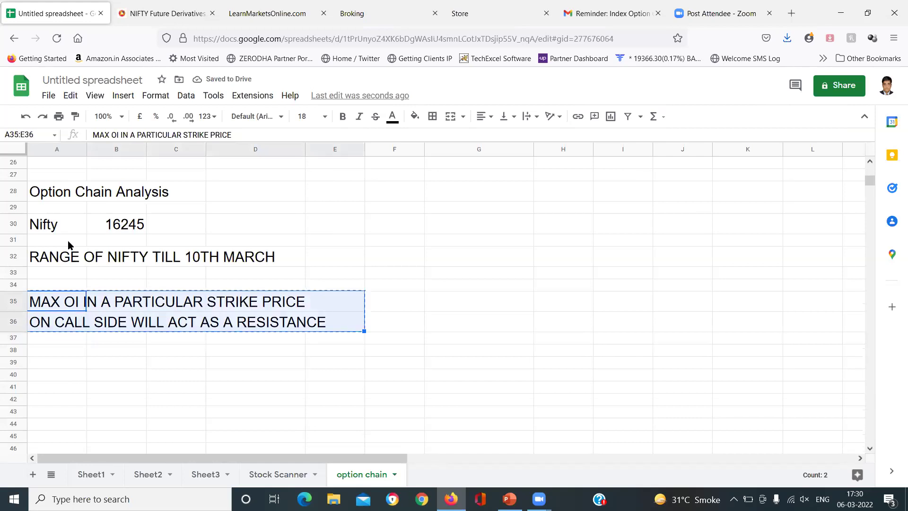
{"action": "key", "text": "ctrl+c"}
{"action": "key", "text": "Down"}
{"action": "key", "text": "Down"}
{"action": "key", "text": "Down"}
{"action": "key", "text": "Down"}
{"action": "key", "text": "ctrl+v"}
Step: Replace CALL with PUT in the copied text in cell A41
{"action": "key", "text": "Down"}
{"action": "key", "text": "Up"}
{"action": "key", "text": "Down"}
{"action": "key", "text": "Return"}
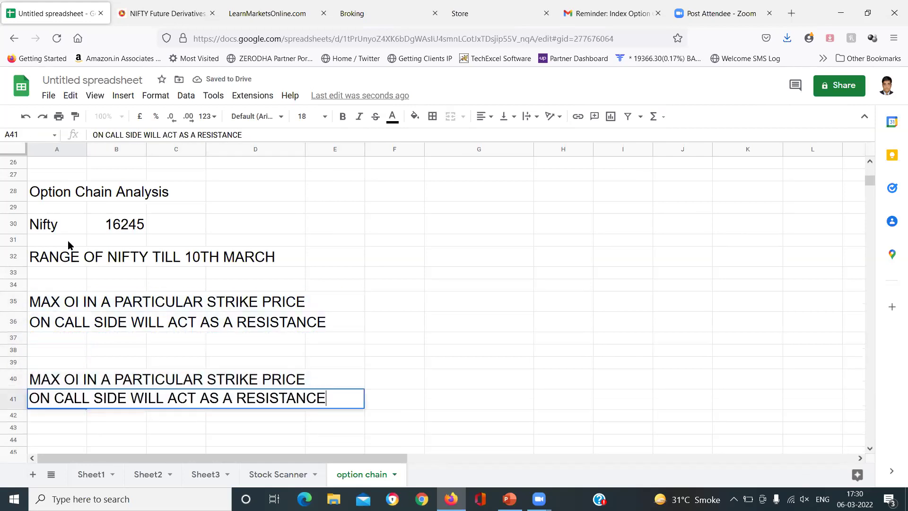
{"action": "key", "text": "BackSpace"}
{"action": "key", "text": "BackSpace"}
{"action": "key", "text": "BackSpace"}
{"action": "key", "text": "BackSpace"}
{"action": "type", "text": "PUT"}
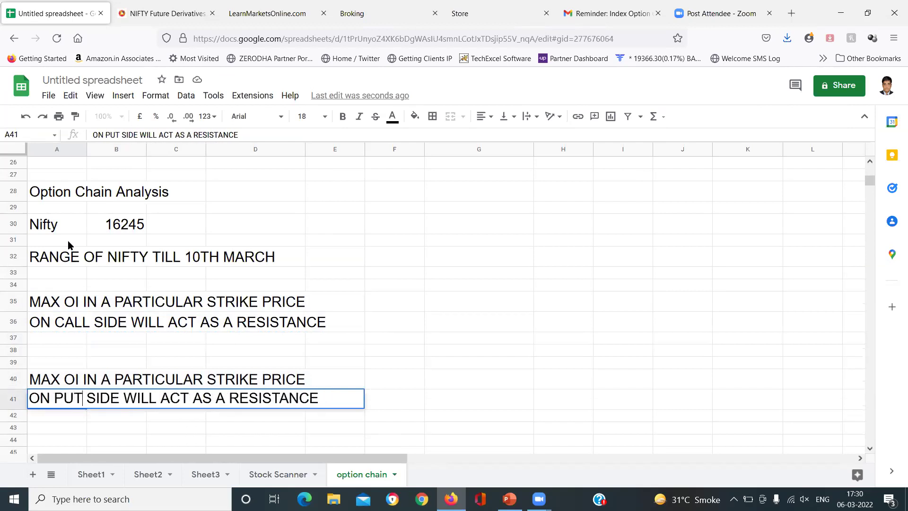
{"action": "key", "text": "Return"}
Step: Replace RESISTANCE with SUPPORT at the end of the put-side rule in cell A41
{"action": "key", "text": "Up"}
{"action": "key", "text": "Return"}
{"action": "key", "text": "BackSpace"}
{"action": "key", "text": "BackSpace"}
{"action": "key", "text": "BackSpace"}
{"action": "key", "text": "BackSpace"}
{"action": "key", "text": "BackSpace"}
{"action": "key", "text": "BackSpace"}
{"action": "key", "text": "BackSpace"}
{"action": "key", "text": "BackSpace"}
{"action": "key", "text": "BackSpace"}
{"action": "type", "text": "SUPPORT"}
{"action": "key", "text": "Return"}
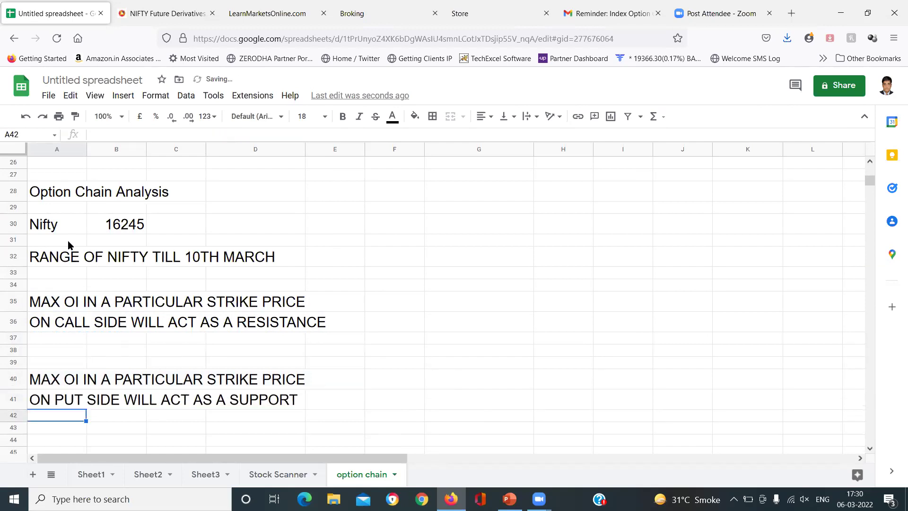
Step: Select A35:D36 to point out the call-side resistance rule
{"action": "key", "text": "Up"}
{"action": "key", "text": "Up"}
{"action": "key", "text": "Up"}
{"action": "key", "text": "Up"}
{"action": "key", "text": "Up"}
{"action": "key", "text": "Up"}
{"action": "key", "text": "Up"}
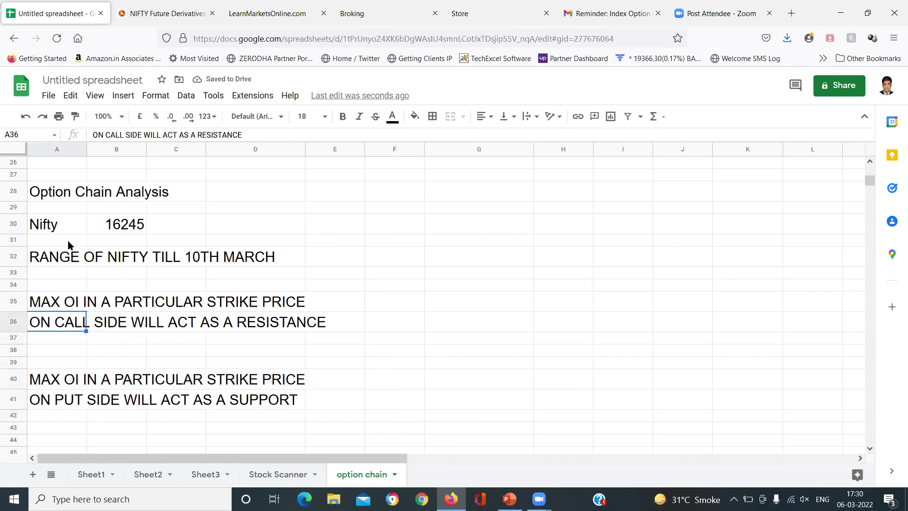
{"action": "key", "text": "shift+Down"}
{"action": "key", "text": "shift+Right"}
{"action": "key", "text": "shift+Right"}
{"action": "key", "text": "shift+Right"}
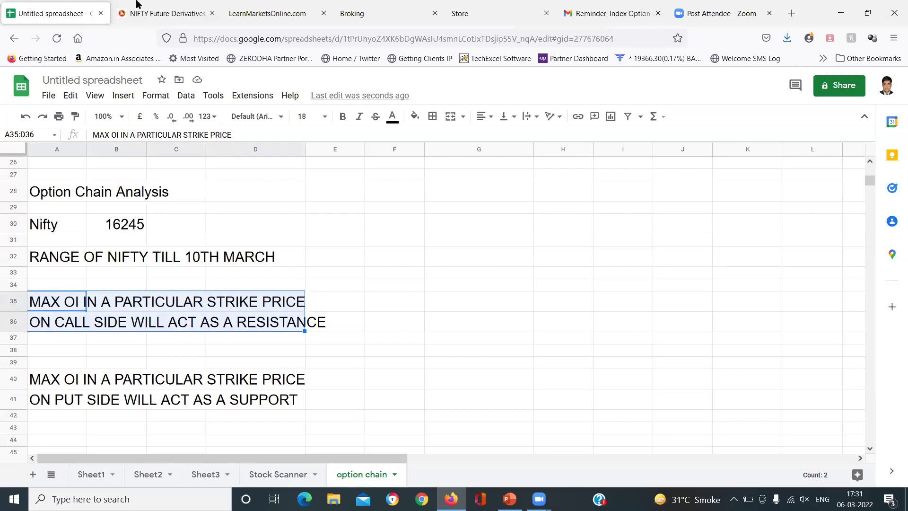
Step: Switch to the NSE option chain, find the highest Calls OI, and highlight the 16,500 row from OI to Strike Price
{"action": "key", "text": "ctrl+Tab"}
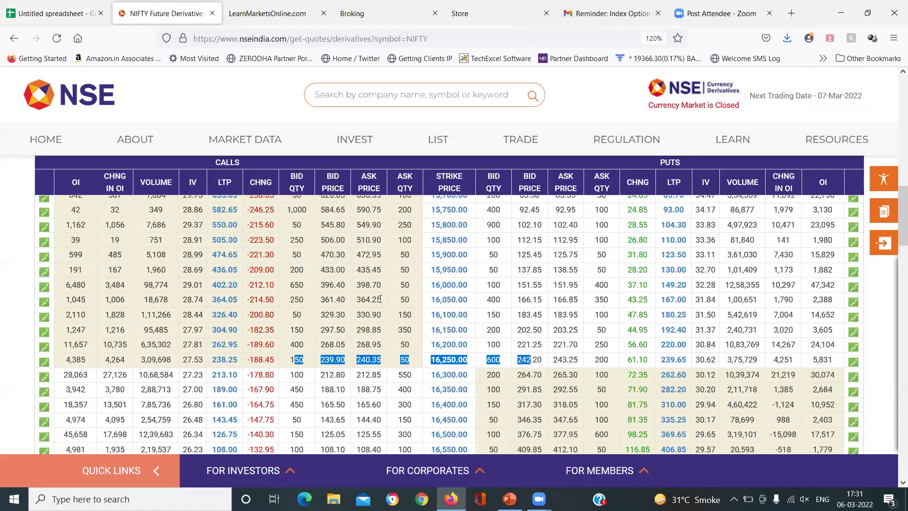
{"action": "mouse_move", "coordinate": [238, 163]}
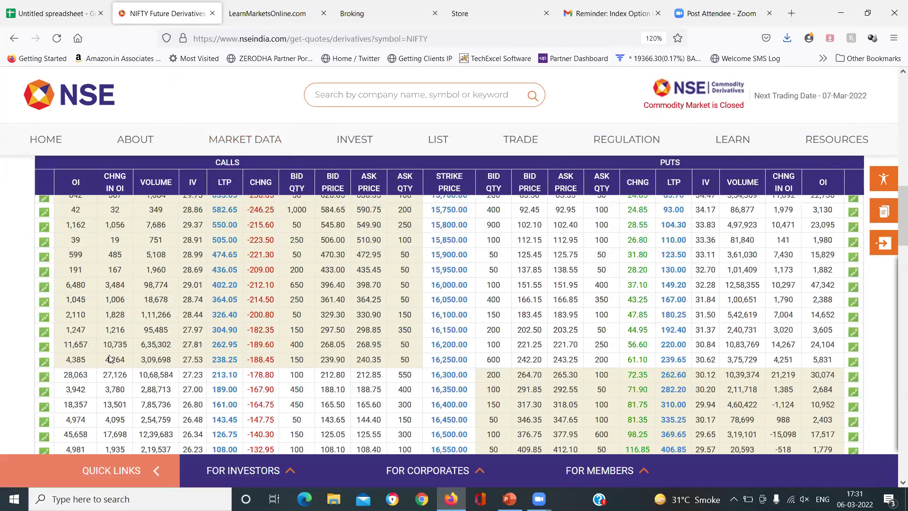
{"action": "scroll", "coordinate": [109, 355], "scroll_direction": "down", "scroll_amount": 1}
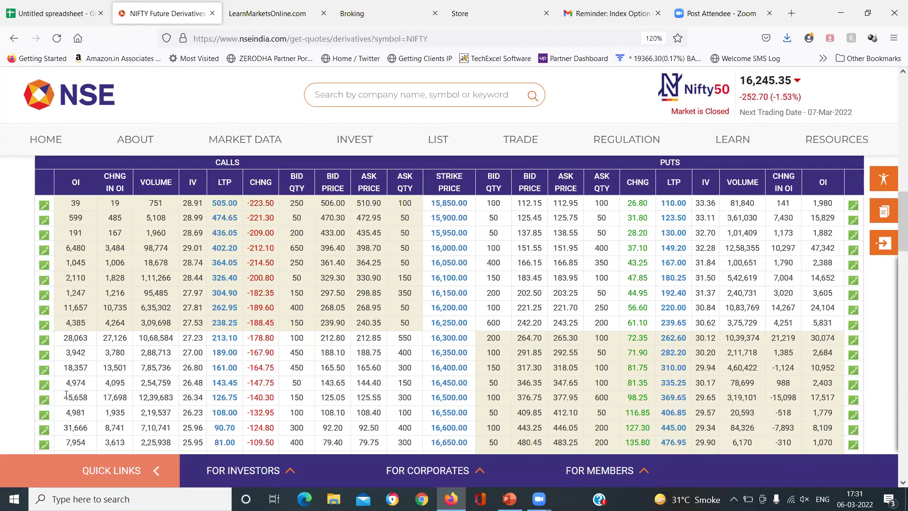
{"action": "left_click_drag", "start_coordinate": [65, 397], "coordinate": [475, 400]}
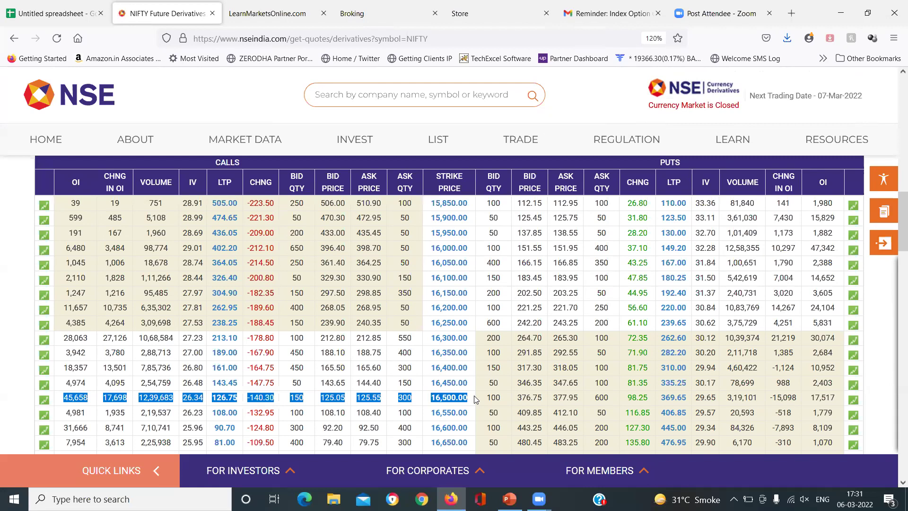
Step: Return to the spreadsheet and enter 16500 in cell F35 beside the call-side resistance rule
{"action": "mouse_move", "coordinate": [262, 142]}
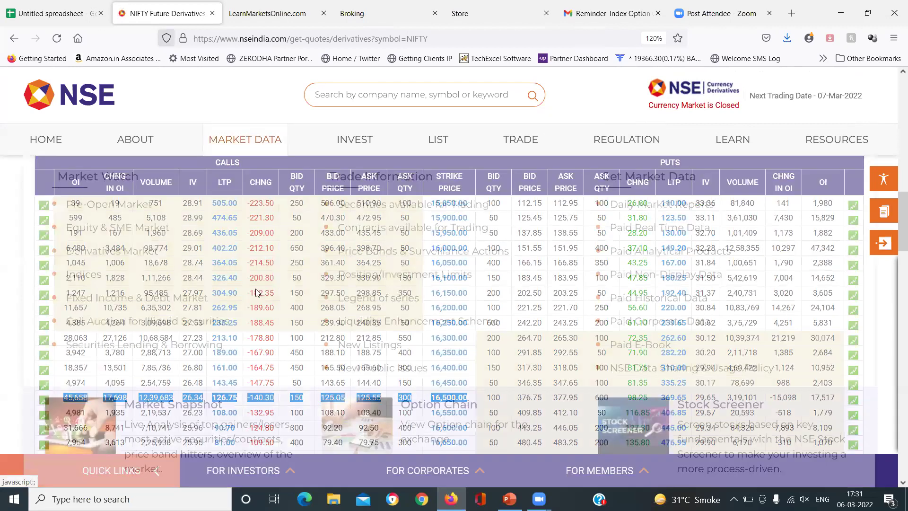
{"action": "key", "text": "ctrl+shift+Tab"}
{"action": "left_click", "coordinate": [396, 303]}
{"action": "type", "text": "16500"}
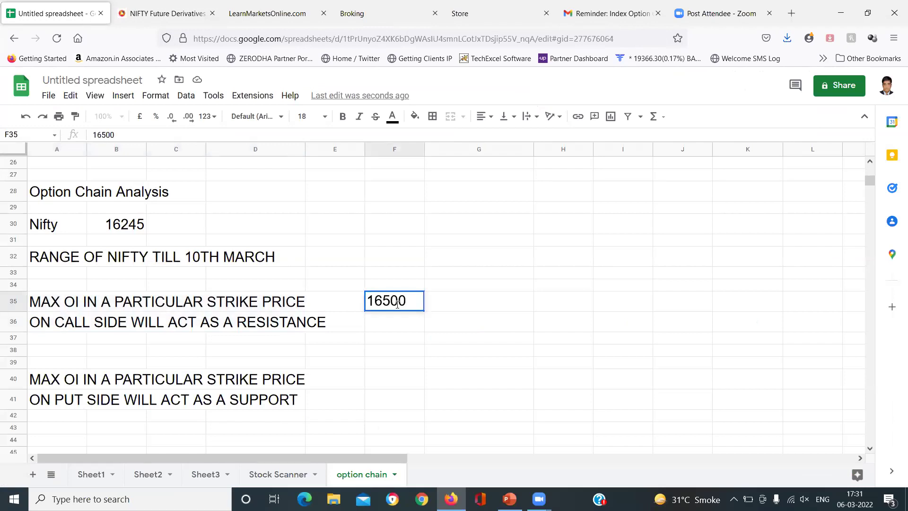
{"action": "key", "text": "Return"}
{"action": "left_click", "coordinate": [398, 306]}
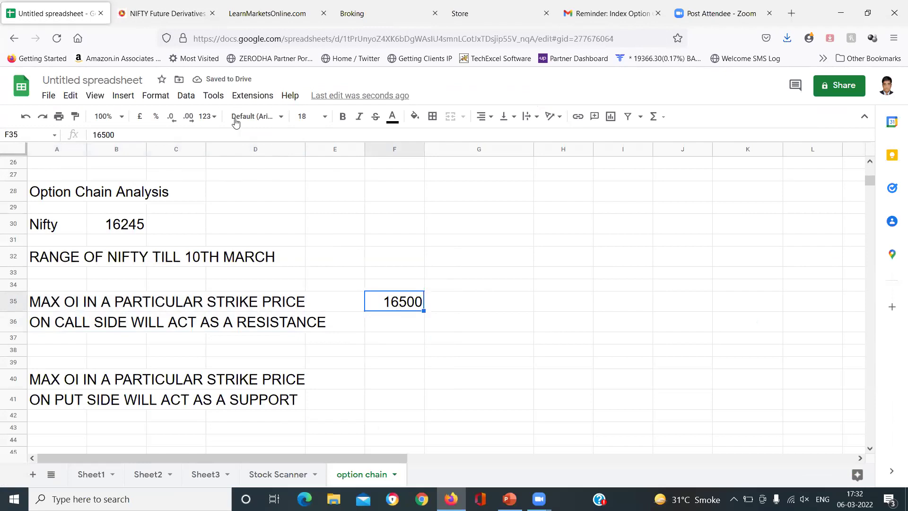
Step: For the put-side support rule, find the highest Puts OI on NSE and highlight the 16,000 row from Strike Price to OI
{"action": "left_click", "coordinate": [49, 380]}
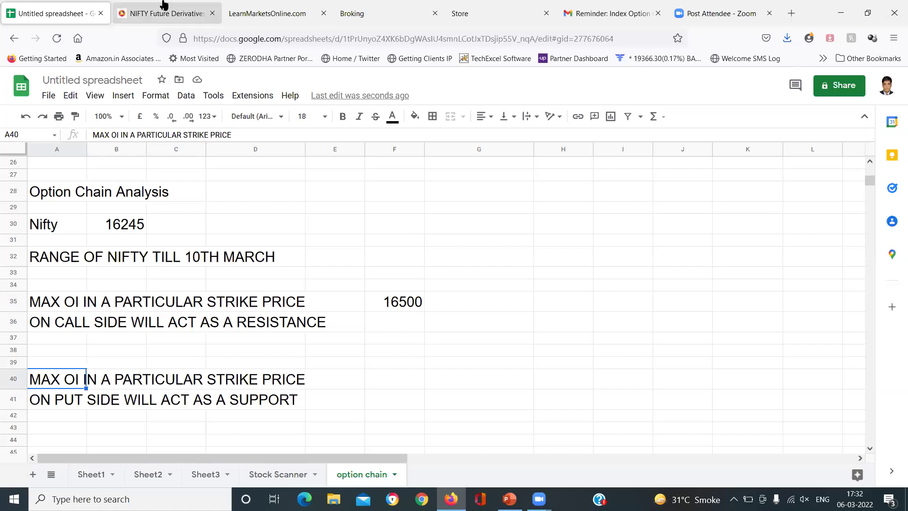
{"action": "key", "text": "ctrl+Tab"}
{"action": "scroll", "coordinate": [749, 316], "scroll_direction": "up", "scroll_amount": 4}
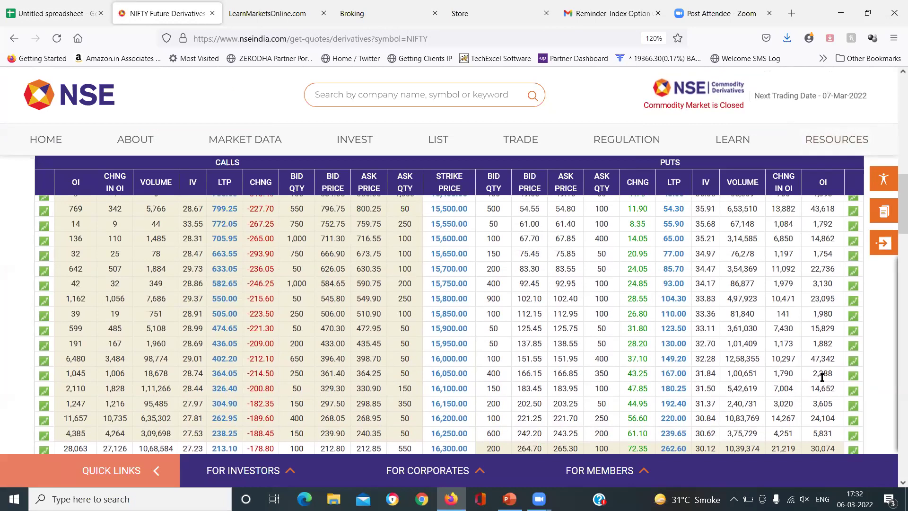
{"action": "scroll", "coordinate": [822, 377], "scroll_direction": "up", "scroll_amount": 2}
{"action": "scroll", "coordinate": [825, 371], "scroll_direction": "down", "scroll_amount": 4}
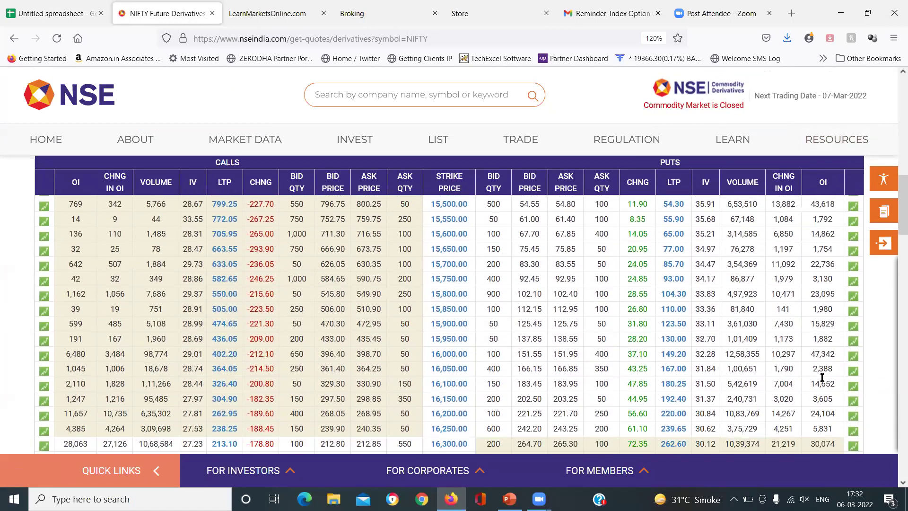
{"action": "left_click_drag", "start_coordinate": [836, 325], "coordinate": [427, 325]}
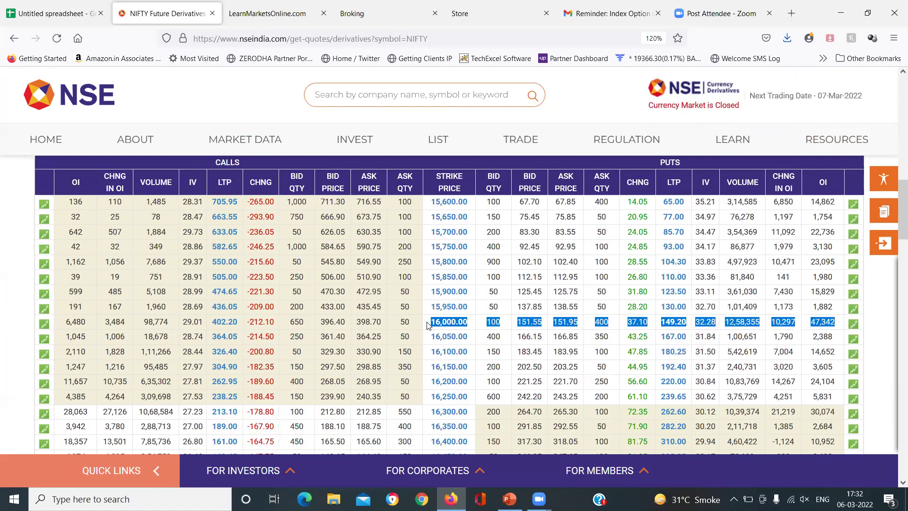
Step: Go back to the spreadsheet and enter 16000 in cell F40 beside the put-side support rule
{"action": "left_click", "coordinate": [49, 7]}
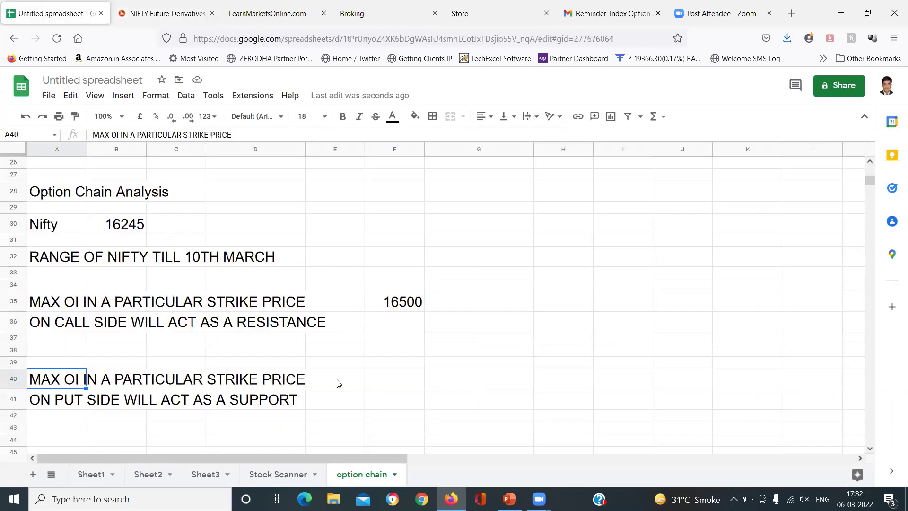
{"action": "left_click", "coordinate": [391, 383]}
{"action": "type", "text": "16000"}
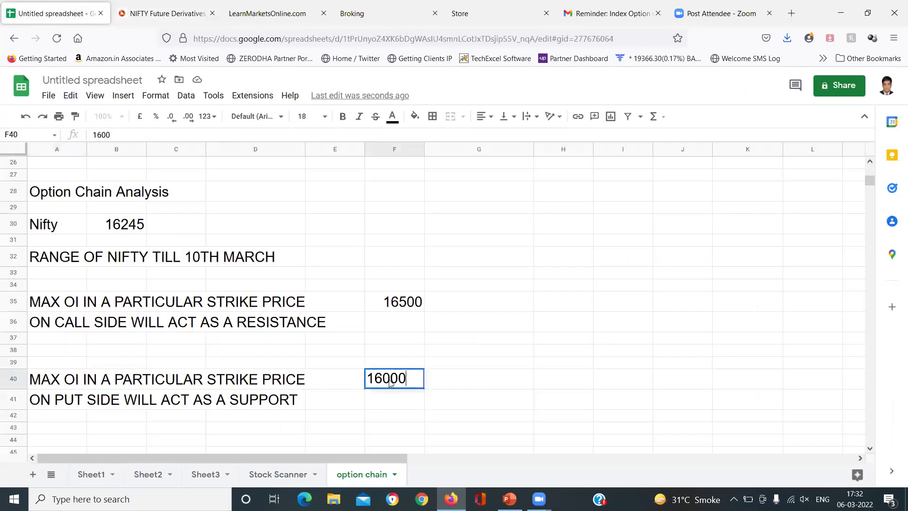
{"action": "key", "text": "Return"}
{"action": "key", "text": "Down"}
{"action": "key", "text": "Down"}
{"action": "key", "text": "Up"}
{"action": "key", "text": "Up"}
{"action": "key", "text": "Up"}
{"action": "key", "text": "Up"}
{"action": "key", "text": "Up"}
{"action": "key", "text": "Up"}
{"action": "key", "text": "Up"}
{"action": "key", "text": "Up"}
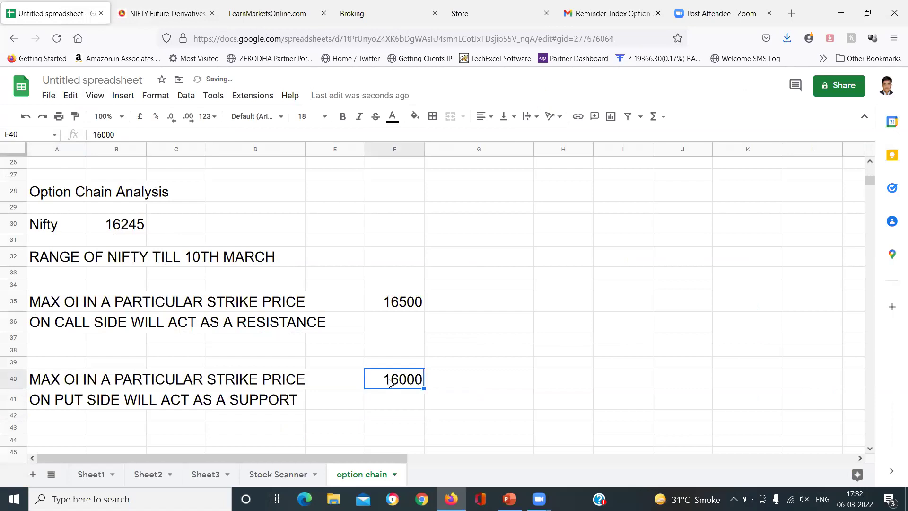
{"action": "key", "text": "Left"}
{"action": "key", "text": "Left"}
{"action": "key", "text": "Left"}
{"action": "key", "text": "Left"}
{"action": "key", "text": "Up"}
{"action": "key", "text": "Up"}
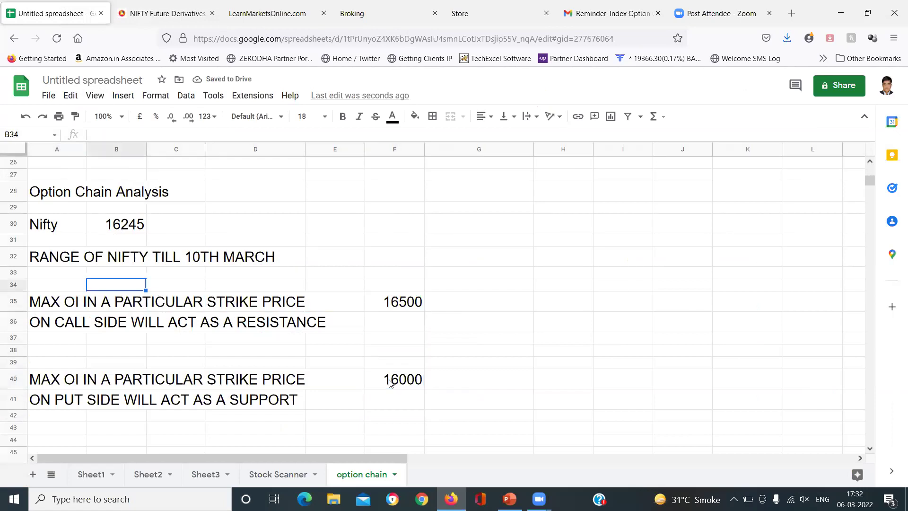
{"action": "key", "text": "Left"}
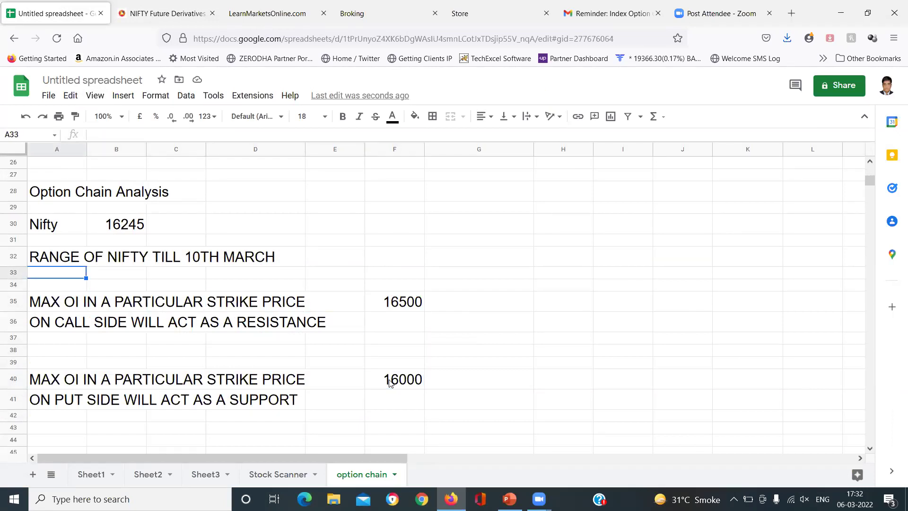
{"action": "key", "text": "Down"}
{"action": "key", "text": "Right"}
{"action": "key", "text": "Right"}
{"action": "key", "text": "Right"}
{"action": "key", "text": "Right"}
{"action": "key", "text": "Up"}
{"action": "key", "text": "Up"}
{"action": "type", "text": "1600-0-16500"}
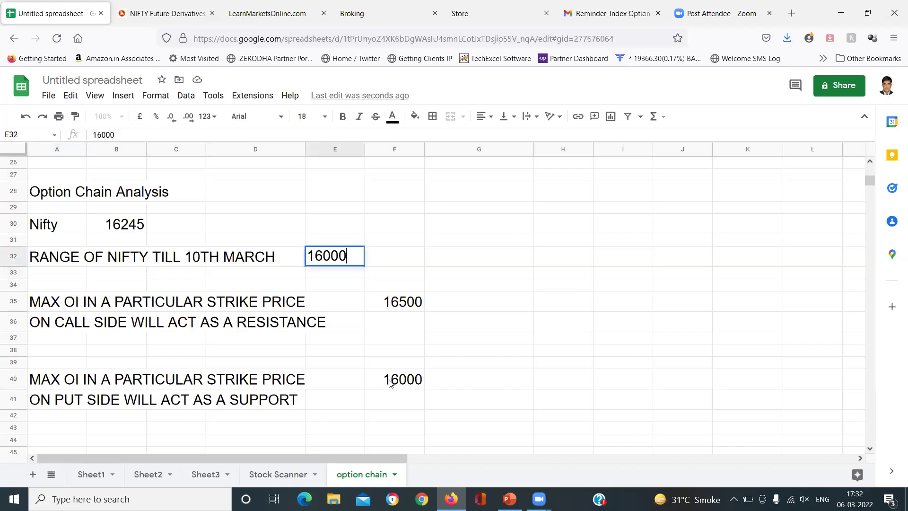
{"action": "key", "text": "Return"}
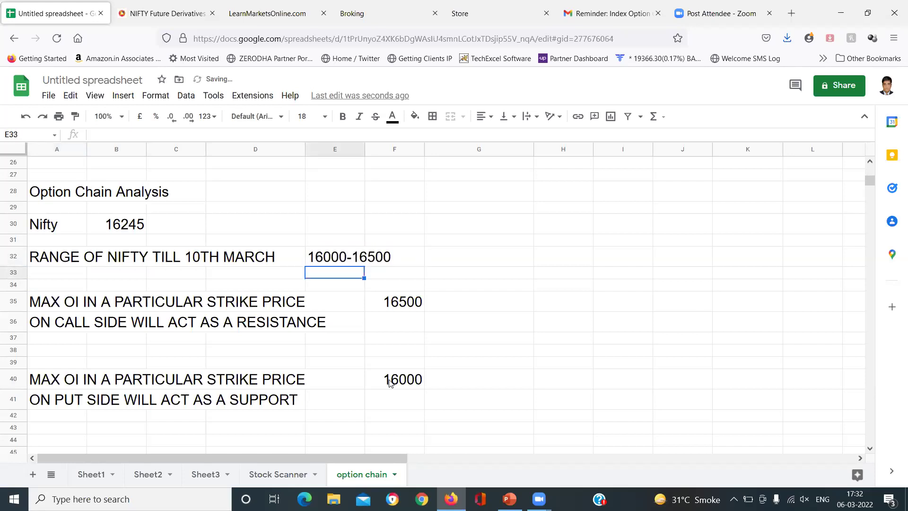
Step: Fill cells E32:F32, which hold the Nifty range, with yellow
{"action": "key", "text": "Up"}
{"action": "key", "text": "shift+Right"}
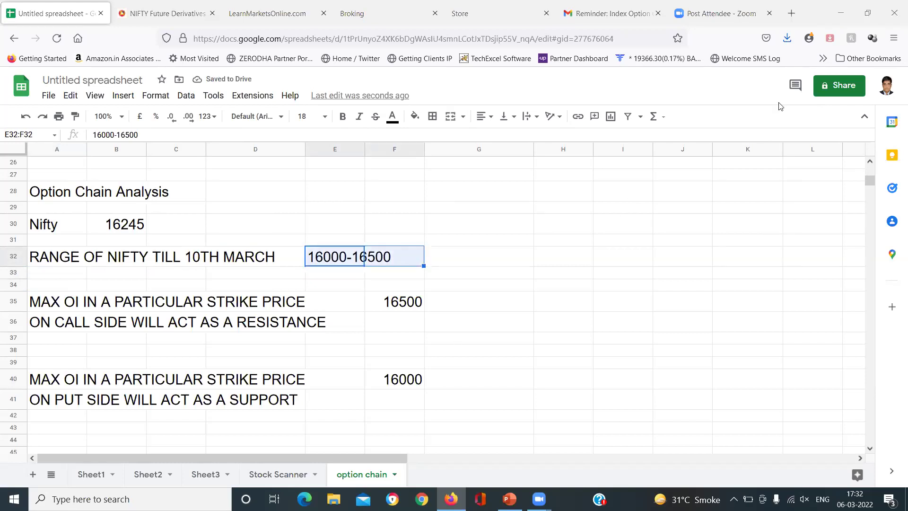
{"action": "left_click", "coordinate": [419, 117]}
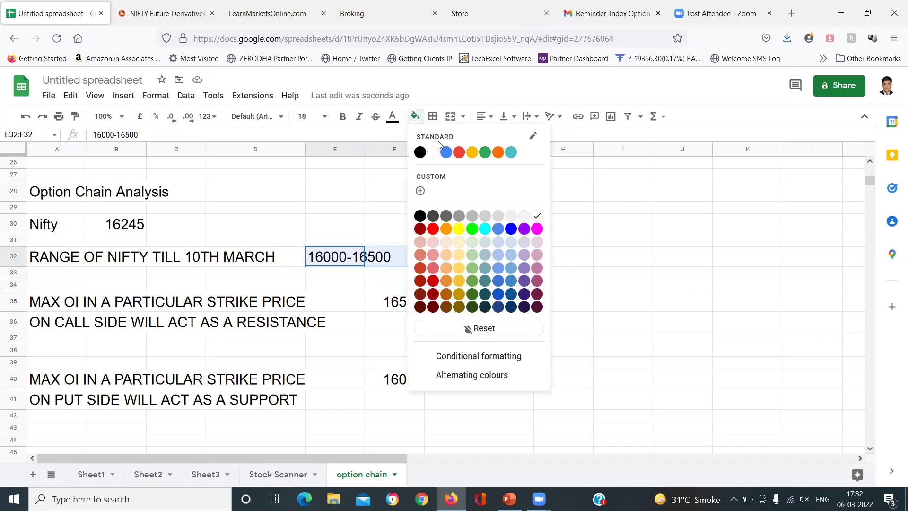
{"action": "left_click", "coordinate": [459, 229]}
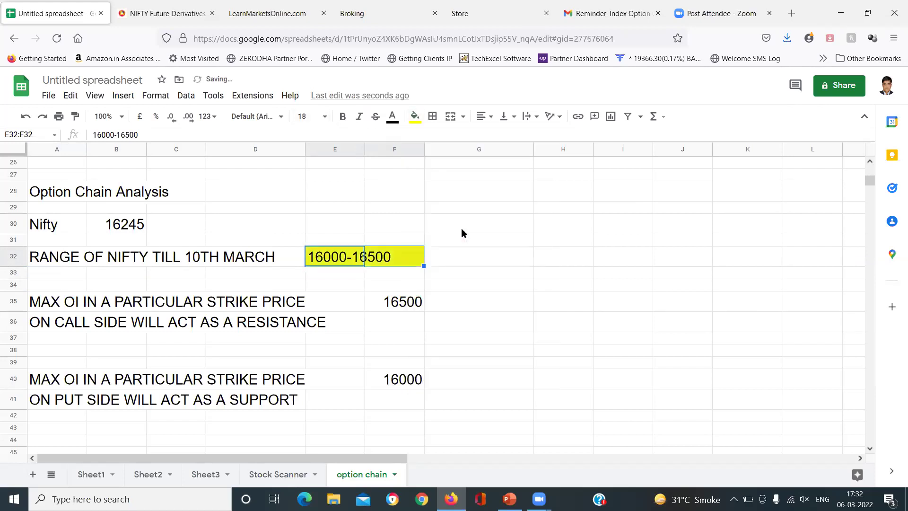
{"action": "key", "text": "ctrl+b"}
{"action": "key", "text": "Down"}
{"action": "key", "text": "Up"}
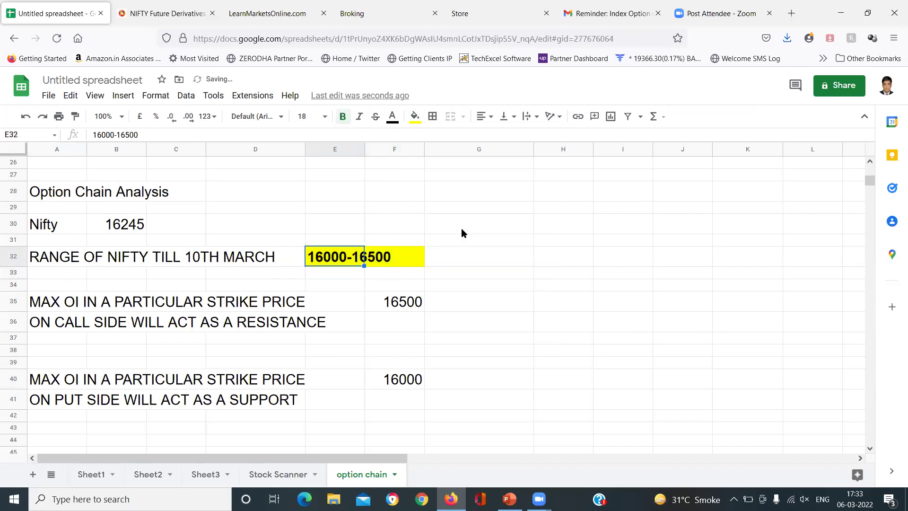
{"action": "key", "text": "Down"}
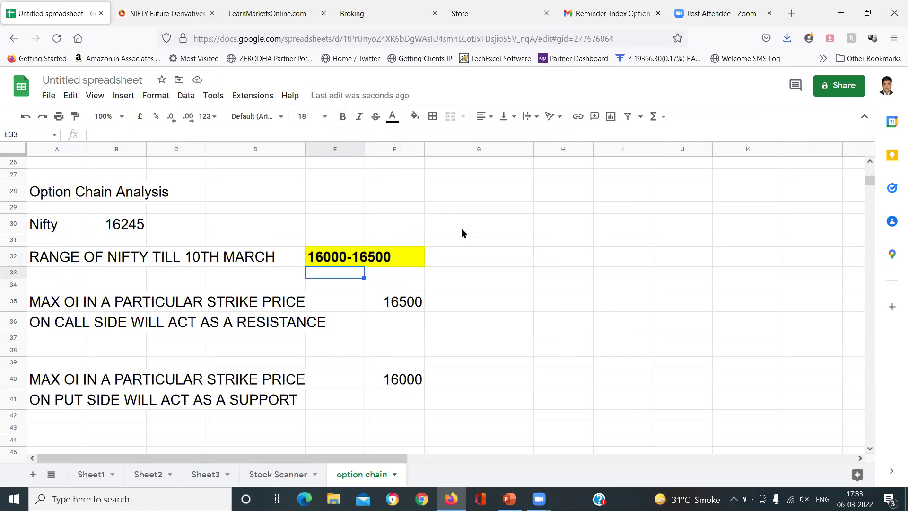
{"action": "key", "text": "Down"}
{"action": "key", "text": "Down"}
{"action": "key", "text": "Down"}
{"action": "key", "text": "Down"}
{"action": "key", "text": "Down"}
{"action": "key", "text": "Down"}
{"action": "key", "text": "Down"}
{"action": "key", "text": "Down"}
{"action": "key", "text": "Down"}
{"action": "key", "text": "Left"}
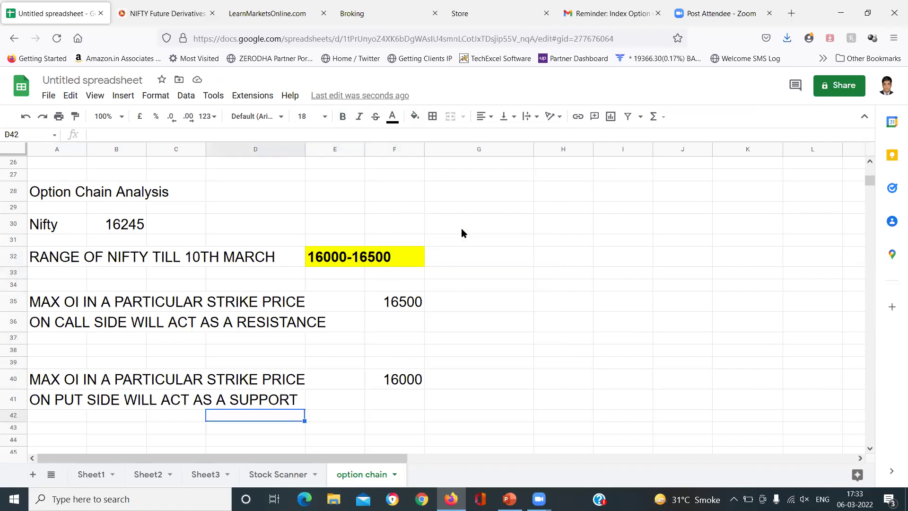
{"action": "key", "text": "Left"}
{"action": "key", "text": "Down"}
{"action": "key", "text": "Down"}
{"action": "key", "text": "Down"}
{"action": "key", "text": "Down"}
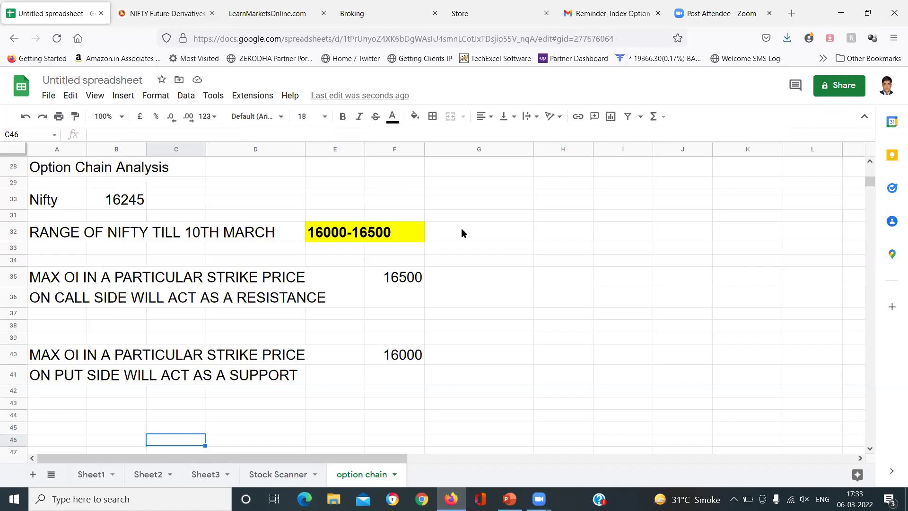
{"action": "key", "text": "Up"}
{"action": "key", "text": "Up"}
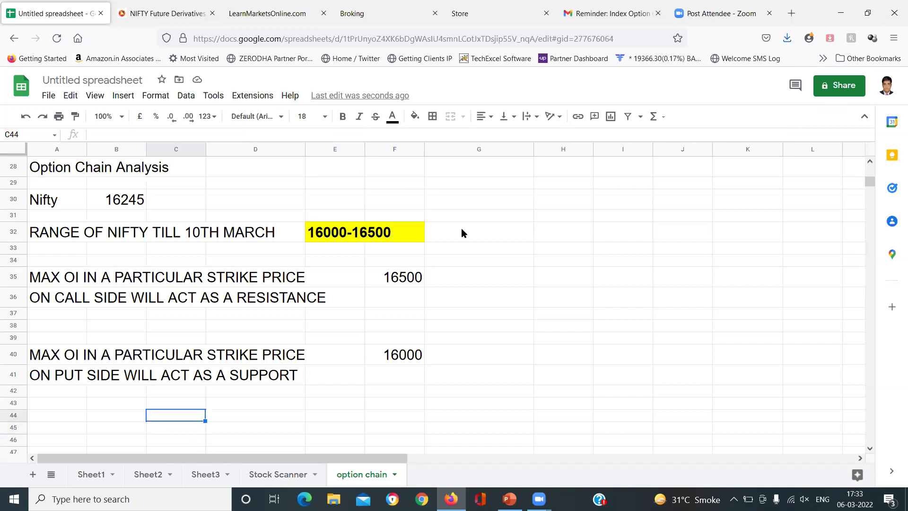
{"action": "key", "text": "Down"}
{"action": "key", "text": "Down"}
{"action": "key", "text": "Down"}
{"action": "key", "text": "Down"}
{"action": "key", "text": "Down"}
{"action": "key", "text": "Down"}
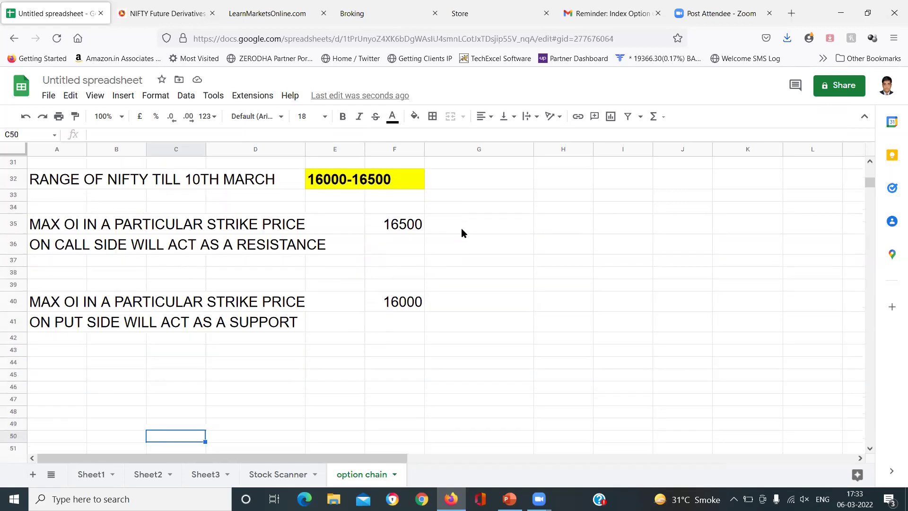
Step: Enter the question WHAT WILL BE VIEW ON NIFTY ?? in cell A44, below the put-side support rule
{"action": "key", "text": "Left"}
{"action": "key", "text": "Up"}
{"action": "key", "text": "Up"}
{"action": "key", "text": "Up"}
{"action": "key", "text": "Up"}
{"action": "key", "text": "Up"}
{"action": "key", "text": "Up"}
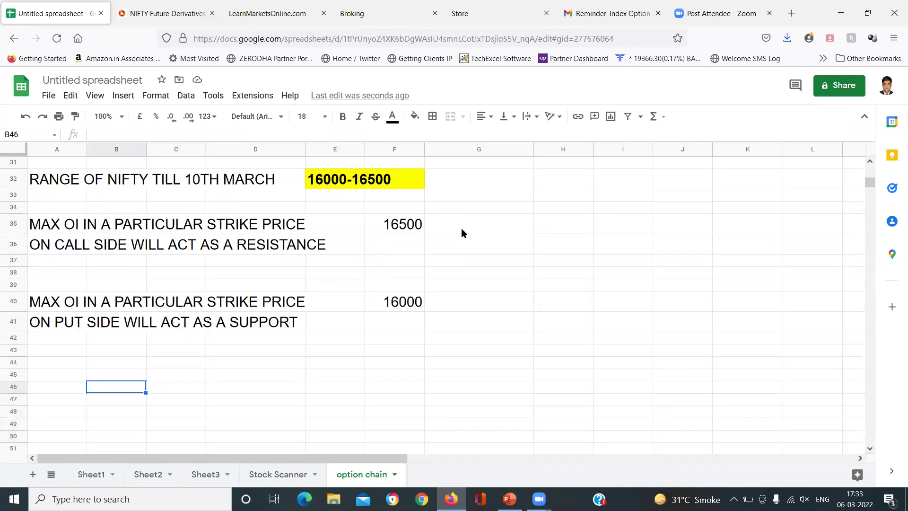
{"action": "key", "text": "Left"}
{"action": "type", "text": "WHAT"}
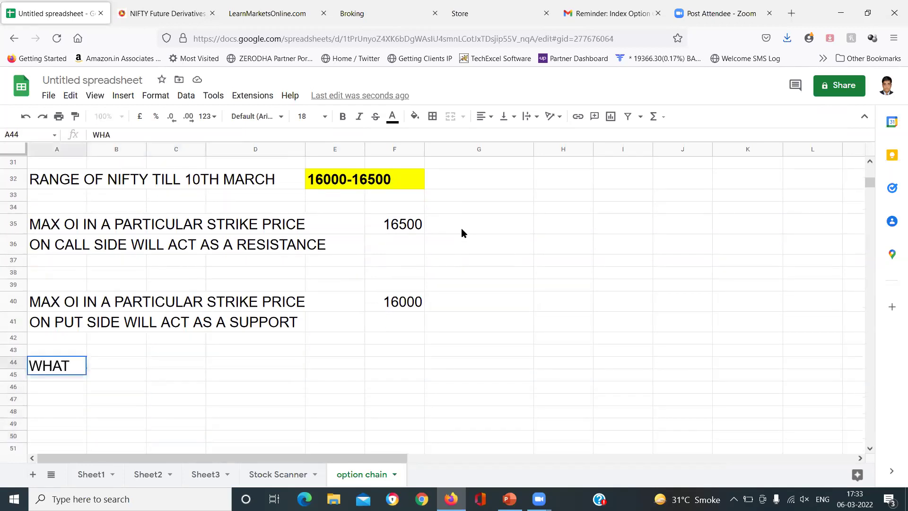
{"action": "type", "text": " WI"}
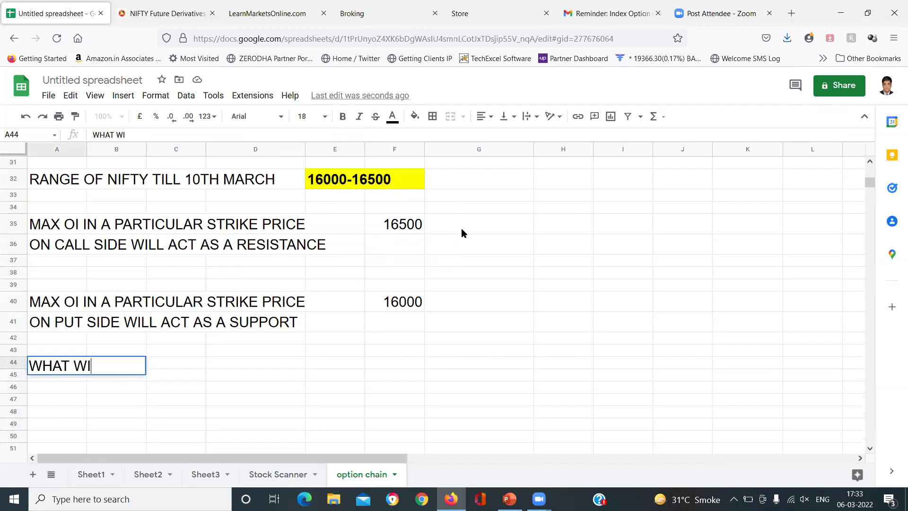
{"action": "type", "text": "LL BE VIEW "}
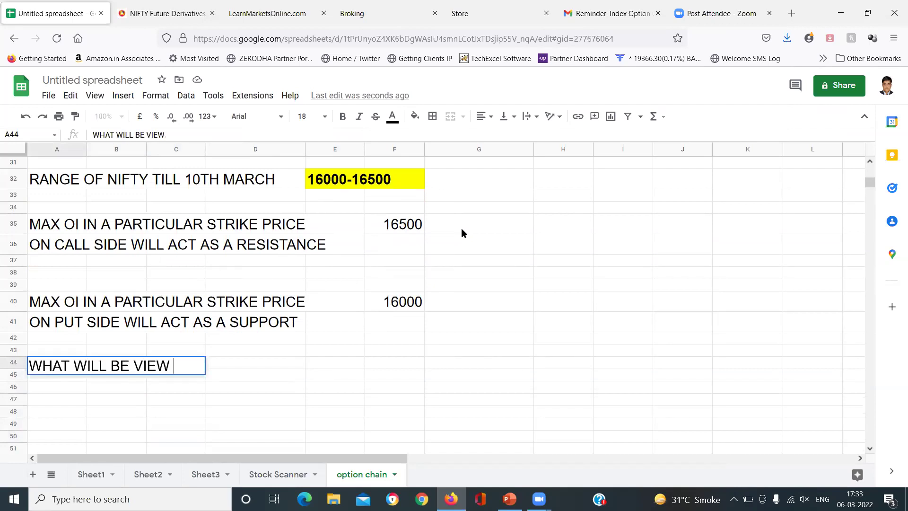
{"action": "type", "text": "ON NIFTY ??"}
{"action": "key", "text": "Return"}
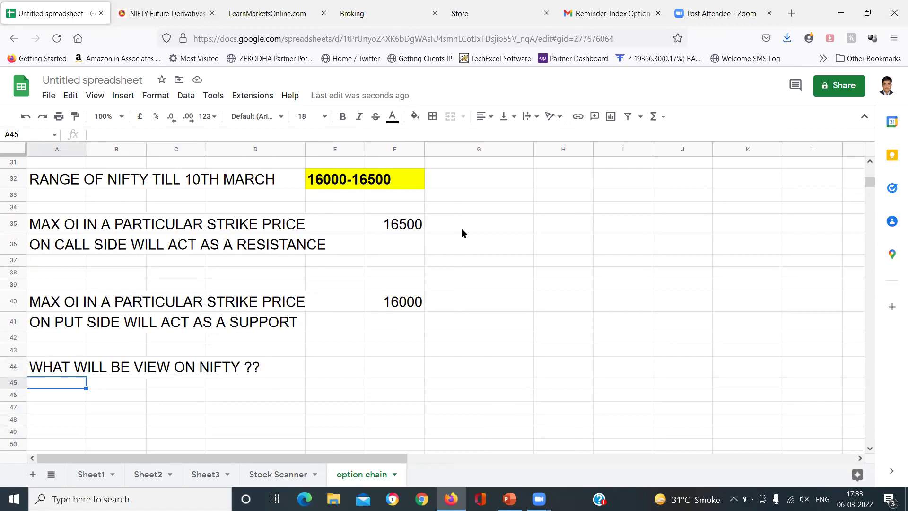
{"action": "key", "text": "Down"}
{"action": "key", "text": "Down"}
{"action": "key", "text": "Down"}
{"action": "key", "text": "Down"}
{"action": "key", "text": "Down"}
{"action": "key", "text": "Down"}
{"action": "key", "text": "Down"}
{"action": "key", "text": "Down"}
{"action": "key", "text": "Down"}
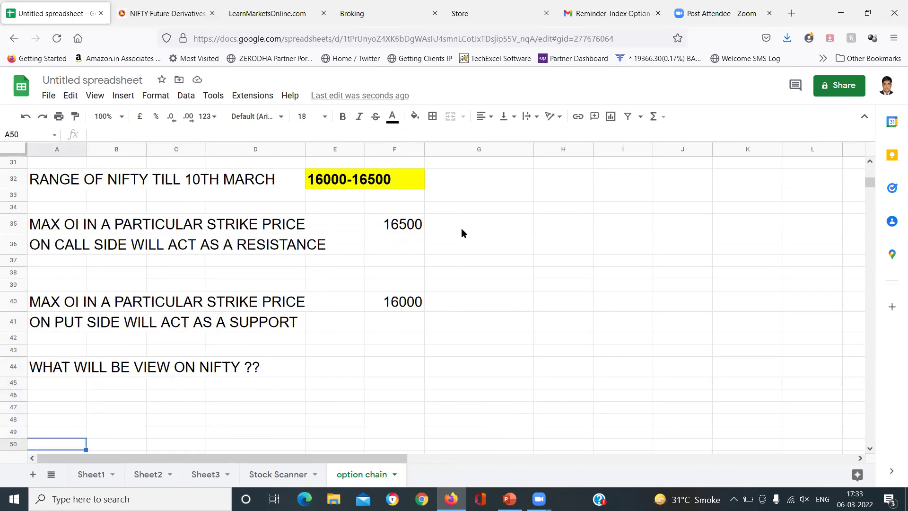
{"action": "key", "text": "Down"}
{"action": "key", "text": "Down"}
{"action": "key", "text": "Down"}
{"action": "key", "text": "Down"}
{"action": "key", "text": "Down"}
{"action": "key", "text": "Down"}
{"action": "key", "text": "Down"}
{"action": "key", "text": "Down"}
{"action": "key", "text": "Down"}
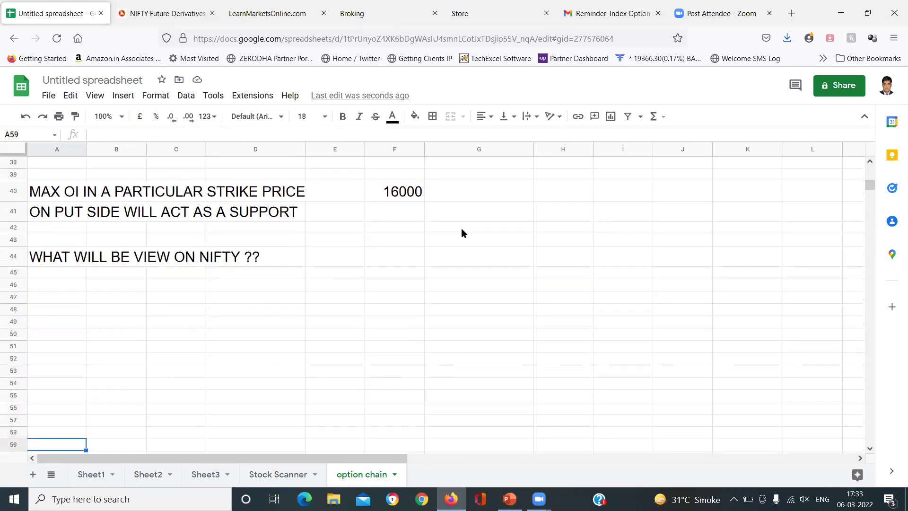
{"action": "key", "text": "Up"}
{"action": "key", "text": "Up"}
{"action": "key", "text": "Up"}
{"action": "key", "text": "Up"}
{"action": "key", "text": "Up"}
{"action": "key", "text": "Up"}
{"action": "key", "text": "Up"}
{"action": "key", "text": "Up"}
{"action": "key", "text": "Up"}
{"action": "key", "text": "Up"}
{"action": "key", "text": "Up"}
{"action": "key", "text": "Up"}
{"action": "key", "text": "Up"}
{"action": "key", "text": "Up"}
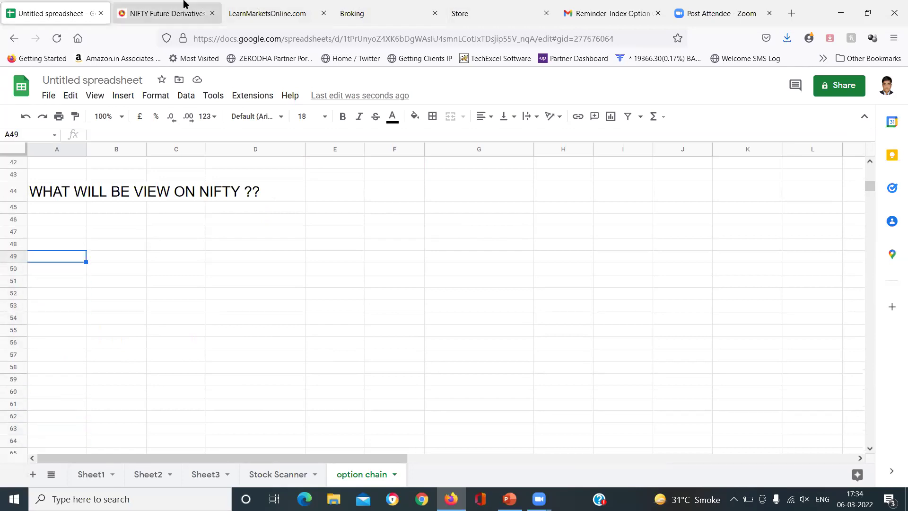
Step: Switch to the NSE option chain page and highlight the Strike Price, Calls and Puts headings of the 10-Mar-2022 table
{"action": "key", "text": "ctrl+Tab"}
{"action": "scroll", "coordinate": [380, 270], "scroll_direction": "up", "scroll_amount": 5}
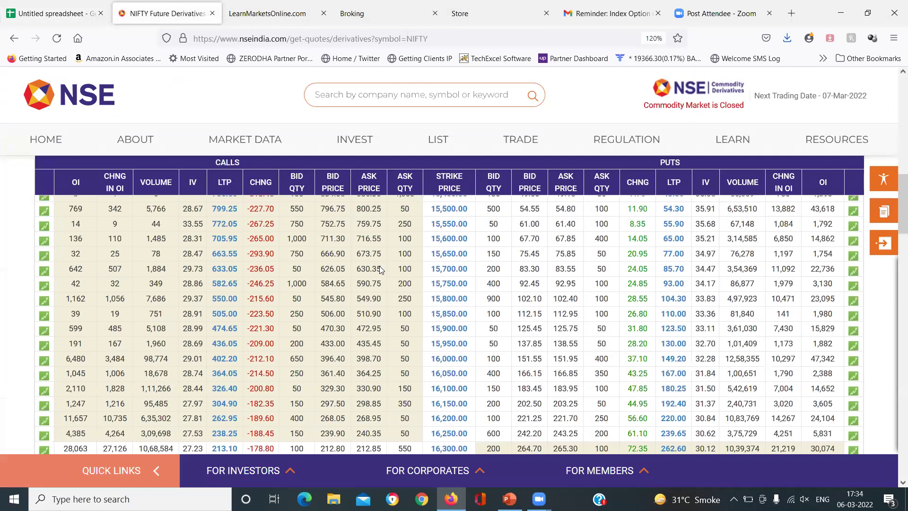
{"action": "scroll", "coordinate": [380, 267], "scroll_direction": "up", "scroll_amount": 10}
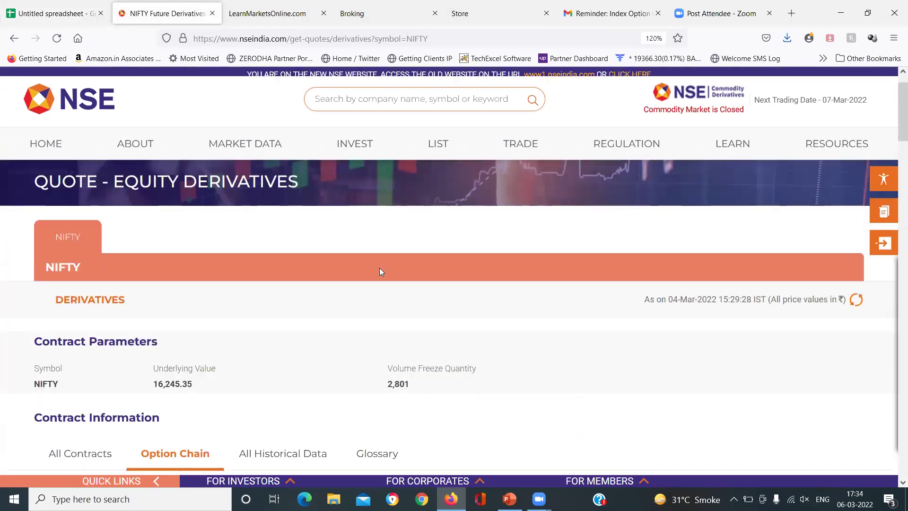
{"action": "scroll", "coordinate": [379, 268], "scroll_direction": "down", "scroll_amount": 5}
{"action": "scroll", "coordinate": [381, 272], "scroll_direction": "down", "scroll_amount": 3}
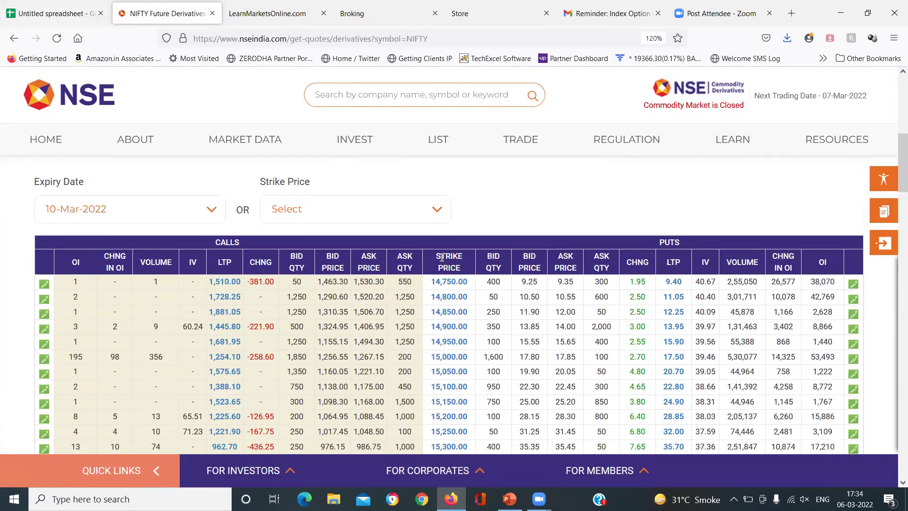
{"action": "left_click_drag", "start_coordinate": [432, 256], "coordinate": [473, 269]}
{"action": "double_click", "coordinate": [227, 242]}
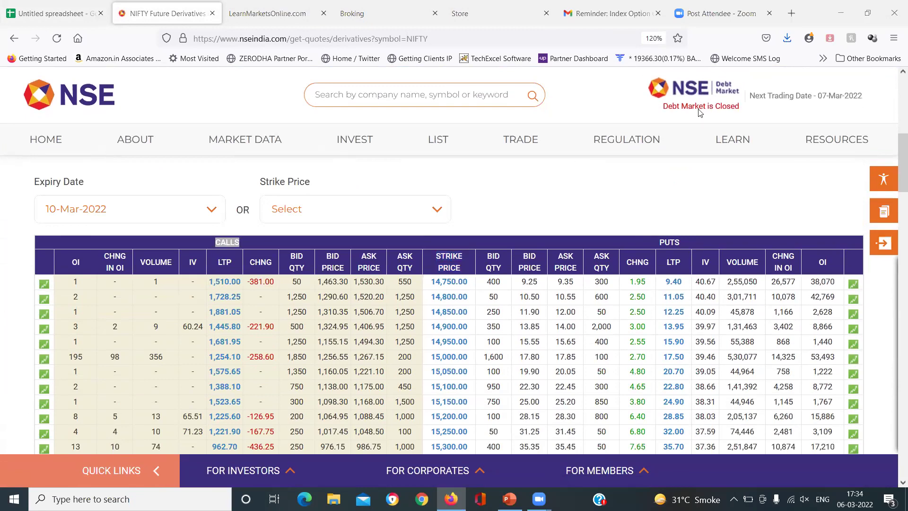
{"action": "left_click_drag", "start_coordinate": [687, 244], "coordinate": [645, 244]}
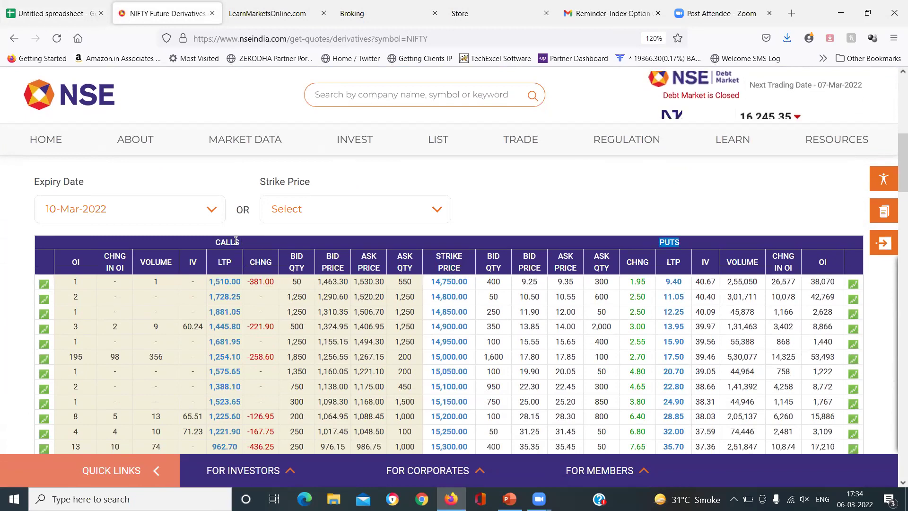
{"action": "left_click_drag", "start_coordinate": [214, 247], "coordinate": [262, 246]}
{"action": "left_click_drag", "start_coordinate": [684, 244], "coordinate": [655, 248]}
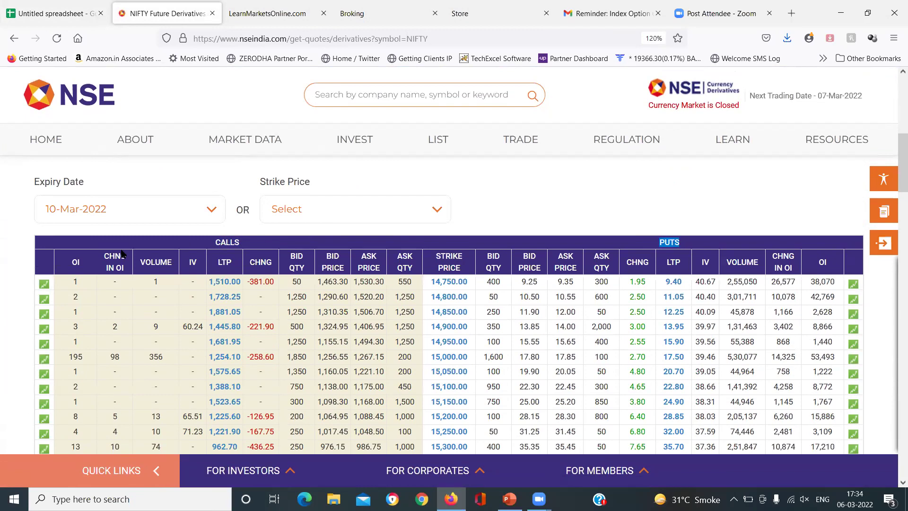
Step: Highlight the CHNG IN OI and CHNG column headings on both the Calls and Puts sides of the option chain
{"action": "left_click_drag", "start_coordinate": [104, 256], "coordinate": [126, 269]}
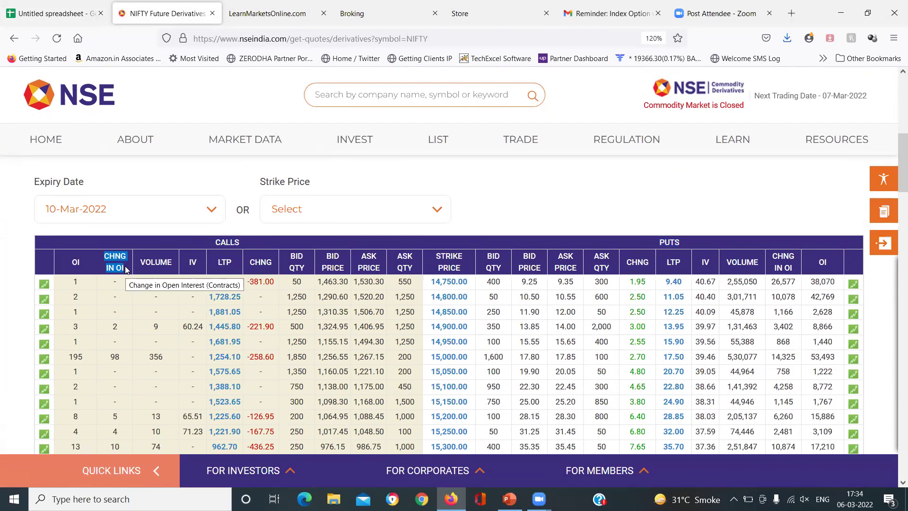
{"action": "left_click_drag", "start_coordinate": [250, 262], "coordinate": [273, 260]}
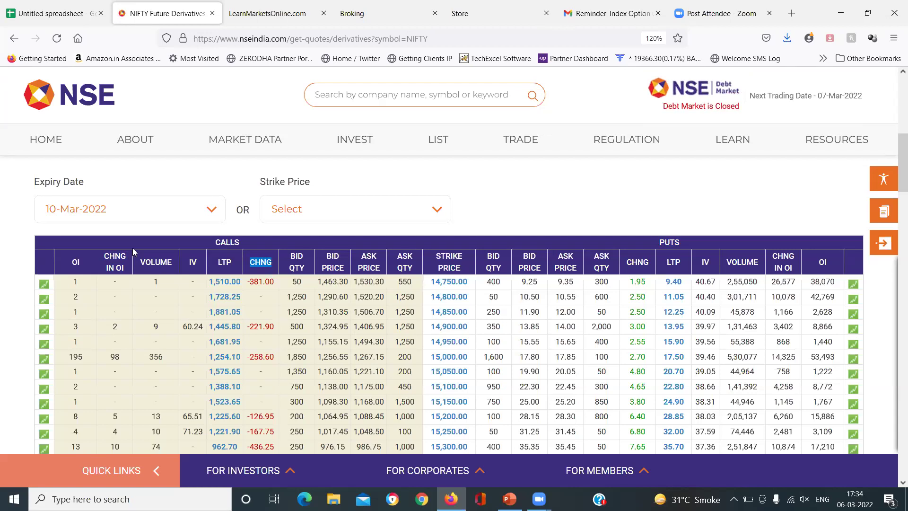
{"action": "left_click_drag", "start_coordinate": [102, 260], "coordinate": [125, 270]}
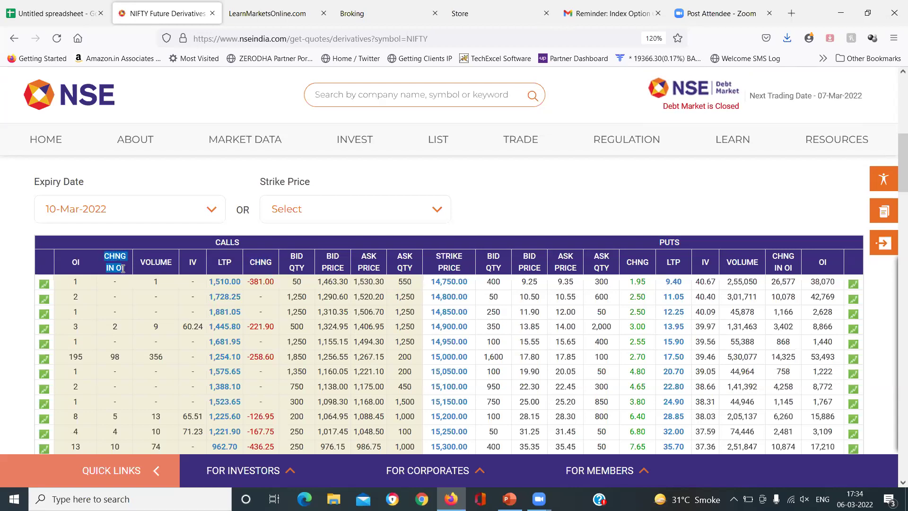
{"action": "left_click_drag", "start_coordinate": [249, 261], "coordinate": [272, 259]}
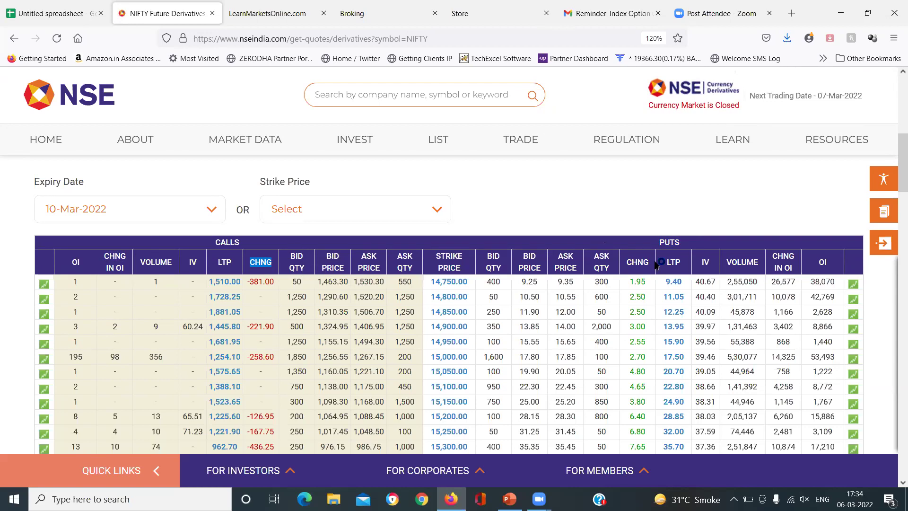
{"action": "left_click_drag", "start_coordinate": [625, 262], "coordinate": [652, 263]}
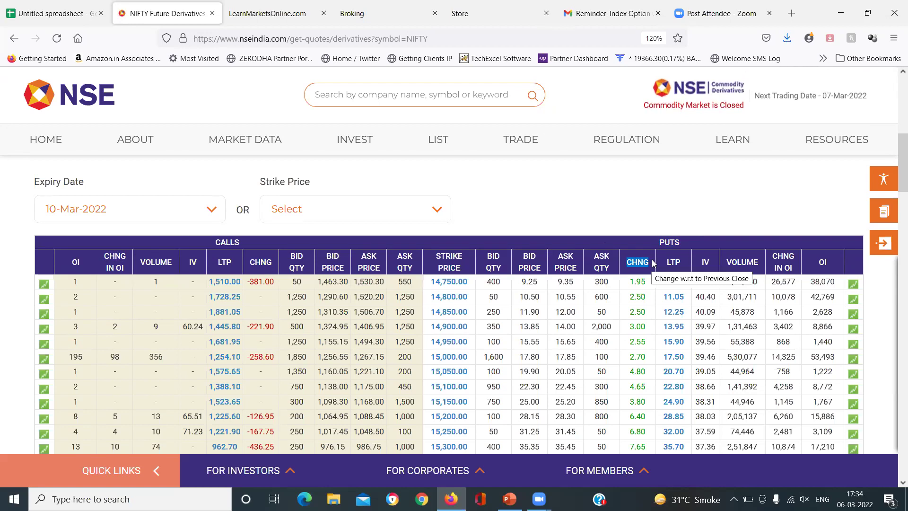
{"action": "left_click_drag", "start_coordinate": [769, 256], "coordinate": [797, 270]}
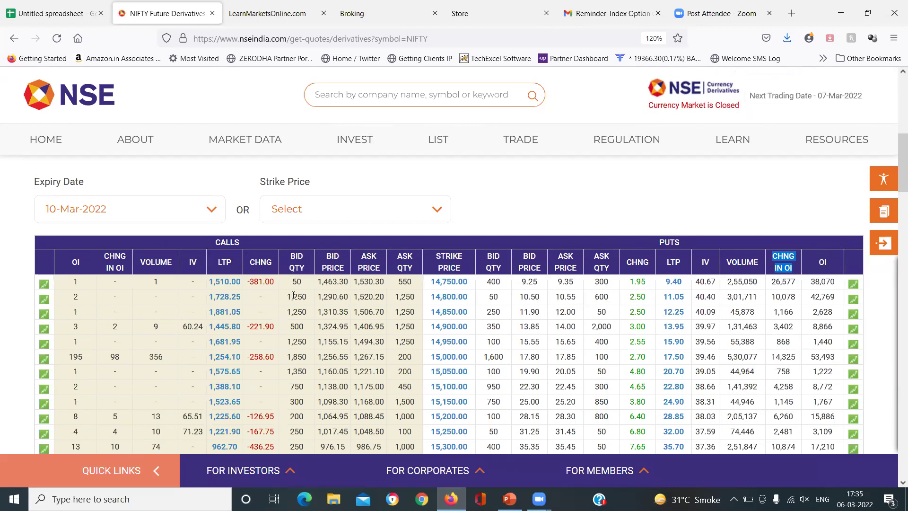
{"action": "left_click", "coordinate": [348, 282]}
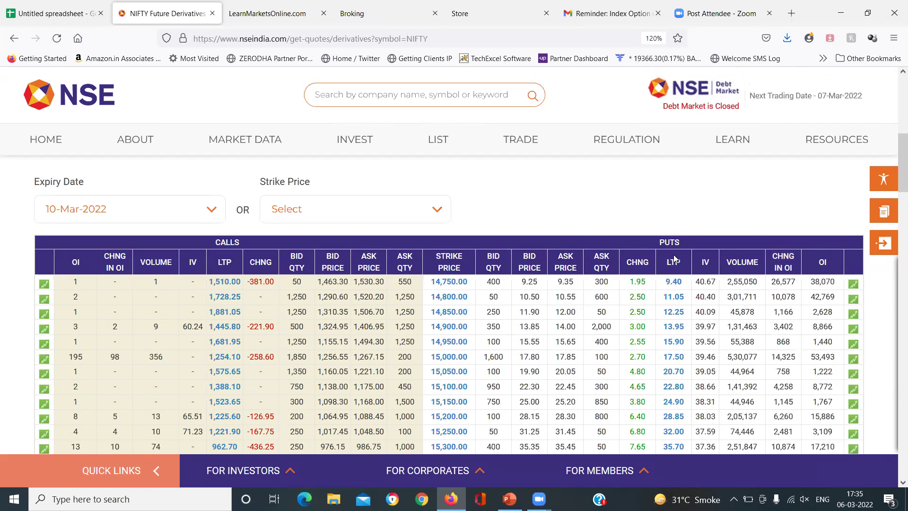
Step: Examine the 16,400 strike on the Calls side, highlighting its change in OI and its price change
{"action": "scroll", "coordinate": [673, 257], "scroll_direction": "down", "scroll_amount": 4}
{"action": "scroll", "coordinate": [674, 257], "scroll_direction": "down", "scroll_amount": 3}
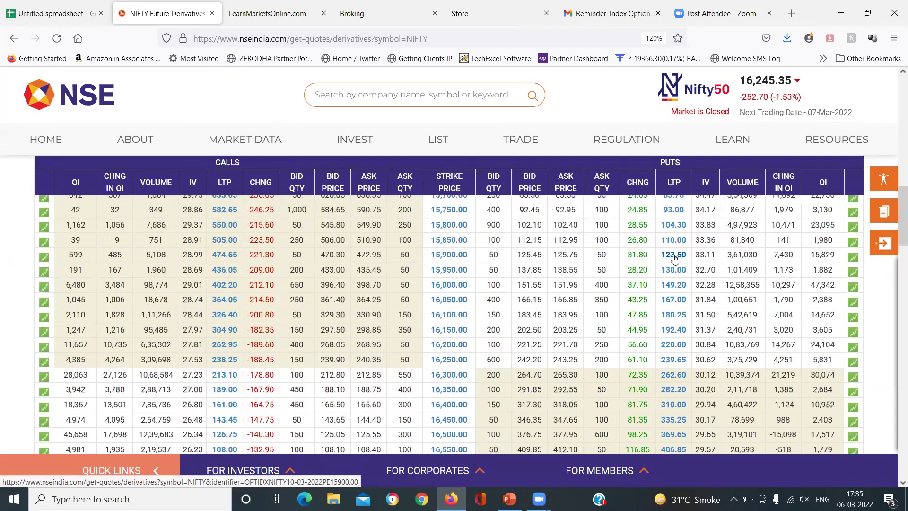
{"action": "scroll", "coordinate": [674, 258], "scroll_direction": "down", "scroll_amount": 2}
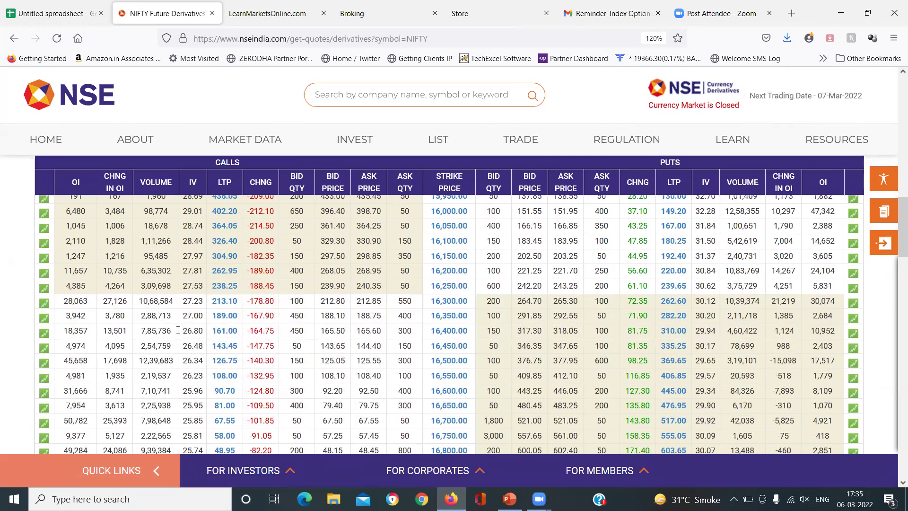
{"action": "left_click_drag", "start_coordinate": [103, 331], "coordinate": [130, 335]}
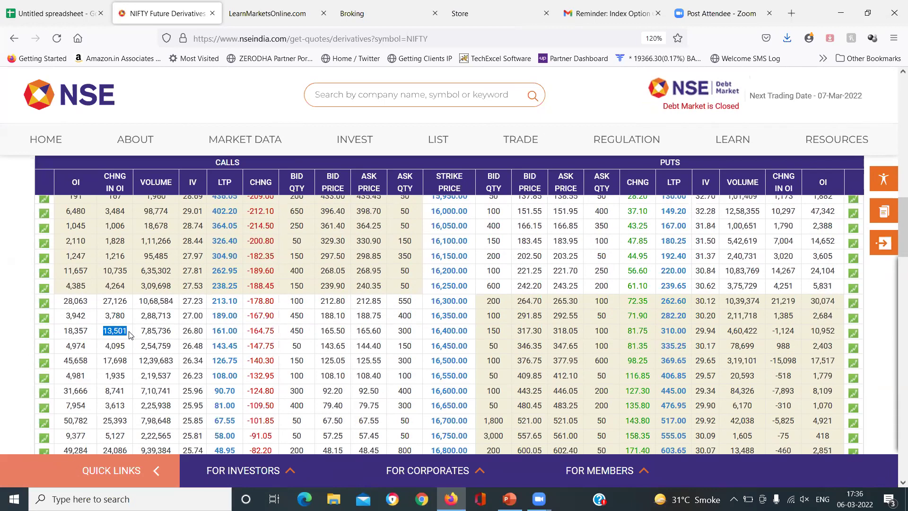
{"action": "left_click_drag", "start_coordinate": [280, 331], "coordinate": [251, 329]}
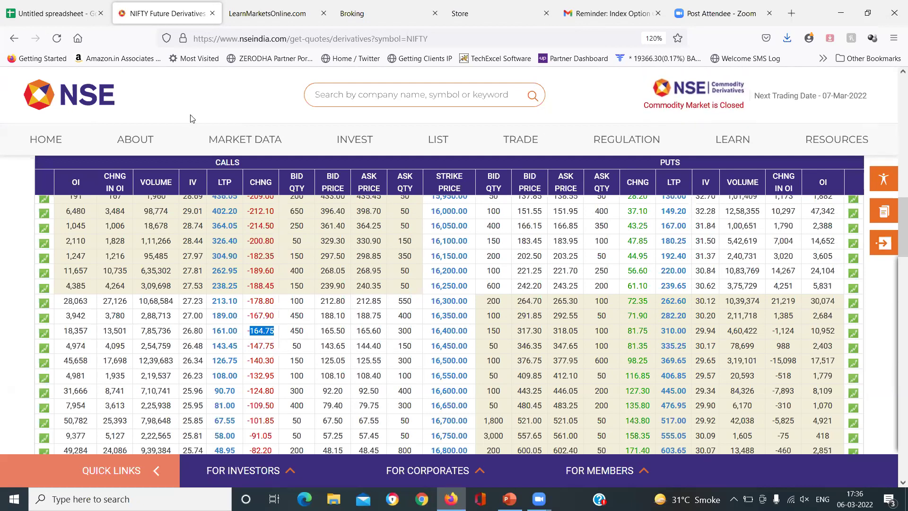
{"action": "mouse_move", "coordinate": [160, 154]}
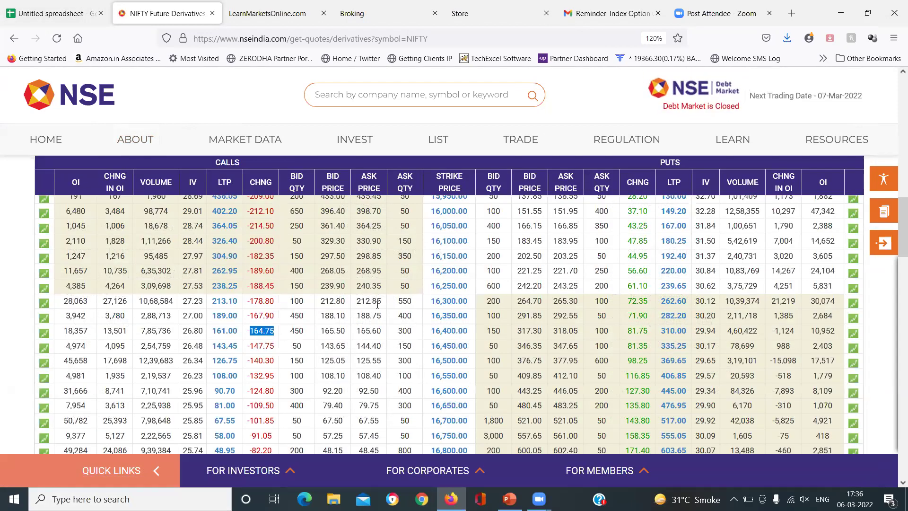
Step: Examine the Calls-side price change and change in OI for the 16,300 and 16,500 strikes by highlighting them
{"action": "left_click", "coordinate": [293, 300]}
{"action": "left_click_drag", "start_coordinate": [276, 304], "coordinate": [245, 303]}
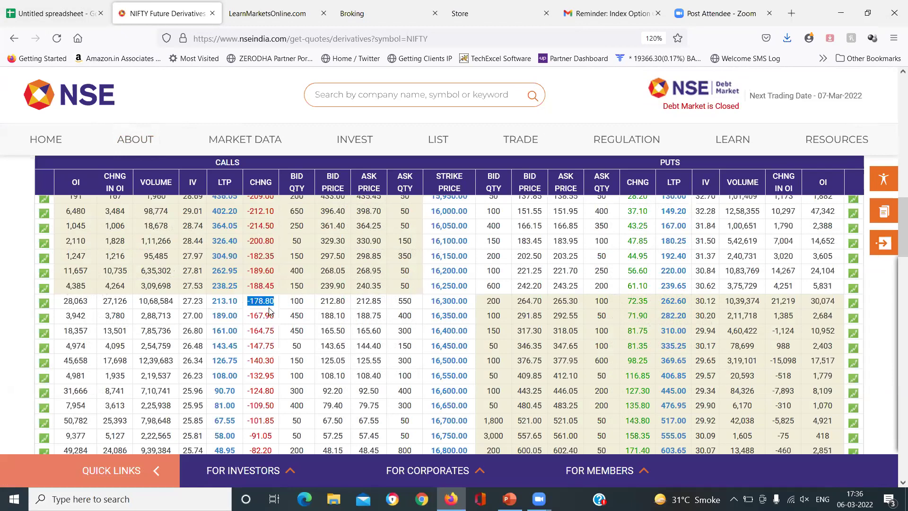
{"action": "left_click_drag", "start_coordinate": [101, 302], "coordinate": [137, 304]}
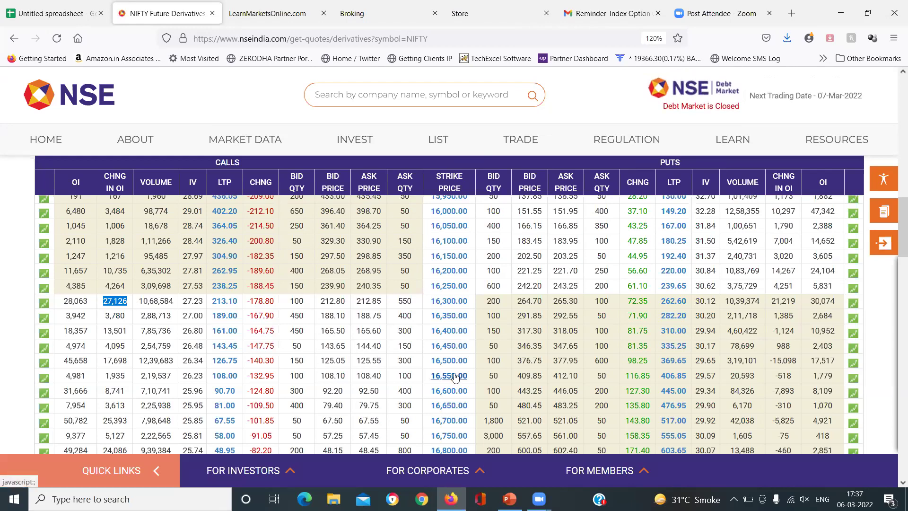
{"action": "left_click", "coordinate": [272, 361]}
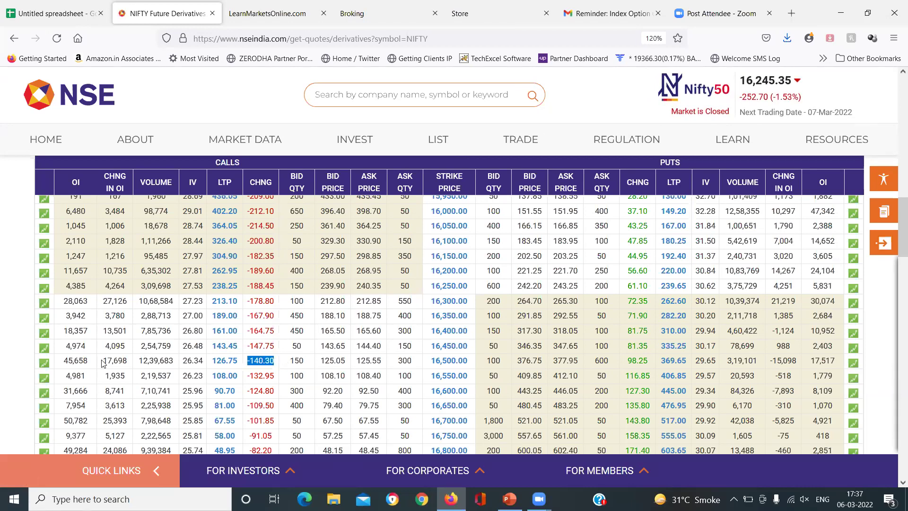
{"action": "left_click_drag", "start_coordinate": [122, 361], "coordinate": [359, 361]}
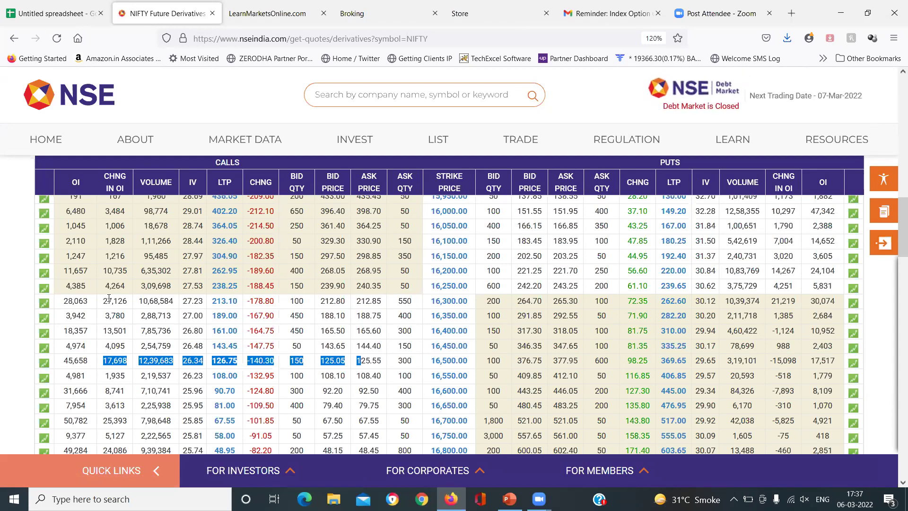
Step: Copy the 16,300 call's change in open interest, 27126, into cell J46 of the option chain sheet and enter 50 in J47
{"action": "left_click_drag", "start_coordinate": [103, 302], "coordinate": [126, 300]}
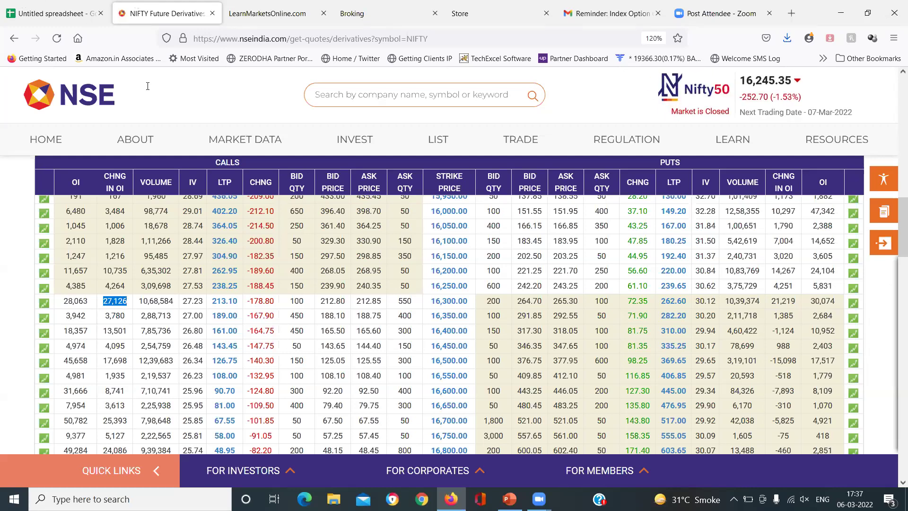
{"action": "key", "text": "ctrl+shift+Tab"}
{"action": "left_click", "coordinate": [655, 224]}
{"action": "type", "text": "27126"}
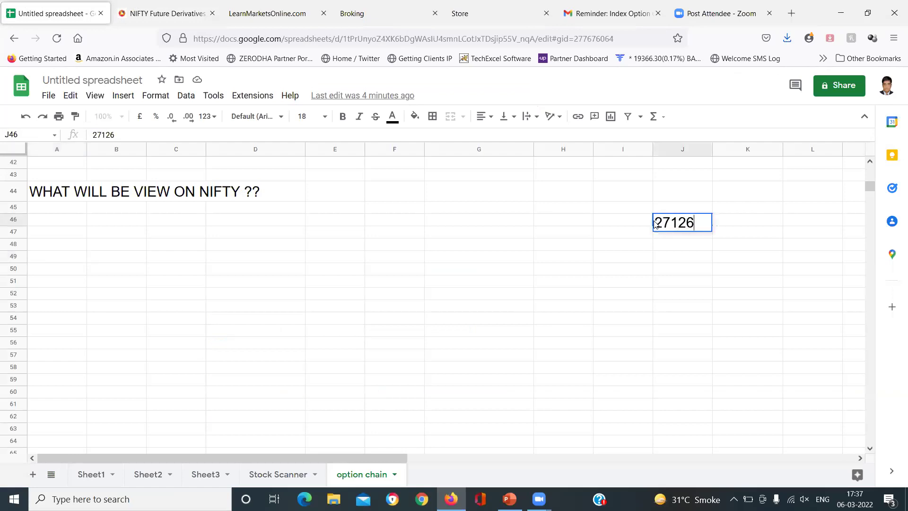
{"action": "key", "text": "Return"}
{"action": "type", "text": "50"}
{"action": "key", "text": "Return"}
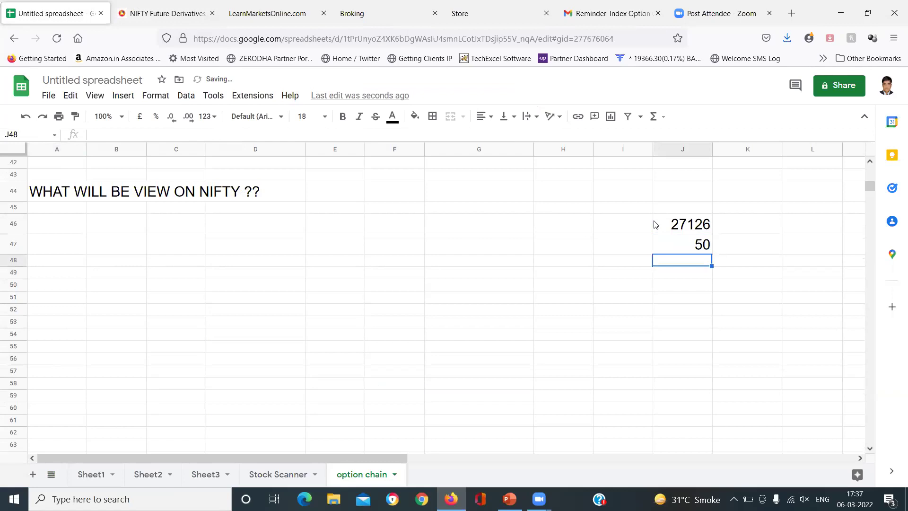
Step: Multiply the two numbers in J48 with the formula =J47*J46
{"action": "type", "text": "=20"}
{"action": "key", "text": "ctrl+9"}
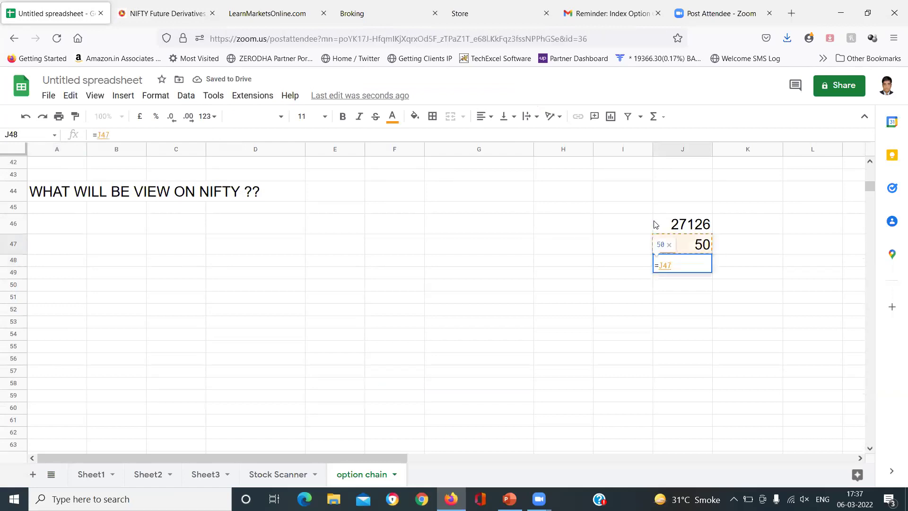
{"action": "left_click", "coordinate": [78, 7]}
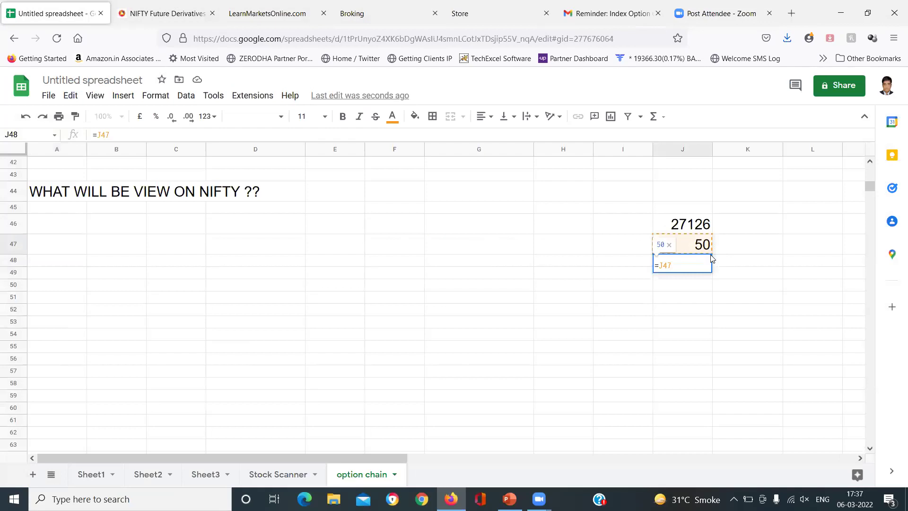
{"action": "type", "text": "*"}
{"action": "key", "text": "Up"}
{"action": "key", "text": "Up"}
{"action": "key", "text": "Return"}
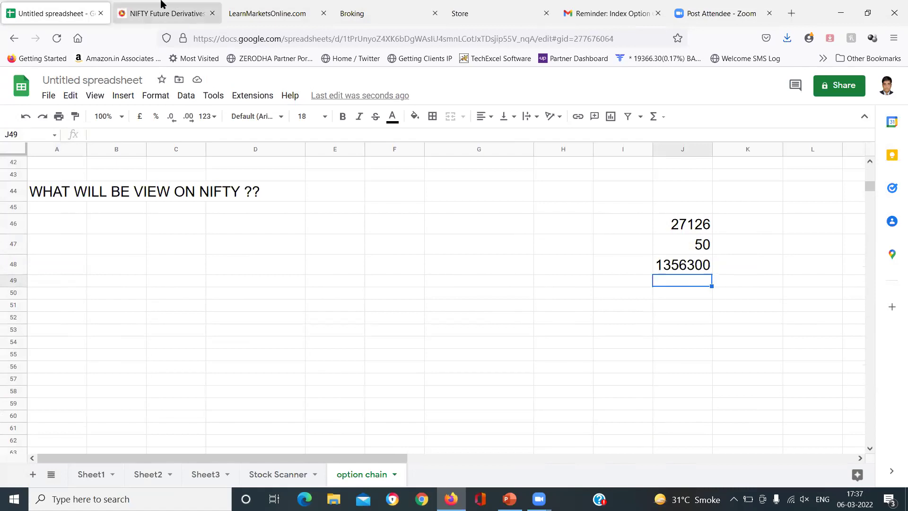
Step: Check the NIFTY option chain's open interest changes and set the multiplier in J47 to 75
{"action": "key", "text": "ctrl+Tab"}
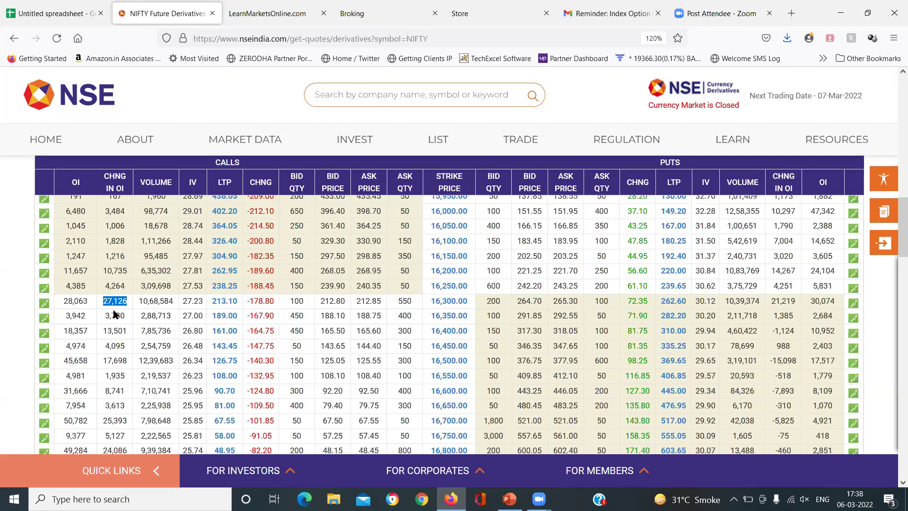
{"action": "left_click", "coordinate": [63, 10]}
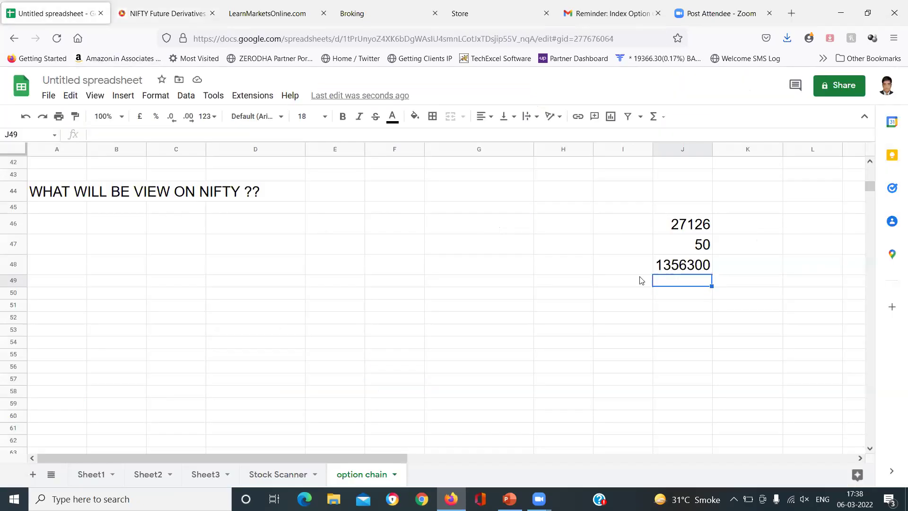
{"action": "left_click", "coordinate": [687, 248]}
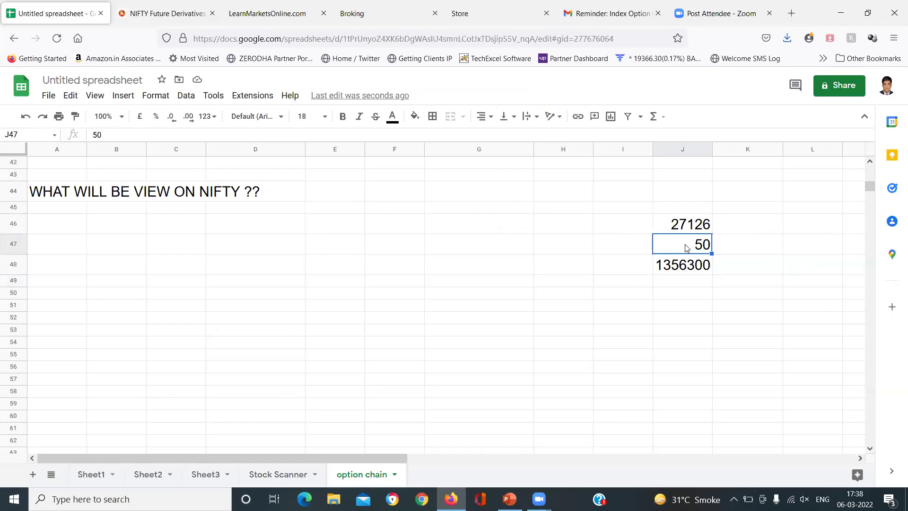
{"action": "type", "text": "75"}
{"action": "key", "text": "Return"}
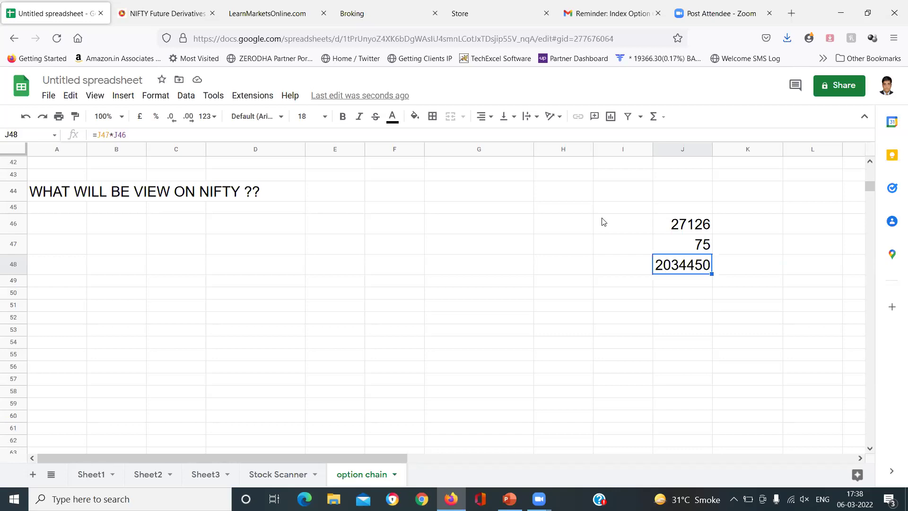
Step: Look at the option chain again and set the multiplier in J47 back to 50
{"action": "key", "text": "ctrl+Tab"}
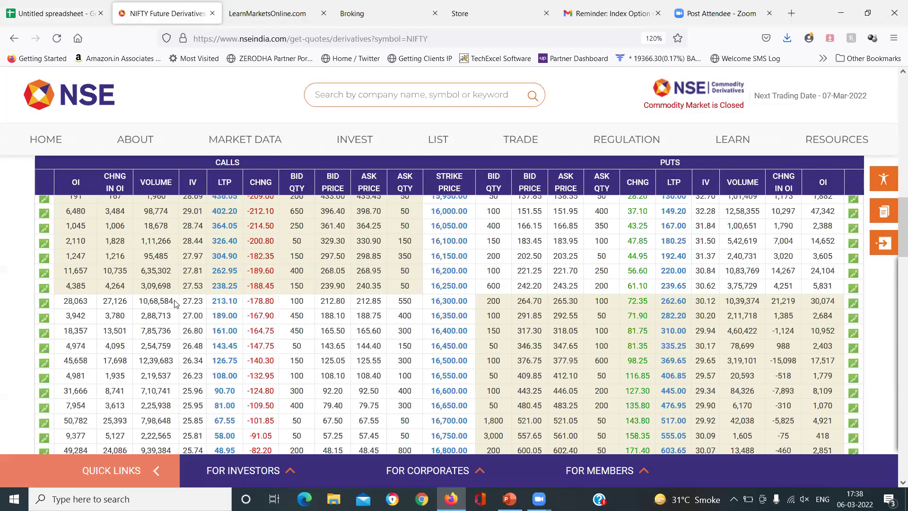
{"action": "left_click", "coordinate": [59, 11]}
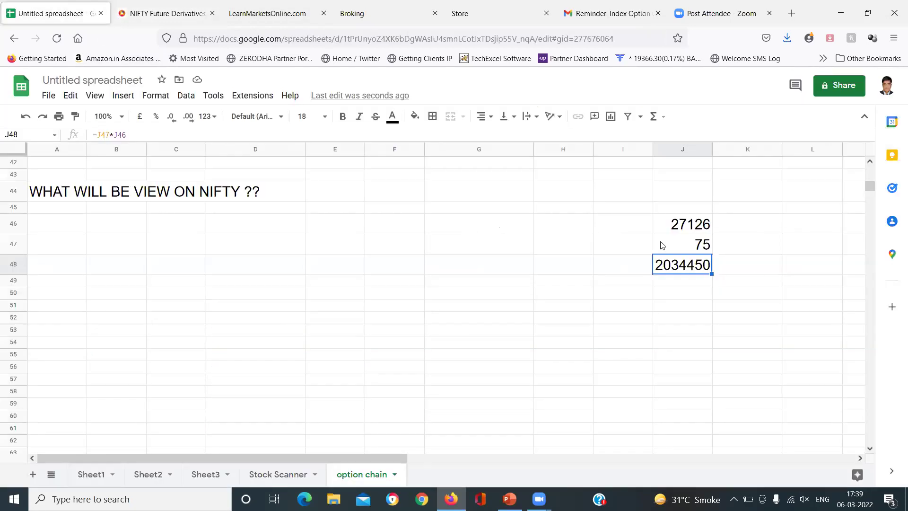
{"action": "left_click", "coordinate": [673, 247]}
{"action": "type", "text": "50"}
{"action": "key", "text": "Return"}
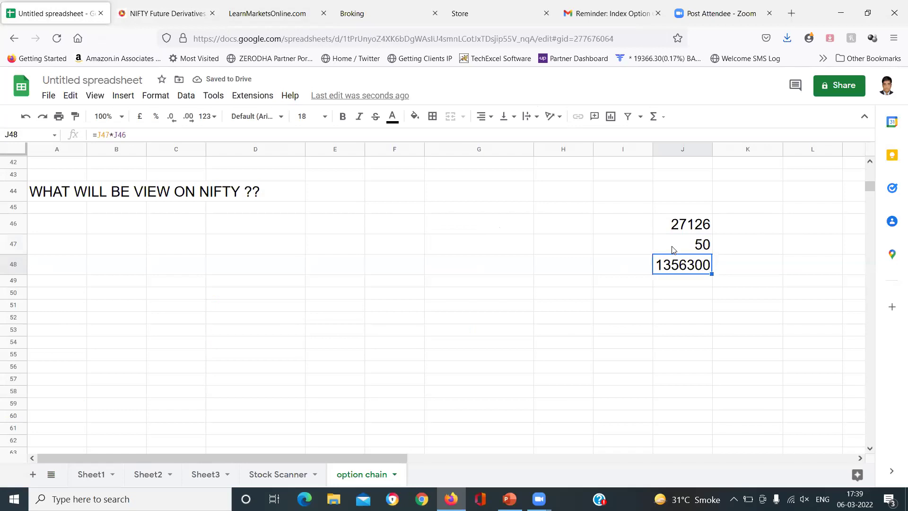
Step: Review the call-side open interest changes and enter the note "SHORT BUILDUP ID HAPPENING IN" in A46
{"action": "left_click", "coordinate": [157, 4]}
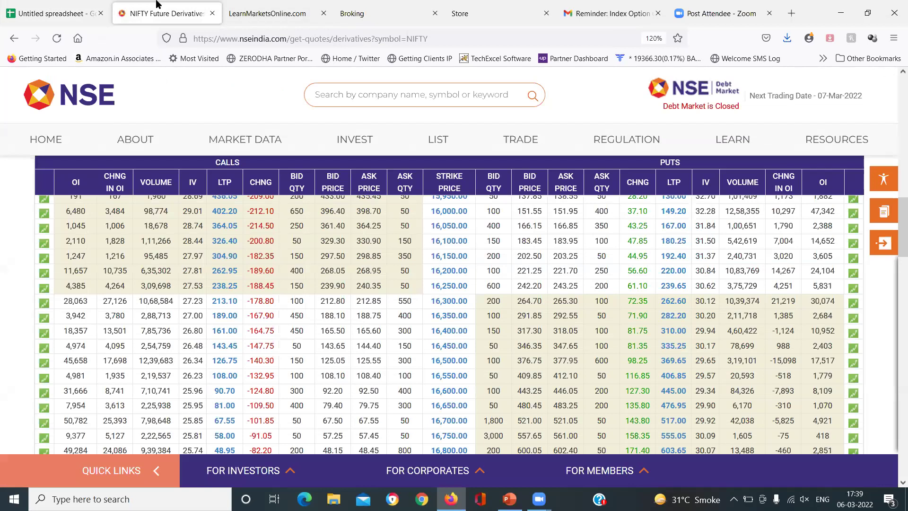
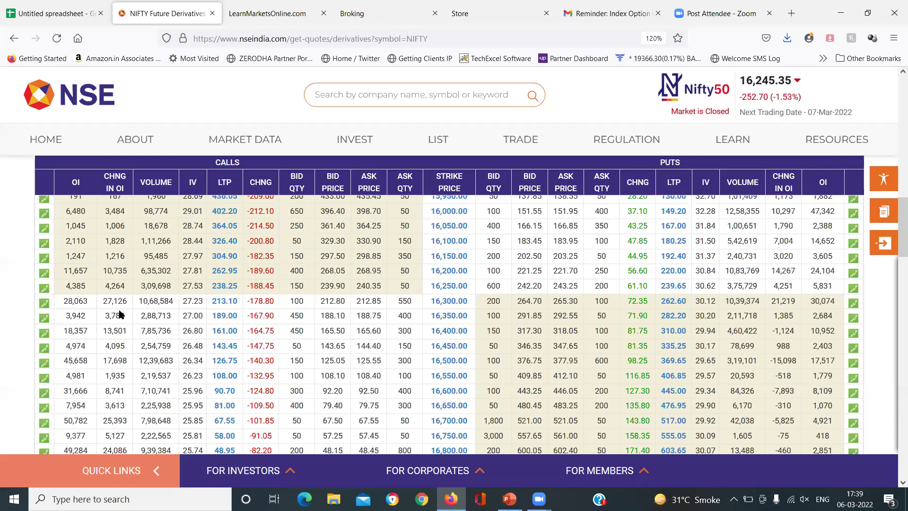
{"action": "left_click", "coordinate": [90, 14]}
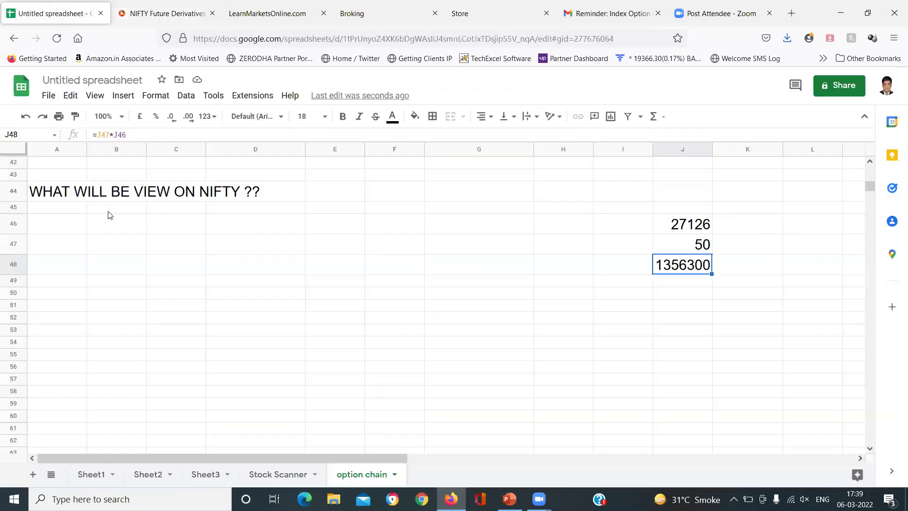
{"action": "left_click", "coordinate": [65, 244]}
{"action": "key", "text": "Up"}
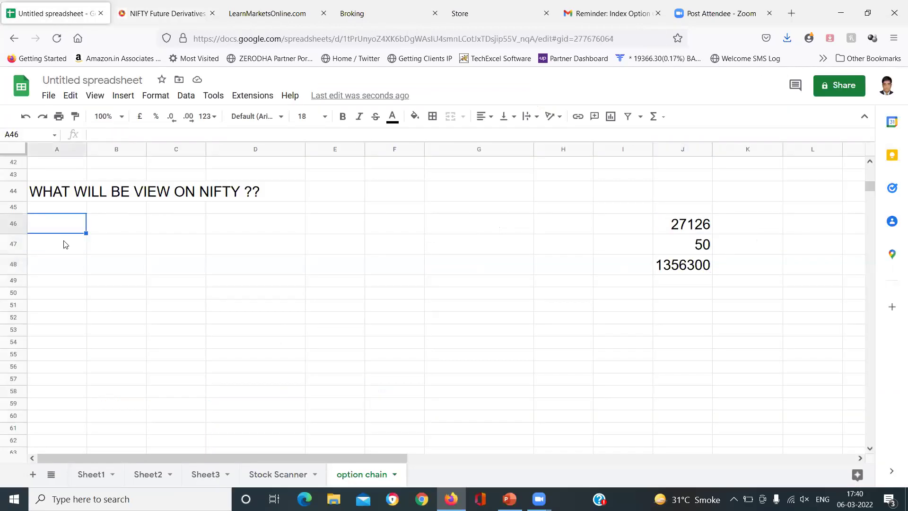
{"action": "type", "text": "SHORT BUIL"}
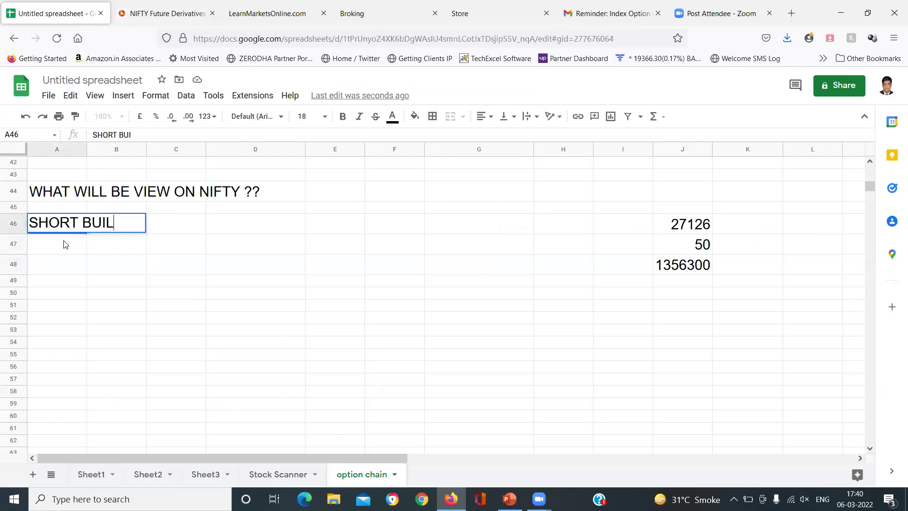
{"action": "type", "text": "DUP ID HAPP"}
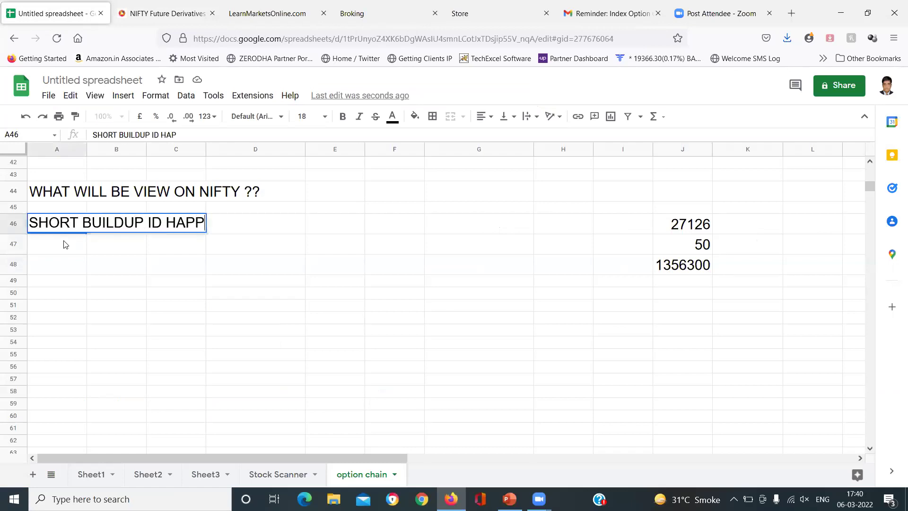
{"action": "type", "text": "ENING IN"}
{"action": "key", "text": "Return"}
Step: List the strikes with short buildup in A47 as "16300 CE & 16400 CE & 16500 CE"
{"action": "type", "text": "16300 CE"}
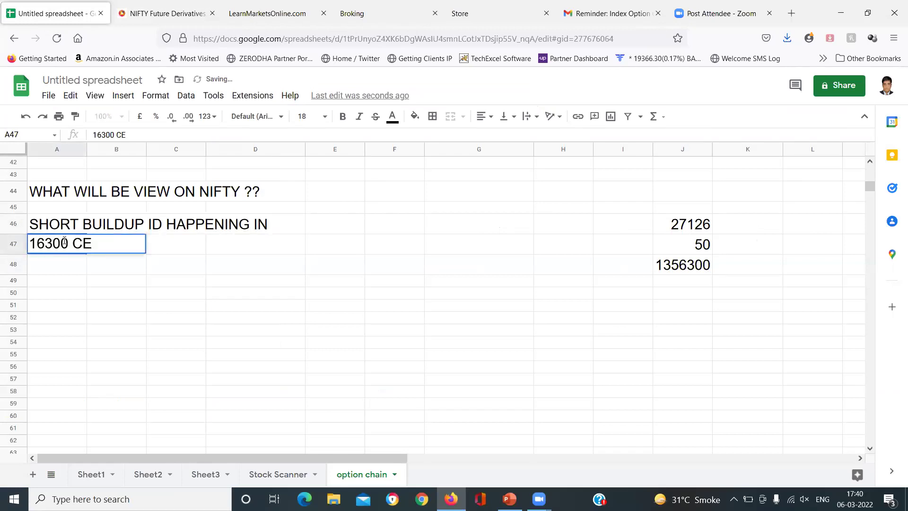
{"action": "type", "text": " & 17400"}
{"action": "key", "text": "BackSpace"}
{"action": "key", "text": "BackSpace"}
{"action": "key", "text": "BackSpace"}
{"action": "key", "text": "BackSpace"}
{"action": "type", "text": "6400 CE & 1640"}
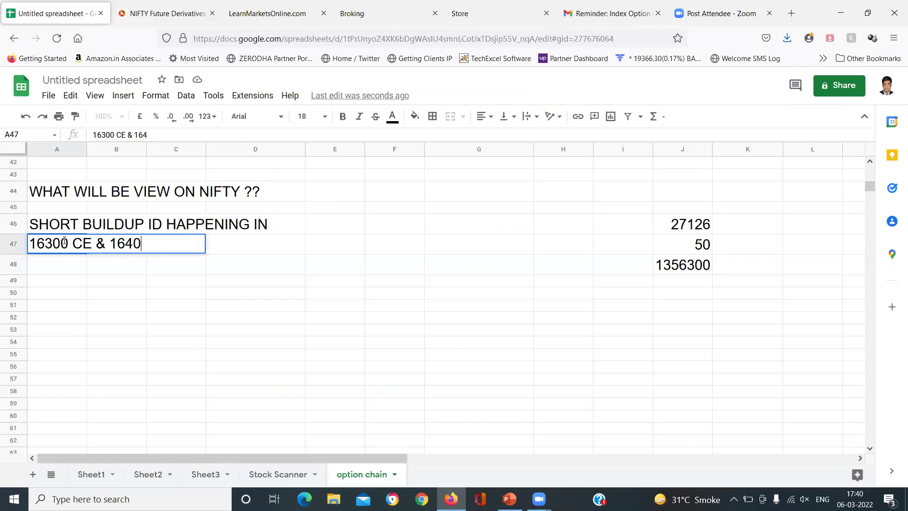
{"action": "type", "text": "6500 CE"}
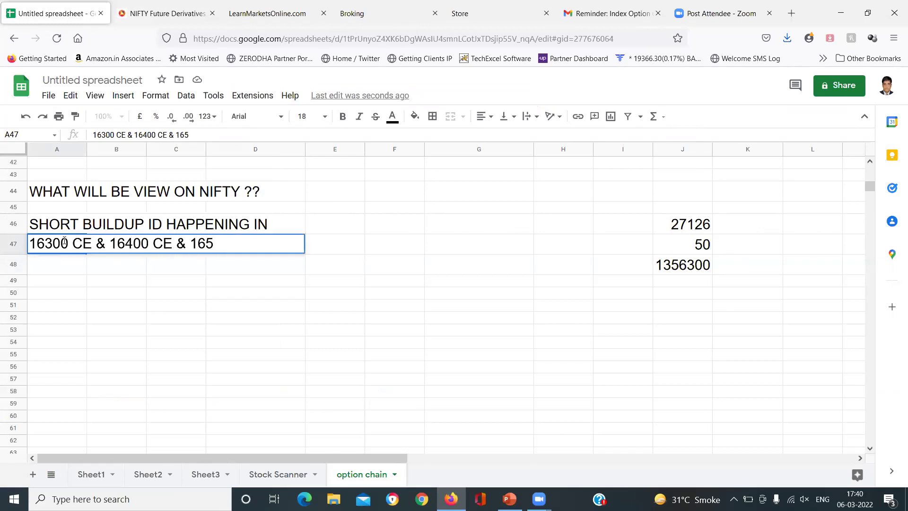
{"action": "key", "text": "Tab"}
{"action": "key", "text": "Tab"}
{"action": "key", "text": "Tab"}
{"action": "key", "text": "Tab"}
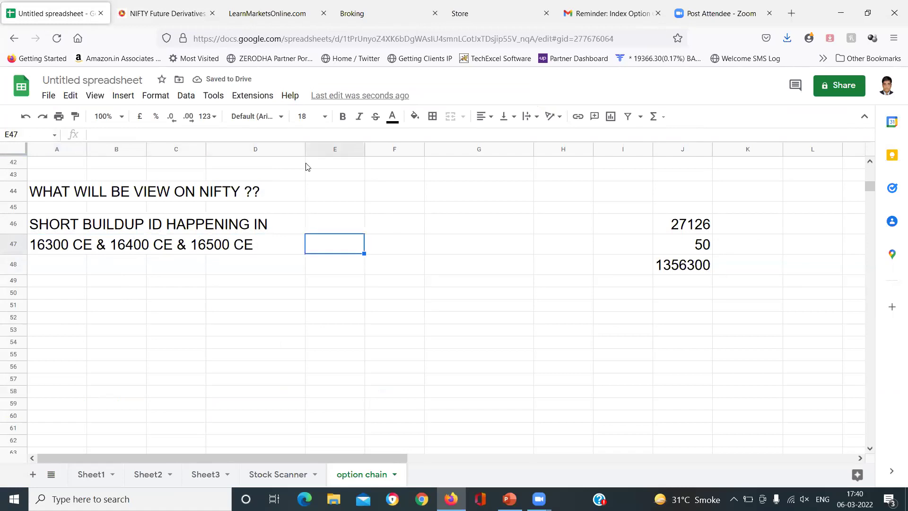
Step: Enter "BUY CALL" in F52 and its market view "BULLISH" in H52
{"action": "left_click", "coordinate": [345, 225]}
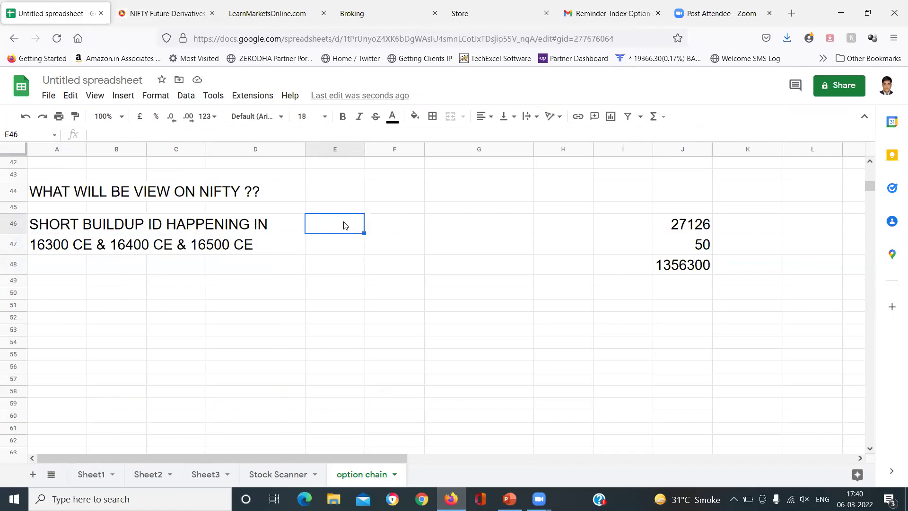
{"action": "key", "text": "Down"}
{"action": "key", "text": "Down"}
{"action": "key", "text": "Down"}
{"action": "key", "text": "Down"}
{"action": "key", "text": "Down"}
{"action": "key", "text": "Down"}
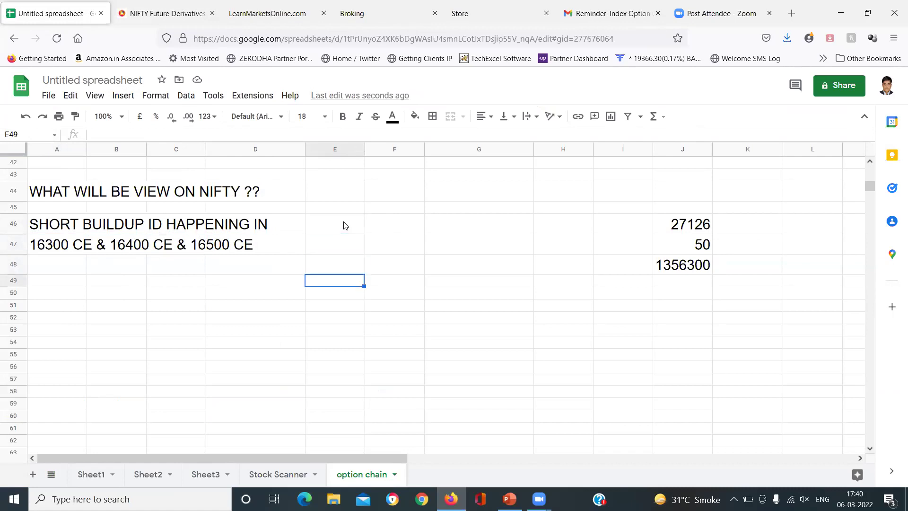
{"action": "key", "text": "Right"}
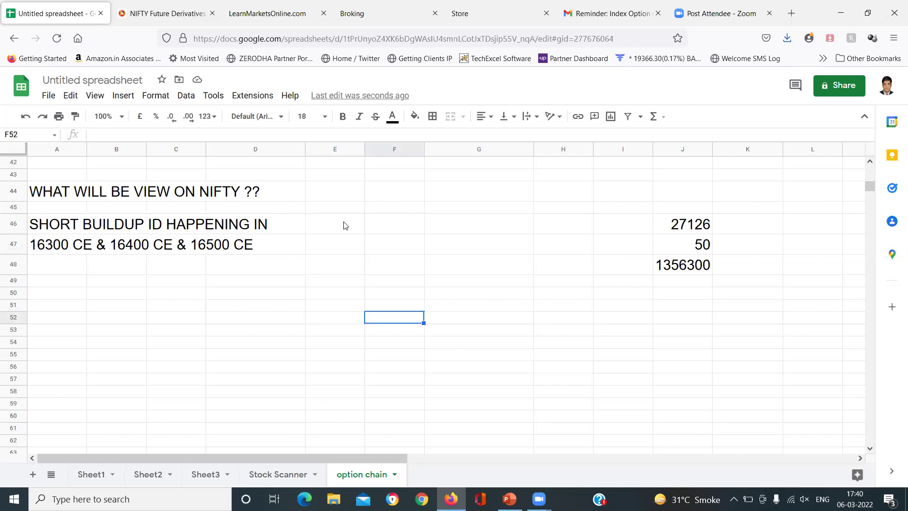
{"action": "type", "text": "BUY CALL"}
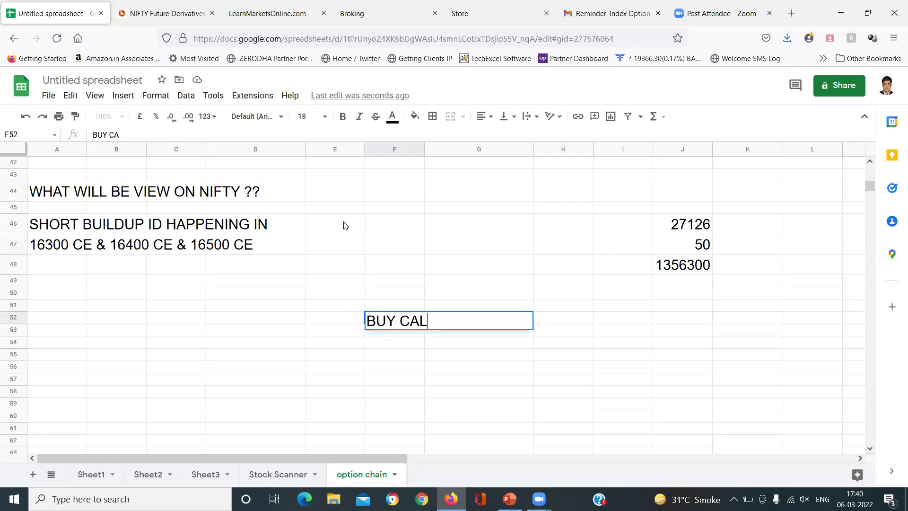
{"action": "key", "text": "Right"}
{"action": "key", "text": "Right"}
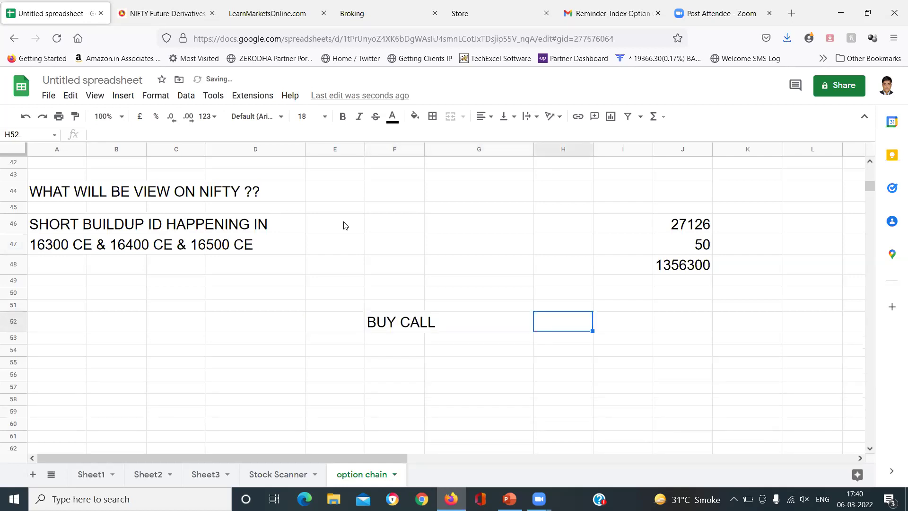
{"action": "type", "text": "BULLISH"}
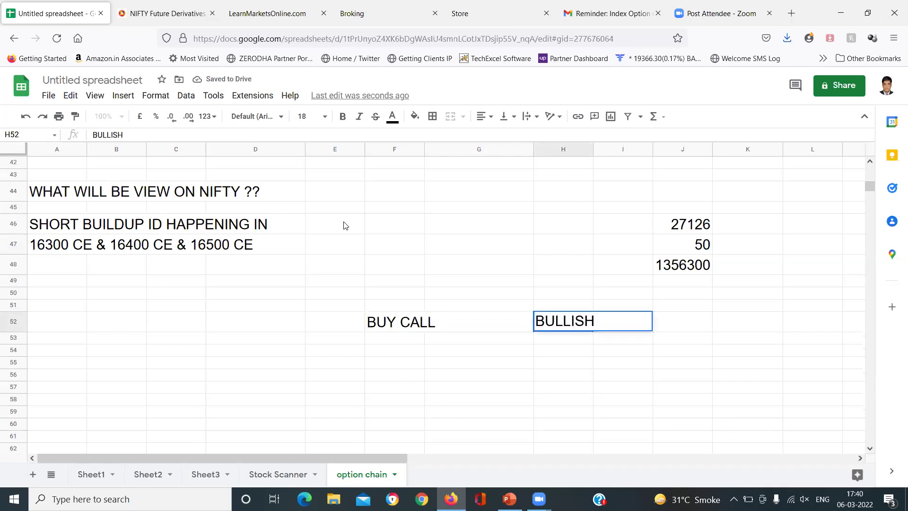
{"action": "key", "text": "Return"}
Step: Enter "SELL CALL" in F53 and its market view "NOT BULLISH" in H53
{"action": "key", "text": "Left"}
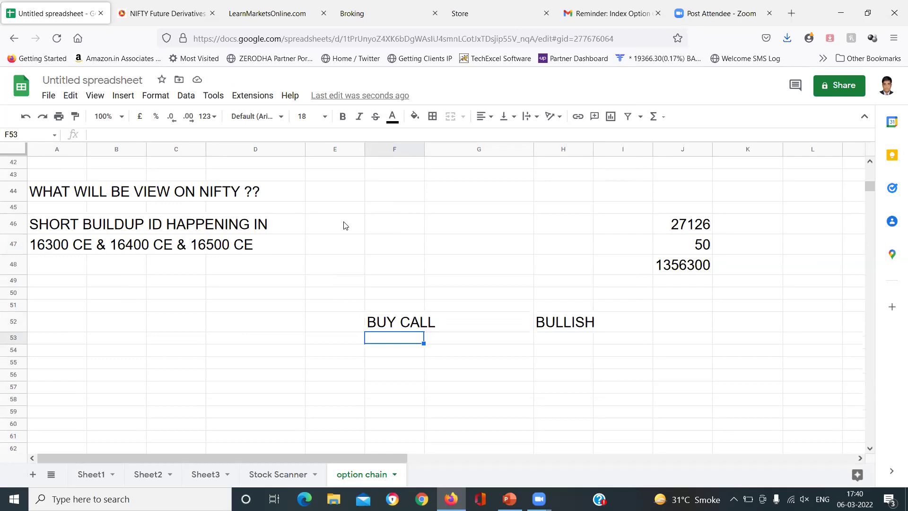
{"action": "key", "text": "Up"}
{"action": "key", "text": "Right"}
{"action": "key", "text": "Right"}
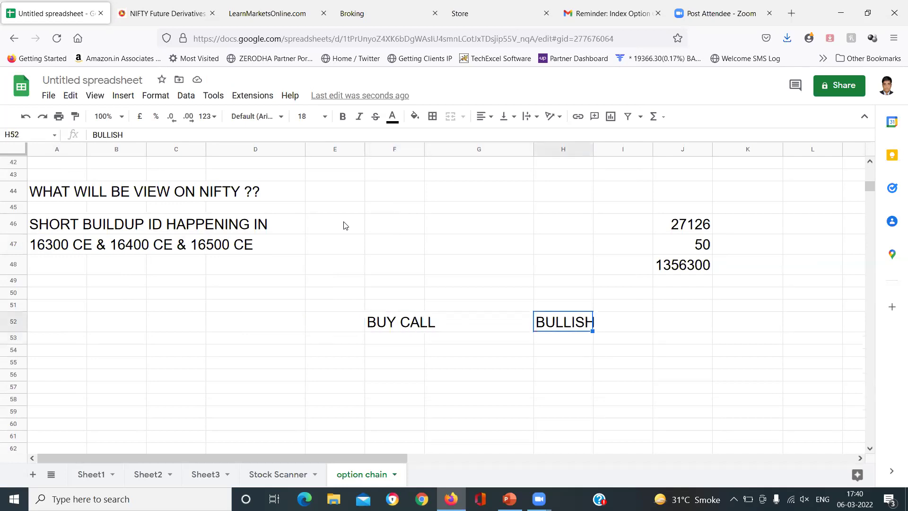
{"action": "key", "text": "Down"}
{"action": "key", "text": "Left"}
{"action": "key", "text": "Left"}
{"action": "type", "text": "SELL CALL"}
{"action": "key", "text": "Right"}
{"action": "key", "text": "Right"}
{"action": "type", "text": "NOT BULLISH"}
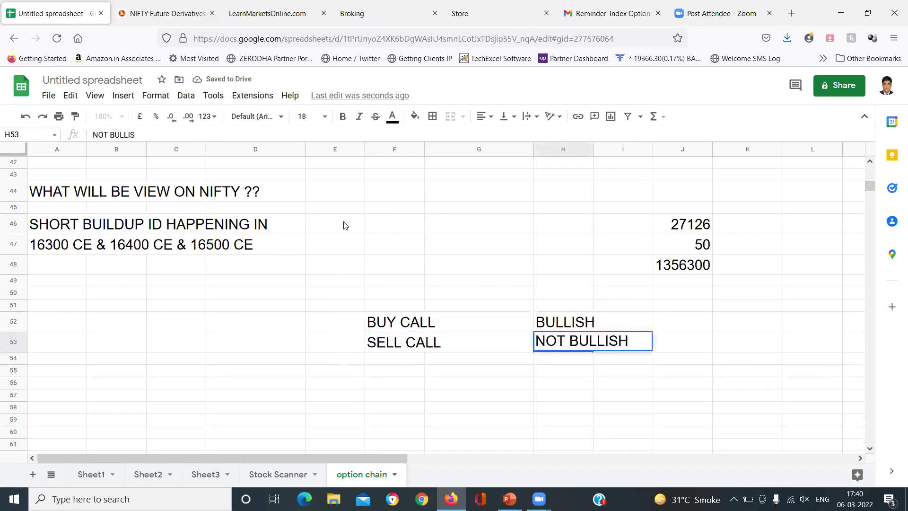
{"action": "key", "text": "Return"}
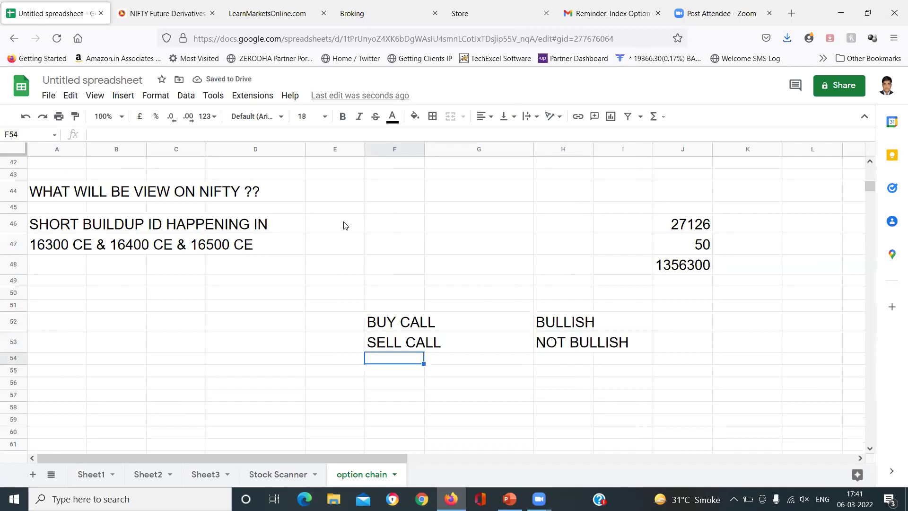
Step: Enter the conclusion "NOT BULLISH" in E46 beside the short buildup note
{"action": "left_click", "coordinate": [345, 225]}
{"action": "type", "text": "N"}
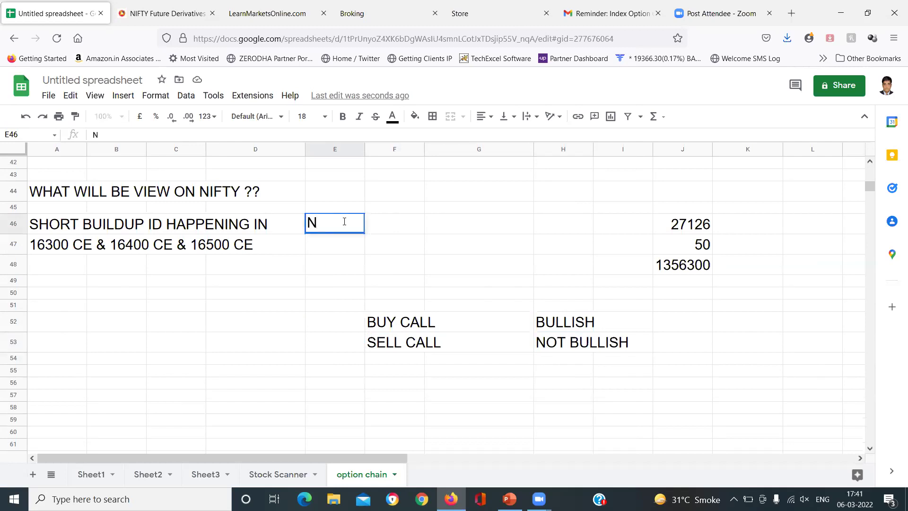
{"action": "type", "text": "OT BULO"}
{"action": "key", "text": "BackSpace"}
{"action": "type", "text": "LISH"}
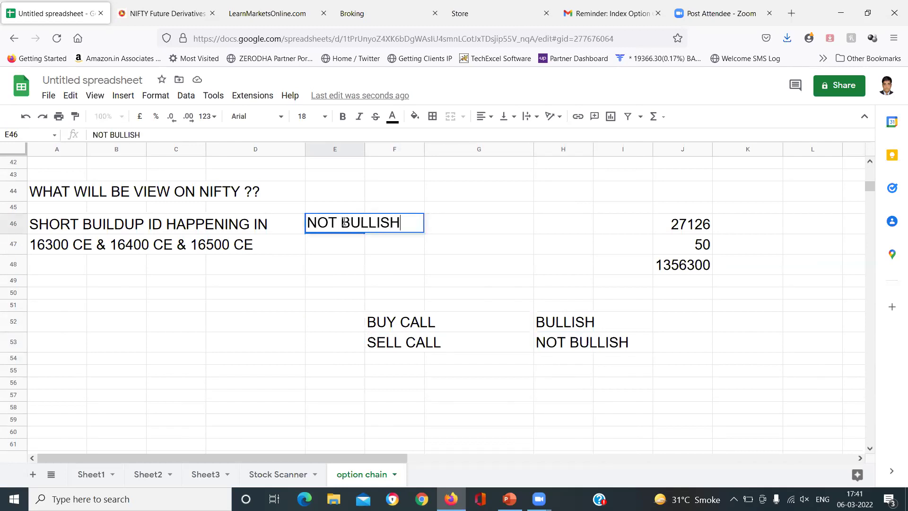
Step: Commit "NOT BULLISH" in E46 and review the buy call and sell call views in rows 52 and 53
{"action": "key", "text": "Return"}
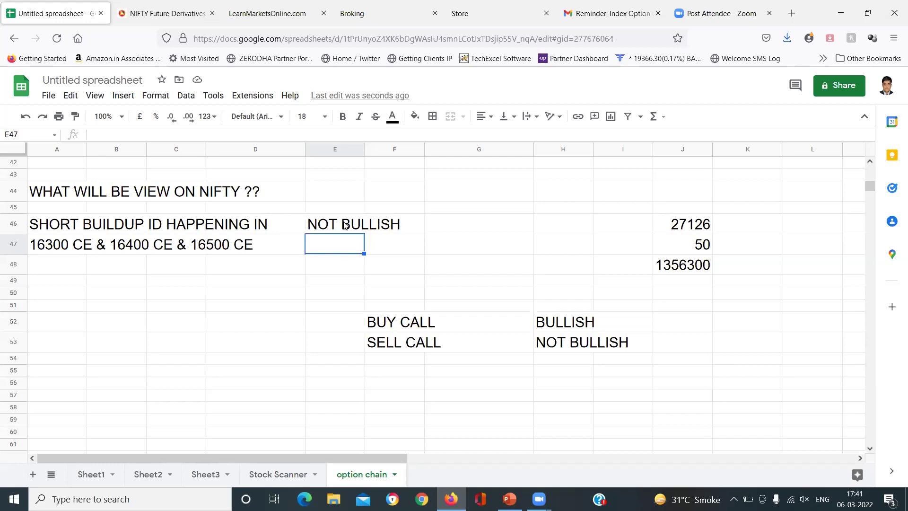
{"action": "left_click", "coordinate": [416, 319]}
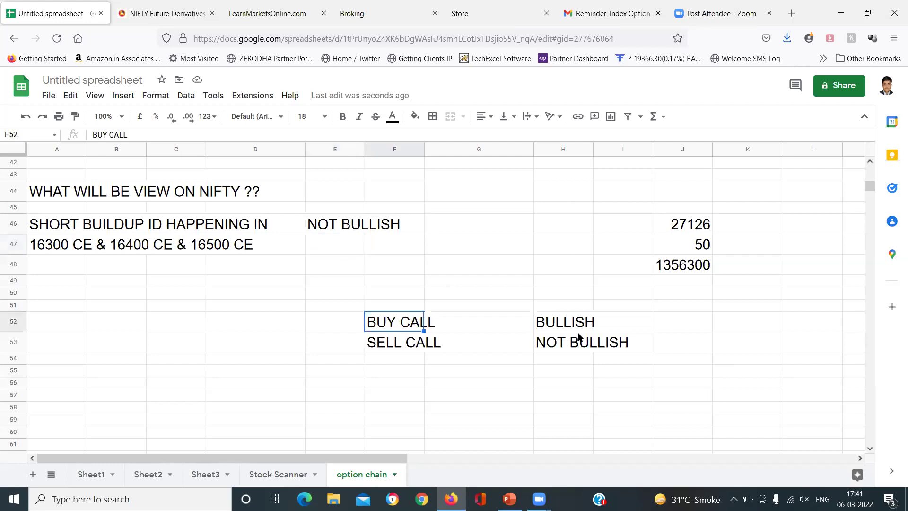
{"action": "left_click", "coordinate": [566, 324]}
{"action": "left_click", "coordinate": [402, 344]}
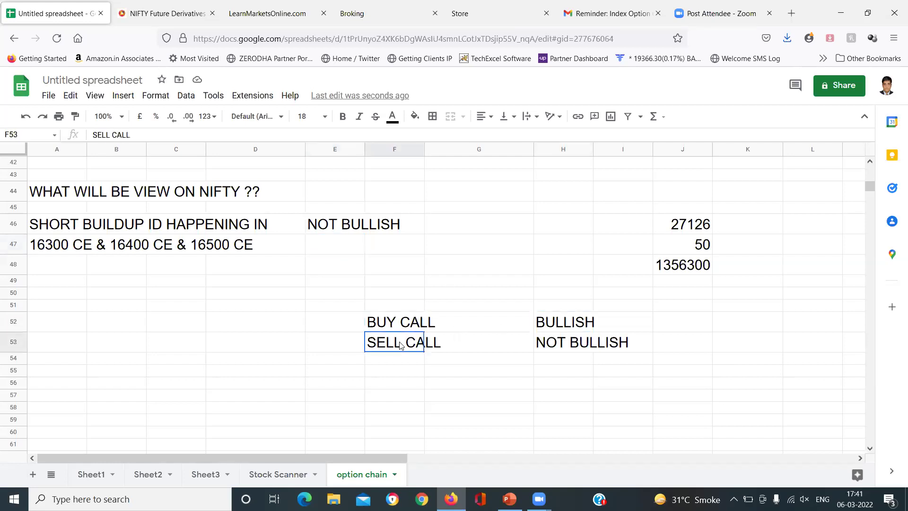
{"action": "left_click", "coordinate": [578, 350]}
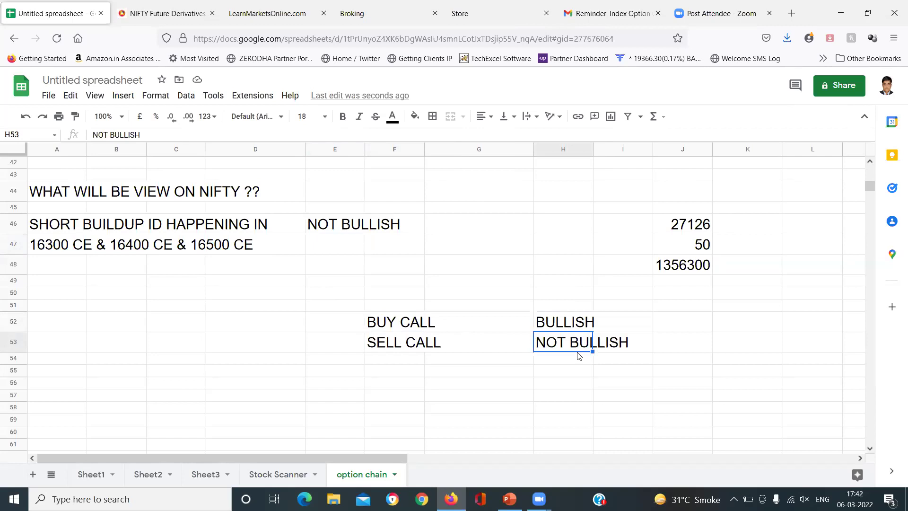
Step: Clear the buy call and sell call helper notes, including their market views, from rows 52 and 53
{"action": "key", "text": "Left"}
{"action": "key", "text": "Left"}
{"action": "key", "text": "Up"}
{"action": "key", "text": "shift+Down"}
{"action": "key", "text": "shift+Right"}
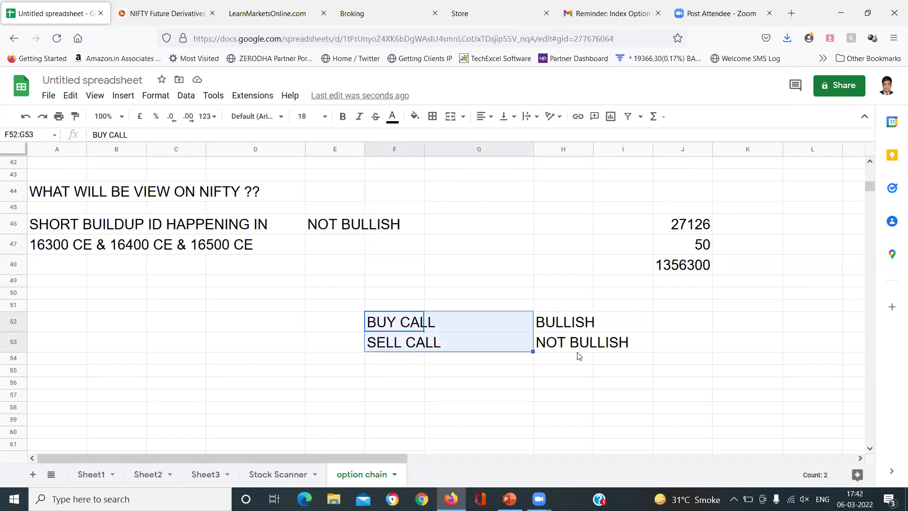
{"action": "key", "text": "shift+Right"}
{"action": "key", "text": "shift+Right"}
{"action": "key", "text": "Delete"}
Step: Set the font size of the empty range A49:H57 to 18
{"action": "key", "text": "Left"}
{"action": "key", "text": "Left"}
{"action": "key", "text": "Left"}
{"action": "key", "text": "Left"}
{"action": "key", "text": "Up"}
{"action": "key", "text": "Up"}
{"action": "key", "text": "Up"}
{"action": "key", "text": "Up"}
{"action": "key", "text": "Left"}
{"action": "key", "text": "Down"}
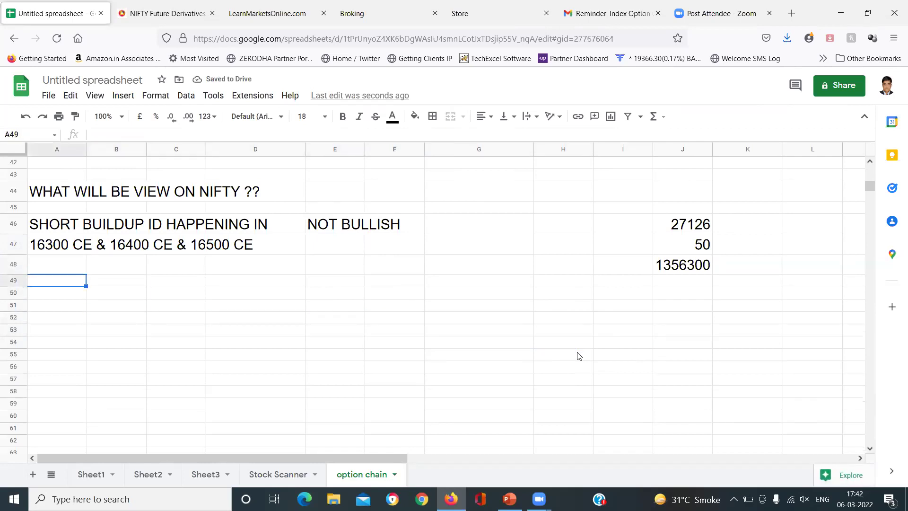
{"action": "key", "text": "shift+Right"}
{"action": "key", "text": "shift+Right"}
{"action": "key", "text": "shift+Right"}
{"action": "key", "text": "shift+Right"}
{"action": "key", "text": "shift+Right"}
{"action": "key", "text": "shift+Right"}
{"action": "key", "text": "shift+Right"}
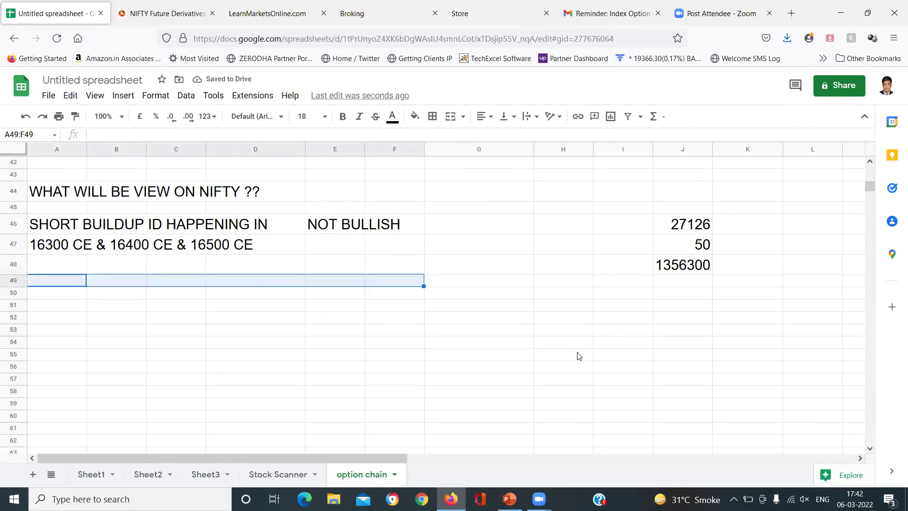
{"action": "key", "text": "shift+Down"}
{"action": "key", "text": "shift+Down"}
{"action": "key", "text": "shift+Down"}
{"action": "key", "text": "shift+Down"}
{"action": "key", "text": "shift+Down"}
{"action": "key", "text": "shift+Down"}
{"action": "key", "text": "shift+Down"}
{"action": "key", "text": "shift+Down"}
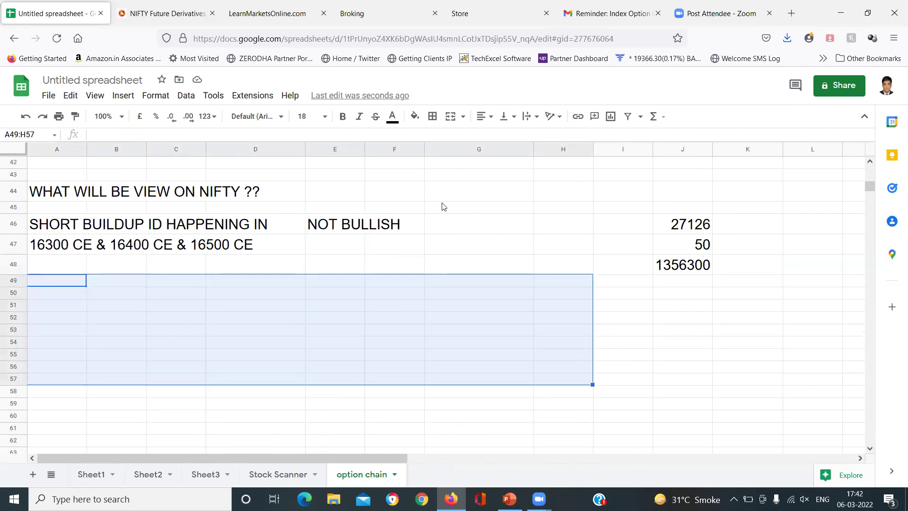
{"action": "left_click", "coordinate": [330, 121]}
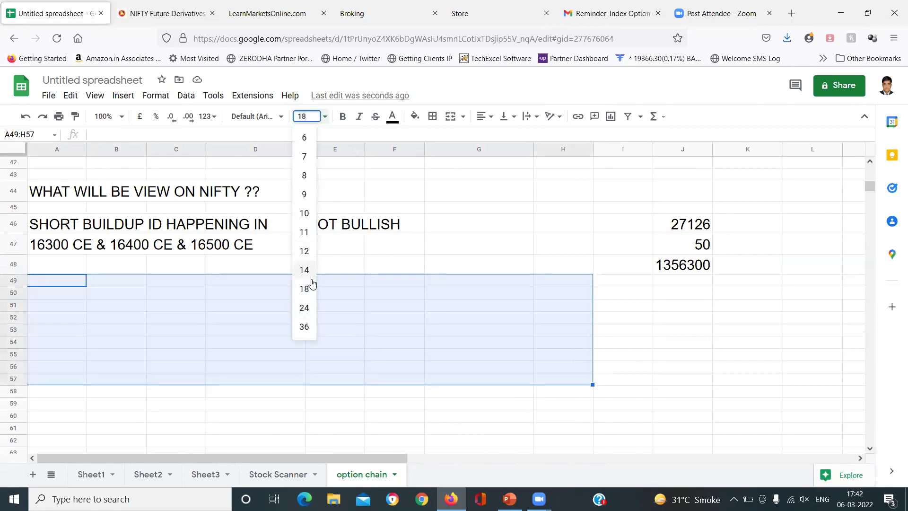
{"action": "left_click", "coordinate": [303, 289]}
Step: Examine the change in open interest and price of the 16,200 and 16,000 puts in the NSE option chain
{"action": "left_click", "coordinate": [44, 281]}
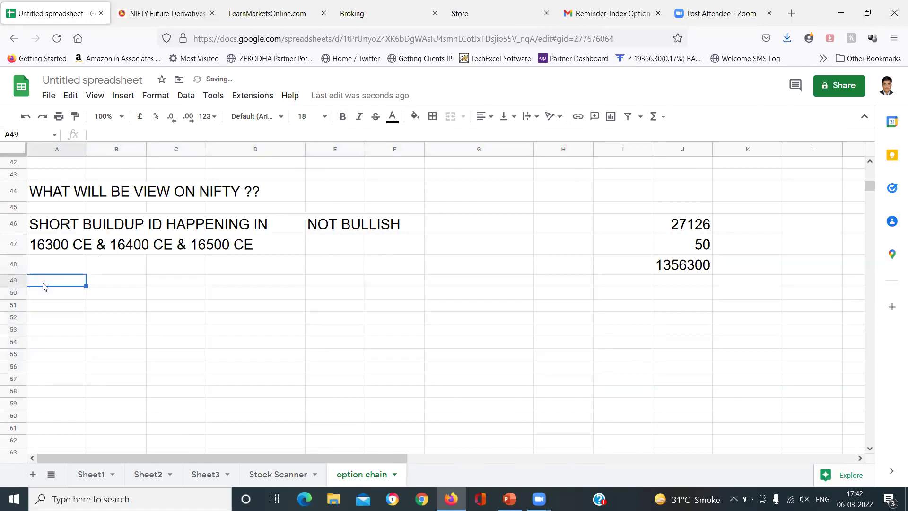
{"action": "left_click", "coordinate": [204, 5]}
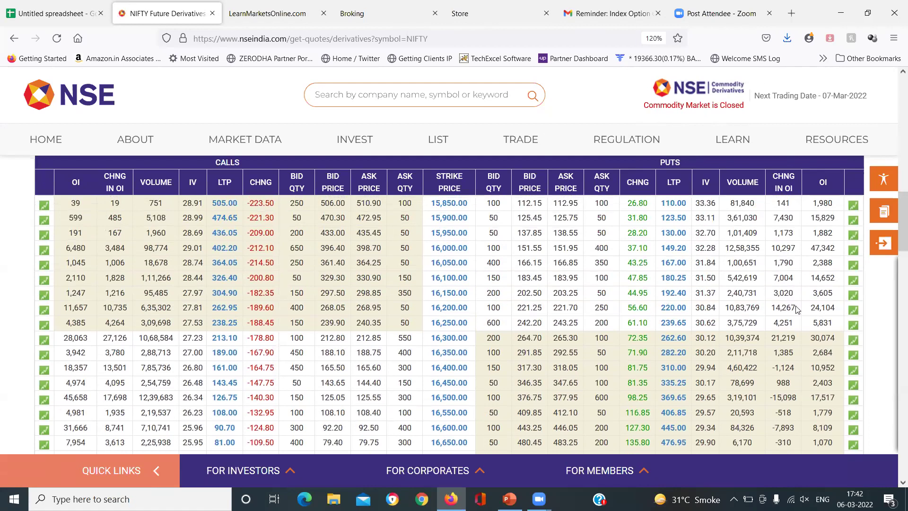
{"action": "left_click_drag", "start_coordinate": [796, 307], "coordinate": [595, 308]}
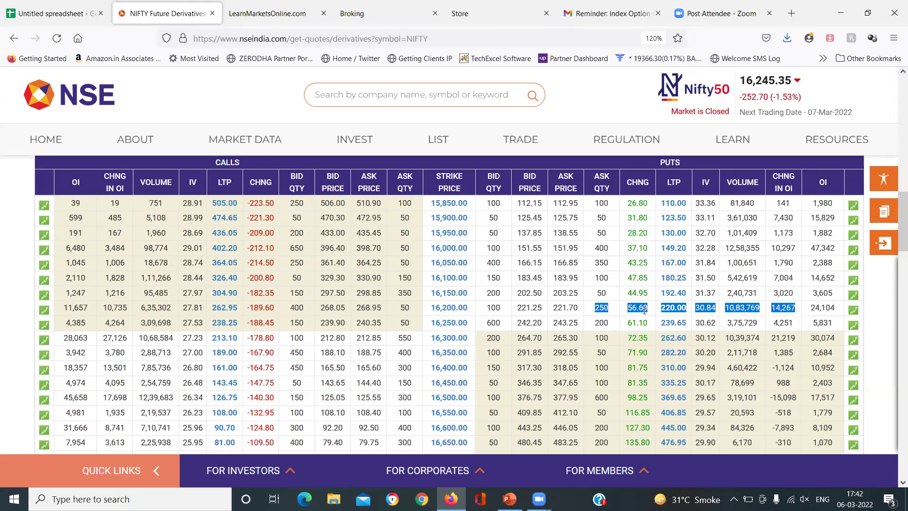
{"action": "left_click_drag", "start_coordinate": [799, 249], "coordinate": [521, 251]}
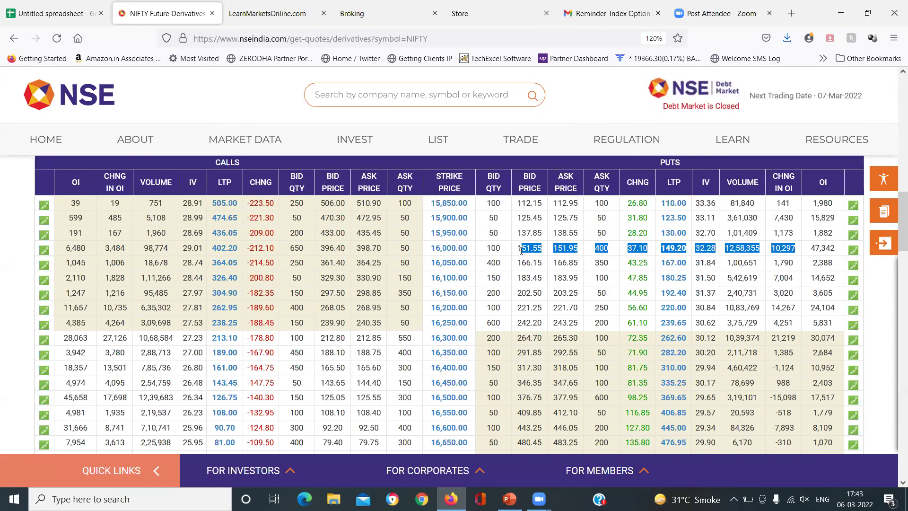
Step: Back in the spreadsheet, enter "LONG BUILDUP IS HAPPENING IN" in A49 and "16200 PE & 16000 PE" in A50
{"action": "left_click", "coordinate": [26, 6]}
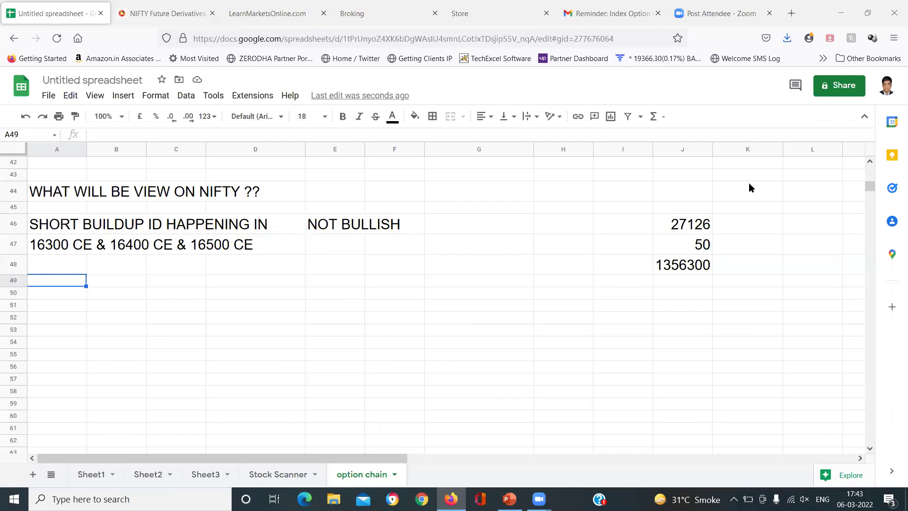
{"action": "type", "text": "LONG BUILDUP"}
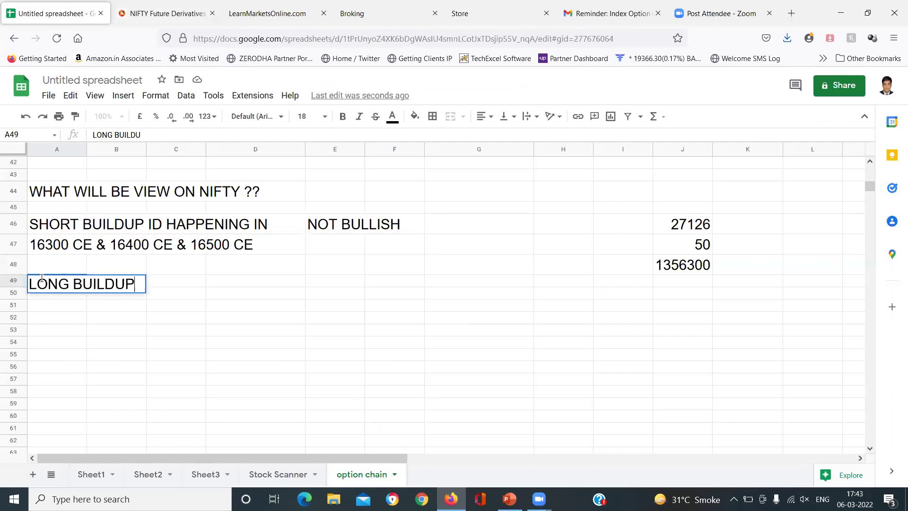
{"action": "type", "text": " IS HAPPENING IN"}
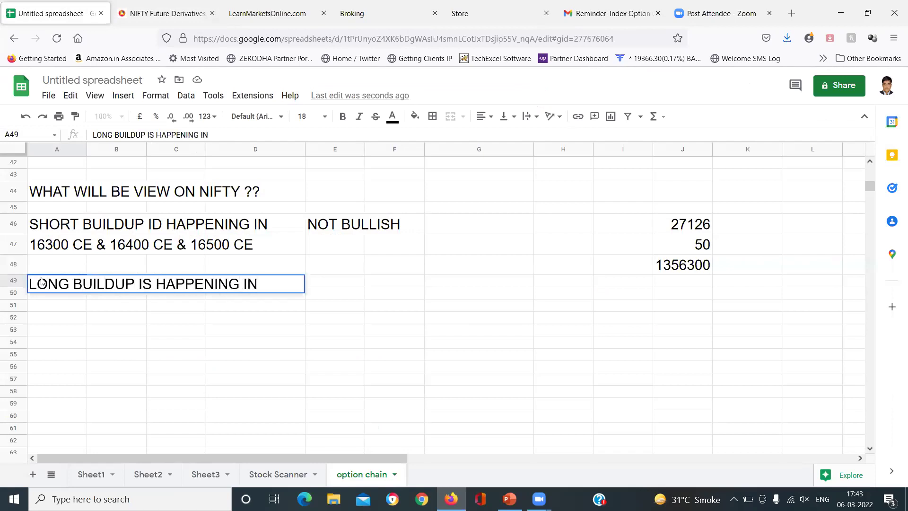
{"action": "key", "text": "Return"}
{"action": "type", "text": "1"}
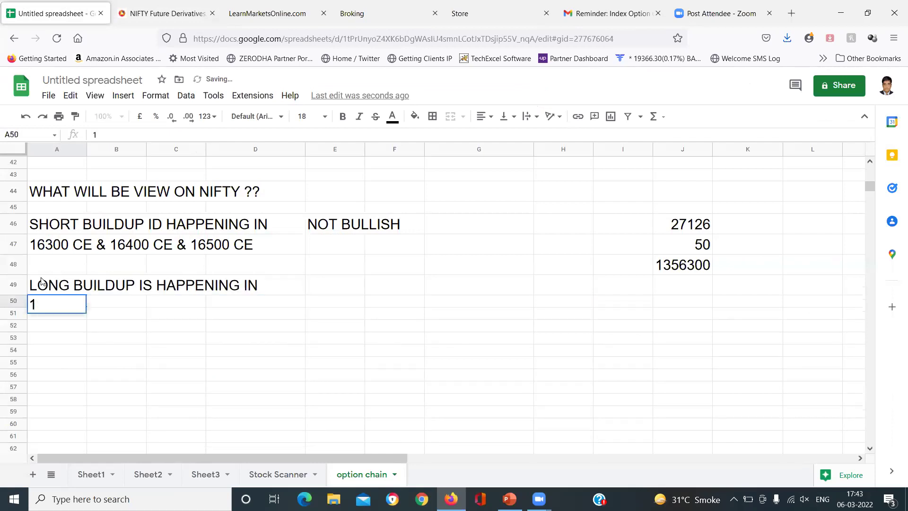
{"action": "type", "text": "6200 PE &"}
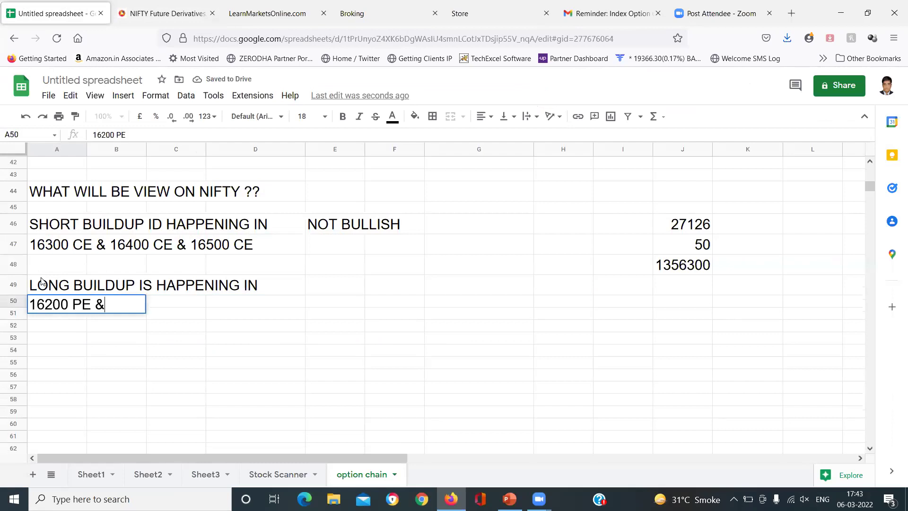
{"action": "type", "text": " 16000 PE"}
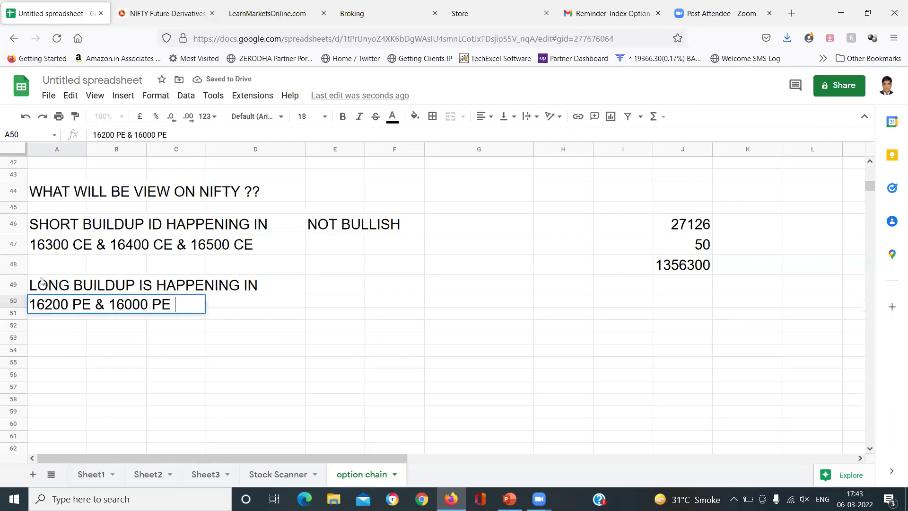
Step: Enter the conclusion "BEARISH" in E49 beside the long buildup note
{"action": "key", "text": "Right"}
{"action": "key", "text": "Right"}
{"action": "key", "text": "Right"}
{"action": "key", "text": "Right"}
{"action": "key", "text": "Up"}
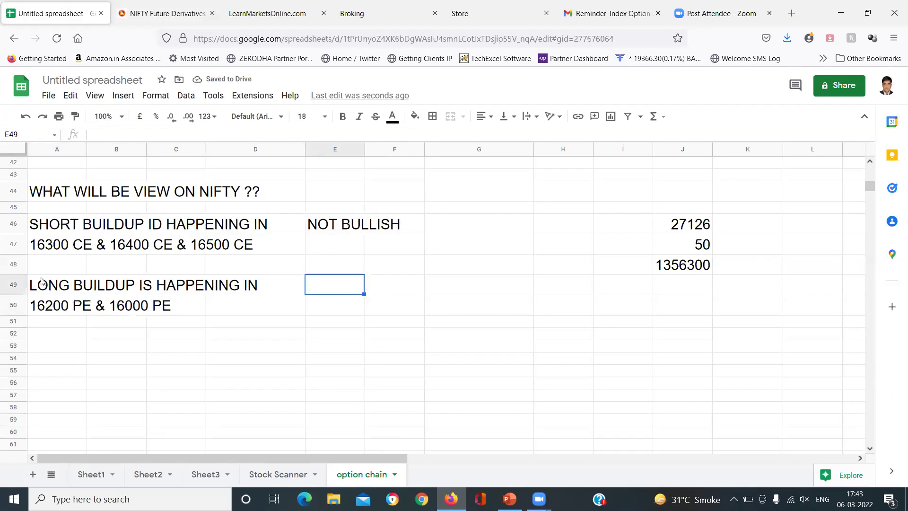
{"action": "type", "text": "BEARISH"}
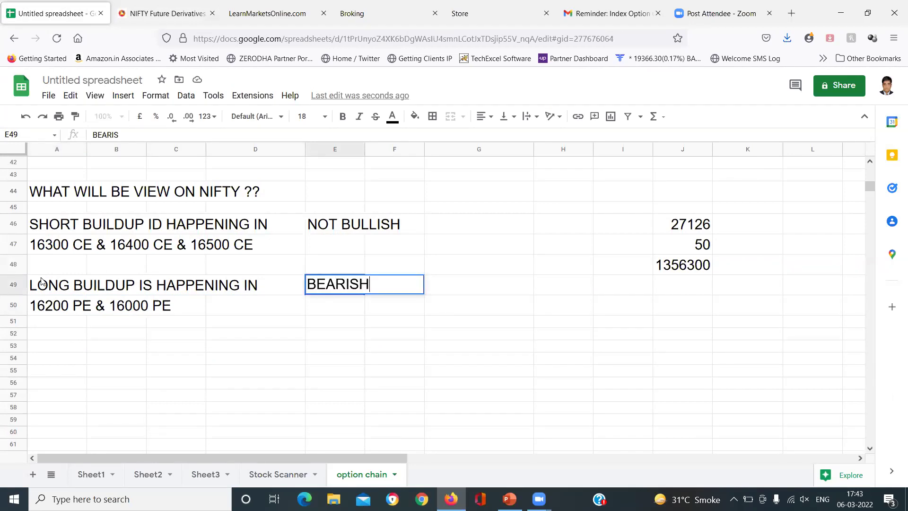
{"action": "key", "text": "Return"}
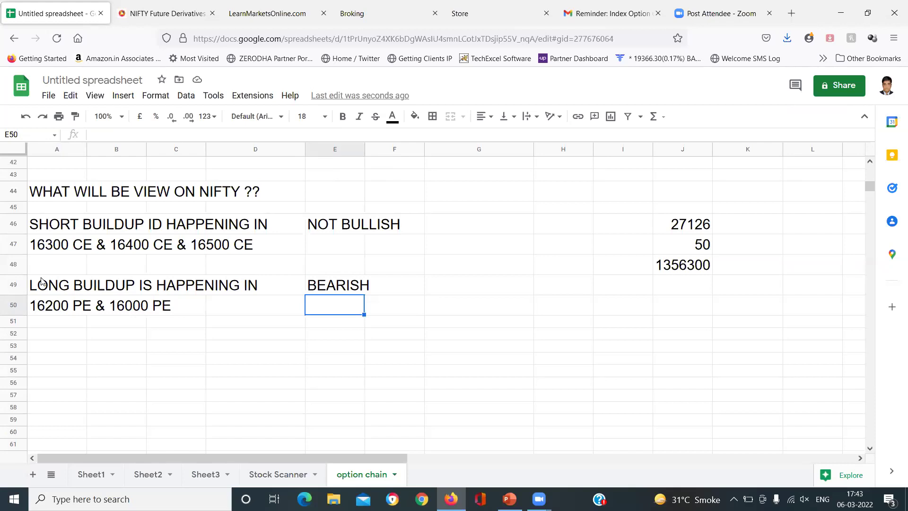
Step: Enter the label "FINAL VIEW ON NIFTY" in A52 below the long buildup note
{"action": "key", "text": "Down"}
{"action": "key", "text": "Left"}
{"action": "key", "text": "Left"}
{"action": "key", "text": "Left"}
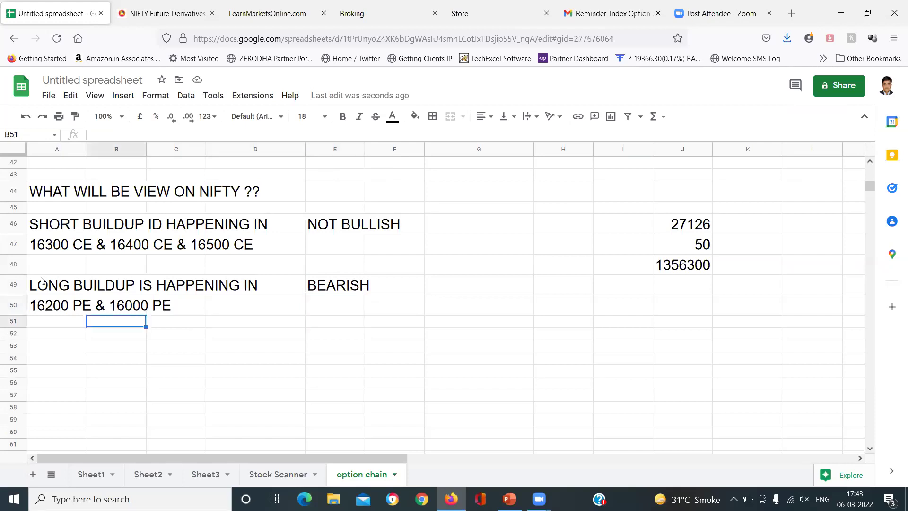
{"action": "key", "text": "Down"}
{"action": "key", "text": "Left"}
{"action": "type", "text": "FINAL"}
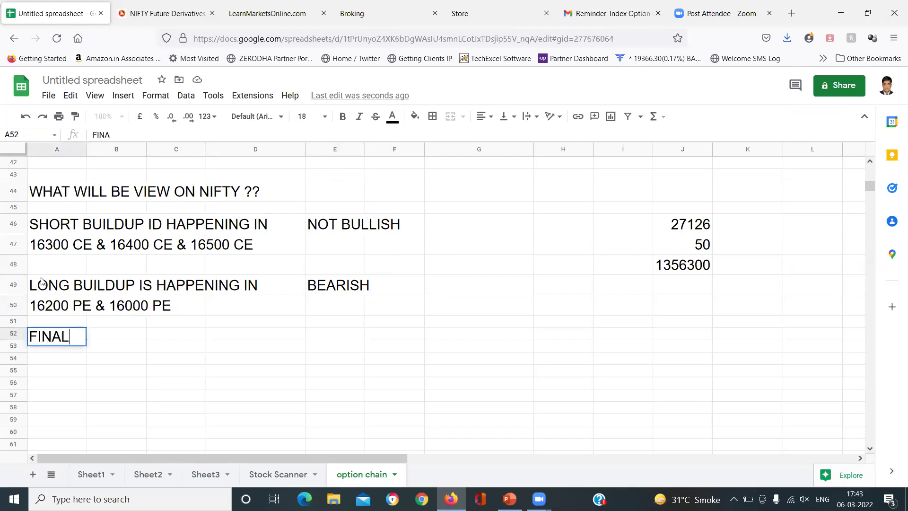
{"action": "type", "text": " VIEW ON NIFTY"}
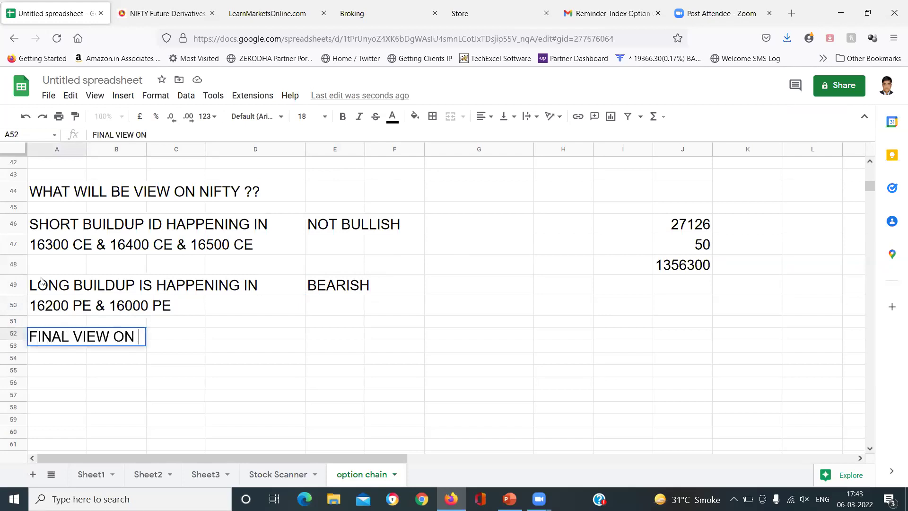
Step: Enter "BEARISH UPTO" in E52 beside the final view label
{"action": "key", "text": "Right"}
{"action": "key", "text": "Right"}
{"action": "key", "text": "Right"}
{"action": "key", "text": "Right"}
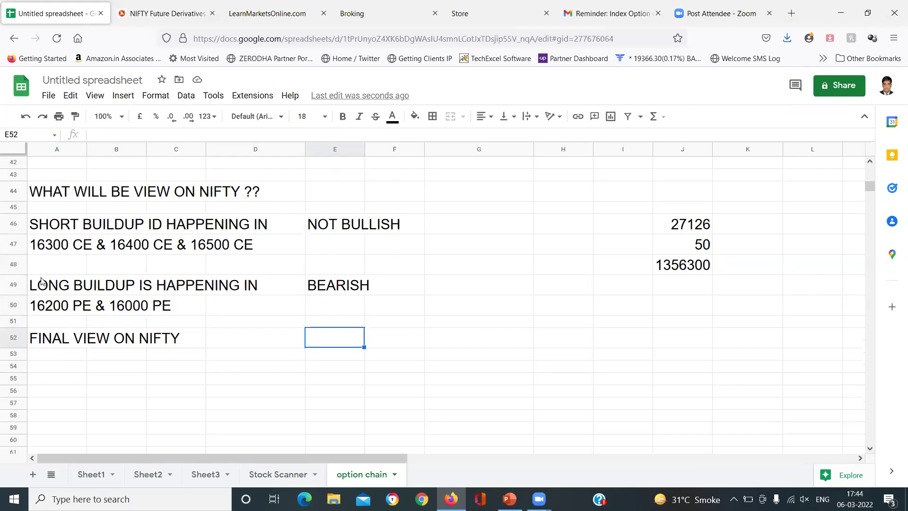
{"action": "type", "text": "BEARISH "}
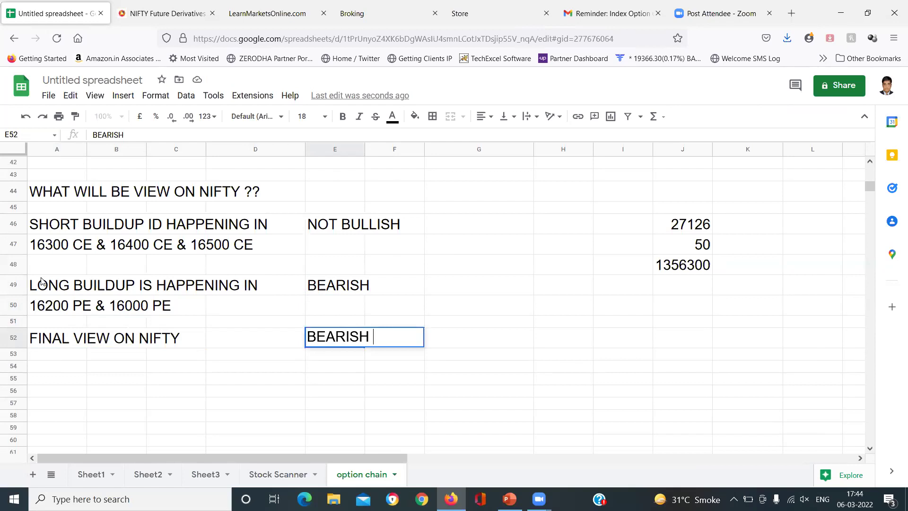
{"action": "type", "text": "UPTO"}
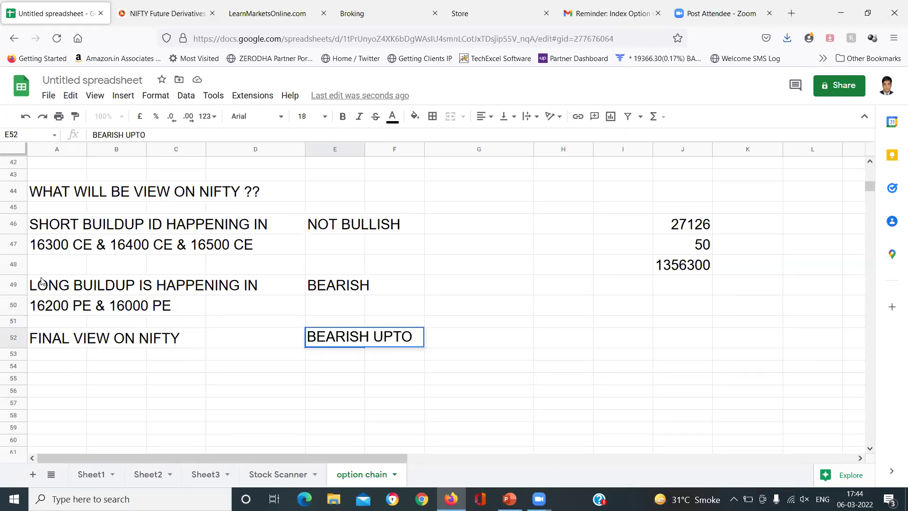
{"action": "key", "text": "Return"}
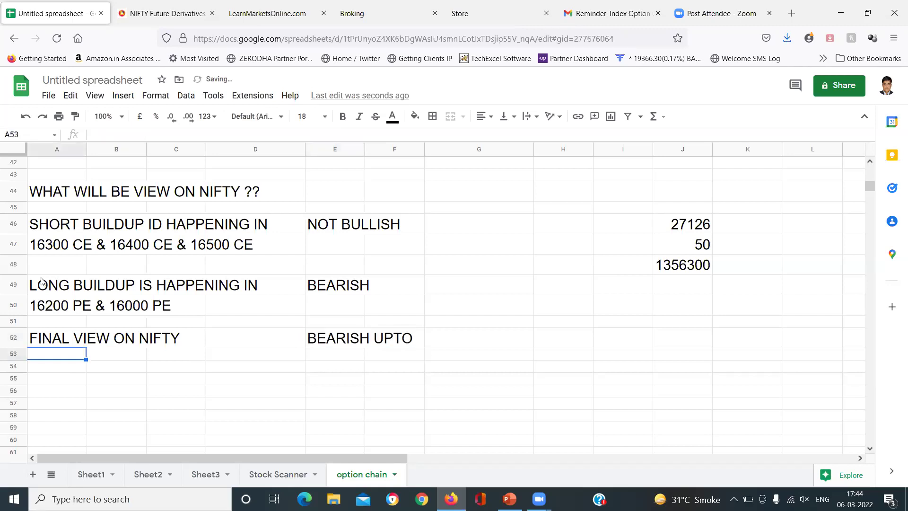
Step: Review the NIFTY range till 10th March and the resistance and support notes above the final view
{"action": "key", "text": "Right"}
{"action": "key", "text": "Right"}
{"action": "key", "text": "Right"}
{"action": "key", "text": "Right"}
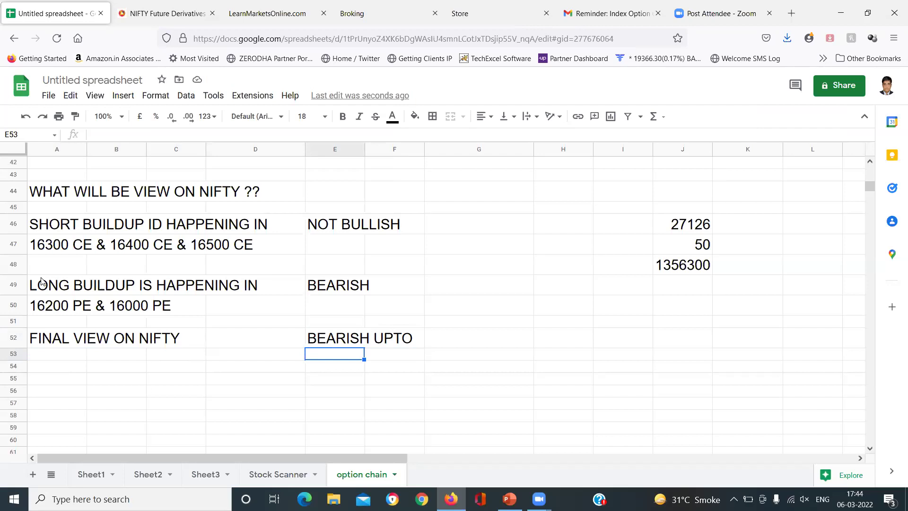
{"action": "key", "text": "Up"}
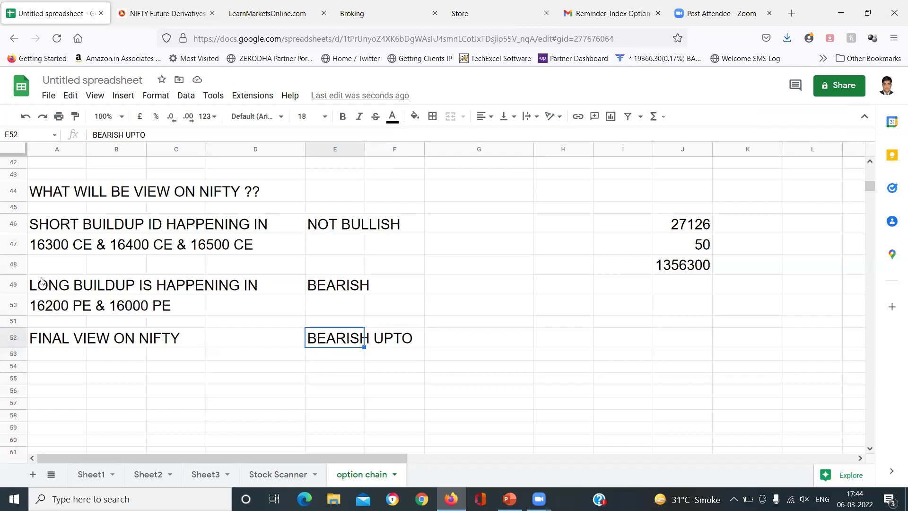
{"action": "key", "text": "Up"}
{"action": "key", "text": "Up"}
{"action": "key", "text": "Up"}
{"action": "key", "text": "Up"}
{"action": "key", "text": "Up"}
{"action": "key", "text": "Up"}
{"action": "key", "text": "Up"}
{"action": "key", "text": "Up"}
{"action": "key", "text": "Up"}
{"action": "key", "text": "Up"}
{"action": "key", "text": "Up"}
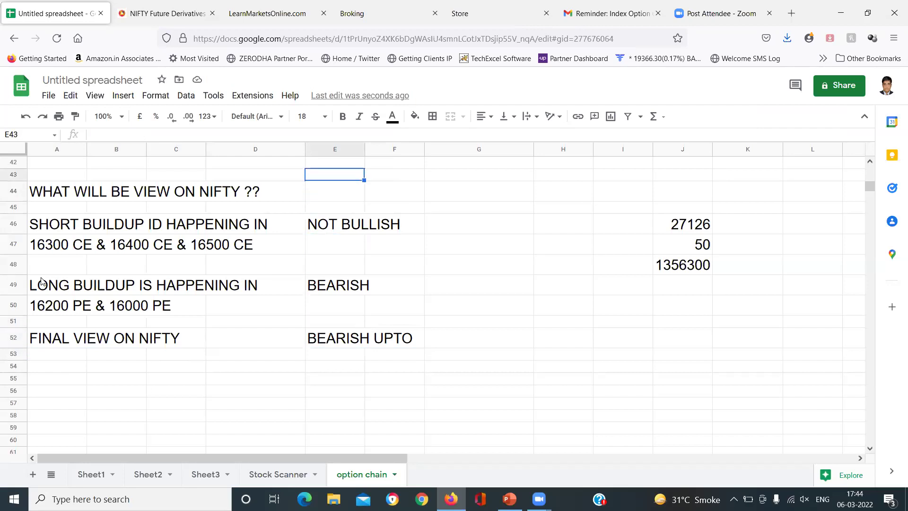
{"action": "key", "text": "Up"}
{"action": "key", "text": "Up"}
{"action": "key", "text": "Up"}
{"action": "key", "text": "Up"}
{"action": "key", "text": "Up"}
{"action": "key", "text": "Up"}
{"action": "key", "text": "Up"}
{"action": "key", "text": "Up"}
{"action": "key", "text": "Up"}
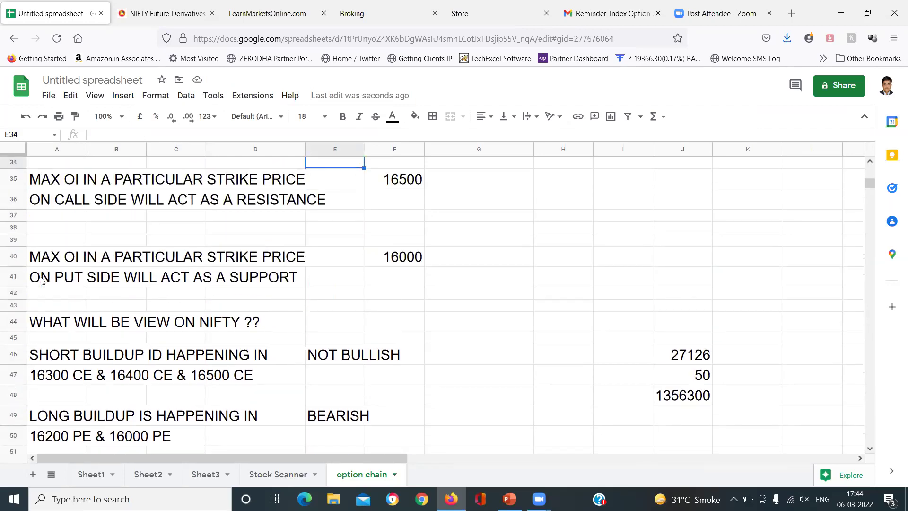
{"action": "key", "text": "Up"}
{"action": "key", "text": "Down"}
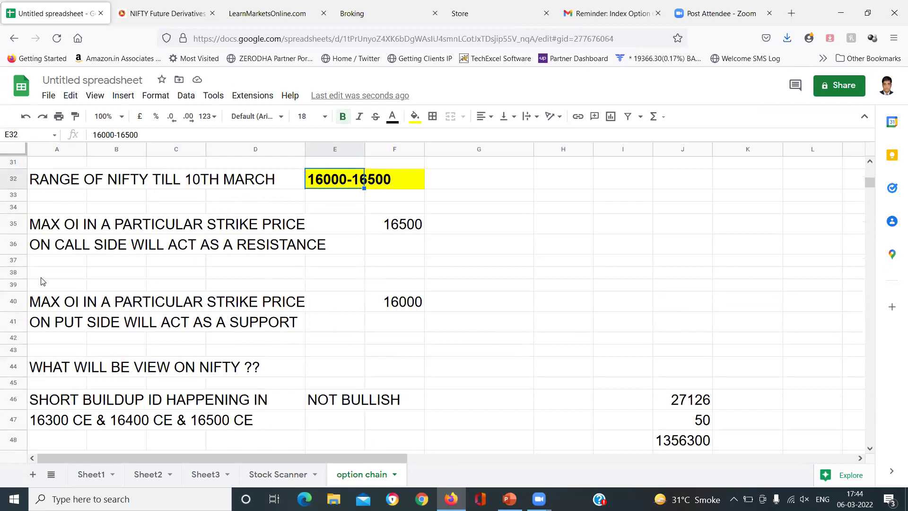
{"action": "key", "text": "Down"}
{"action": "key", "text": "Up"}
{"action": "key", "text": "Down"}
{"action": "key", "text": "Down"}
{"action": "key", "text": "Down"}
{"action": "key", "text": "Down"}
{"action": "key", "text": "Down"}
{"action": "key", "text": "Down"}
{"action": "key", "text": "Down"}
{"action": "key", "text": "Down"}
{"action": "key", "text": "Down"}
{"action": "key", "text": "Down"}
{"action": "key", "text": "Down"}
{"action": "key", "text": "Down"}
{"action": "key", "text": "Down"}
{"action": "key", "text": "Down"}
{"action": "key", "text": "Down"}
{"action": "key", "text": "Down"}
{"action": "key", "text": "Down"}
{"action": "key", "text": "Down"}
{"action": "key", "text": "Down"}
{"action": "key", "text": "Down"}
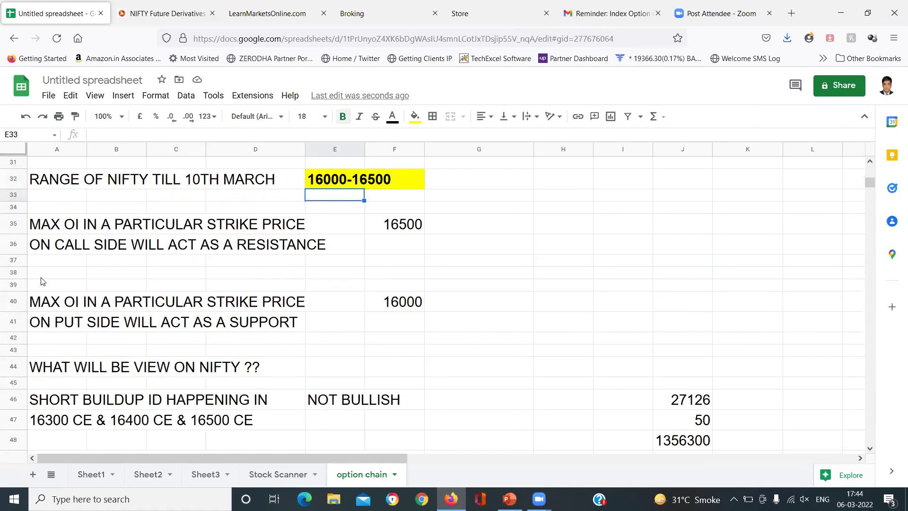
Step: Enter the target level 16000 in E53 below "BEARISH UPTO"
{"action": "key", "text": "Down"}
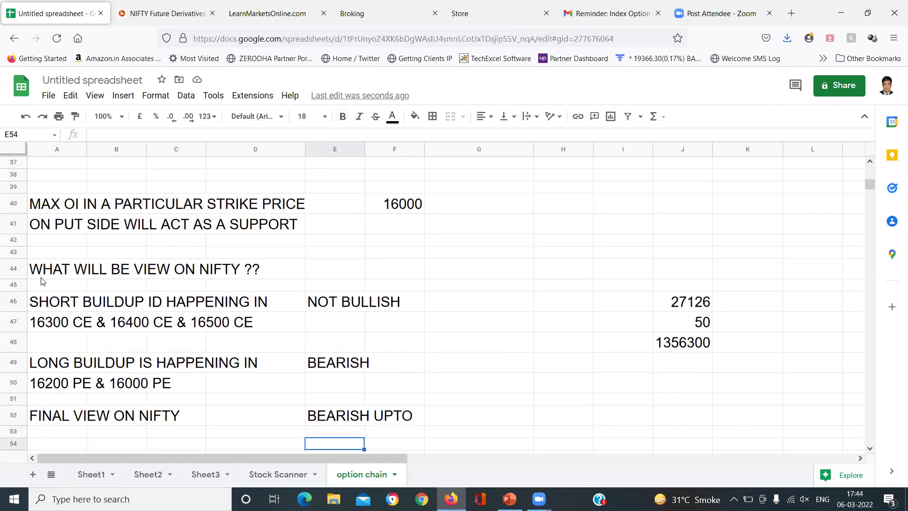
{"action": "key", "text": "Up"}
{"action": "type", "text": "1"}
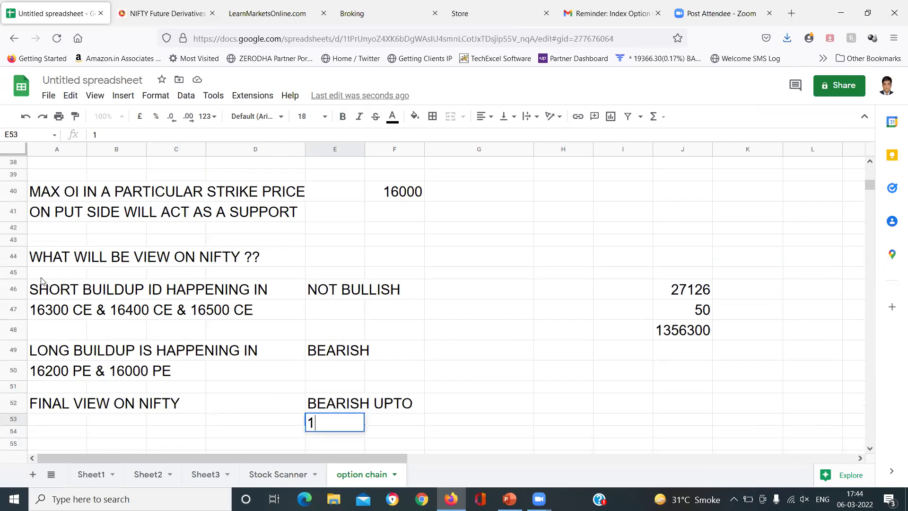
{"action": "type", "text": "6000"}
{"action": "key", "text": "Return"}
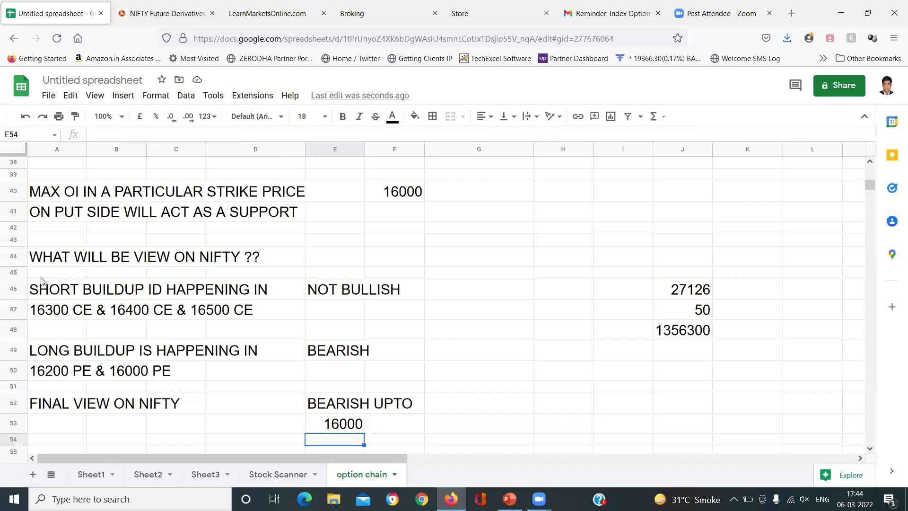
Step: Enter the question "IS THIS DATA UPDATE LIVE IN MARKET ??" in A55 below the final view
{"action": "key", "text": "Down"}
{"action": "key", "text": "Down"}
{"action": "key", "text": "Down"}
{"action": "key", "text": "Down"}
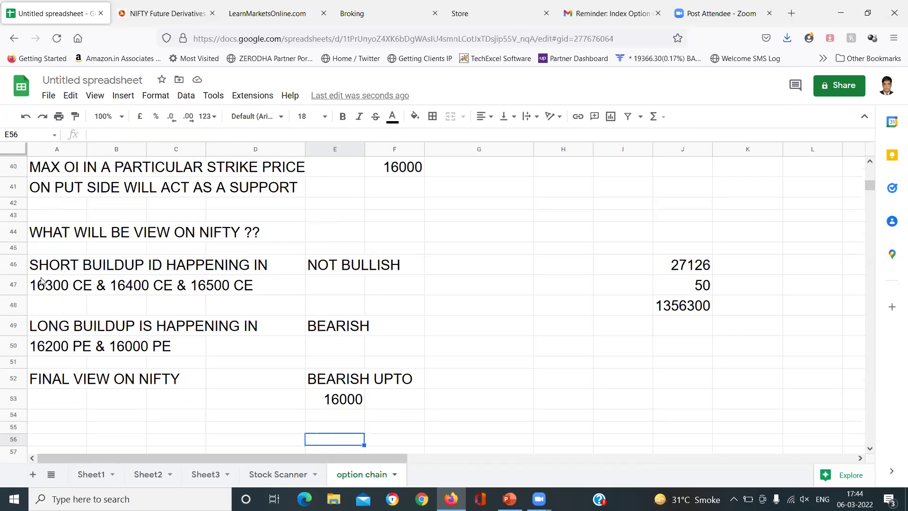
{"action": "key", "text": "Left"}
{"action": "key", "text": "Left"}
{"action": "key", "text": "Left"}
{"action": "key", "text": "Left"}
{"action": "key", "text": "Up"}
{"action": "key", "text": "Up"}
{"action": "key", "text": "Up"}
{"action": "key", "text": "Down"}
{"action": "key", "text": "Down"}
{"action": "key", "text": "Down"}
{"action": "key", "text": "Down"}
{"action": "key", "text": "Down"}
{"action": "key", "text": "Down"}
{"action": "key", "text": "Down"}
{"action": "key", "text": "Down"}
{"action": "key", "text": "Up"}
{"action": "key", "text": "Up"}
{"action": "key", "text": "Up"}
{"action": "key", "text": "Up"}
{"action": "key", "text": "Up"}
{"action": "key", "text": "Up"}
{"action": "key", "text": "Up"}
{"action": "key", "text": "Up"}
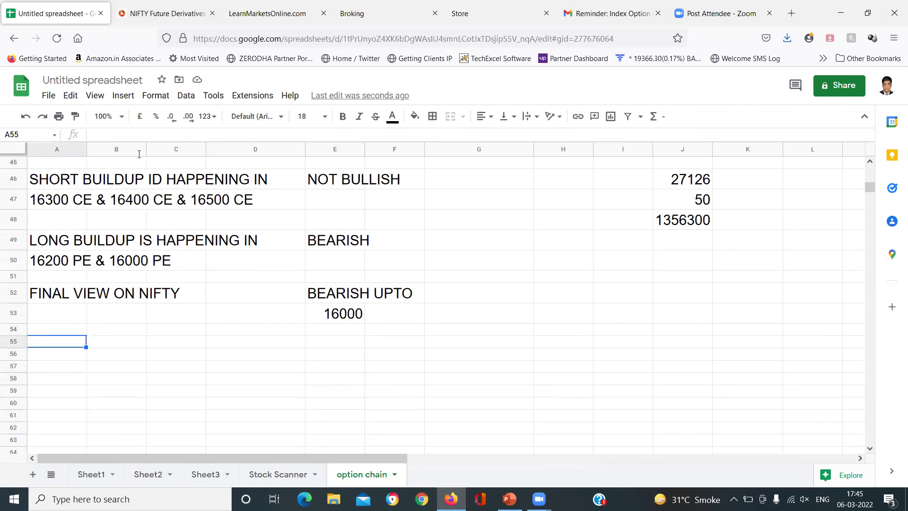
{"action": "type", "text": "CAN"}
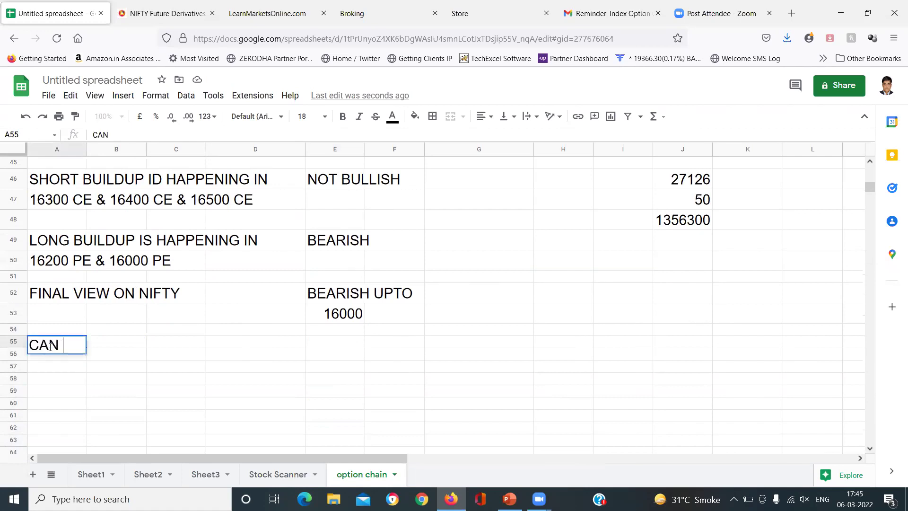
{"action": "key", "text": "BackSpace"}
{"action": "key", "text": "BackSpace"}
{"action": "type", "text": "IS THIS DATA UPDATE "}
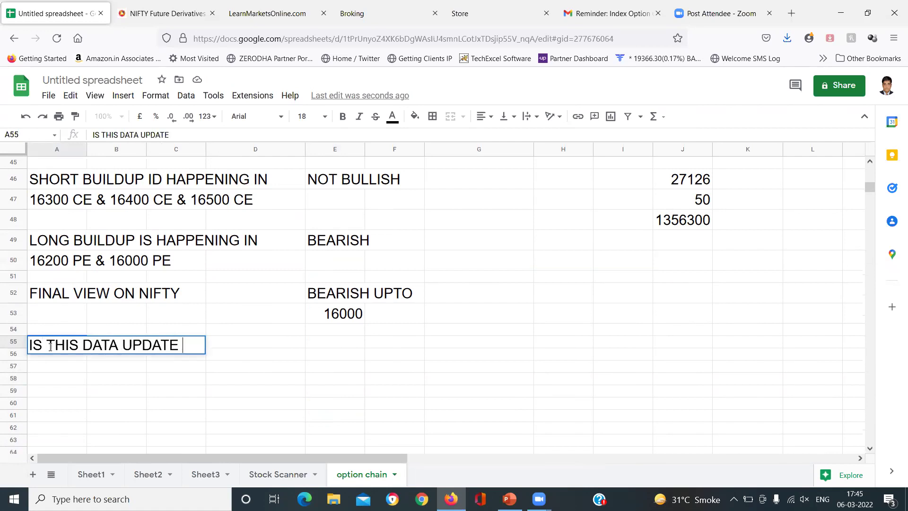
{"action": "type", "text": "LIVE IN MARK"}
{"action": "type", "text": "ERT"}
{"action": "key", "text": "BackSpace"}
{"action": "key", "text": "BackSpace"}
{"action": "type", "text": "T ?"}
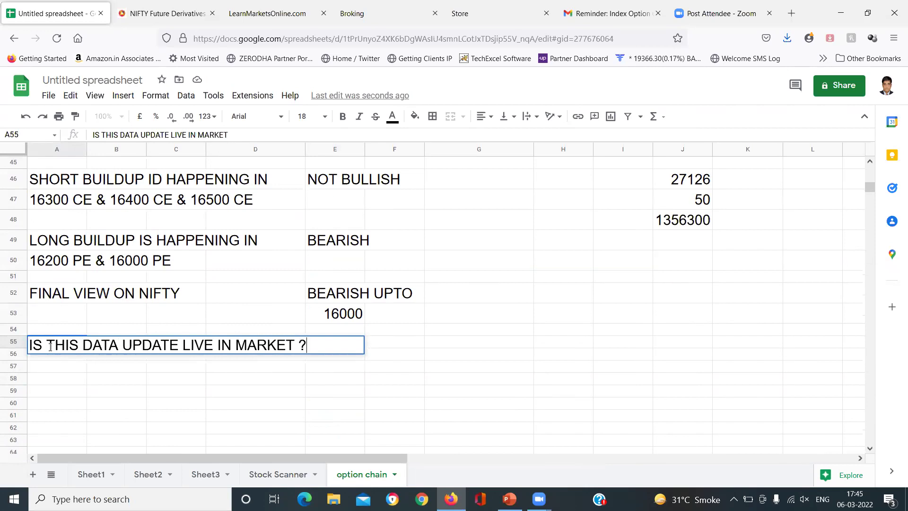
{"action": "type", "text": "?"}
{"action": "key", "text": "Return"}
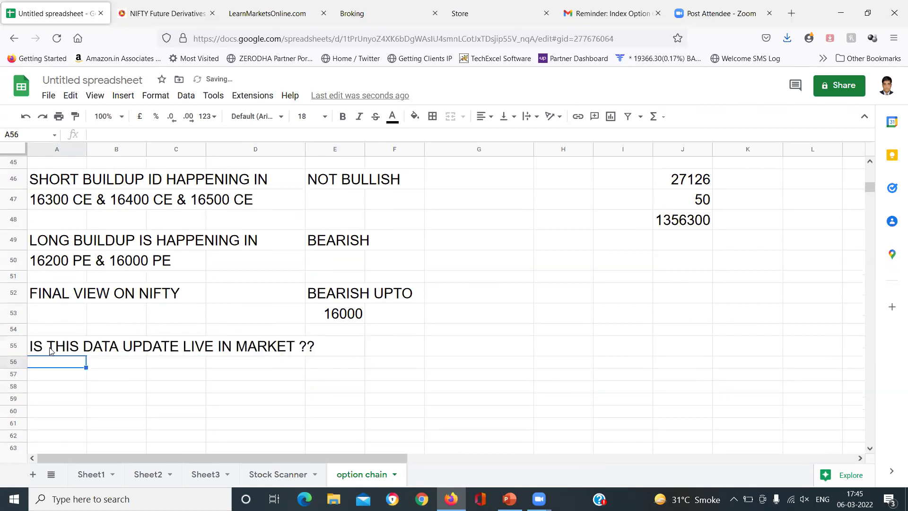
Step: Glance at the NSE option chain and enter the question "THIS DATA MAY CHANGE ?" in A56 of the sheet
{"action": "left_click", "coordinate": [158, 4]}
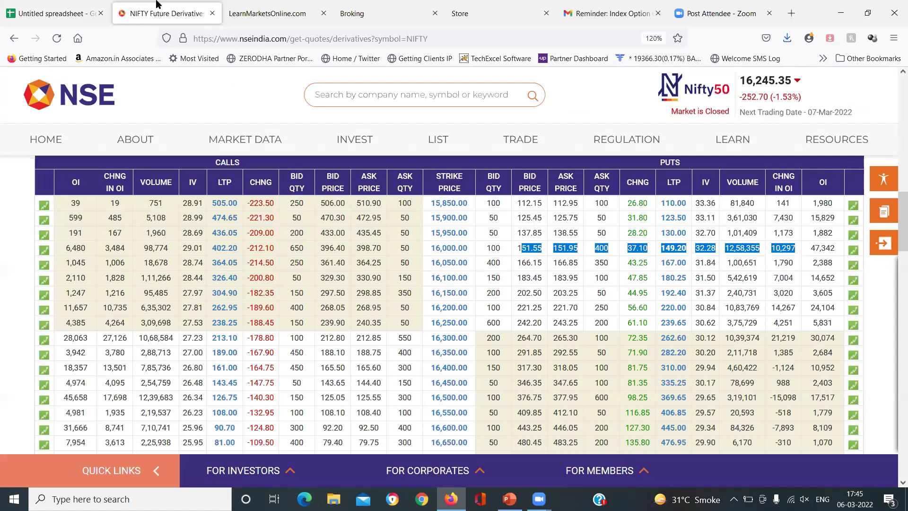
{"action": "left_click", "coordinate": [71, 7]}
{"action": "type", "text": "THIS DATA M"}
{"action": "type", "text": "AY CHNAGE"}
{"action": "key", "text": "BackSpace"}
{"action": "key", "text": "BackSpace"}
{"action": "key", "text": "BackSpace"}
{"action": "key", "text": "BackSpace"}
{"action": "type", "text": "NGE ?"}
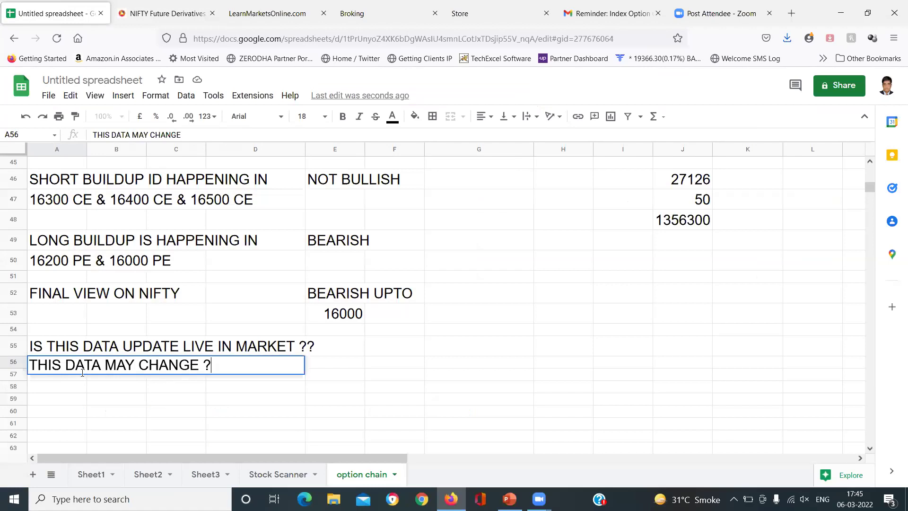
{"action": "key", "text": "Return"}
Step: Answer the live update and data change questions with "YES" in F55 and F56
{"action": "key", "text": "Up"}
{"action": "key", "text": "Right"}
{"action": "key", "text": "Right"}
{"action": "key", "text": "Right"}
{"action": "key", "text": "Right"}
{"action": "key", "text": "Right"}
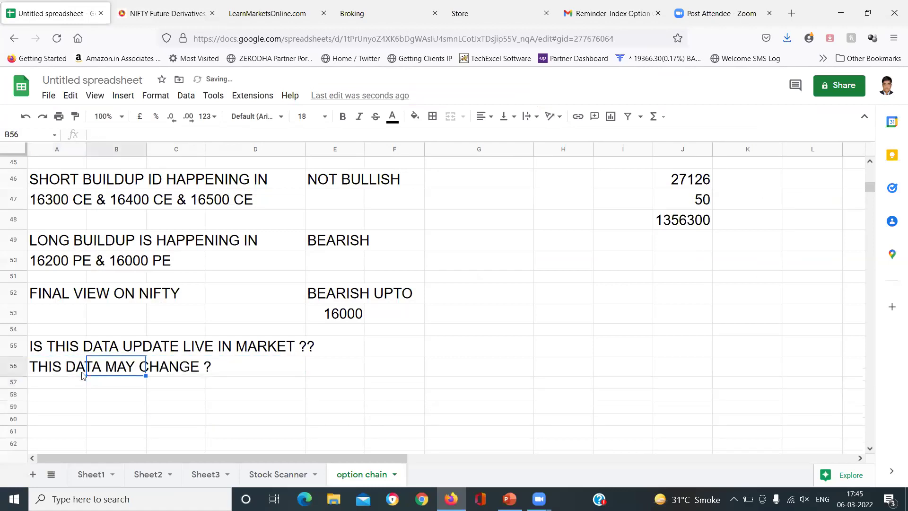
{"action": "key", "text": "Up"}
{"action": "type", "text": "YES"}
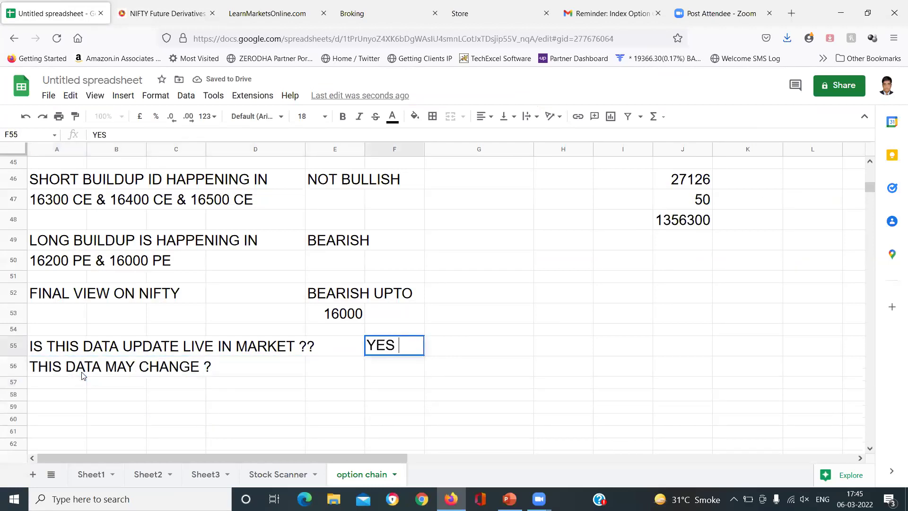
{"action": "key", "text": "Return"}
{"action": "type", "text": "YES"}
{"action": "key", "text": "Return"}
Step: Enter "WE HAVE TO TRACK THIS DATA IN EVERY 30 MINS OR 1 HOUR GAP ?" in A57
{"action": "key", "text": "Left"}
{"action": "key", "text": "Left"}
{"action": "key", "text": "Left"}
{"action": "key", "text": "Left"}
{"action": "key", "text": "Left"}
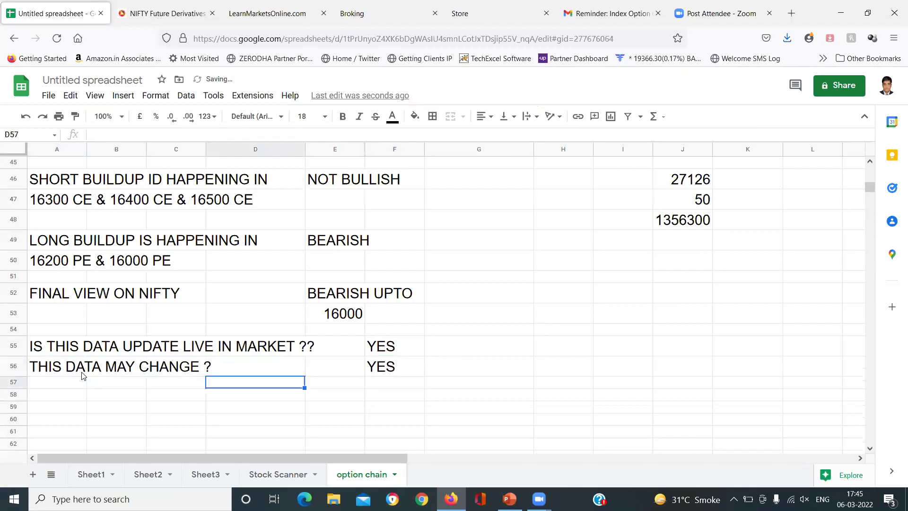
{"action": "type", "text": "WE "}
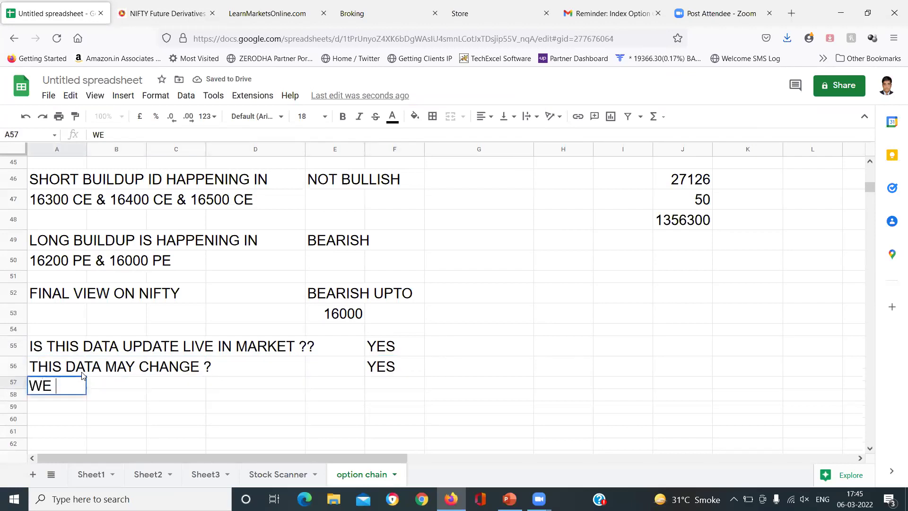
{"action": "type", "text": "HAVE TO TRAC"}
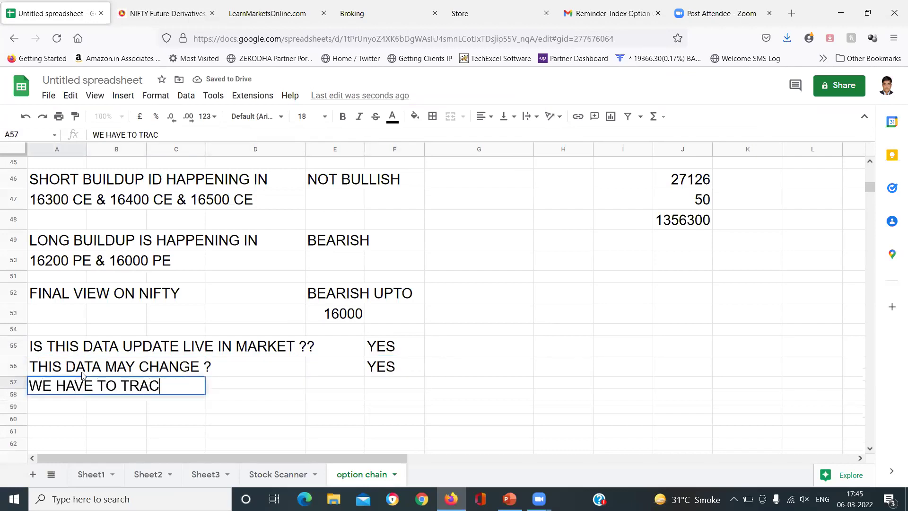
{"action": "type", "text": "K THIS D"}
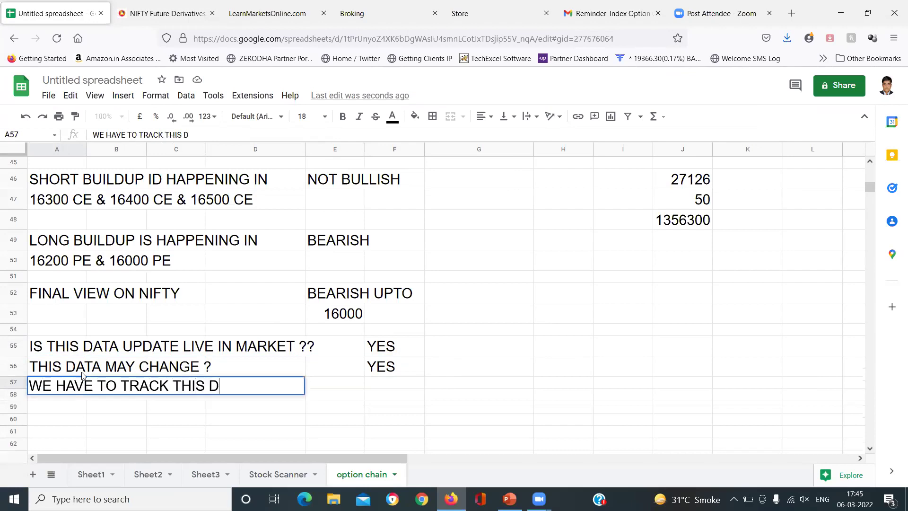
{"action": "type", "text": "ATA IN EVERY 30"}
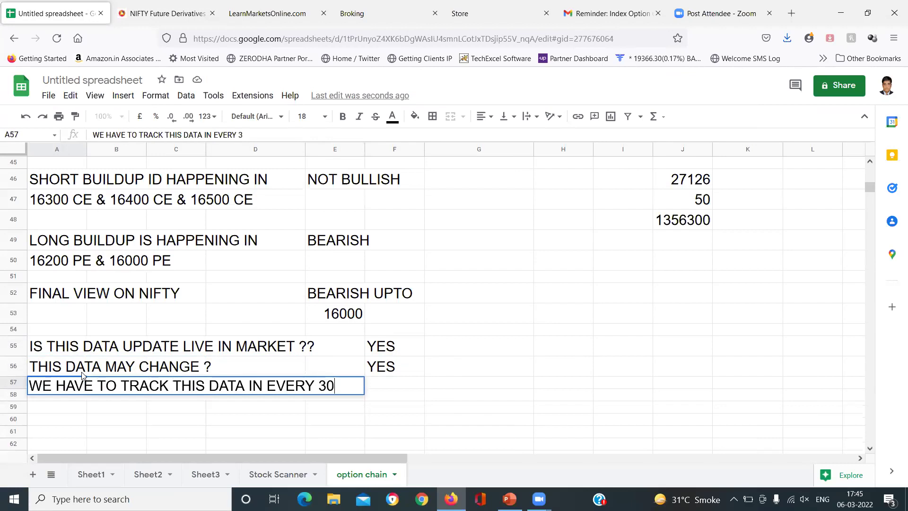
{"action": "type", "text": " MINS OR"}
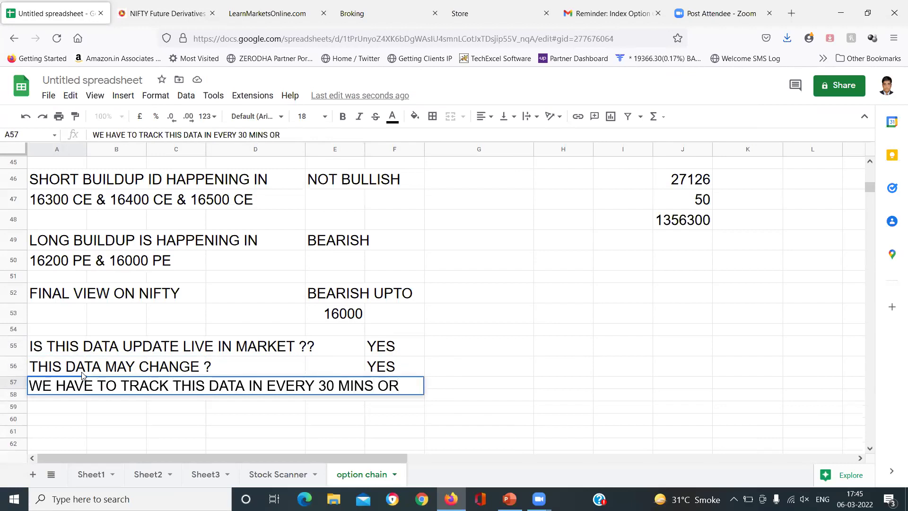
{"action": "type", "text": " 1 HOUR G"}
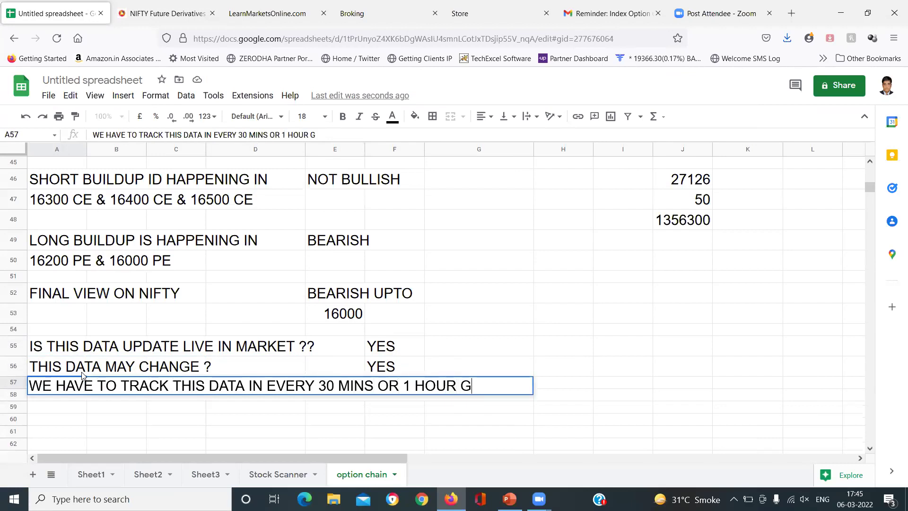
{"action": "type", "text": "AP ?"}
Step: Enter the answer "YES" in H57 beside the data tracking question
{"action": "key", "text": "Right"}
{"action": "key", "text": "Right"}
{"action": "key", "text": "Right"}
{"action": "key", "text": "Right"}
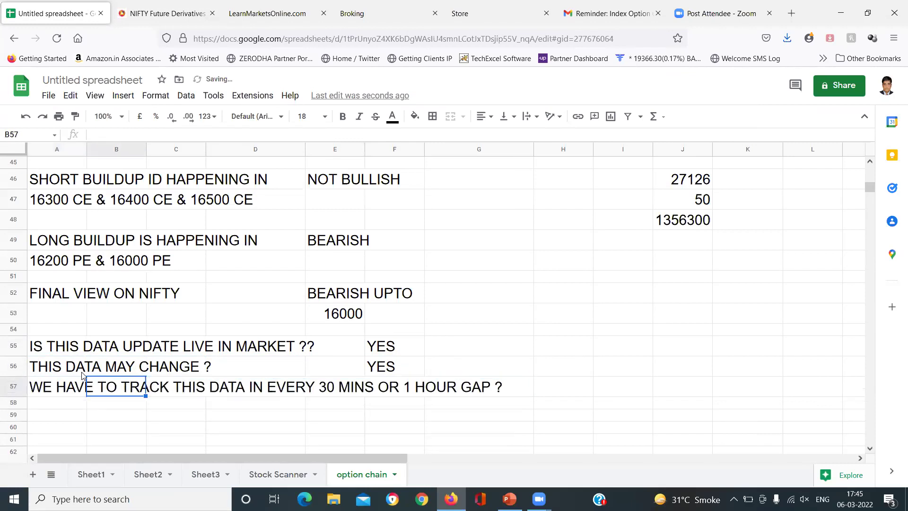
{"action": "key", "text": "Right"}
{"action": "key", "text": "Right"}
{"action": "key", "text": "Right"}
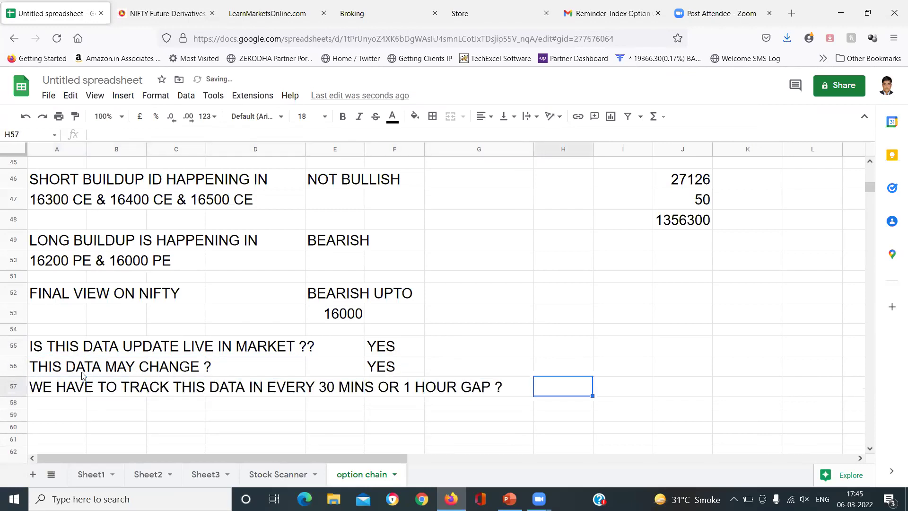
{"action": "type", "text": "YES"}
{"action": "key", "text": "Return"}
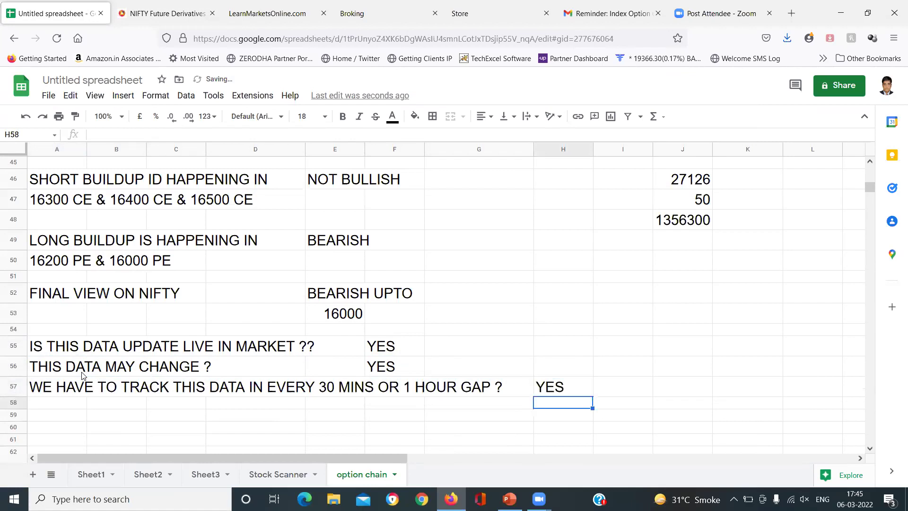
{"action": "key", "text": "Up"}
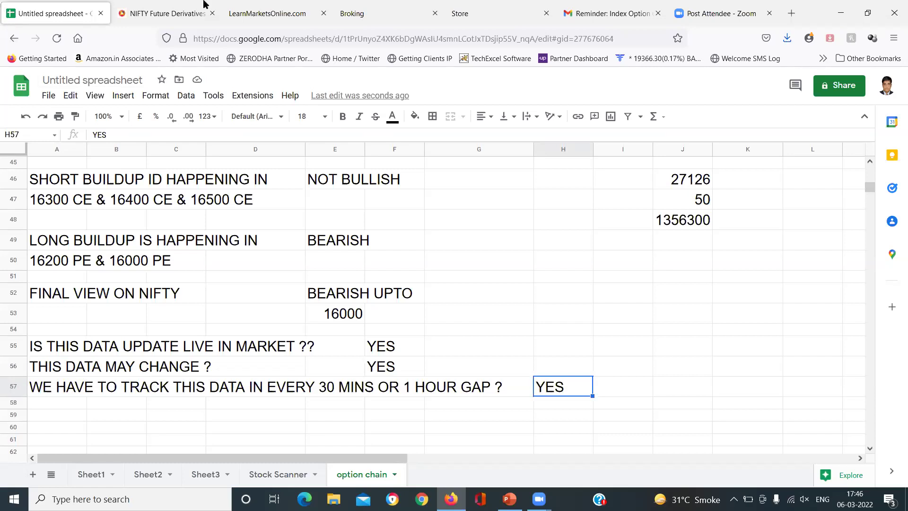
Step: Look over the NSE NIFTY option chain and the course listings on the LearnMarketsOnline store page
{"action": "left_click", "coordinate": [142, 5]}
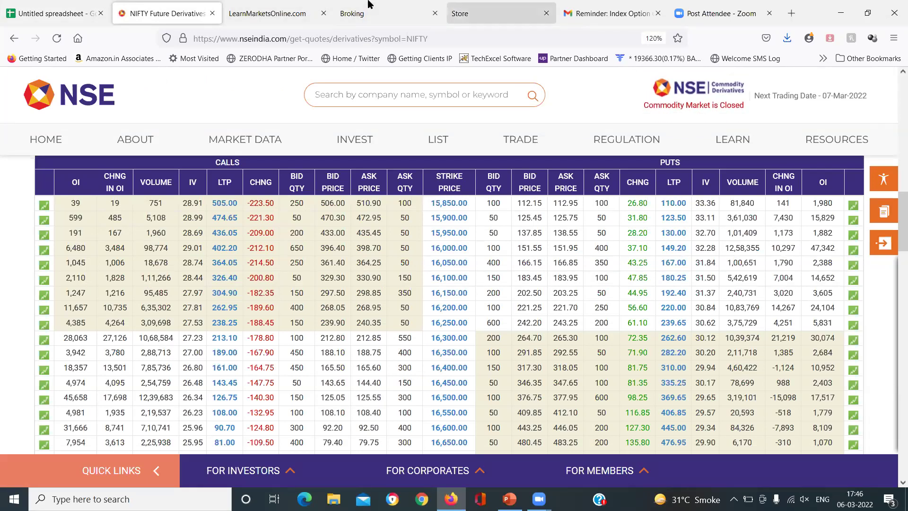
{"action": "key", "text": "ctrl+5"}
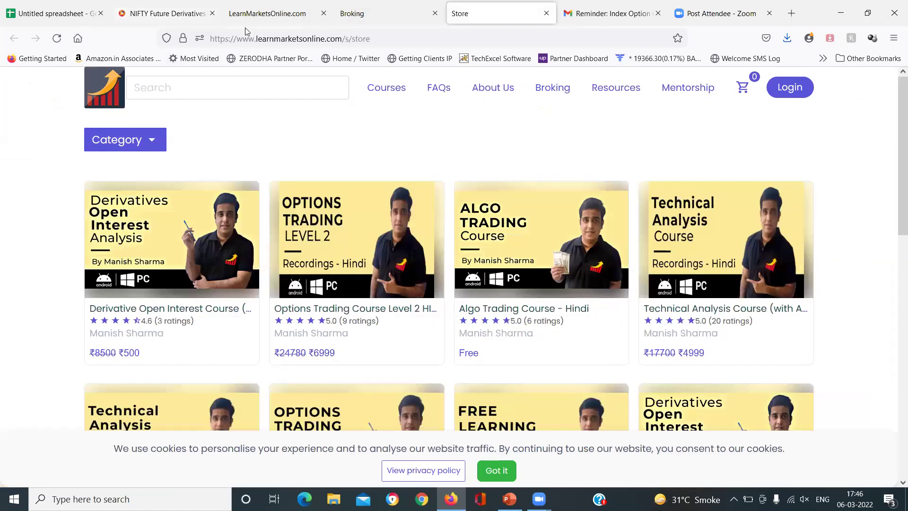
{"action": "left_click", "coordinate": [325, 34]}
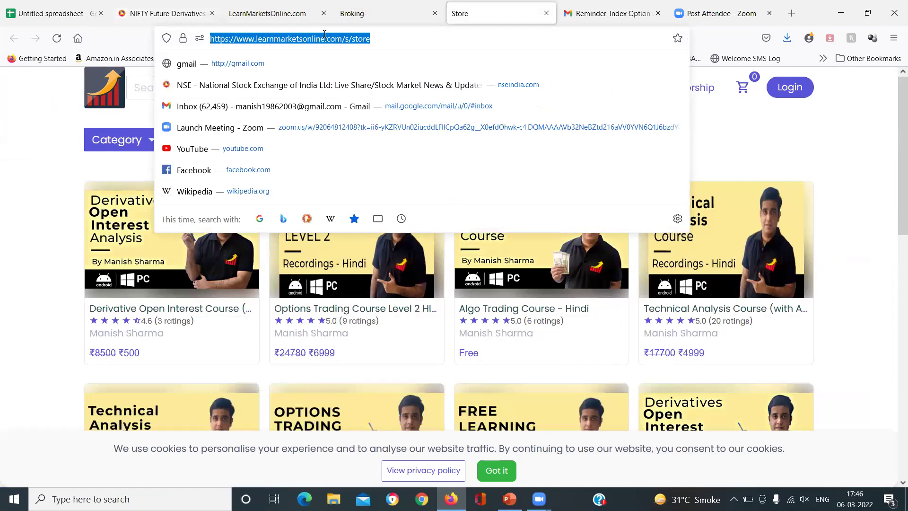
{"action": "key", "text": "Escape"}
{"action": "left_click", "coordinate": [349, 141]}
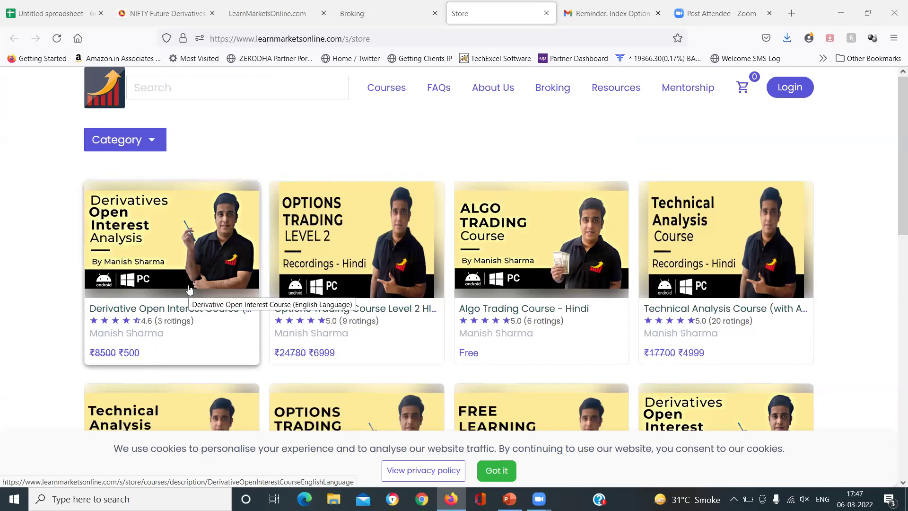
Step: Recheck the NSE option chain and review the sheet's notes from the data tracking questions up to the NIFTY view question in A44
{"action": "left_click", "coordinate": [51, 4]}
{"action": "left_click", "coordinate": [135, 6]}
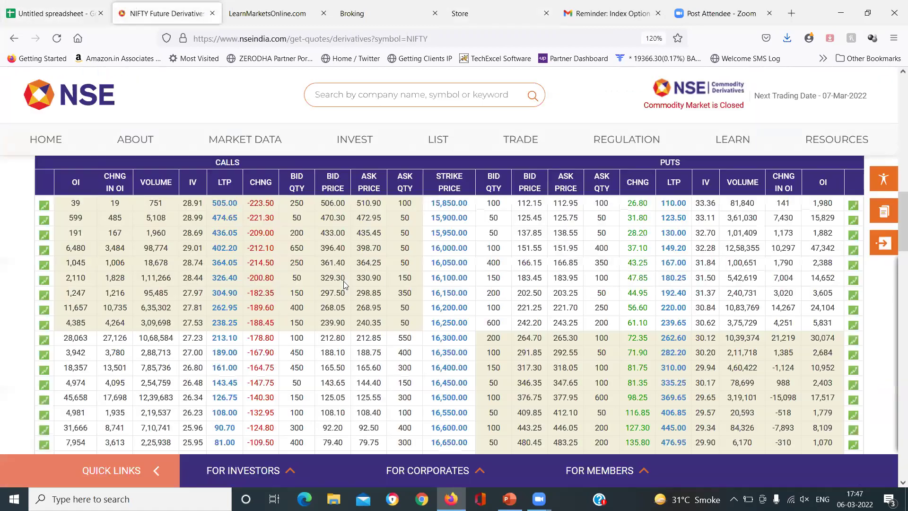
{"action": "left_click", "coordinate": [73, 4]}
{"action": "left_click", "coordinate": [274, 325]}
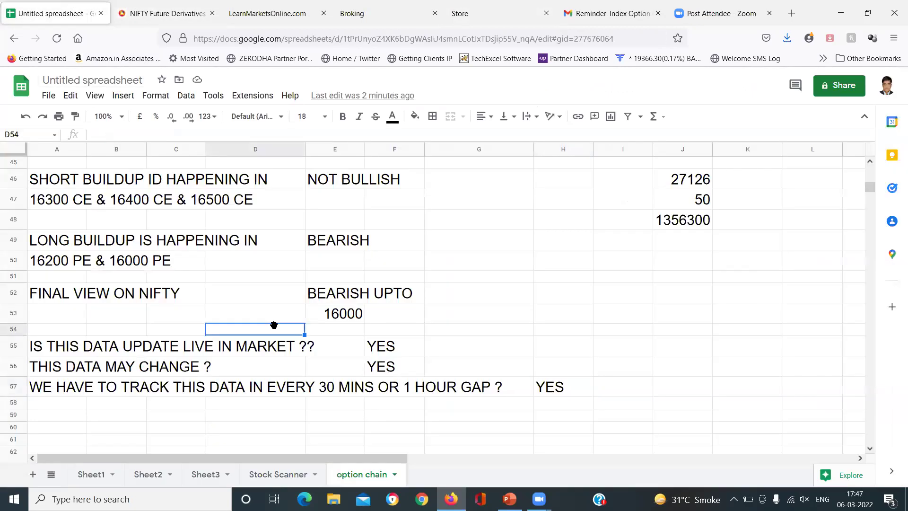
{"action": "key", "text": "Up"}
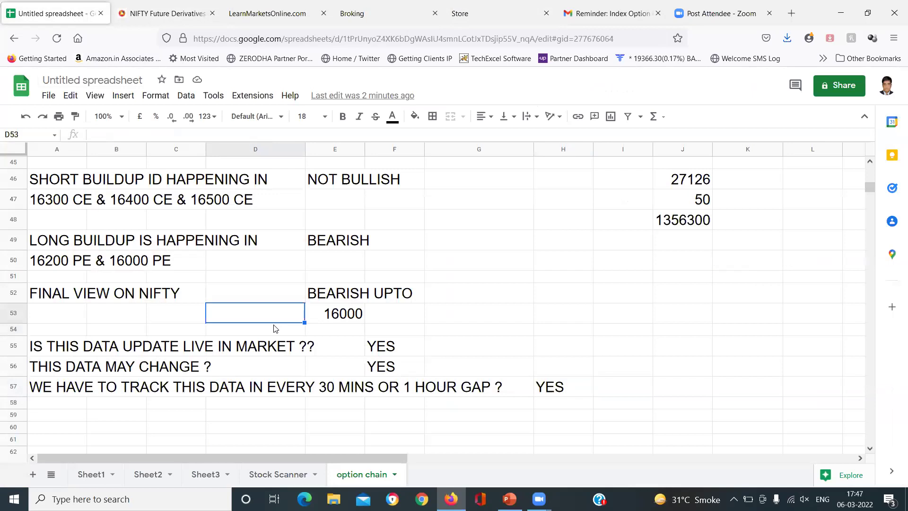
{"action": "key", "text": "Up"}
{"action": "key", "text": "Up"}
{"action": "key", "text": "Up"}
{"action": "key", "text": "Up"}
{"action": "key", "text": "Up"}
{"action": "key", "text": "Up"}
{"action": "key", "text": "Up"}
{"action": "key", "text": "Up"}
{"action": "key", "text": "Up"}
{"action": "key", "text": "Up"}
{"action": "key", "text": "Up"}
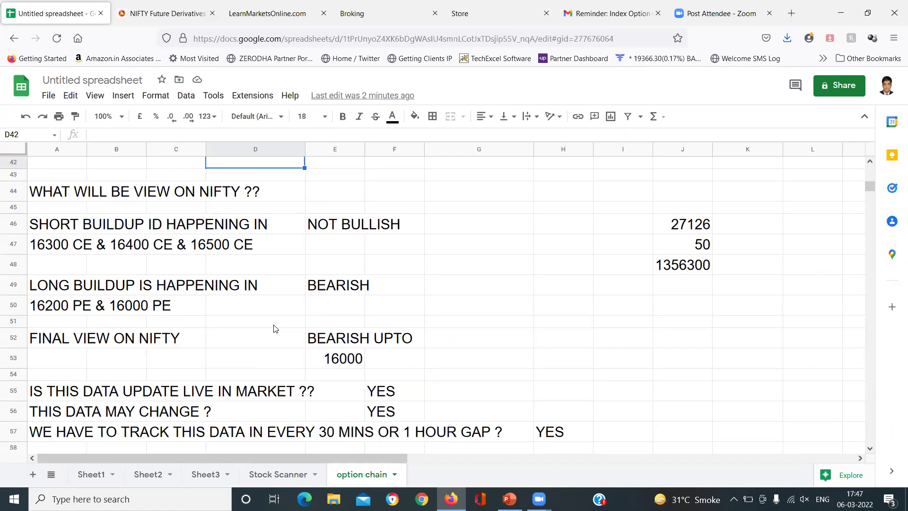
{"action": "key", "text": "Up"}
{"action": "key", "text": "Down"}
{"action": "key", "text": "Down"}
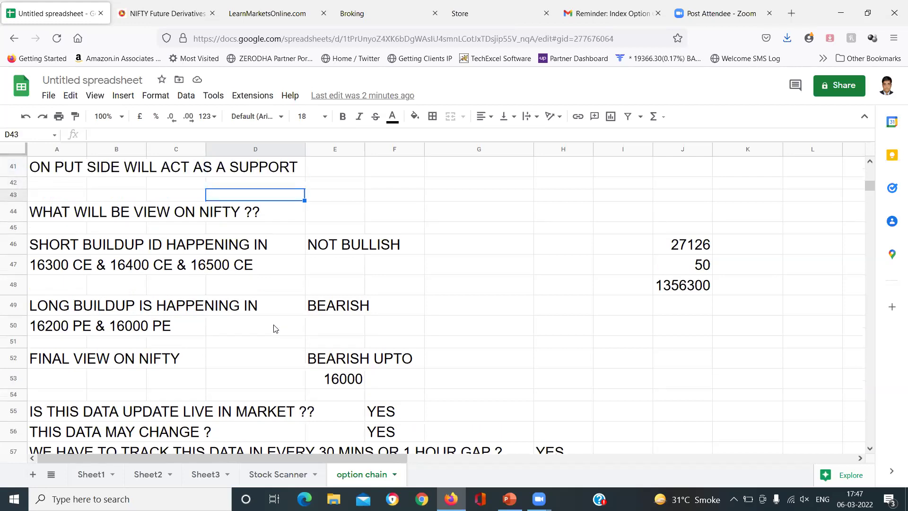
{"action": "key", "text": "Left"}
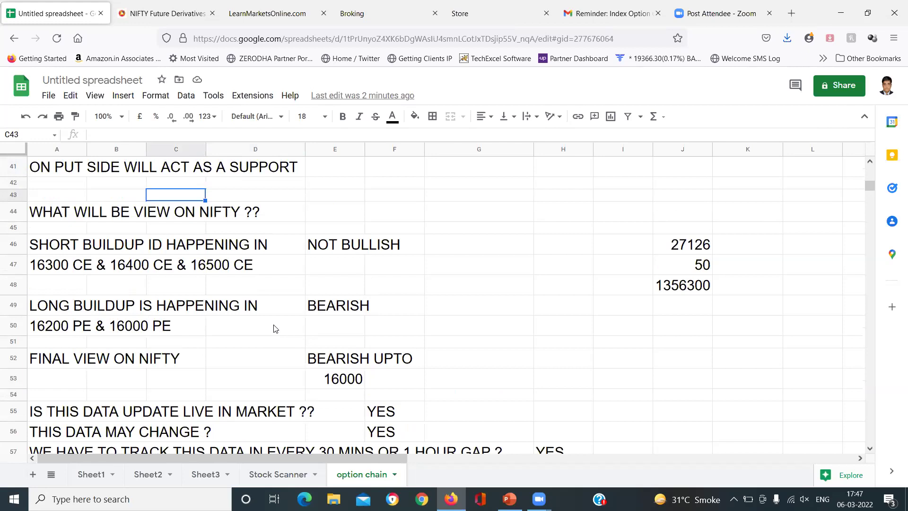
{"action": "key", "text": "Left"}
{"action": "key", "text": "Left"}
{"action": "key", "text": "Down"}
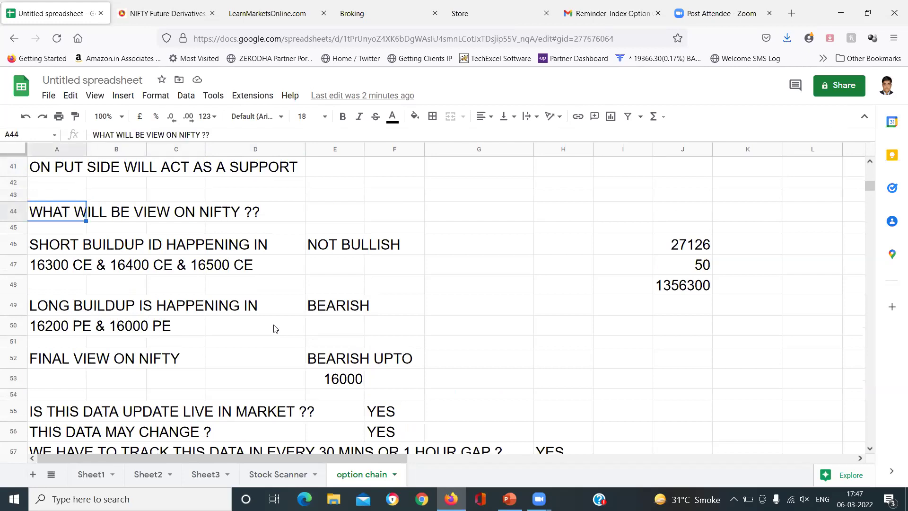
Step: Copy the NIFTY view notes in A44:I58 and paste the block starting at A61
{"action": "key", "text": "shift+Right"}
{"action": "key", "text": "shift+Right"}
{"action": "key", "text": "shift+Right"}
{"action": "key", "text": "shift+Right"}
{"action": "key", "text": "shift+Right"}
{"action": "key", "text": "shift+Right"}
{"action": "key", "text": "shift+Right"}
{"action": "key", "text": "shift+Right"}
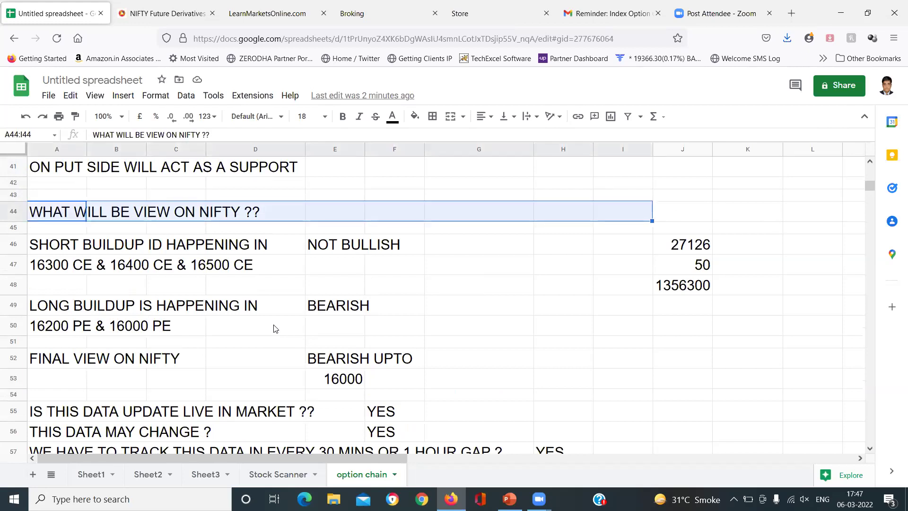
{"action": "key", "text": "shift+Down"}
{"action": "key", "text": "shift+Down"}
{"action": "key", "text": "shift+Down"}
{"action": "key", "text": "shift+Down"}
{"action": "key", "text": "shift+Down"}
{"action": "key", "text": "shift+Down"}
{"action": "key", "text": "shift+Down"}
{"action": "key", "text": "shift+Down"}
{"action": "key", "text": "shift+Down"}
{"action": "key", "text": "shift+Down"}
{"action": "key", "text": "shift+Down"}
{"action": "key", "text": "shift+Down"}
{"action": "key", "text": "shift+Down"}
{"action": "key", "text": "shift+Down"}
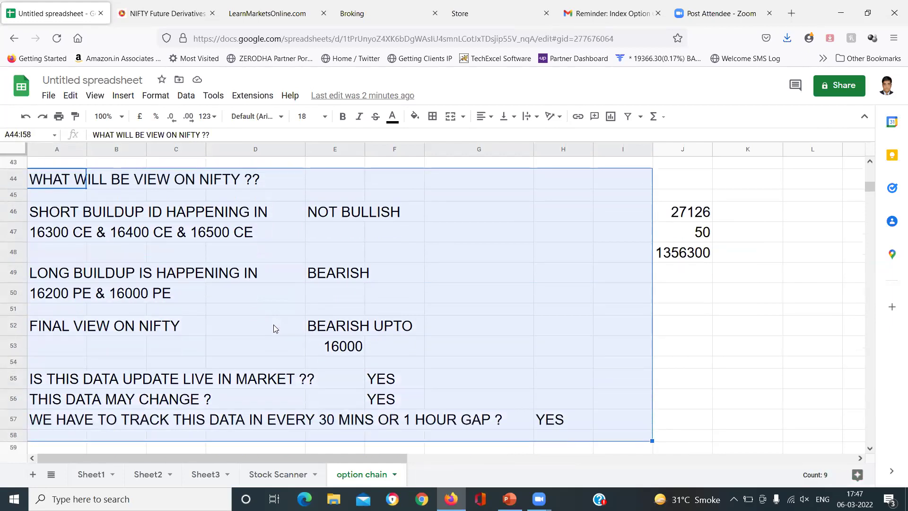
{"action": "key", "text": "ctrl+c"}
{"action": "key", "text": "Down"}
{"action": "key", "text": "Down"}
{"action": "key", "text": "Down"}
{"action": "key", "text": "Down"}
{"action": "key", "text": "Down"}
{"action": "key", "text": "Down"}
{"action": "key", "text": "Down"}
{"action": "key", "text": "Down"}
{"action": "key", "text": "Down"}
{"action": "key", "text": "Down"}
{"action": "key", "text": "Down"}
{"action": "key", "text": "Down"}
{"action": "key", "text": "Down"}
{"action": "key", "text": "Down"}
{"action": "key", "text": "Down"}
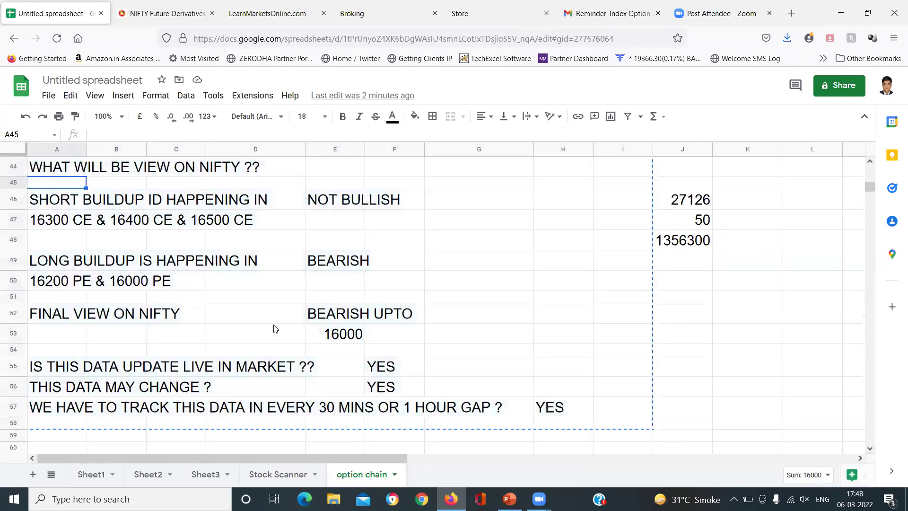
{"action": "key", "text": "Down"}
{"action": "key", "text": "Down"}
{"action": "key", "text": "ctrl+v"}
Step: Change the pasted heading in A61 to "WHAT WILL BE VIEW ON BANKNIFTY ??"
{"action": "key", "text": "Down"}
{"action": "key", "text": "Down"}
{"action": "key", "text": "Down"}
{"action": "key", "text": "Down"}
{"action": "key", "text": "Down"}
{"action": "key", "text": "Down"}
{"action": "key", "text": "Down"}
{"action": "key", "text": "Down"}
{"action": "key", "text": "Down"}
{"action": "key", "text": "Down"}
{"action": "key", "text": "Down"}
{"action": "key", "text": "Down"}
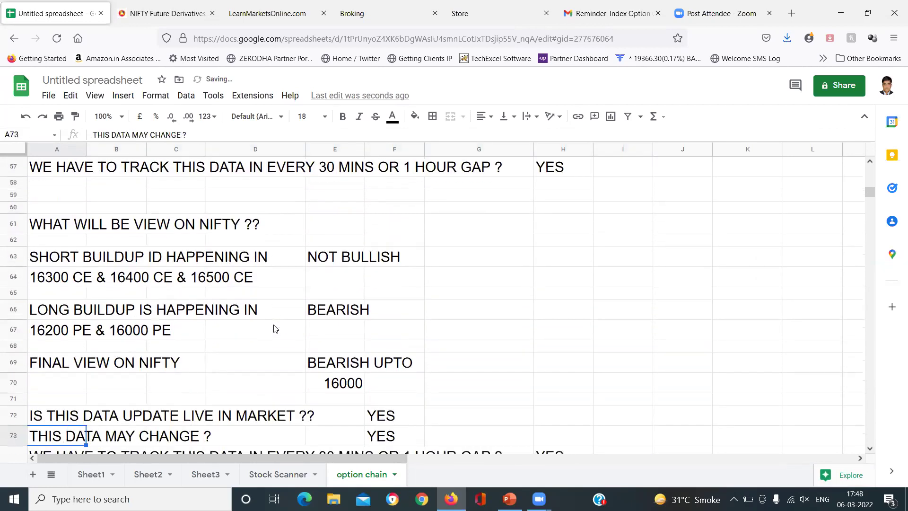
{"action": "key", "text": "Down"}
{"action": "key", "text": "Down"}
{"action": "key", "text": "Up"}
{"action": "key", "text": "Up"}
{"action": "key", "text": "Up"}
{"action": "key", "text": "Up"}
{"action": "key", "text": "Up"}
{"action": "key", "text": "Up"}
{"action": "key", "text": "Up"}
{"action": "key", "text": "Up"}
{"action": "key", "text": "Up"}
{"action": "key", "text": "Up"}
{"action": "key", "text": "Up"}
{"action": "key", "text": "Up"}
{"action": "key", "text": "Up"}
{"action": "key", "text": "Up"}
{"action": "key", "text": "Return"}
{"action": "key", "text": "Left"}
{"action": "key", "text": "Left"}
{"action": "key", "text": "Left"}
{"action": "type", "text": "BANK"}
{"action": "key", "text": "Return"}
{"action": "key", "text": "Down"}
{"action": "key", "text": "Up"}
{"action": "key", "text": "Up"}
{"action": "key", "text": "Down"}
{"action": "key", "text": "Down"}
{"action": "key", "text": "Down"}
{"action": "key", "text": "Right"}
{"action": "key", "text": "Right"}
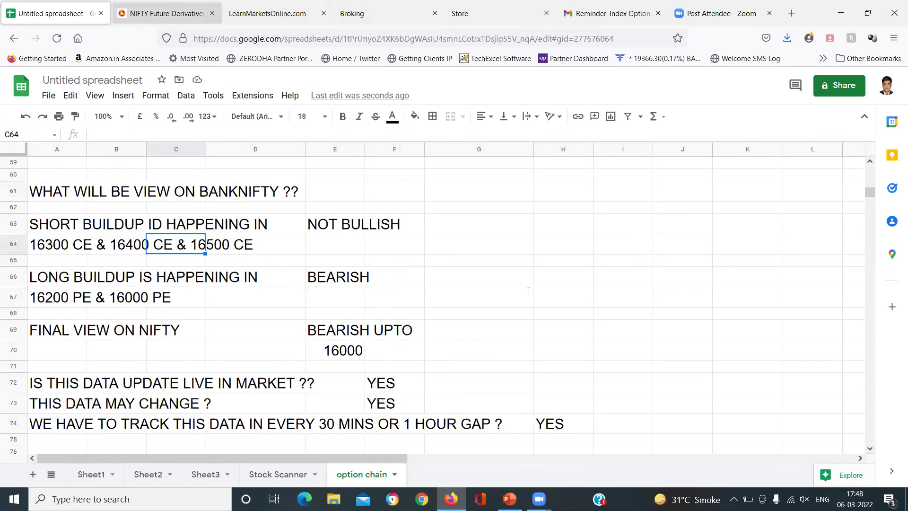
Step: Examine the price change and change in OI for the 16,300 call and 16,000 put in the NSE NIFTY option chain
{"action": "key", "text": "ctrl+Tab"}
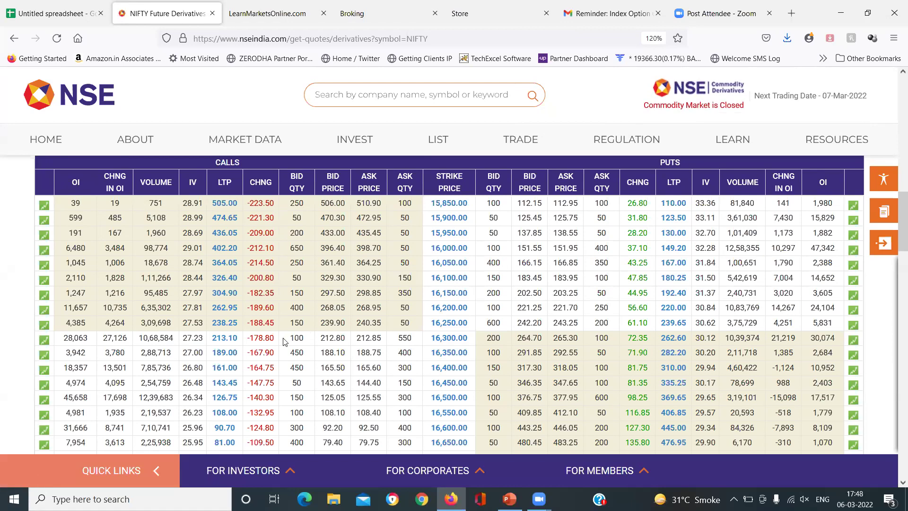
{"action": "left_click_drag", "start_coordinate": [284, 339], "coordinate": [248, 340]}
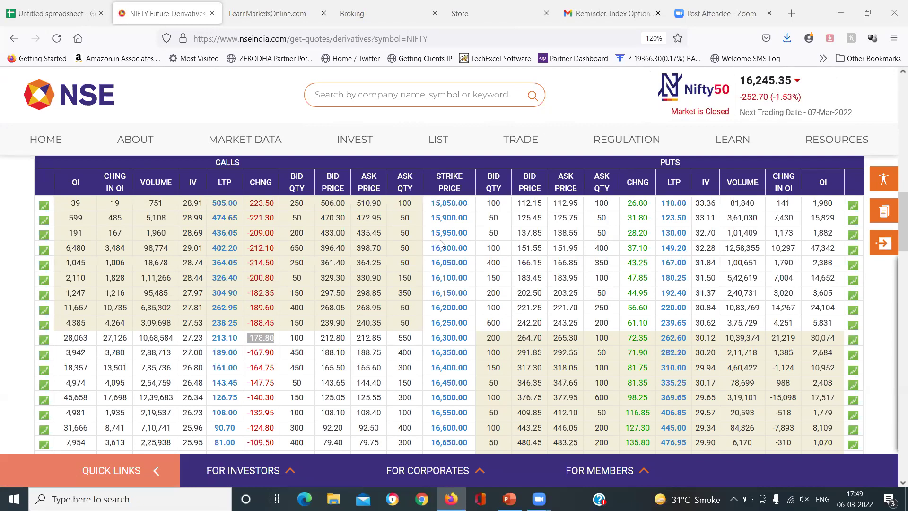
{"action": "left_click_drag", "start_coordinate": [621, 254], "coordinate": [646, 245]}
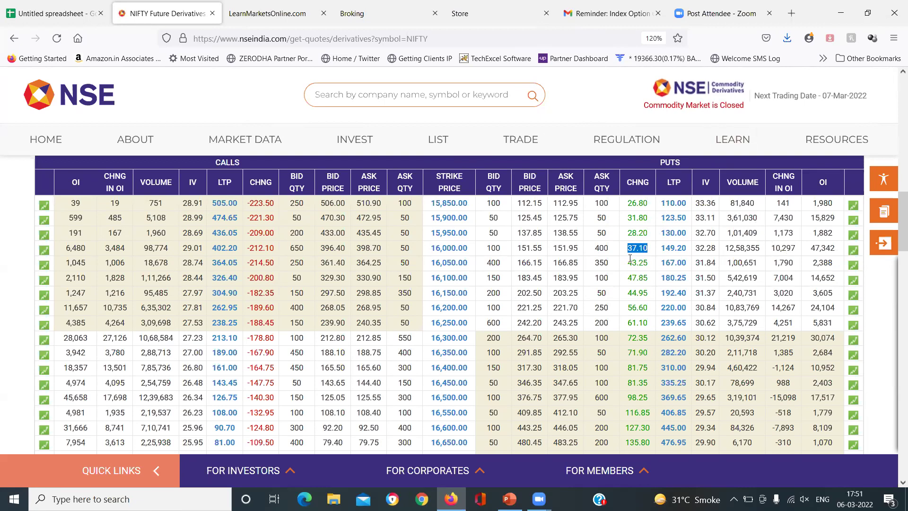
{"action": "left_click", "coordinate": [646, 248]}
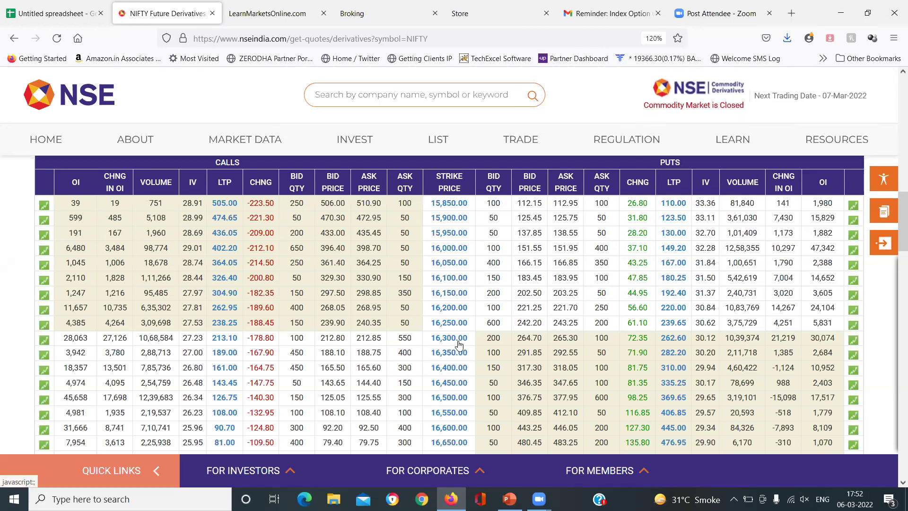
{"action": "left_click_drag", "start_coordinate": [275, 339], "coordinate": [247, 344]}
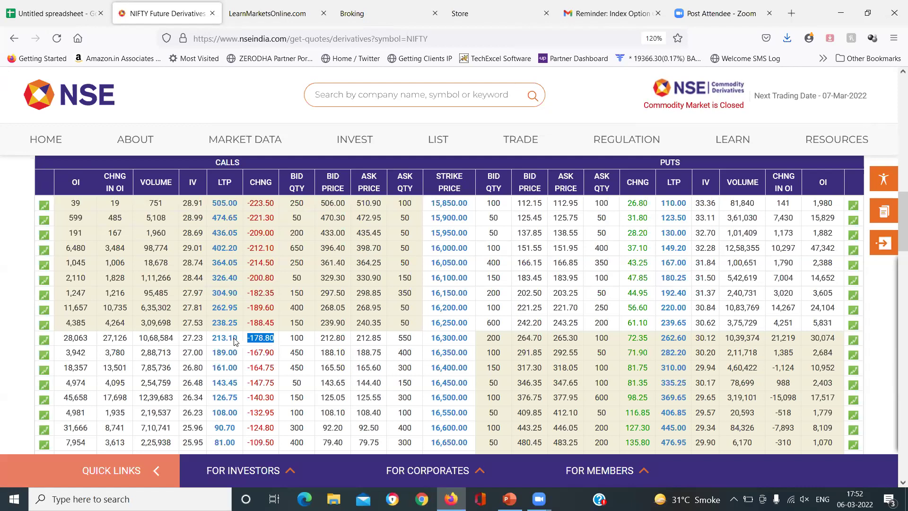
{"action": "left_click", "coordinate": [106, 339]}
{"action": "left_click_drag", "start_coordinate": [106, 338], "coordinate": [129, 339]}
{"action": "left_click_drag", "start_coordinate": [286, 340], "coordinate": [256, 339]}
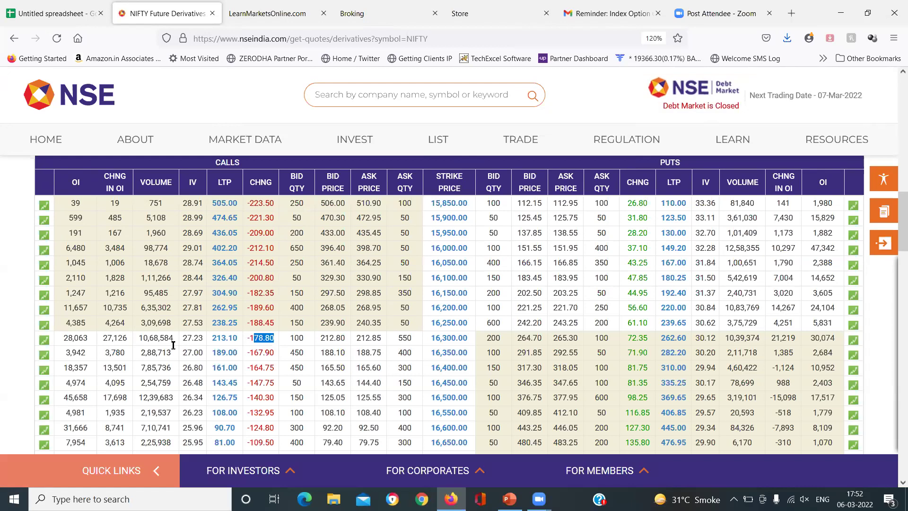
{"action": "left_click_drag", "start_coordinate": [301, 331], "coordinate": [305, 345]}
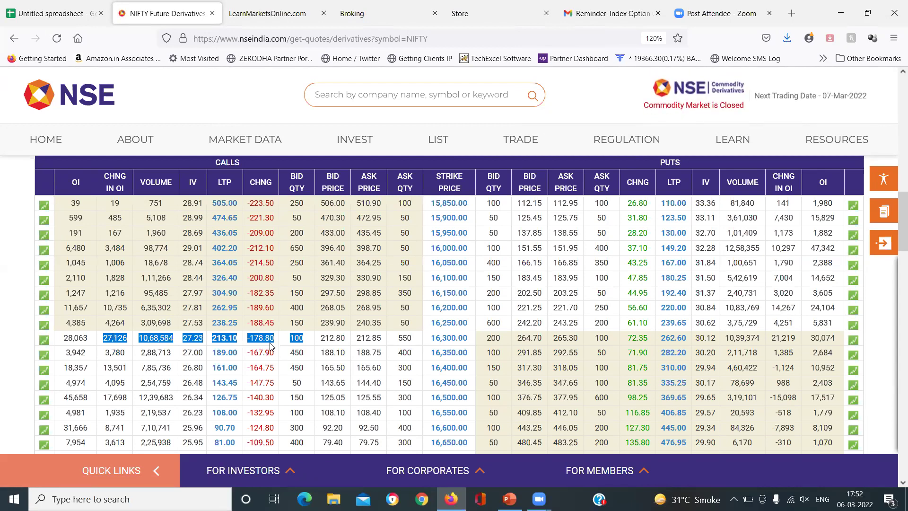
Step: Switch to PowerPoint to review the buildup definitions, and return to the 16,300 call row in the NIFTY option chain
{"action": "key", "text": "alt+Tab"}
{"action": "key", "text": "alt+Tab"}
{"action": "key", "text": "alt+Tab"}
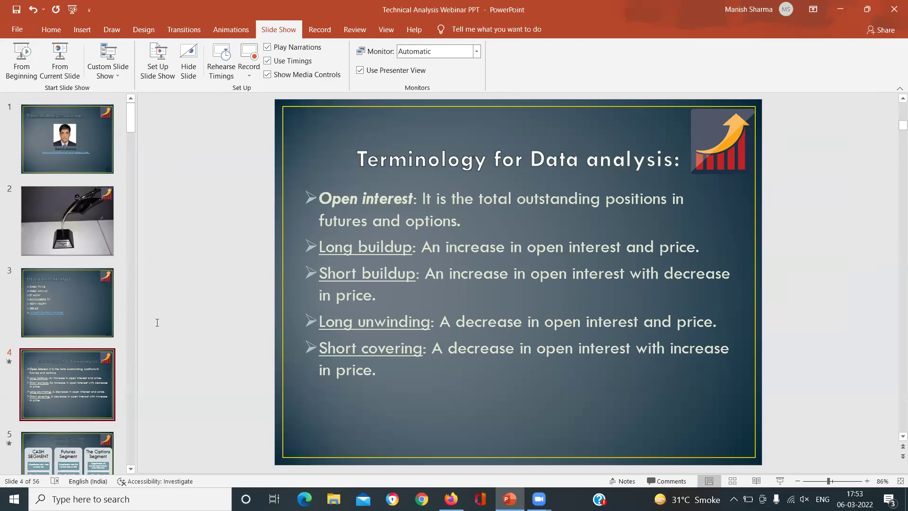
{"action": "left_click", "coordinate": [450, 499]}
{"action": "mouse_move", "coordinate": [103, 337]}
{"action": "left_mouse_down"}
{"action": "mouse_move", "coordinate": [331, 336]}
{"action": "mouse_move", "coordinate": [96, 339]}
{"action": "left_mouse_up"}
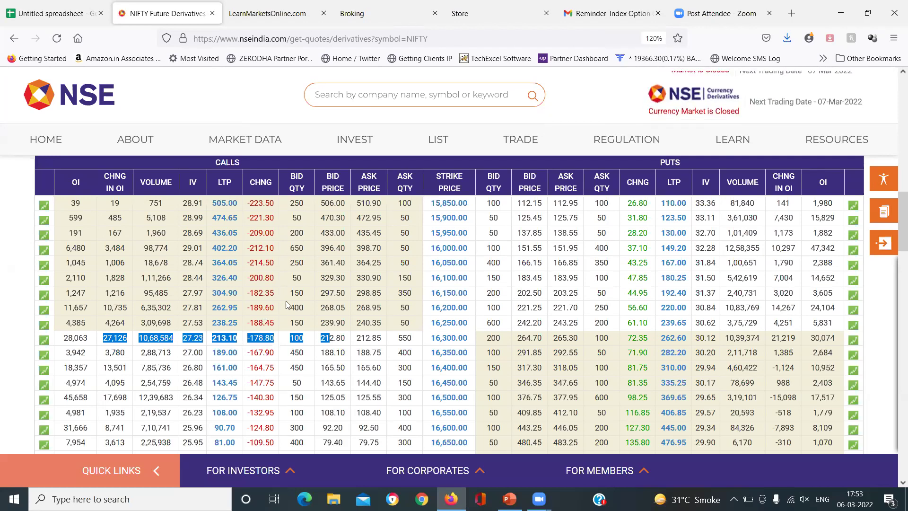
Step: Search the NSE site for "BANKNIFTY" and open the BANK NIFTY derivatives quote
{"action": "left_click", "coordinate": [303, 304]}
{"action": "scroll", "coordinate": [303, 305], "scroll_direction": "up", "scroll_amount": 5}
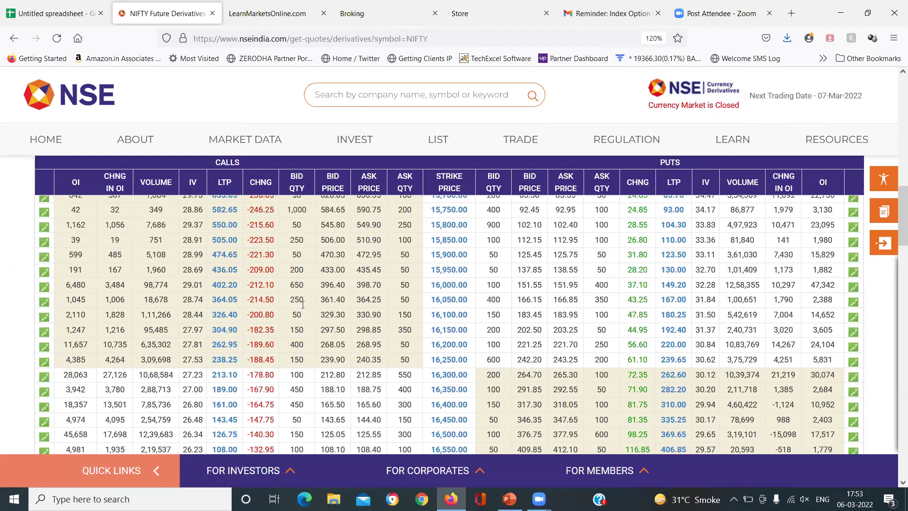
{"action": "scroll", "coordinate": [303, 308], "scroll_direction": "up", "scroll_amount": 5}
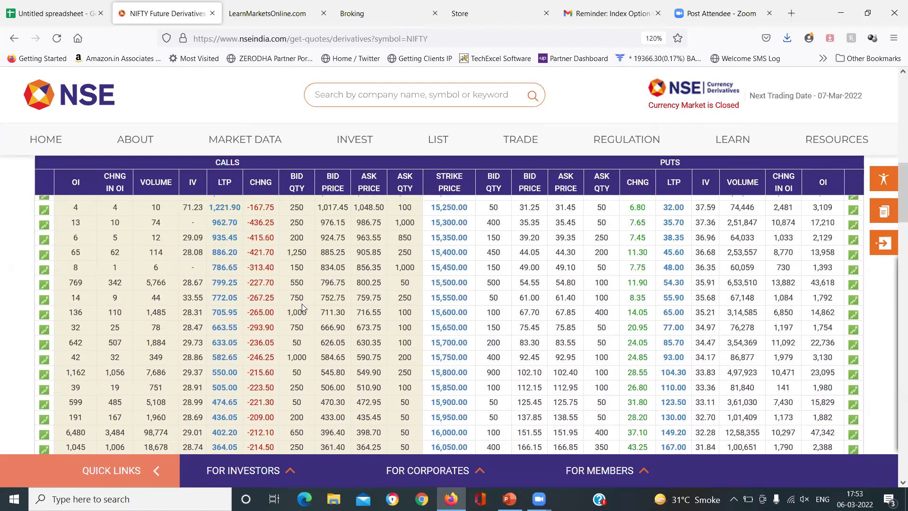
{"action": "scroll", "coordinate": [302, 308], "scroll_direction": "up", "scroll_amount": 3}
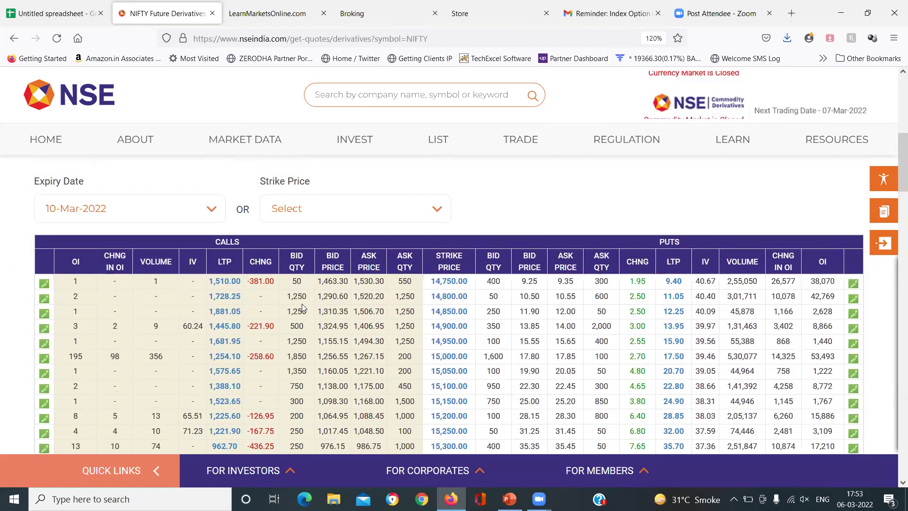
{"action": "scroll", "coordinate": [301, 303], "scroll_direction": "up", "scroll_amount": 3}
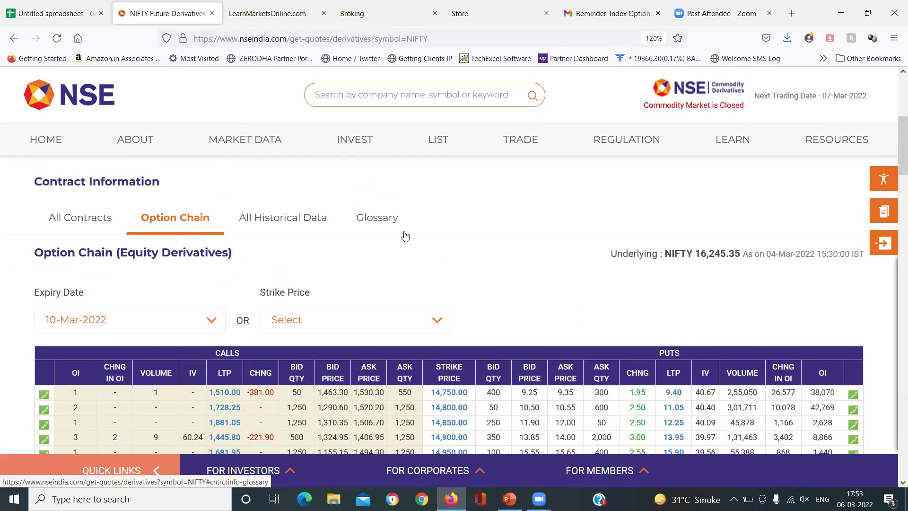
{"action": "scroll", "coordinate": [405, 236], "scroll_direction": "up", "scroll_amount": 7}
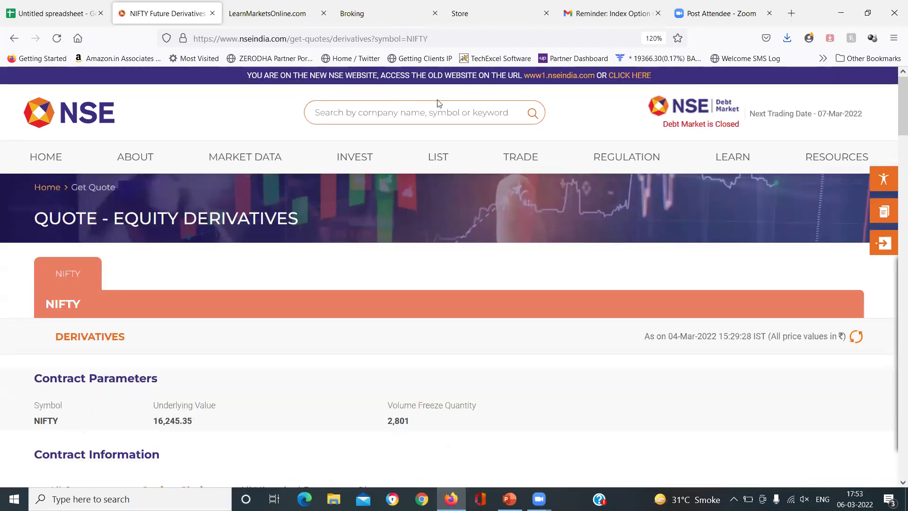
{"action": "left_click", "coordinate": [390, 120]}
{"action": "type", "text": "BANKNIFTY"}
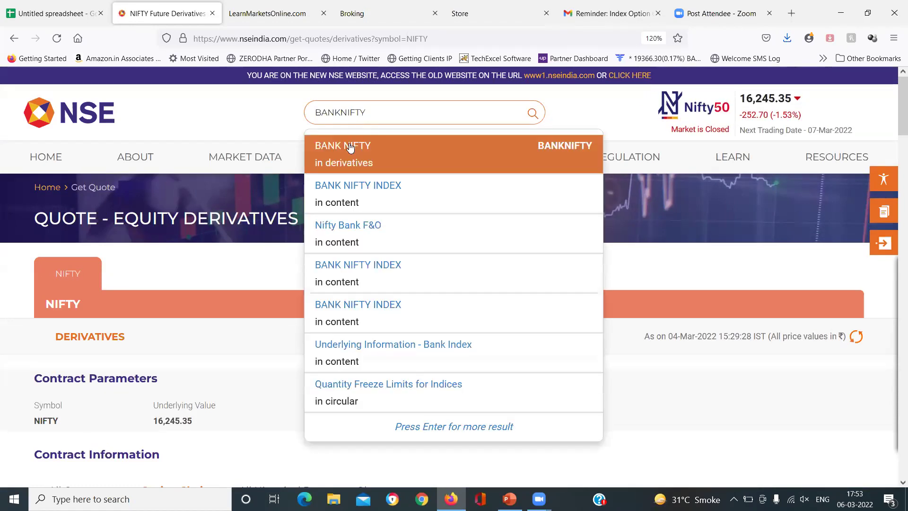
{"action": "left_click", "coordinate": [349, 147]}
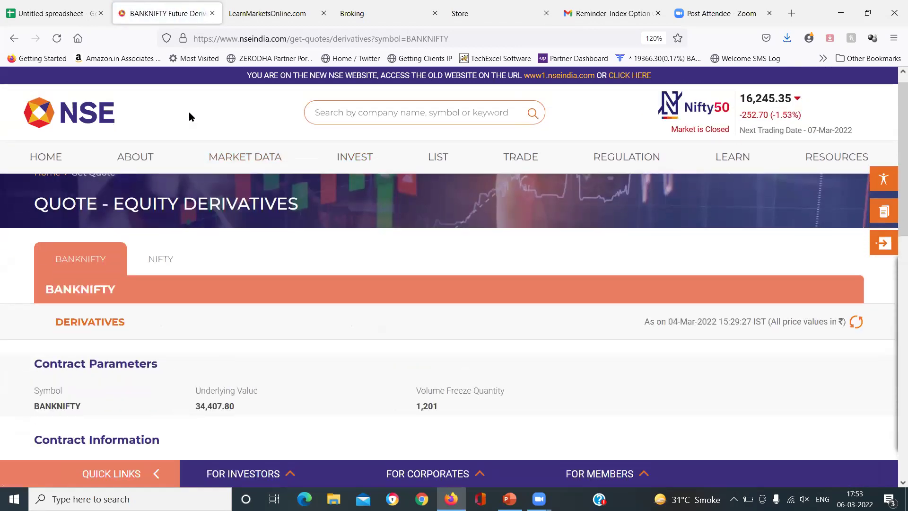
Step: Open the BANKNIFTY option chain, reloading the page when it stalls, and check the underlying index value
{"action": "scroll", "coordinate": [189, 117], "scroll_direction": "down", "scroll_amount": 1}
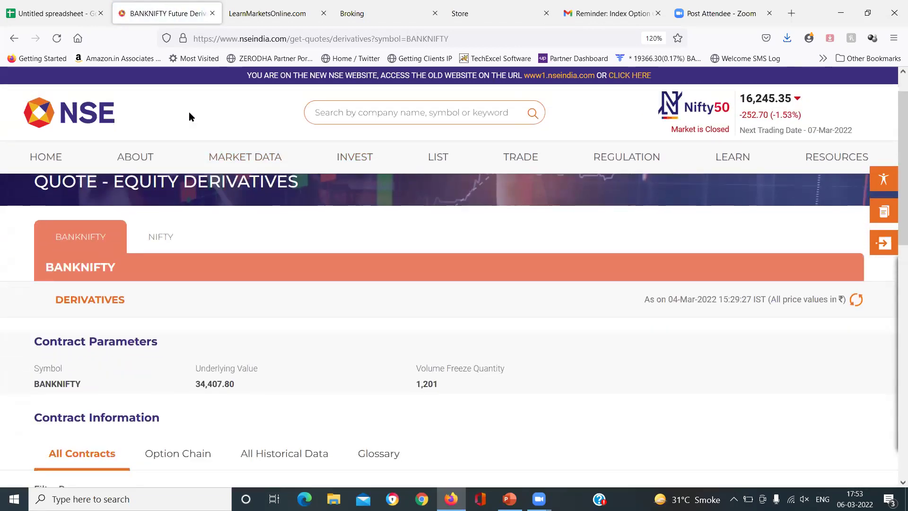
{"action": "scroll", "coordinate": [274, 284], "scroll_direction": "down", "scroll_amount": 3}
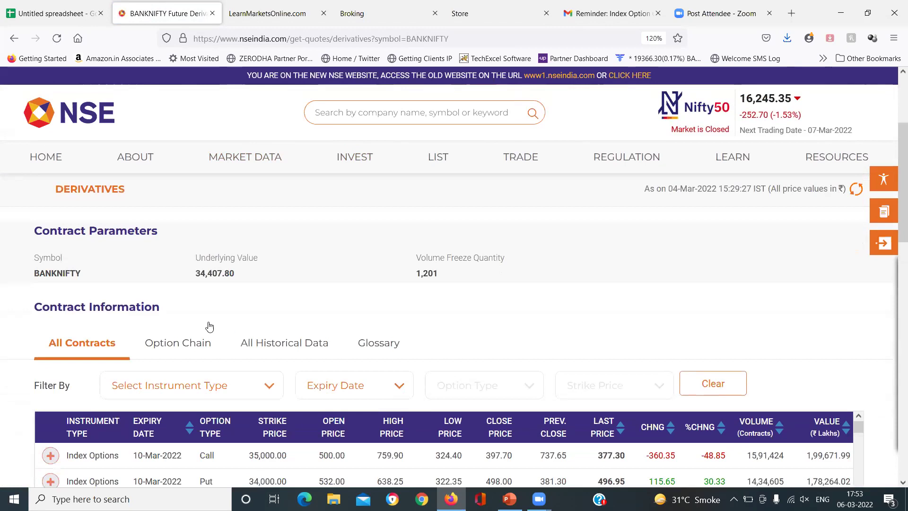
{"action": "left_click", "coordinate": [188, 328]}
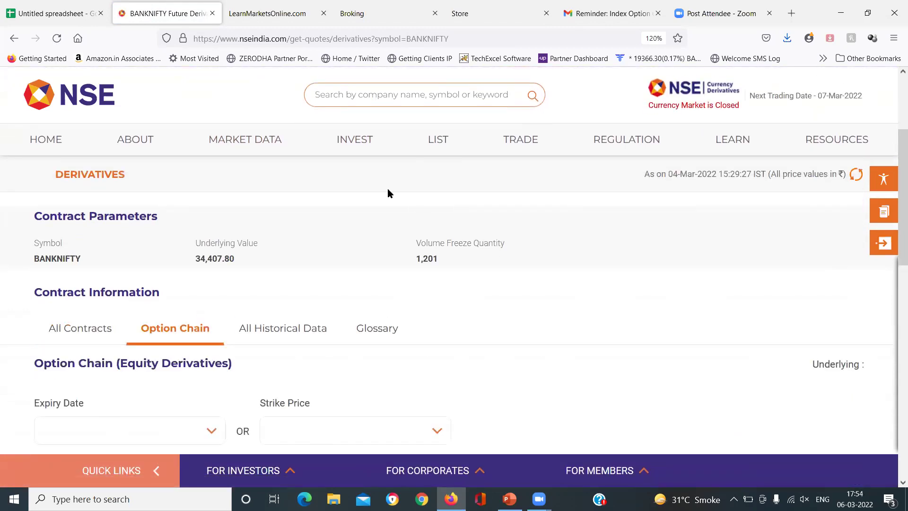
{"action": "scroll", "coordinate": [388, 193], "scroll_direction": "down", "scroll_amount": 4}
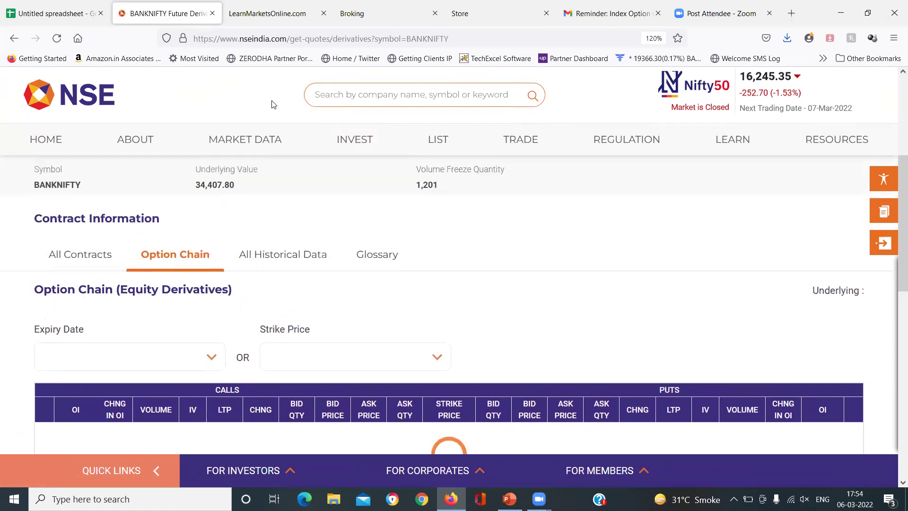
{"action": "left_click", "coordinate": [55, 39]}
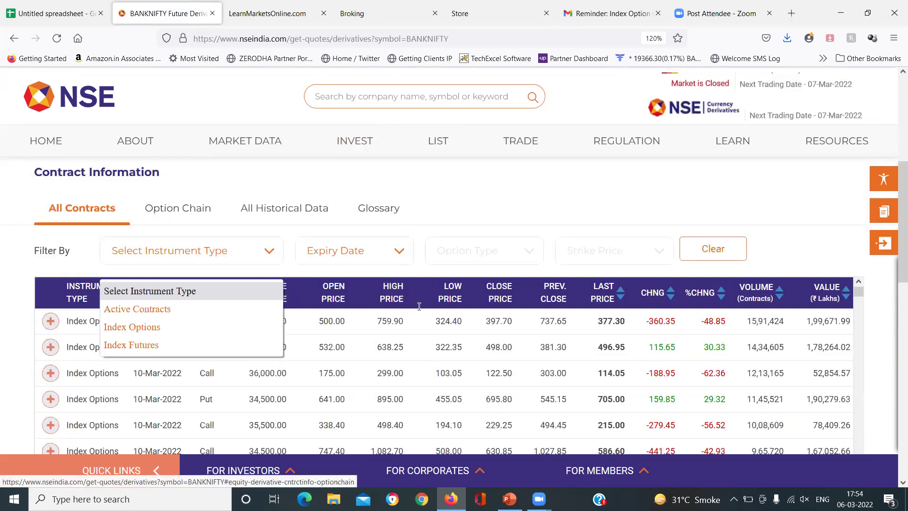
{"action": "left_click", "coordinate": [175, 212]}
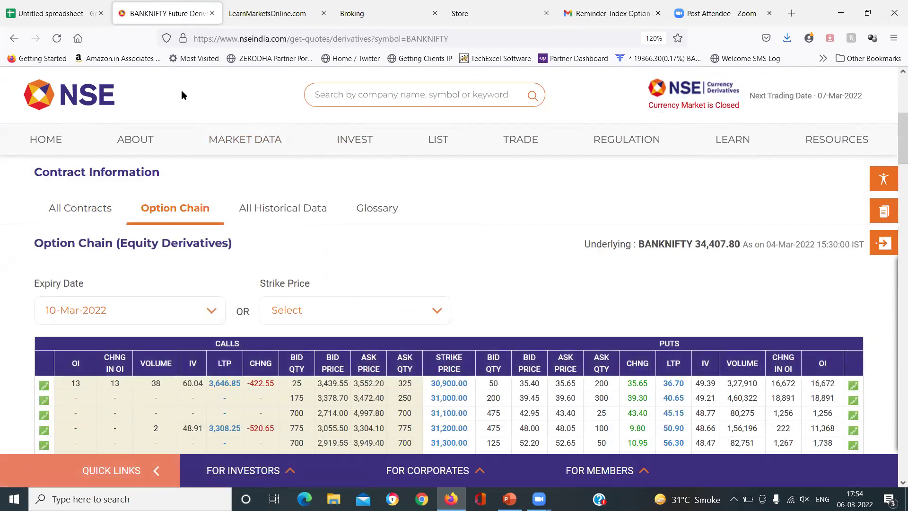
{"action": "scroll", "coordinate": [182, 95], "scroll_direction": "down", "scroll_amount": 1}
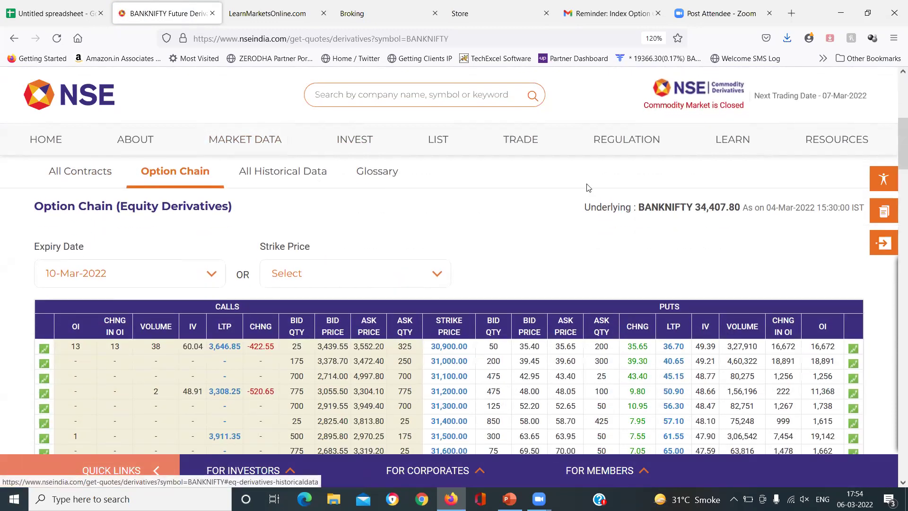
{"action": "left_click_drag", "start_coordinate": [636, 207], "coordinate": [749, 199]}
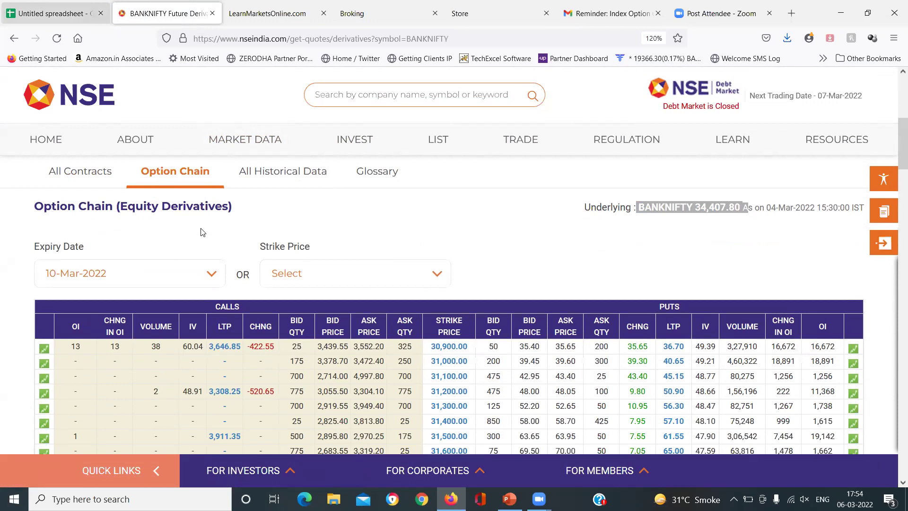
Step: Return to the option chain sheet and undo the BANKNIFTY heading edit and the pasted view block
{"action": "key", "text": "ctrl+shift+Tab"}
{"action": "left_click", "coordinate": [156, 382]}
{"action": "key", "text": "Up"}
{"action": "key", "text": "Up"}
{"action": "key", "text": "Up"}
{"action": "key", "text": "Up"}
{"action": "key", "text": "Up"}
{"action": "key", "text": "Up"}
{"action": "key", "text": "Up"}
{"action": "key", "text": "Up"}
{"action": "key", "text": "Up"}
{"action": "key", "text": "Up"}
{"action": "key", "text": "Up"}
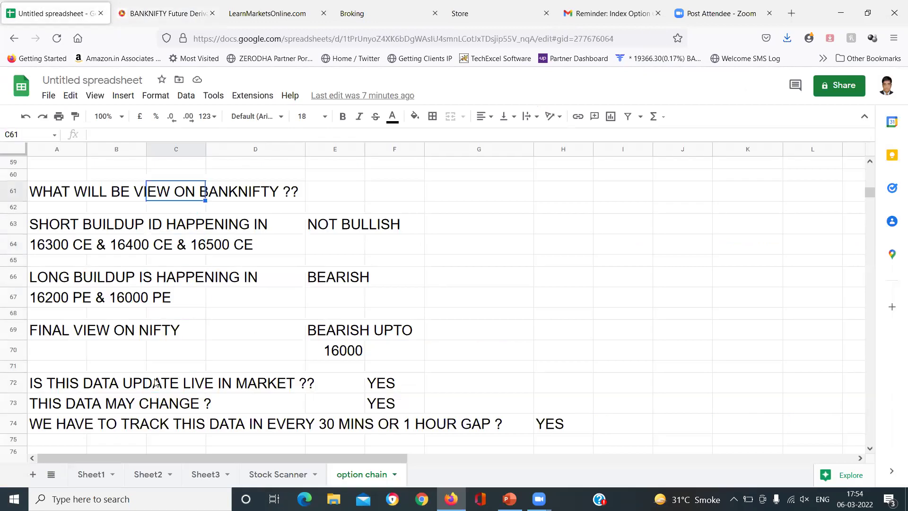
{"action": "key", "text": "Up"}
{"action": "key", "text": "Up"}
{"action": "key", "text": "Up"}
{"action": "key", "text": "Up"}
{"action": "key", "text": "Down"}
{"action": "key", "text": "Down"}
{"action": "key", "text": "Down"}
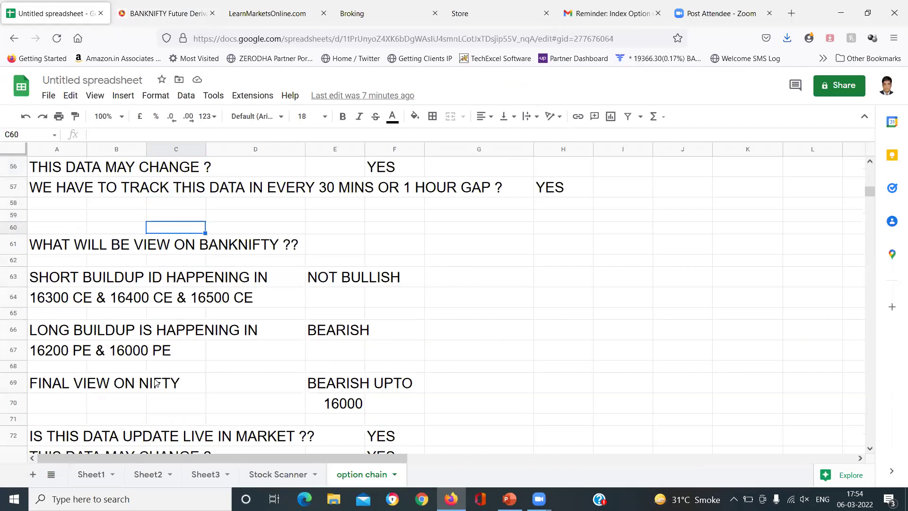
{"action": "key", "text": "ctrl+z"}
{"action": "key", "text": "ctrl+z"}
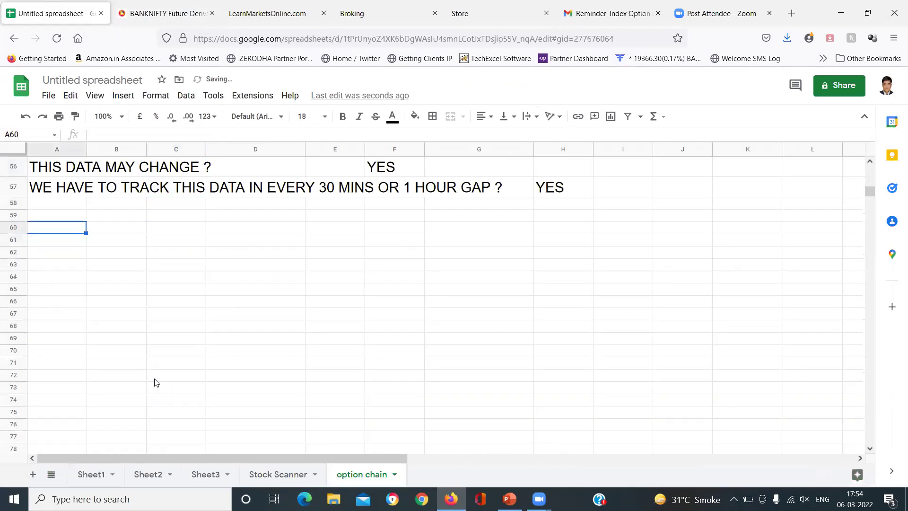
Step: Copy the NIFTY view block in range A30:K60 of the option chain sheet, from the Nifty heading through the notes
{"action": "key", "text": "Up"}
{"action": "key", "text": "Up"}
{"action": "key", "text": "Up"}
{"action": "key", "text": "Up"}
{"action": "key", "text": "Up"}
{"action": "key", "text": "Up"}
{"action": "key", "text": "Up"}
{"action": "key", "text": "Up"}
{"action": "key", "text": "Up"}
{"action": "key", "text": "Up"}
{"action": "key", "text": "Up"}
{"action": "key", "text": "Up"}
{"action": "key", "text": "Up"}
{"action": "key", "text": "Up"}
{"action": "key", "text": "Up"}
{"action": "key", "text": "Up"}
{"action": "key", "text": "Up"}
{"action": "key", "text": "Up"}
{"action": "key", "text": "Up"}
{"action": "key", "text": "Up"}
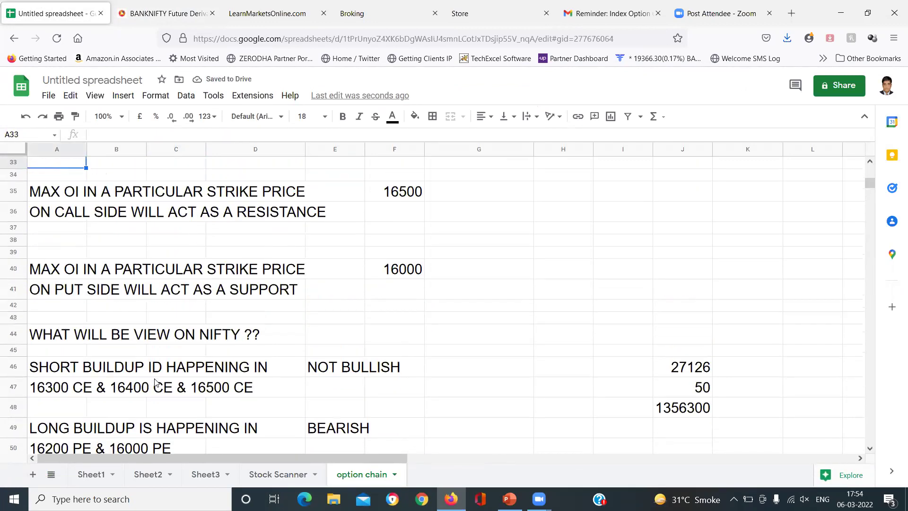
{"action": "key", "text": "Up"}
{"action": "key", "text": "Up"}
{"action": "key", "text": "Up"}
{"action": "key", "text": "Up"}
{"action": "key", "text": "Up"}
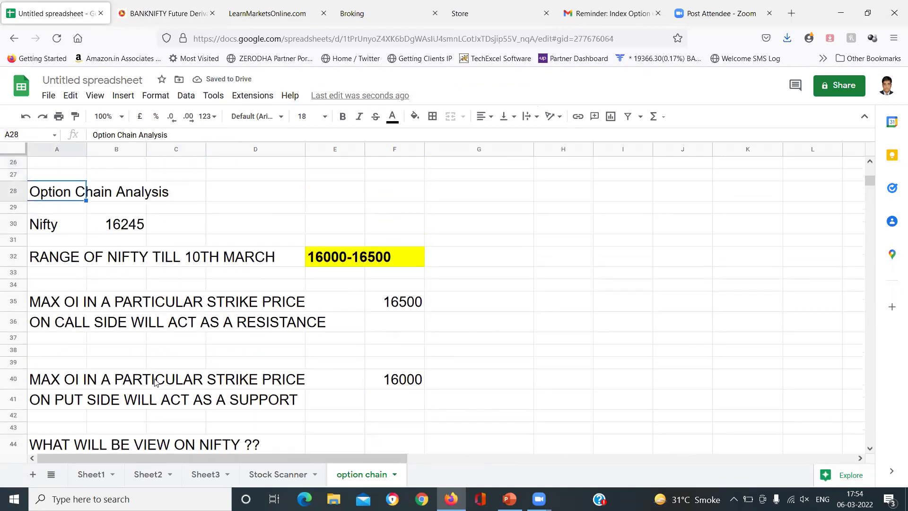
{"action": "key", "text": "Down"}
{"action": "key", "text": "Down"}
{"action": "key", "text": "shift+Right"}
{"action": "key", "text": "shift+Right"}
{"action": "key", "text": "shift+Right"}
{"action": "key", "text": "shift+Right"}
{"action": "key", "text": "shift+Right"}
{"action": "key", "text": "shift+Right"}
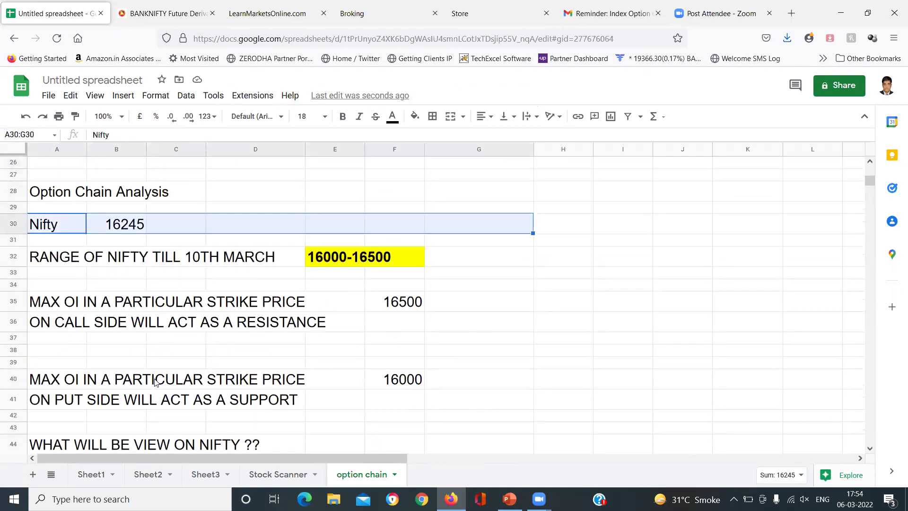
{"action": "key", "text": "shift+Down"}
{"action": "key", "text": "shift+Down"}
{"action": "key", "text": "shift+Down"}
{"action": "key", "text": "shift+Down"}
{"action": "key", "text": "shift+Down"}
{"action": "key", "text": "shift+Down"}
{"action": "key", "text": "shift+Down"}
{"action": "key", "text": "shift+Down"}
{"action": "key", "text": "shift+Down"}
{"action": "key", "text": "shift+Down"}
{"action": "key", "text": "shift+Down"}
{"action": "key", "text": "shift+Down"}
{"action": "key", "text": "shift+Down"}
{"action": "key", "text": "shift+Down"}
{"action": "key", "text": "shift+Down"}
{"action": "key", "text": "shift+Down"}
{"action": "key", "text": "shift+Down"}
{"action": "key", "text": "shift+Down"}
{"action": "key", "text": "shift+Down"}
{"action": "key", "text": "shift+Down"}
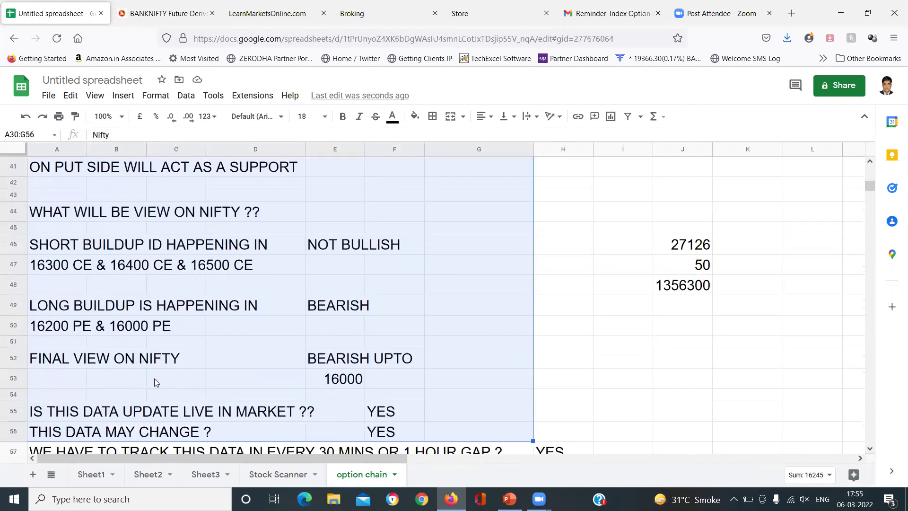
{"action": "key", "text": "shift+Down"}
{"action": "key", "text": "shift+Down"}
{"action": "key", "text": "shift+Down"}
{"action": "key", "text": "shift+Down"}
{"action": "key", "text": "shift+Right"}
{"action": "key", "text": "shift+Right"}
{"action": "key", "text": "shift+Right"}
{"action": "key", "text": "shift+Right"}
{"action": "key", "text": "ctrl+c"}
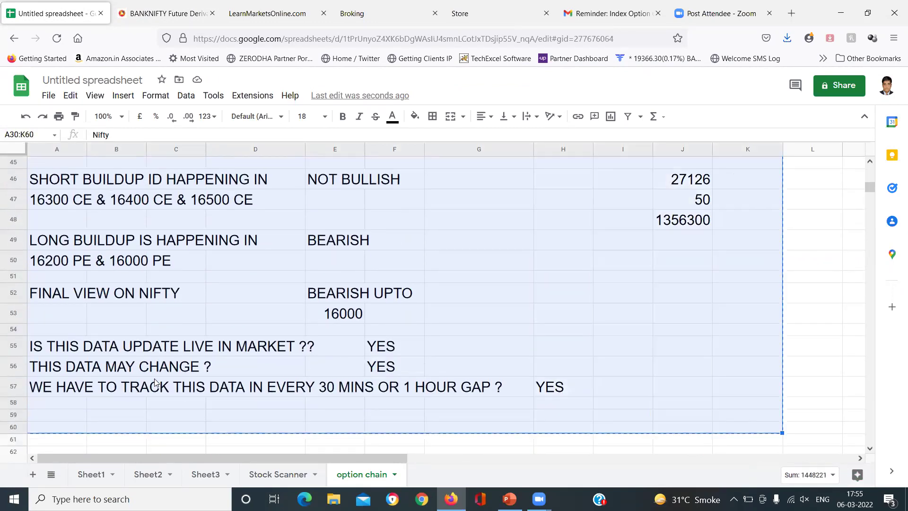
Step: Paste the copied view block below the NIFTY notes, starting at cell A63
{"action": "key", "text": "Down"}
{"action": "key", "text": "Down"}
{"action": "key", "text": "Down"}
{"action": "key", "text": "Down"}
{"action": "key", "text": "Down"}
{"action": "key", "text": "Down"}
{"action": "key", "text": "Down"}
{"action": "key", "text": "Down"}
{"action": "key", "text": "Down"}
{"action": "key", "text": "Down"}
{"action": "key", "text": "Down"}
{"action": "key", "text": "Down"}
{"action": "key", "text": "Down"}
{"action": "key", "text": "Down"}
{"action": "key", "text": "Down"}
{"action": "key", "text": "Down"}
{"action": "key", "text": "Down"}
{"action": "key", "text": "Down"}
{"action": "key", "text": "Down"}
{"action": "key", "text": "Down"}
{"action": "key", "text": "Down"}
{"action": "key", "text": "Down"}
{"action": "key", "text": "Down"}
{"action": "key", "text": "Down"}
{"action": "key", "text": "Down"}
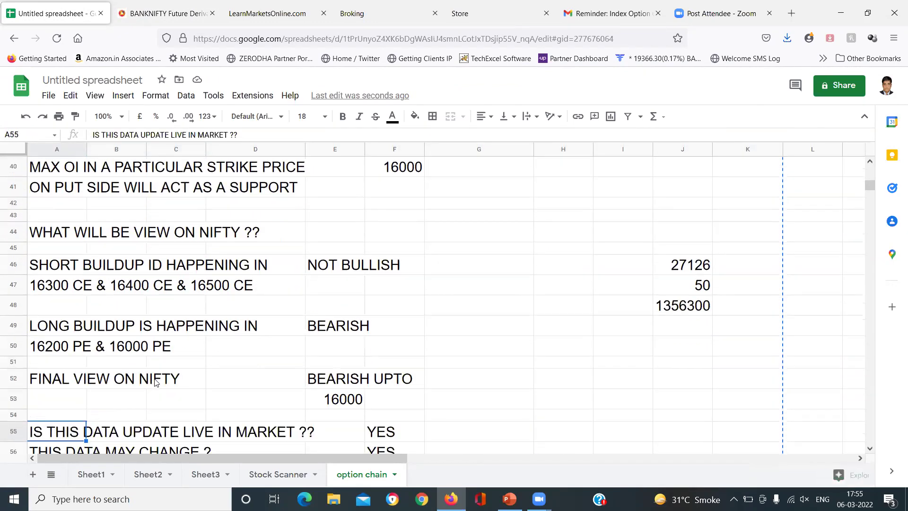
{"action": "key", "text": "Up"}
{"action": "key", "text": "Up"}
{"action": "key", "text": "Up"}
{"action": "key", "text": "Up"}
{"action": "key", "text": "Up"}
{"action": "key", "text": "Up"}
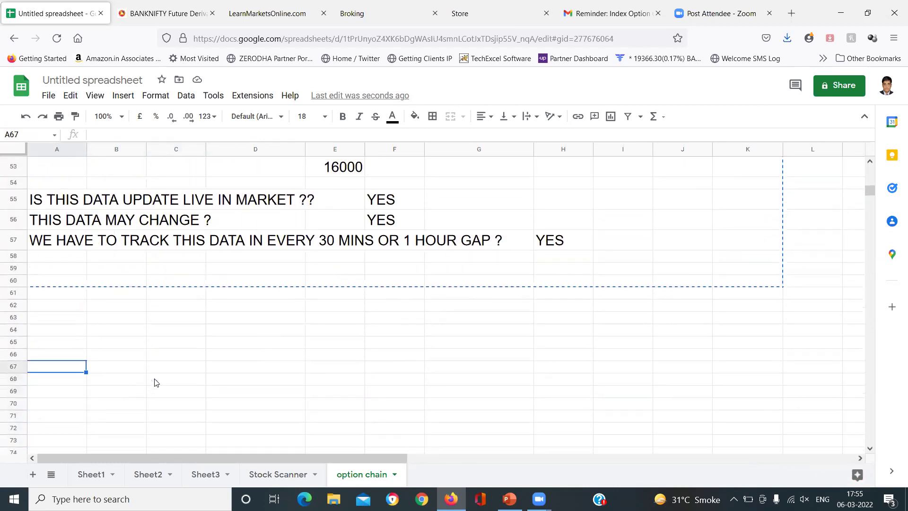
{"action": "key", "text": "ctrl+v"}
Step: Change the pasted block's heading in A63 to "Banknifty" and set its index value in B63 to 34407
{"action": "key", "text": "Down"}
{"action": "key", "text": "Down"}
{"action": "key", "text": "Down"}
{"action": "key", "text": "Down"}
{"action": "key", "text": "Down"}
{"action": "key", "text": "Down"}
{"action": "key", "text": "Down"}
{"action": "key", "text": "Down"}
{"action": "key", "text": "Down"}
{"action": "key", "text": "Down"}
{"action": "key", "text": "Down"}
{"action": "key", "text": "Down"}
{"action": "key", "text": "Down"}
{"action": "key", "text": "Down"}
{"action": "key", "text": "Down"}
{"action": "key", "text": "Down"}
{"action": "key", "text": "Down"}
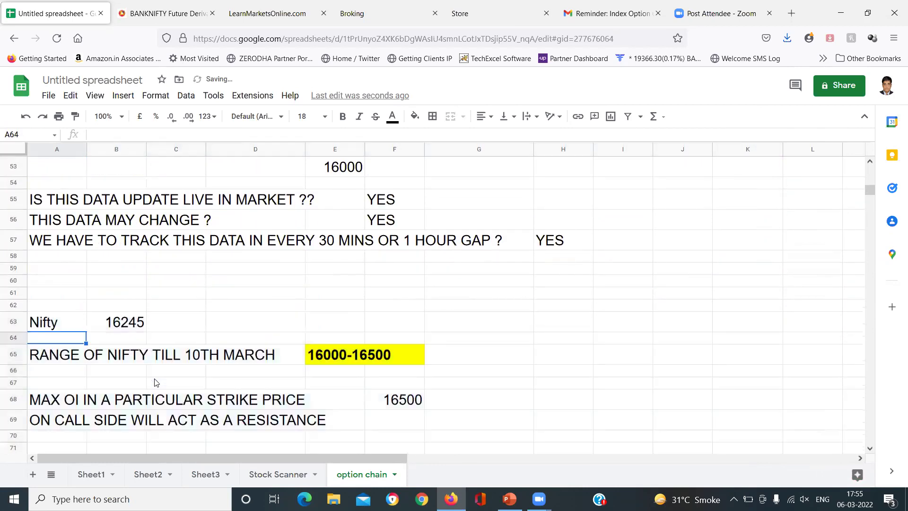
{"action": "key", "text": "Up"}
{"action": "key", "text": "Up"}
{"action": "key", "text": "Up"}
{"action": "key", "text": "Up"}
{"action": "key", "text": "Up"}
{"action": "key", "text": "Up"}
{"action": "key", "text": "Up"}
{"action": "key", "text": "Up"}
{"action": "key", "text": "Up"}
{"action": "key", "text": "Up"}
{"action": "key", "text": "Up"}
{"action": "key", "text": "Up"}
{"action": "key", "text": "Up"}
{"action": "key", "text": "Up"}
{"action": "key", "text": "Up"}
{"action": "key", "text": "Up"}
{"action": "key", "text": "Up"}
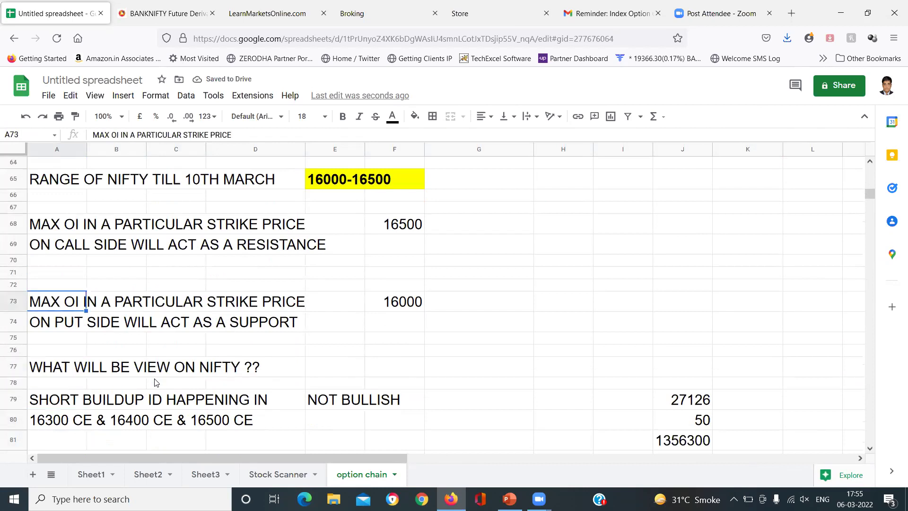
{"action": "type", "text": "bANK"}
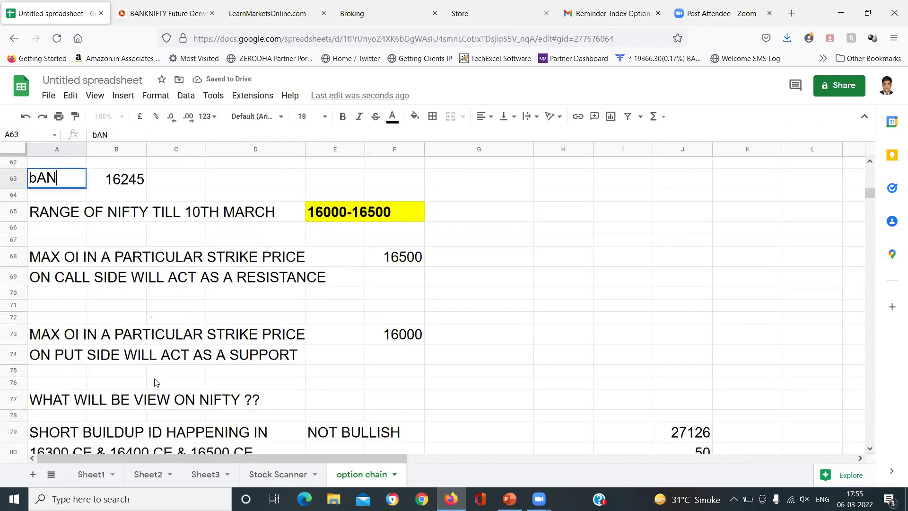
{"action": "key", "text": "BackSpace"}
{"action": "key", "text": "BackSpace"}
{"action": "key", "text": "BackSpace"}
{"action": "key", "text": "BackSpace"}
{"action": "type", "text": "Banknifty"}
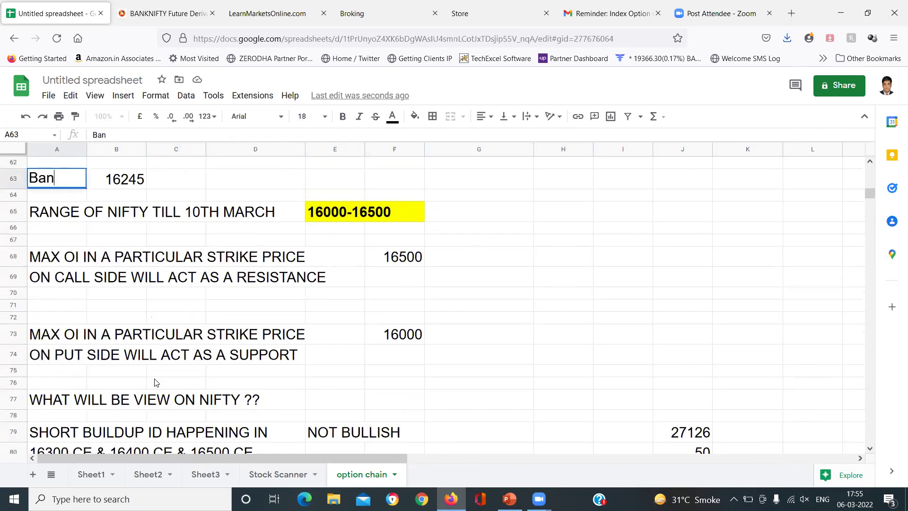
{"action": "key", "text": "Tab"}
{"action": "type", "text": "34407"}
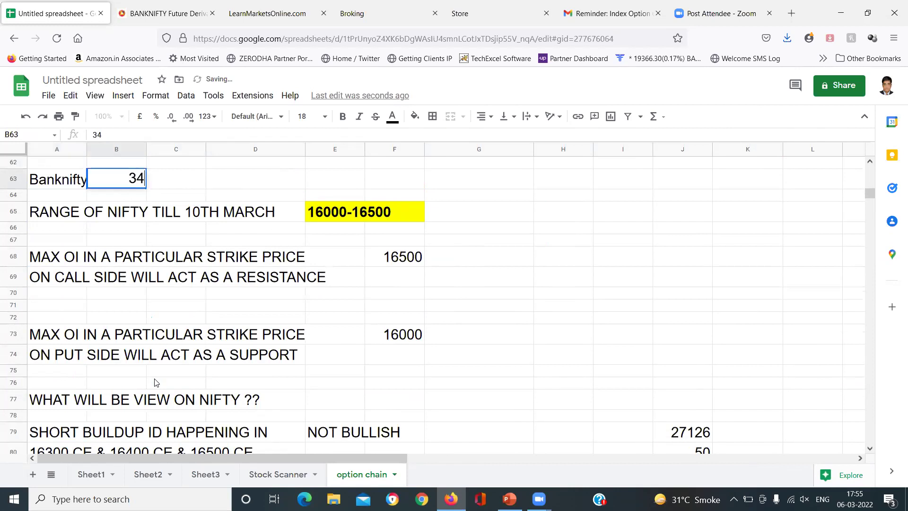
{"action": "key", "text": "Return"}
{"action": "key", "text": "Up"}
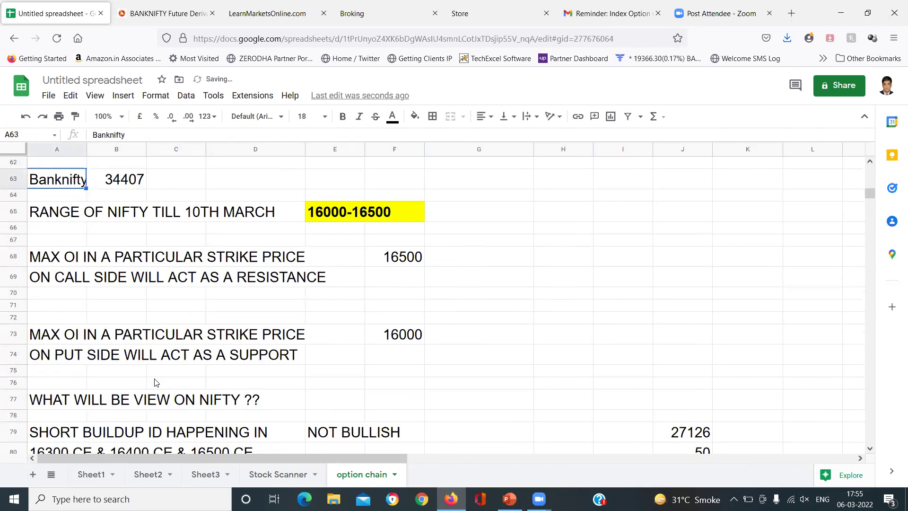
{"action": "key", "text": "Right"}
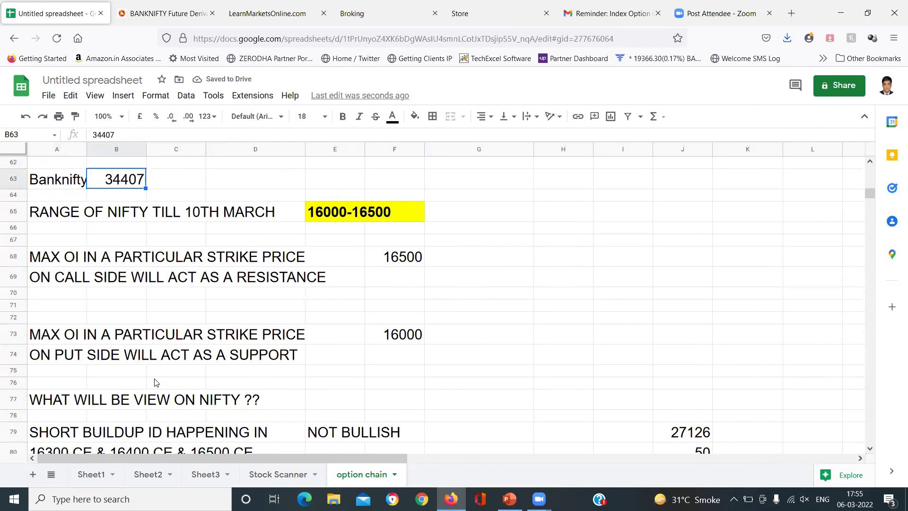
Step: Switch to the NSE BANKNIFTY option chain and review the strike price, puts, and call- and put-side OI columns
{"action": "left_click", "coordinate": [134, 4]}
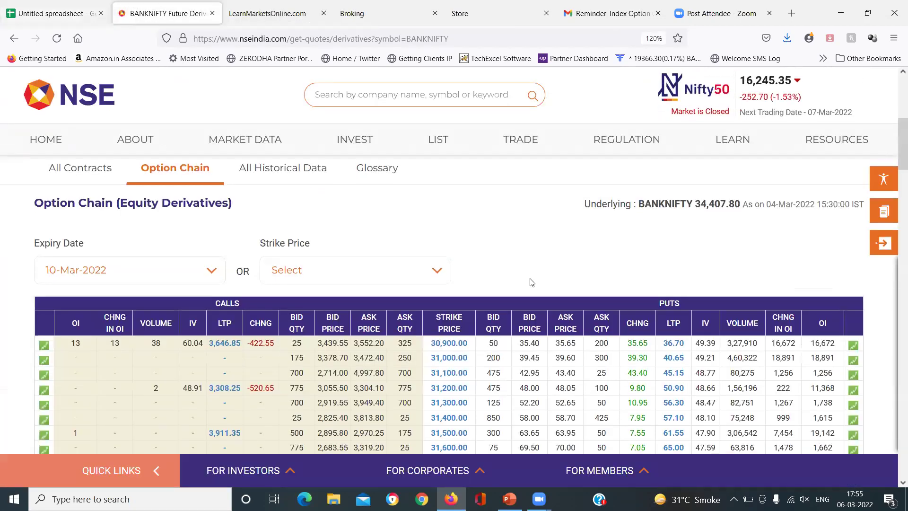
{"action": "scroll", "coordinate": [531, 282], "scroll_direction": "down", "scroll_amount": 2}
{"action": "triple_click", "coordinate": [462, 261]}
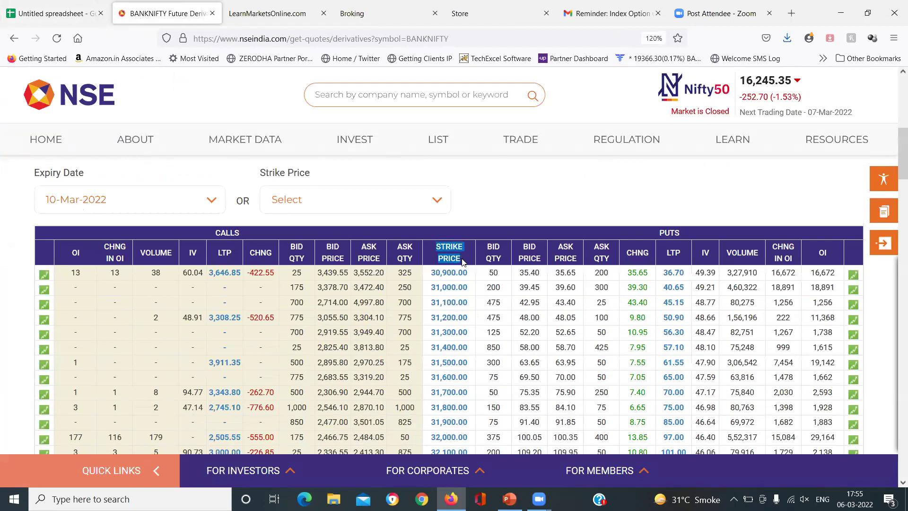
{"action": "left_click_drag", "start_coordinate": [659, 233], "coordinate": [664, 232]}
{"action": "double_click", "coordinate": [669, 233]}
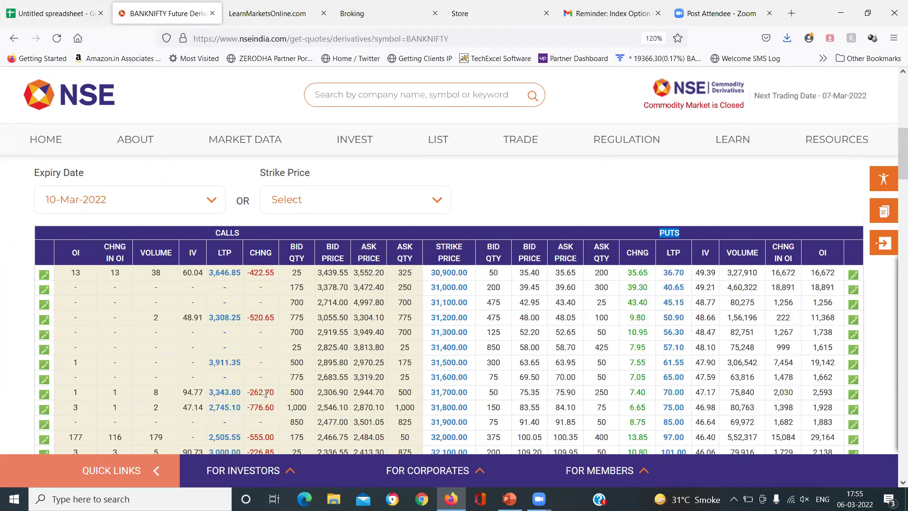
{"action": "double_click", "coordinate": [71, 255]}
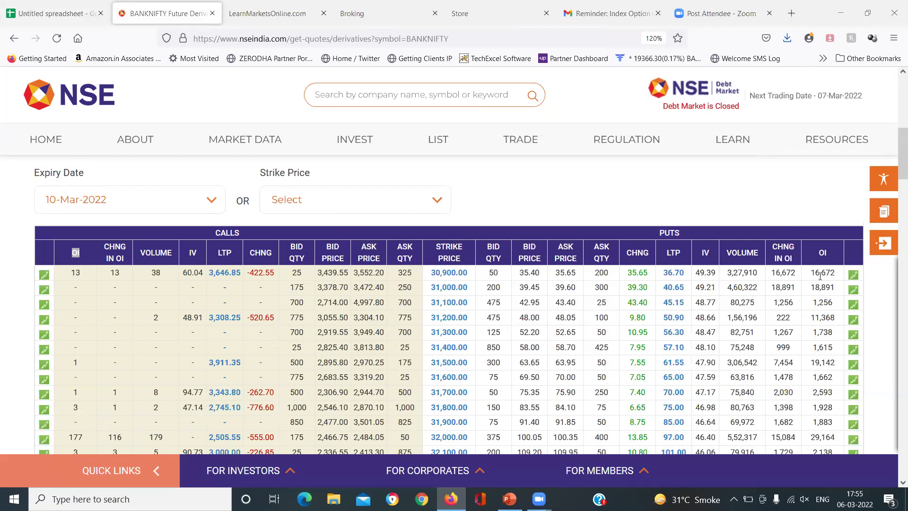
{"action": "double_click", "coordinate": [822, 253]}
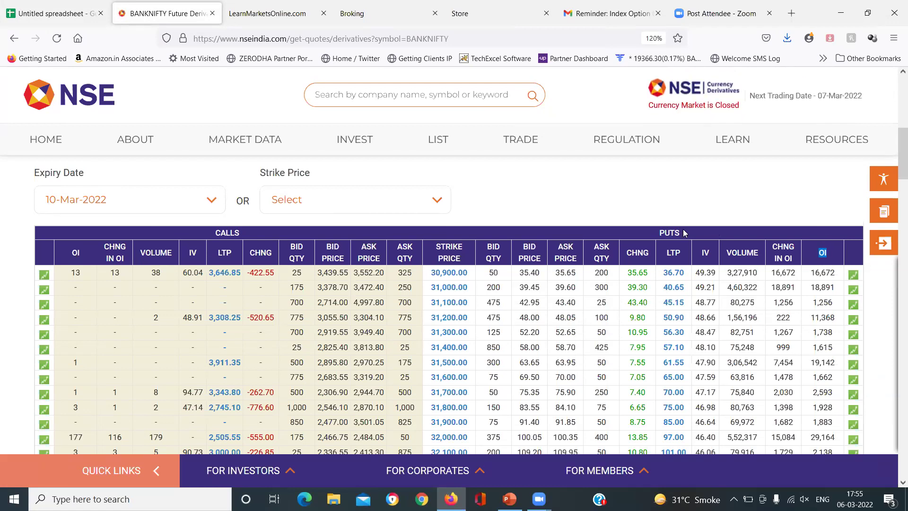
{"action": "left_click_drag", "start_coordinate": [66, 258], "coordinate": [86, 253]}
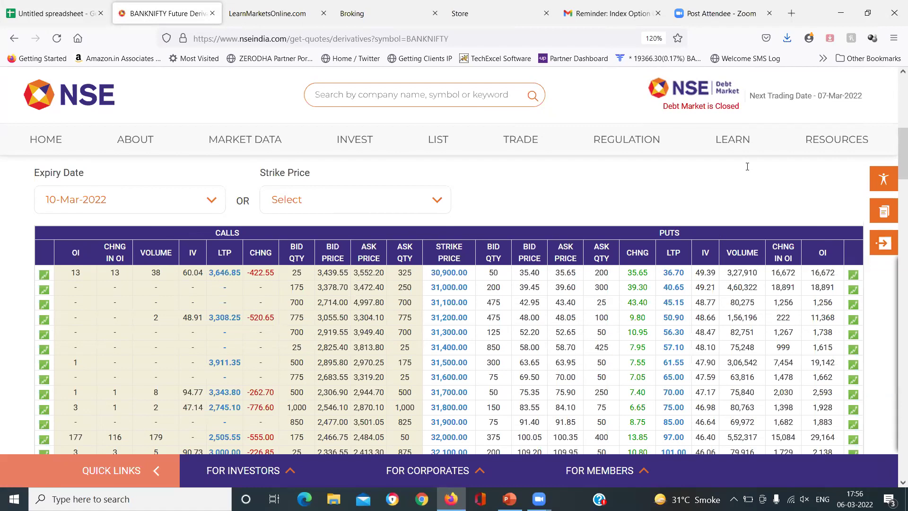
Step: Examine the call-side open interest around the 34,400 strike and highlight the 35,000 call row
{"action": "scroll", "coordinate": [600, 289], "scroll_direction": "down", "scroll_amount": 4}
{"action": "scroll", "coordinate": [601, 288], "scroll_direction": "down", "scroll_amount": 6}
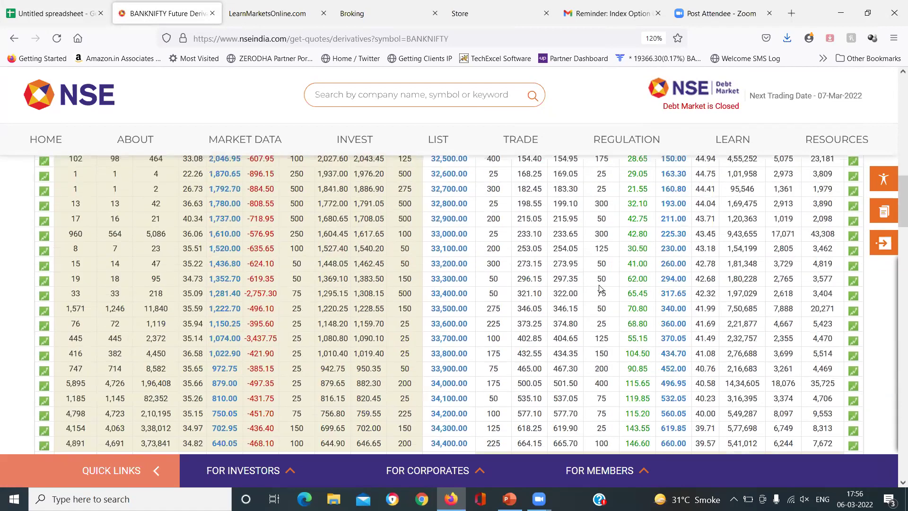
{"action": "scroll", "coordinate": [531, 334], "scroll_direction": "up", "scroll_amount": 1}
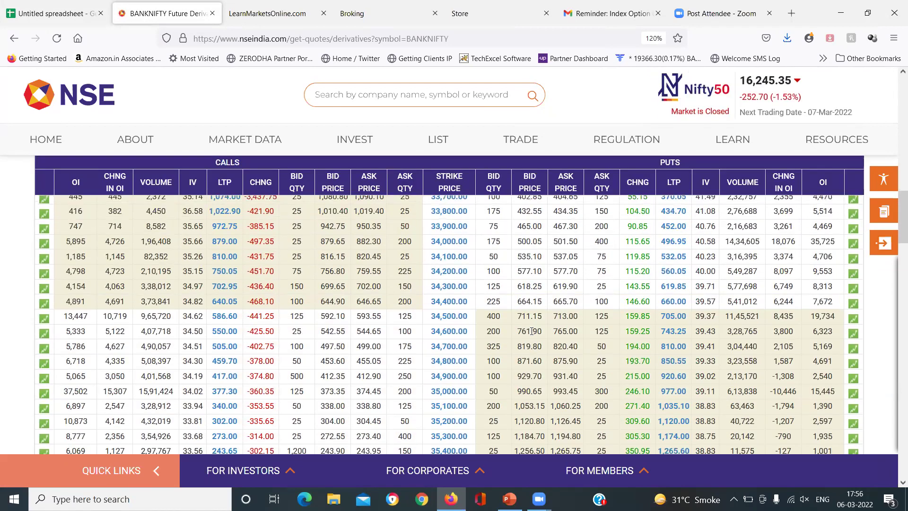
{"action": "left_click_drag", "start_coordinate": [574, 315], "coordinate": [189, 318]}
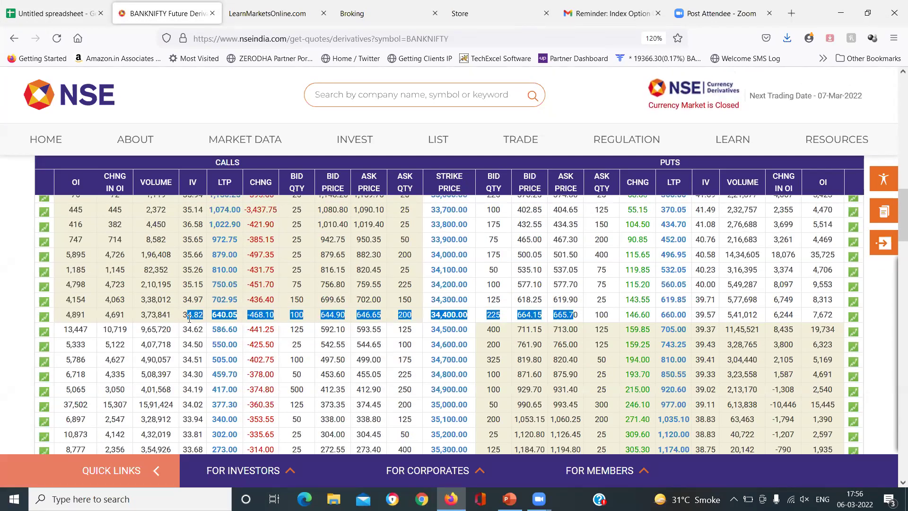
{"action": "left_click", "coordinate": [71, 4]}
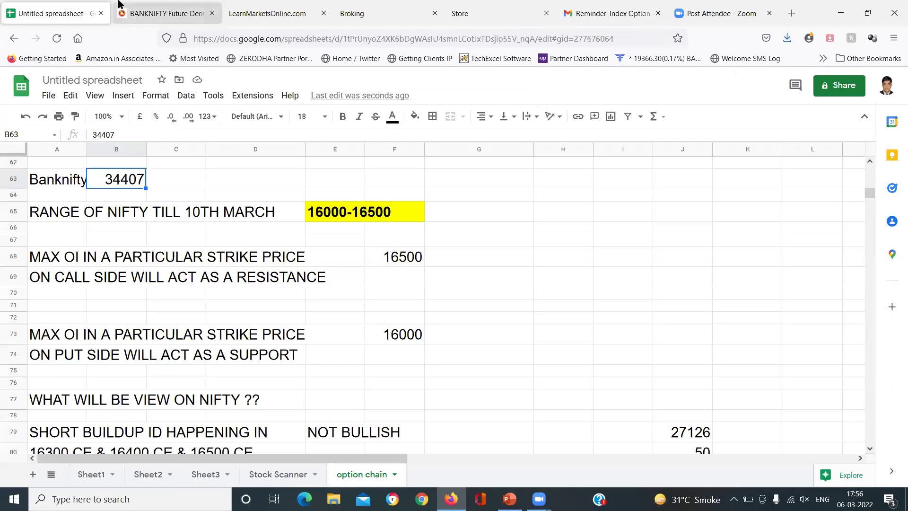
{"action": "key", "text": "ctrl+Tab"}
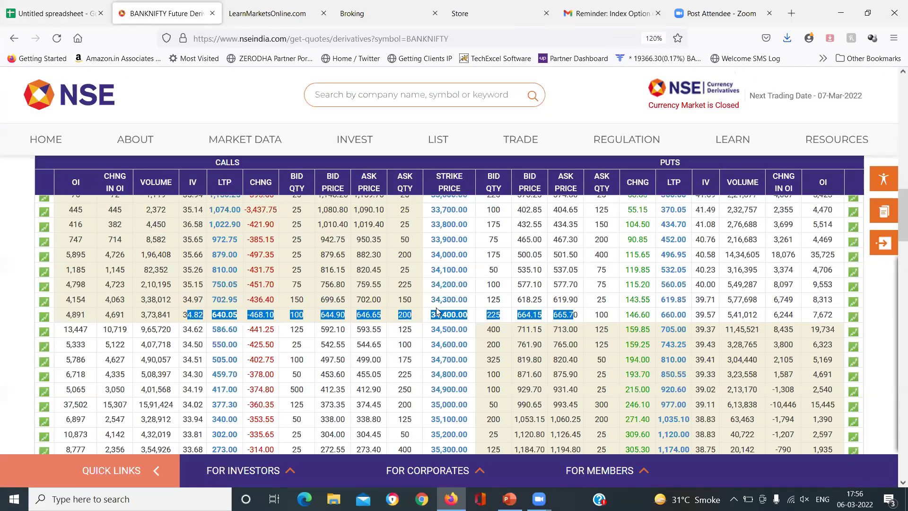
{"action": "left_click", "coordinate": [321, 303]}
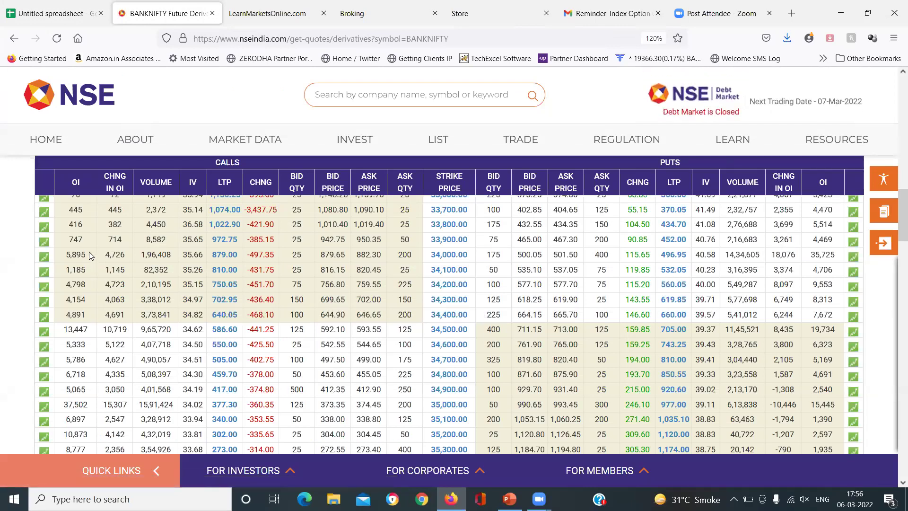
{"action": "left_click_drag", "start_coordinate": [65, 406], "coordinate": [478, 409]}
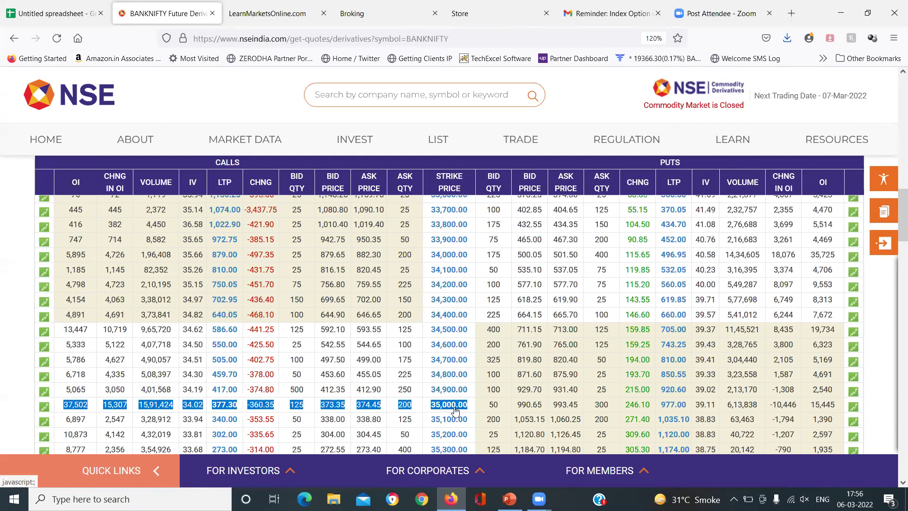
Step: Set the call-side resistance strike in F68 of the option chain sheet to 35000, and return to the BANKNIFTY option chain
{"action": "left_click", "coordinate": [82, 4]}
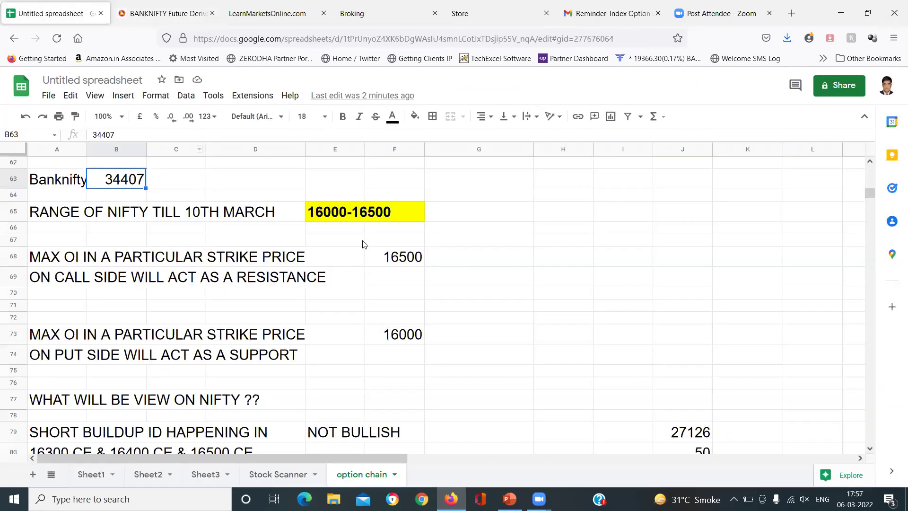
{"action": "left_click", "coordinate": [382, 252]}
{"action": "type", "text": "35000"}
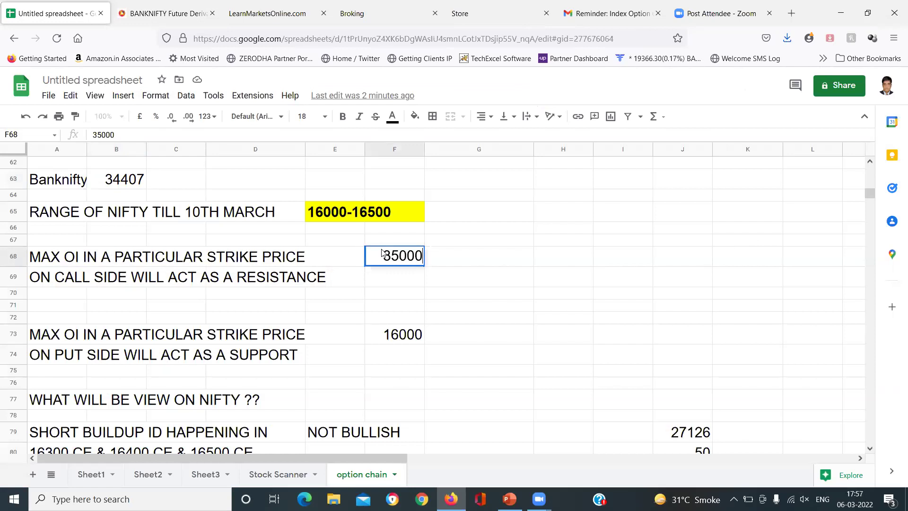
{"action": "key", "text": "Return"}
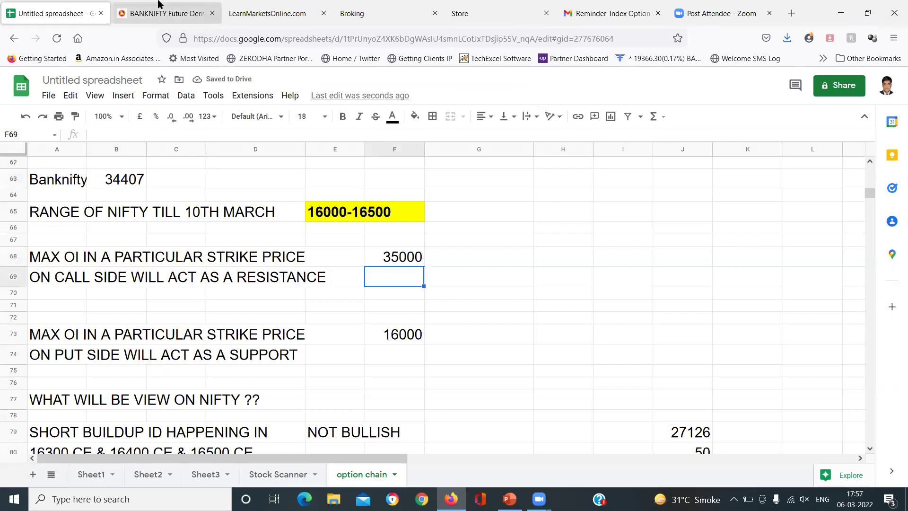
{"action": "key", "text": "ctrl+Tab"}
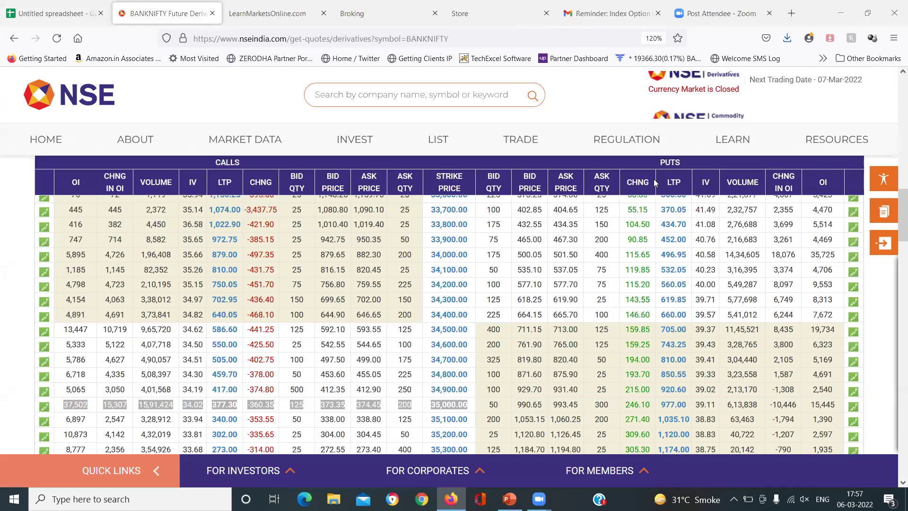
Step: Find the strike with the largest put-side open interest below the index level and highlight the 33,000 put row
{"action": "left_click", "coordinate": [555, 309]}
{"action": "scroll", "coordinate": [555, 310], "scroll_direction": "up", "scroll_amount": 2}
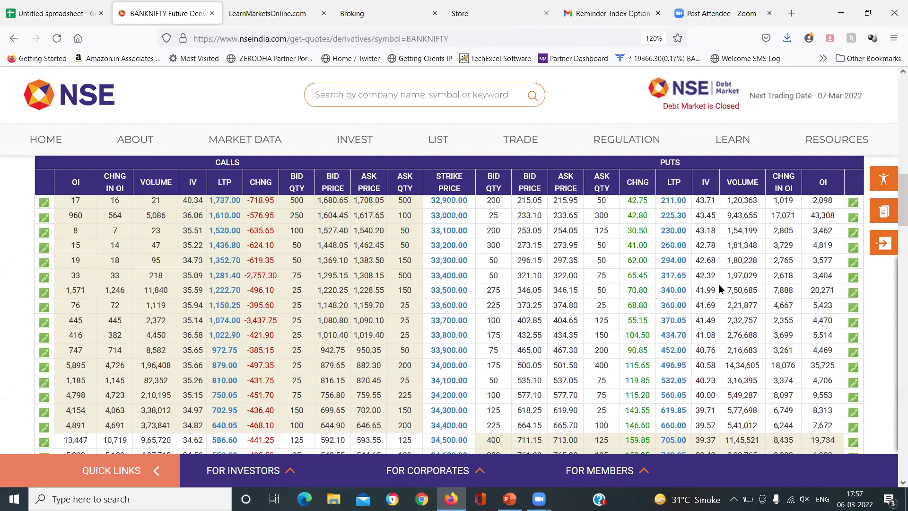
{"action": "left_click_drag", "start_coordinate": [834, 216], "coordinate": [429, 216]}
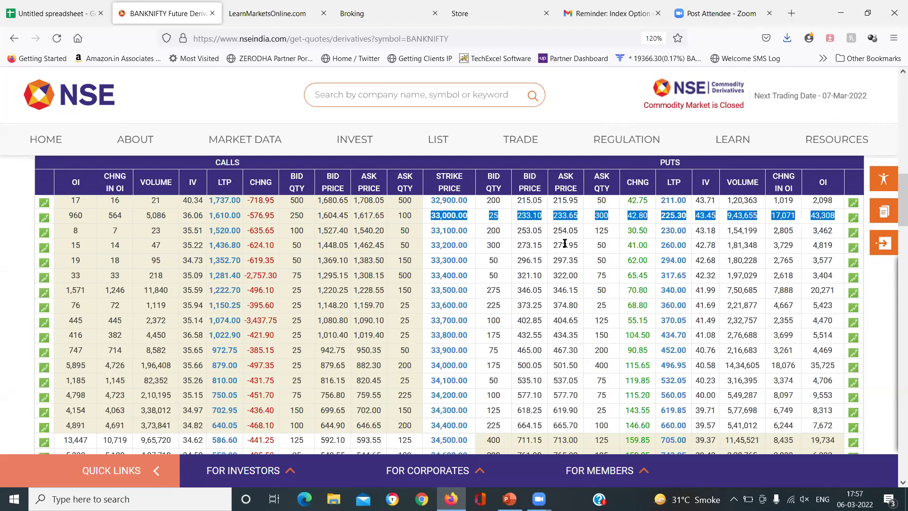
Step: Return to the option chain sheet and set the put-side support strike in F73 to 33000
{"action": "left_click", "coordinate": [54, 13]}
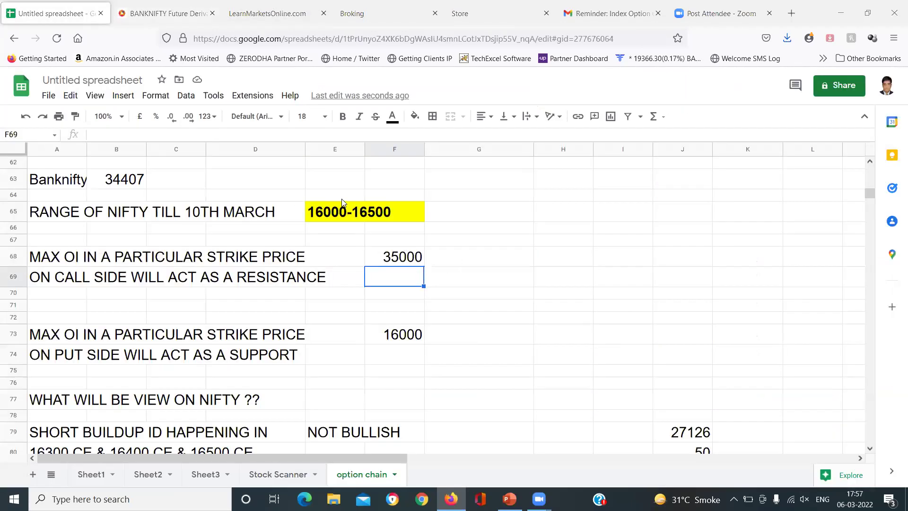
{"action": "left_click", "coordinate": [396, 334]}
{"action": "type", "text": "33000"}
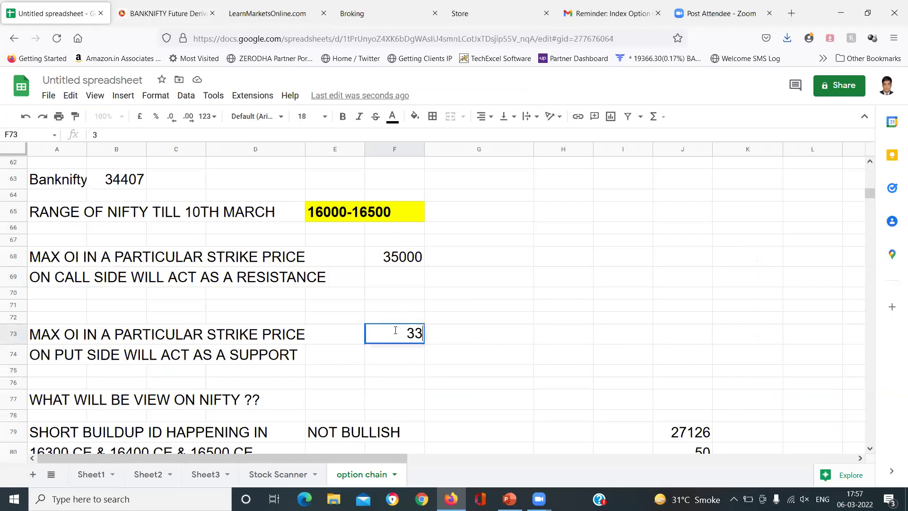
{"action": "key", "text": "Return"}
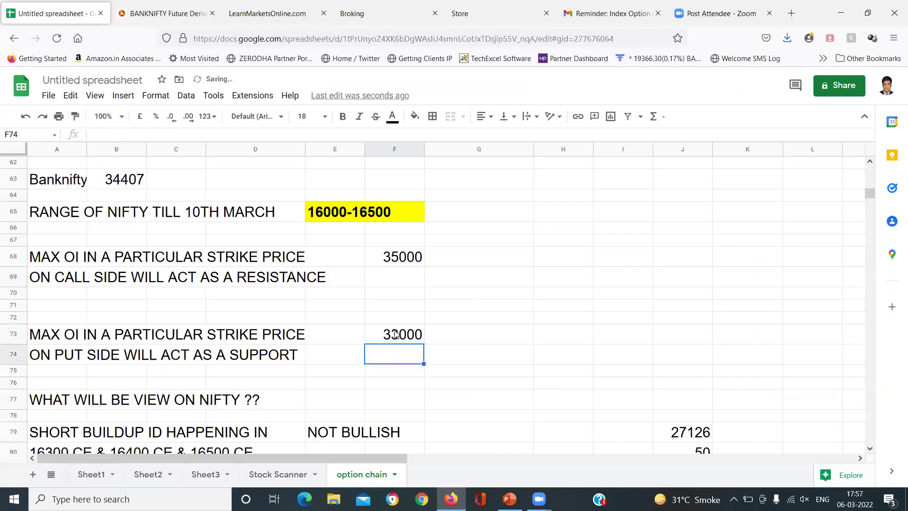
{"action": "key", "text": "Up"}
{"action": "key", "text": "Up"}
{"action": "key", "text": "Up"}
{"action": "key", "text": "Up"}
{"action": "key", "text": "Up"}
{"action": "key", "text": "Up"}
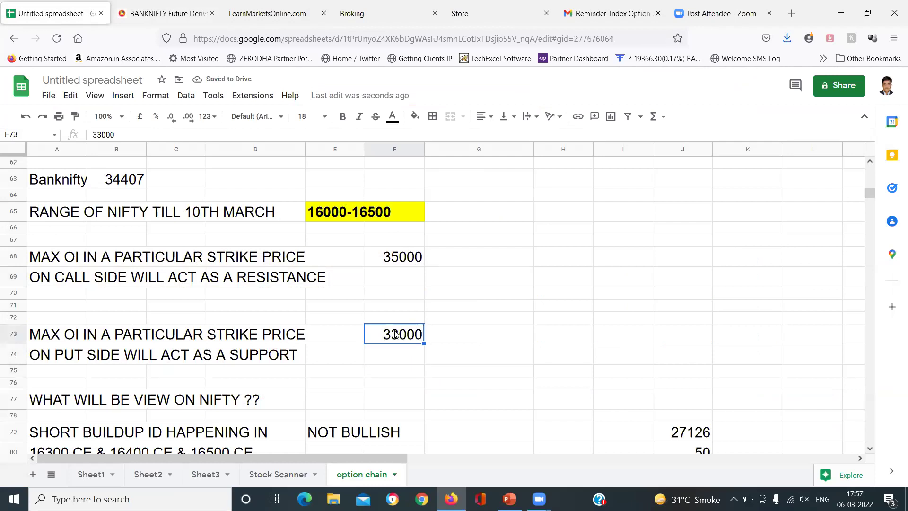
{"action": "key", "text": "Up"}
{"action": "key", "text": "Up"}
{"action": "key", "text": "Up"}
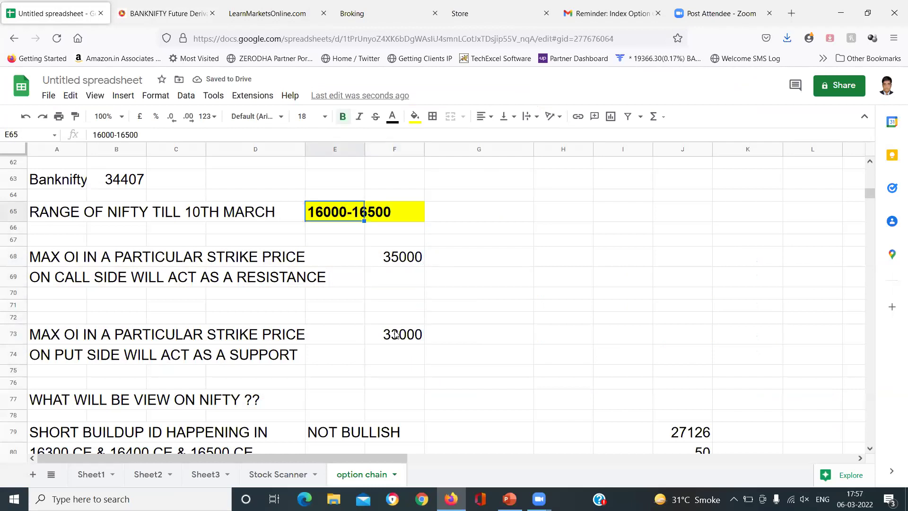
{"action": "type", "text": "33300-3500"}
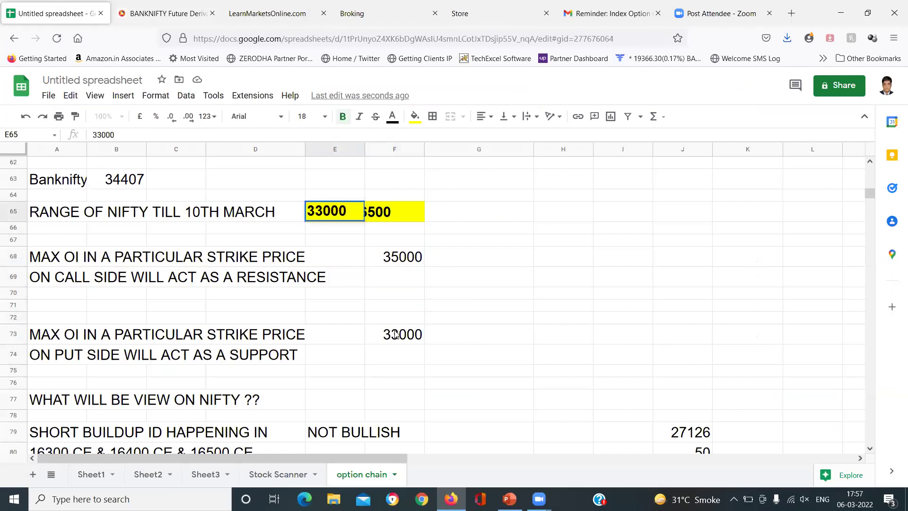
{"action": "type", "text": "00"}
{"action": "key", "text": "Return"}
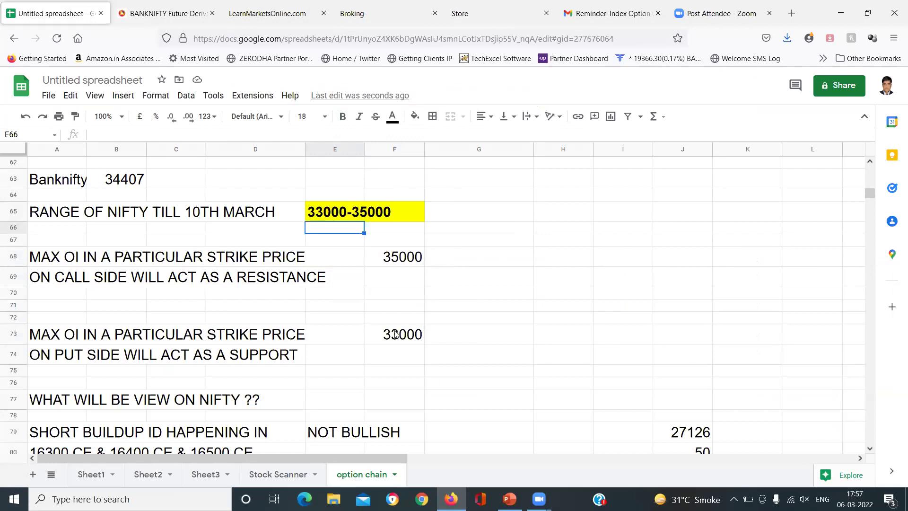
Step: Reword the view question in A77 to "WHAT WILL BE VIEW ON BANKNIFTY ??"
{"action": "key", "text": "Down"}
{"action": "key", "text": "Down"}
{"action": "key", "text": "Down"}
{"action": "key", "text": "Down"}
{"action": "key", "text": "Down"}
{"action": "key", "text": "Down"}
{"action": "key", "text": "Down"}
{"action": "key", "text": "Down"}
{"action": "key", "text": "Down"}
{"action": "key", "text": "Down"}
{"action": "key", "text": "Down"}
{"action": "key", "text": "Down"}
{"action": "key", "text": "Down"}
{"action": "key", "text": "Down"}
{"action": "key", "text": "Down"}
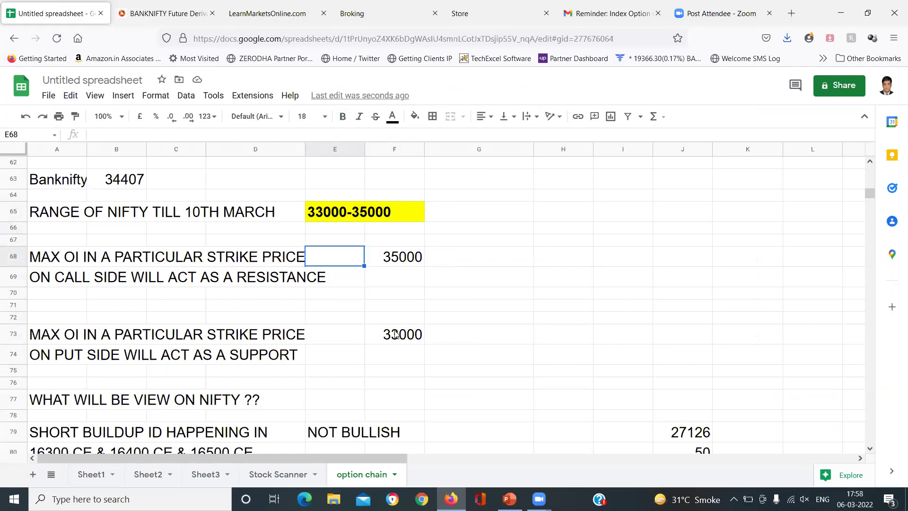
{"action": "key", "text": "Down"}
{"action": "key", "text": "Left"}
{"action": "key", "text": "Left"}
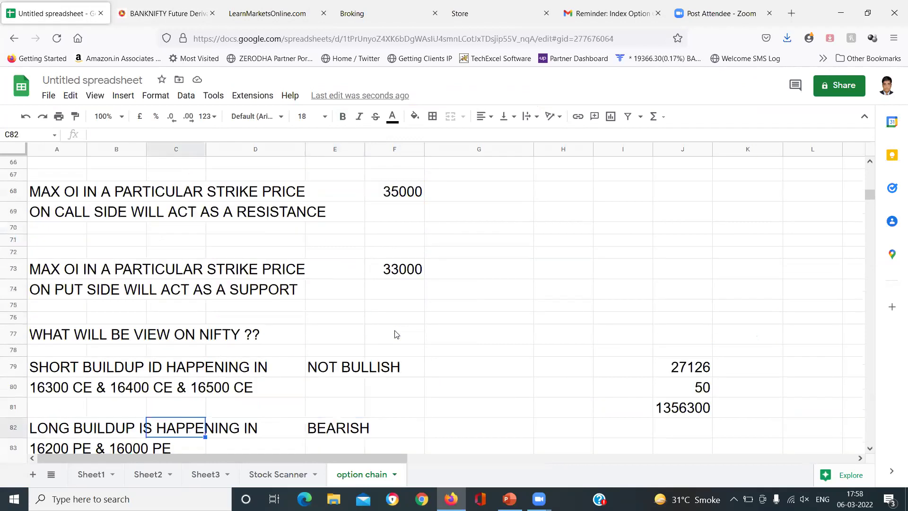
{"action": "key", "text": "Up"}
{"action": "key", "text": "Up"}
{"action": "key", "text": "Up"}
{"action": "key", "text": "Up"}
{"action": "key", "text": "Up"}
{"action": "key", "text": "Up"}
{"action": "key", "text": "Up"}
{"action": "key", "text": "Up"}
{"action": "key", "text": "Up"}
{"action": "key", "text": "Up"}
{"action": "key", "text": "Up"}
{"action": "key", "text": "Down"}
{"action": "key", "text": "Down"}
{"action": "key", "text": "Down"}
{"action": "key", "text": "Down"}
{"action": "key", "text": "Down"}
{"action": "key", "text": "Down"}
{"action": "key", "text": "Down"}
{"action": "key", "text": "Down"}
{"action": "key", "text": "Down"}
{"action": "key", "text": "Down"}
{"action": "key", "text": "Down"}
{"action": "key", "text": "Down"}
{"action": "key", "text": "Down"}
{"action": "key", "text": "Down"}
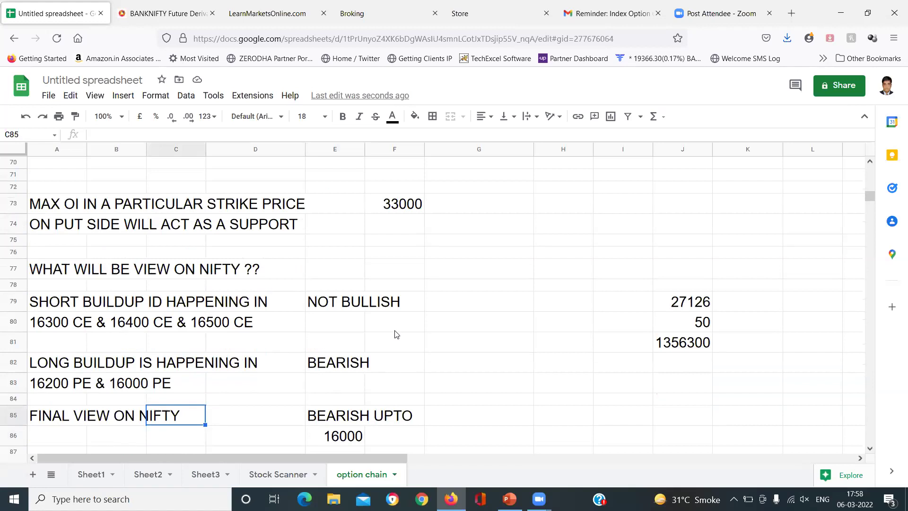
{"action": "key", "text": "Up"}
{"action": "key", "text": "Up"}
{"action": "key", "text": "Up"}
{"action": "key", "text": "Up"}
{"action": "key", "text": "Up"}
{"action": "key", "text": "Up"}
{"action": "key", "text": "Up"}
{"action": "key", "text": "Up"}
{"action": "key", "text": "Left"}
{"action": "key", "text": "Left"}
{"action": "key", "text": "Return"}
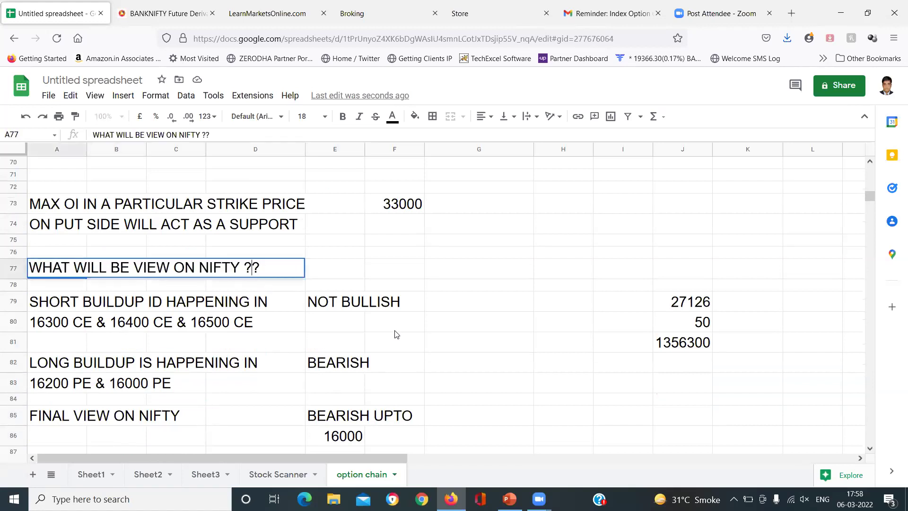
{"action": "key", "text": "Left"}
{"action": "key", "text": "Left"}
{"action": "key", "text": "Left"}
{"action": "type", "text": "ban"}
{"action": "key", "text": "BackSpace"}
{"action": "key", "text": "BackSpace"}
{"action": "key", "text": "BackSpace"}
{"action": "type", "text": "BANK"}
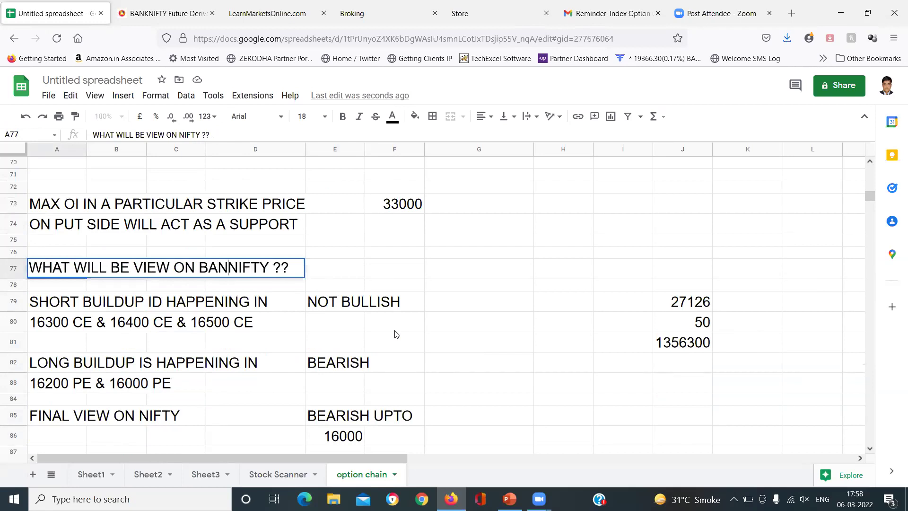
{"action": "key", "text": "Return"}
Step: Clear the old NIFTY call strikes in row 80 and put strikes in row 83
{"action": "key", "text": "Down"}
{"action": "key", "text": "Down"}
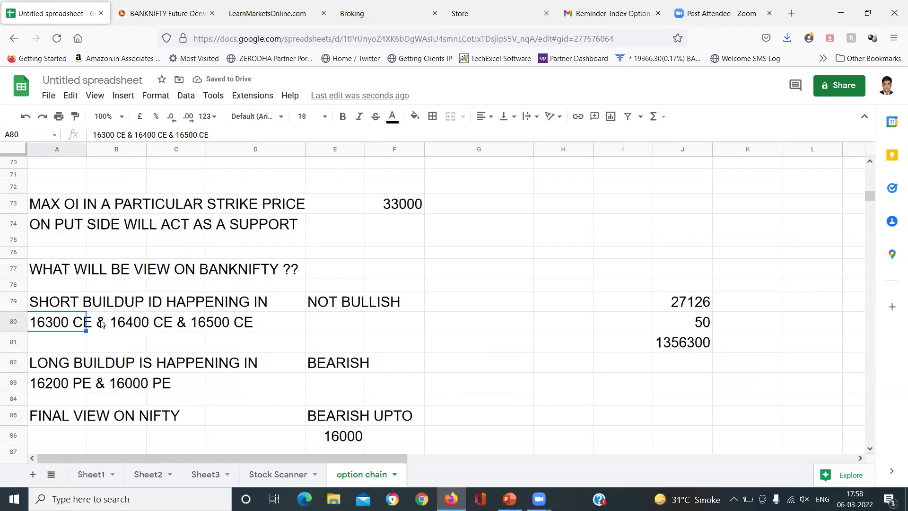
{"action": "key", "text": "shift+Right"}
{"action": "key", "text": "shift+Right"}
{"action": "key", "text": "shift+Right"}
{"action": "key", "text": "shift+Right"}
{"action": "key", "text": "Delete"}
{"action": "key", "text": "Down"}
{"action": "key", "text": "Down"}
{"action": "key", "text": "Down"}
{"action": "key", "text": "shift+Right"}
{"action": "key", "text": "shift+Right"}
{"action": "key", "text": "Delete"}
Step: Clear the leftover side calculation from the pasted block in the range I78:L81
{"action": "key", "text": "Right"}
{"action": "key", "text": "Right"}
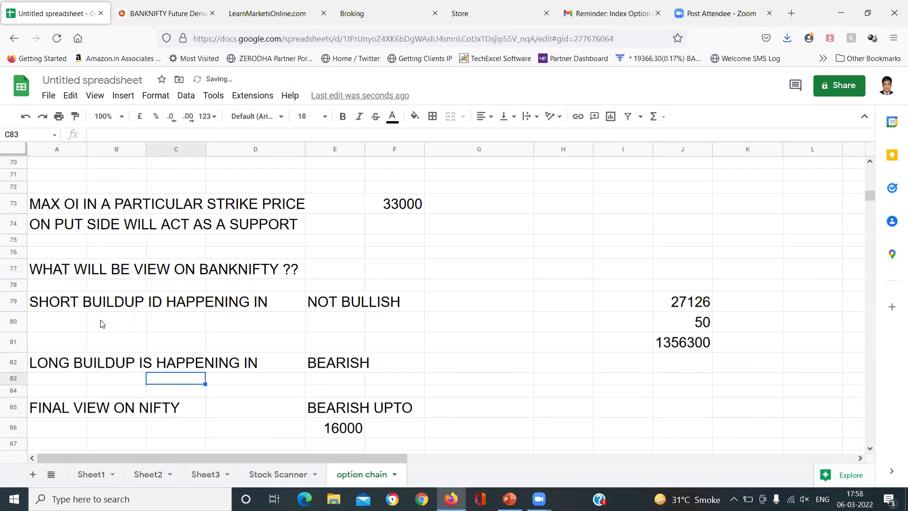
{"action": "key", "text": "Right"}
{"action": "key", "text": "Right"}
{"action": "key", "text": "Right"}
{"action": "key", "text": "Right"}
{"action": "key", "text": "Right"}
{"action": "key", "text": "Right"}
{"action": "key", "text": "Up"}
{"action": "key", "text": "Up"}
{"action": "key", "text": "Up"}
{"action": "key", "text": "Up"}
{"action": "key", "text": "Up"}
{"action": "key", "text": "shift+Right"}
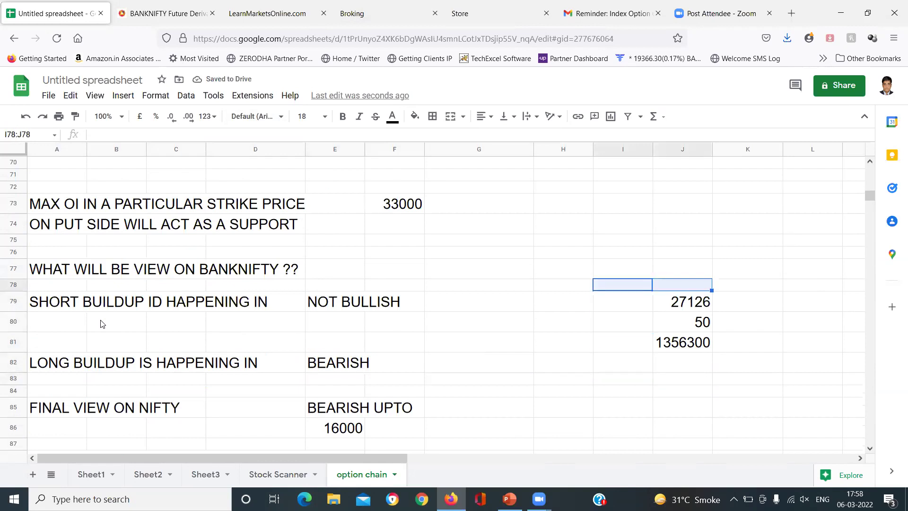
{"action": "key", "text": "shift+Right"}
{"action": "key", "text": "shift+Right"}
{"action": "key", "text": "shift+Down"}
{"action": "key", "text": "shift+Down"}
{"action": "key", "text": "shift+Down"}
{"action": "key", "text": "Delete"}
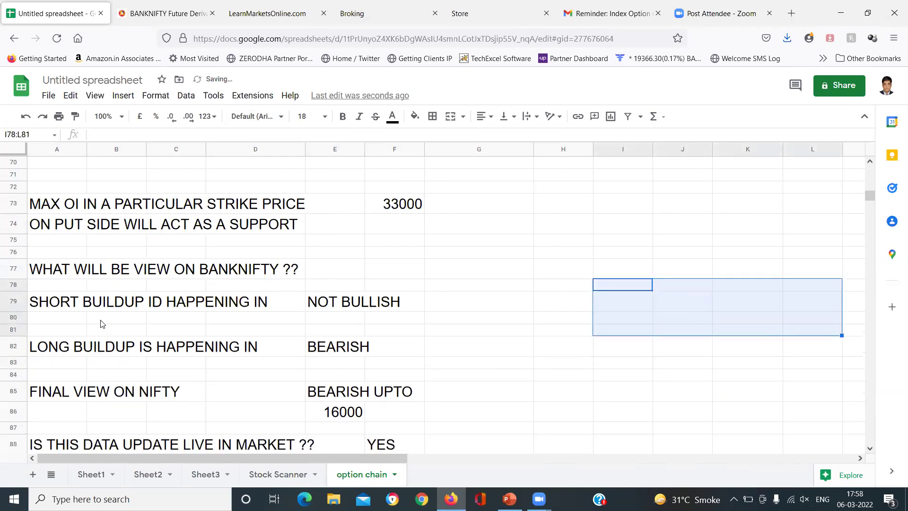
Step: Select cell A80, switch to the NSE BANKNIFTY option chain, and examine the call-side changes in OI and price around the index level
{"action": "key", "text": "Left"}
{"action": "key", "text": "Left"}
{"action": "key", "text": "Left"}
{"action": "key", "text": "Left"}
{"action": "key", "text": "Left"}
{"action": "key", "text": "Left"}
{"action": "key", "text": "Left"}
{"action": "left_click", "coordinate": [101, 320]}
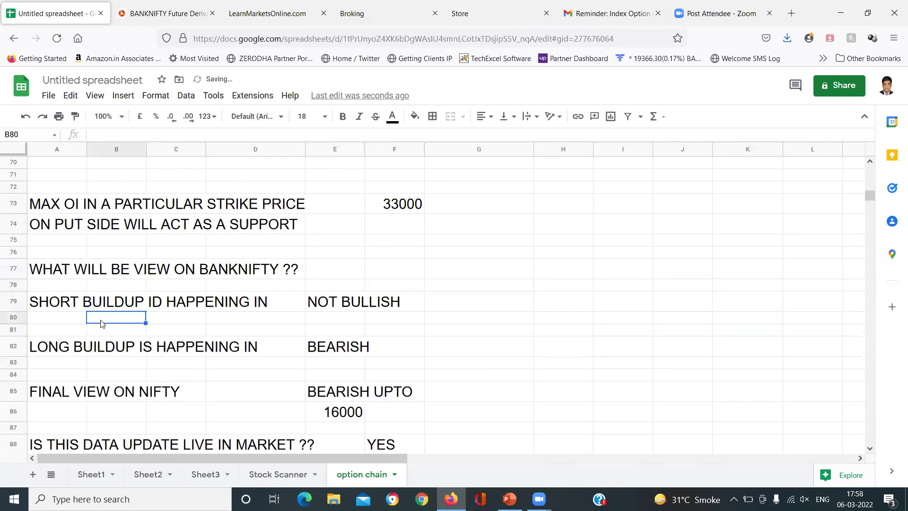
{"action": "key", "text": "Left"}
{"action": "left_click", "coordinate": [120, 4]}
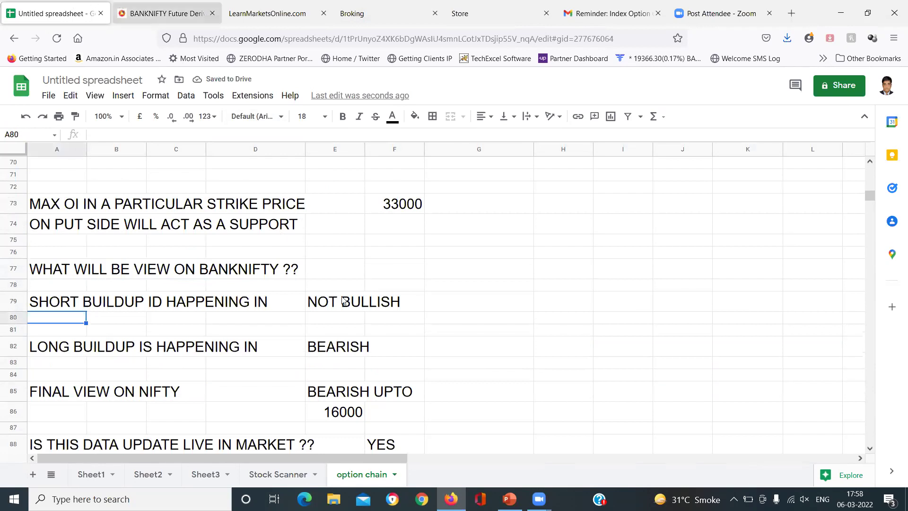
{"action": "scroll", "coordinate": [342, 306], "scroll_direction": "down", "scroll_amount": 3}
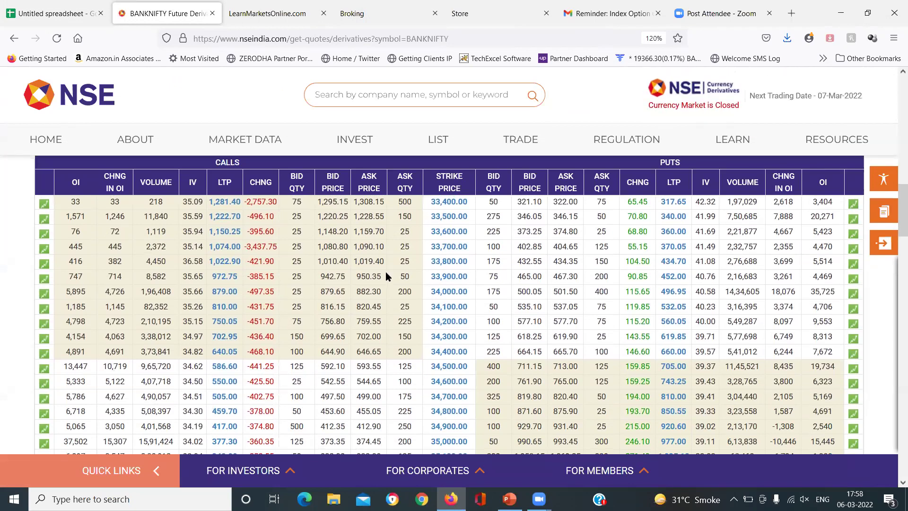
{"action": "scroll", "coordinate": [385, 276], "scroll_direction": "up", "scroll_amount": 6}
{"action": "scroll", "coordinate": [385, 276], "scroll_direction": "up", "scroll_amount": 5}
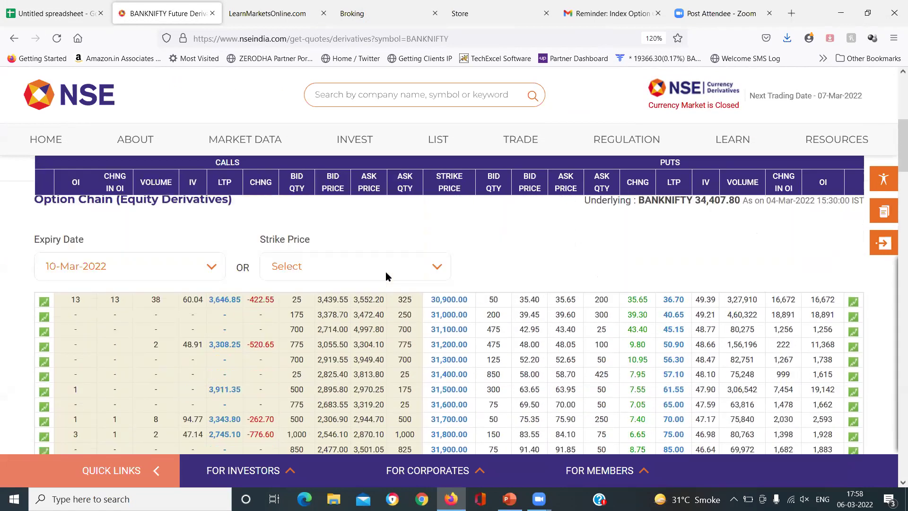
{"action": "scroll", "coordinate": [96, 271], "scroll_direction": "down", "scroll_amount": 3}
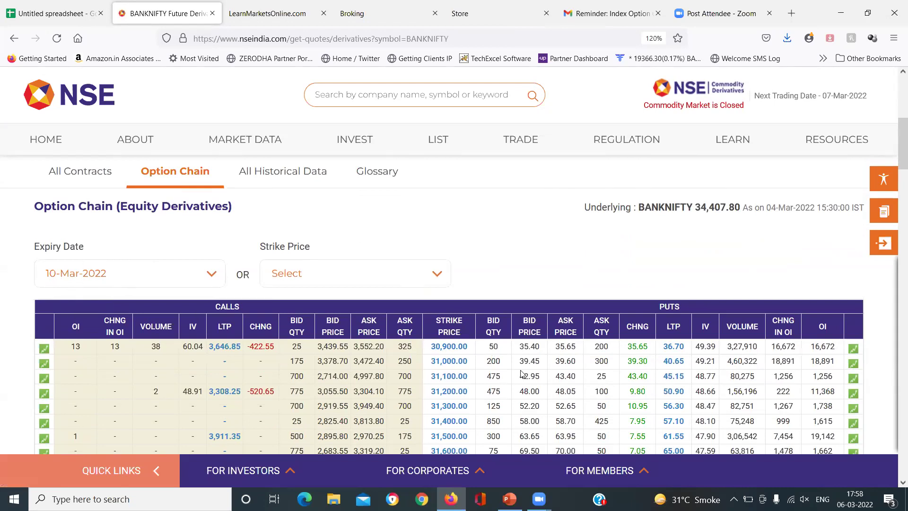
{"action": "scroll", "coordinate": [521, 374], "scroll_direction": "down", "scroll_amount": 3}
{"action": "scroll", "coordinate": [521, 374], "scroll_direction": "down", "scroll_amount": 10}
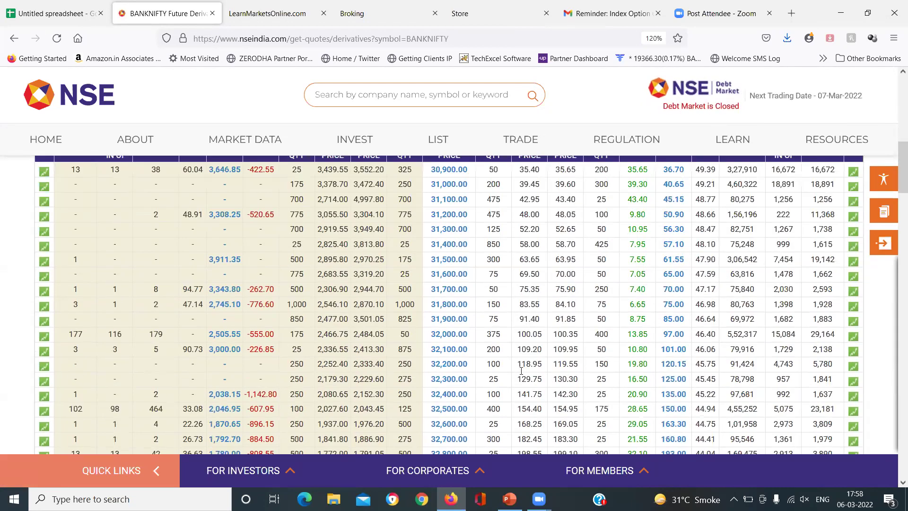
{"action": "scroll", "coordinate": [521, 370], "scroll_direction": "up", "scroll_amount": 1}
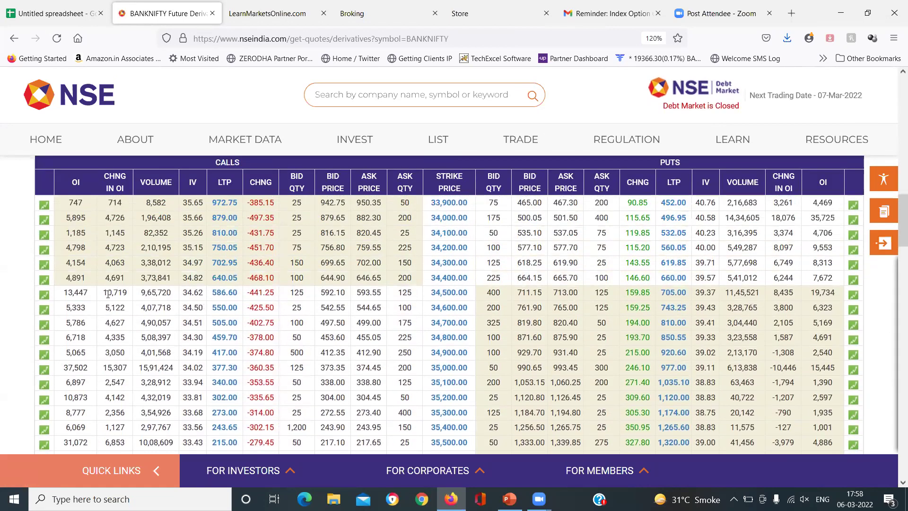
Step: Highlight the 34,500 call row, and the 35,000 call's values from price change to change in OI
{"action": "left_click_drag", "start_coordinate": [128, 293], "coordinate": [481, 296]}
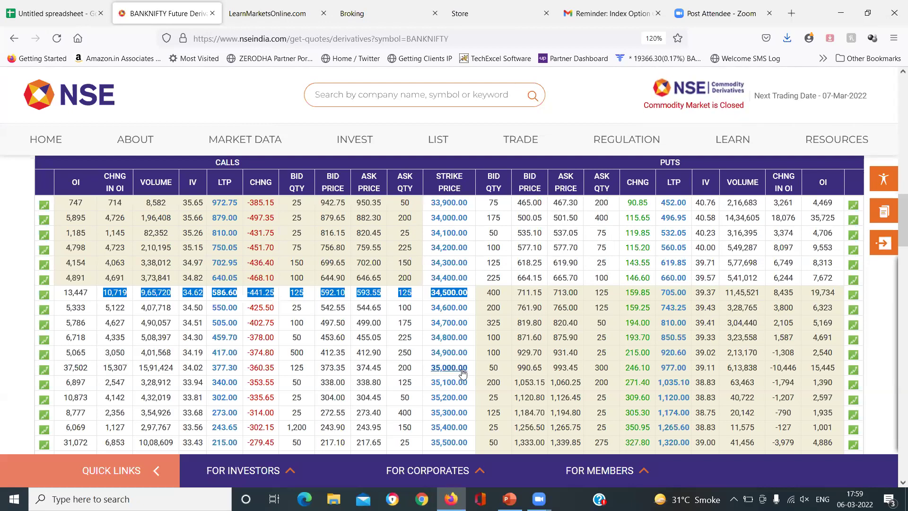
{"action": "left_click_drag", "start_coordinate": [283, 369], "coordinate": [258, 368]}
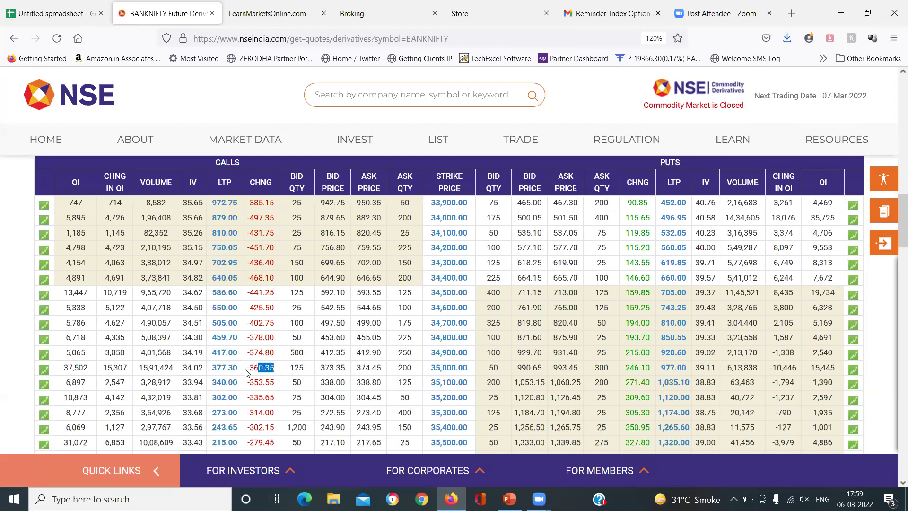
{"action": "left_click_drag", "start_coordinate": [159, 368], "coordinate": [102, 373]}
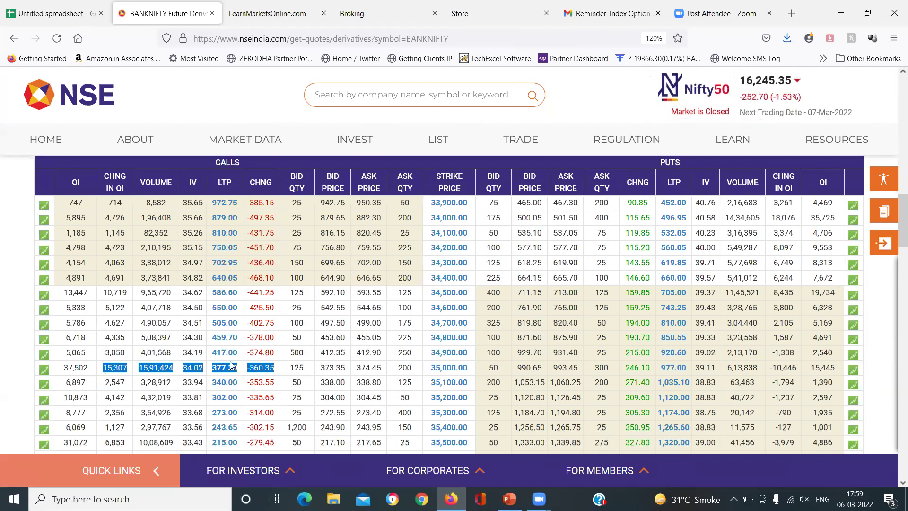
Step: Return to the option chain sheet and enter the short buildup strikes "34500 CE & 35000 CE" in A80
{"action": "left_click", "coordinate": [39, 6]}
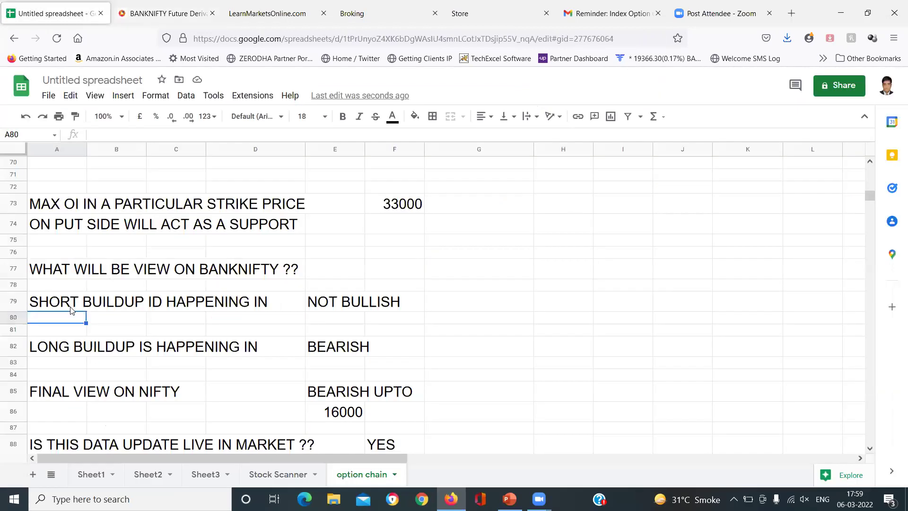
{"action": "type", "text": "34500"}
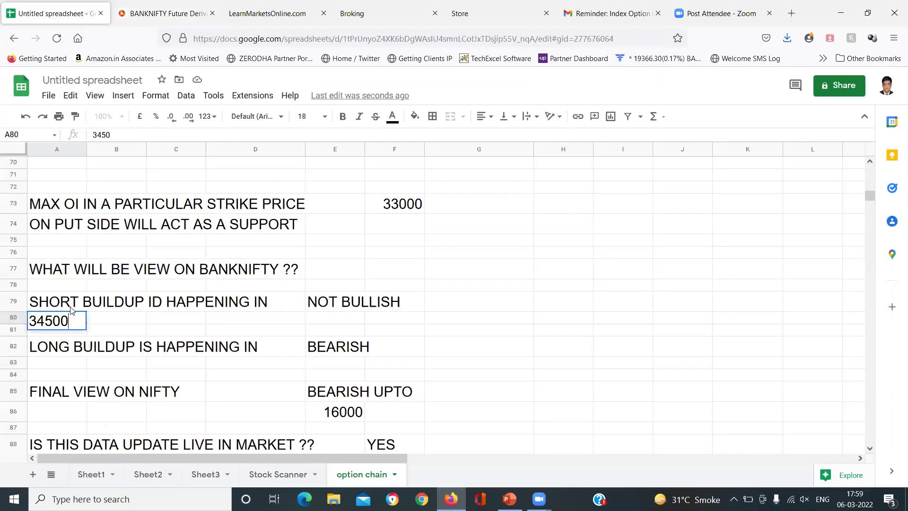
{"action": "type", "text": " CE & 350"}
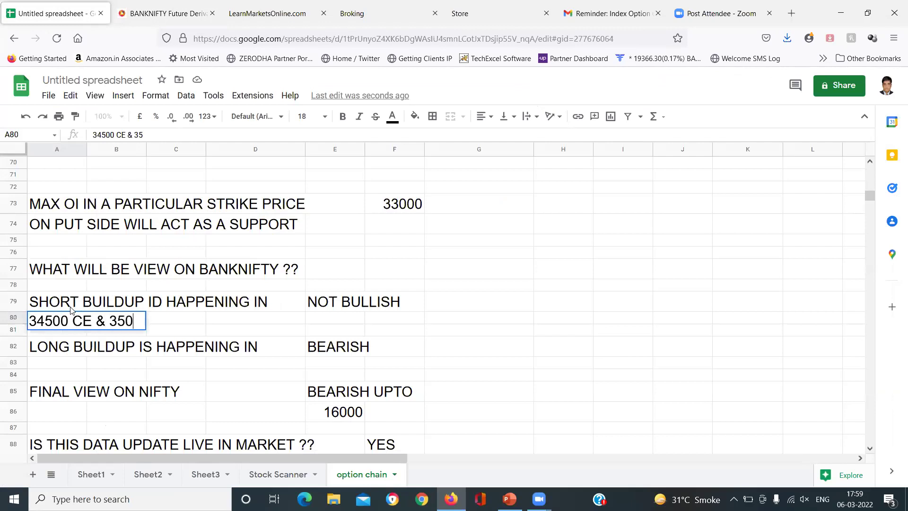
{"action": "type", "text": "00 CE"}
{"action": "key", "text": "Tab"}
Step: Extend the short buildup conclusion in E79 to "NOT BULLISH/ BANKNIFTY MAY NOT MOVE UP"
{"action": "key", "text": "Right"}
{"action": "key", "text": "Right"}
{"action": "key", "text": "Right"}
{"action": "key", "text": "Right"}
{"action": "key", "text": "Up"}
{"action": "key", "text": "Left"}
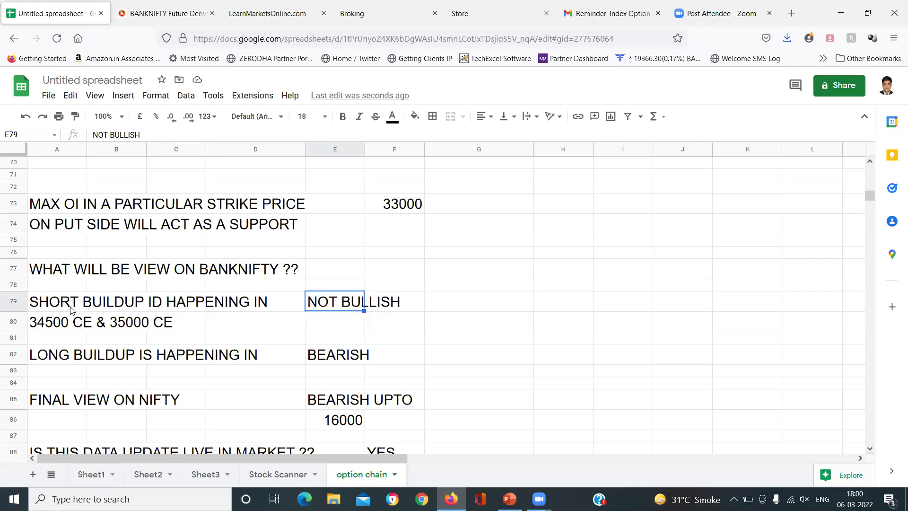
{"action": "key", "text": "F2"}
{"action": "type", "text": "/ BAN"}
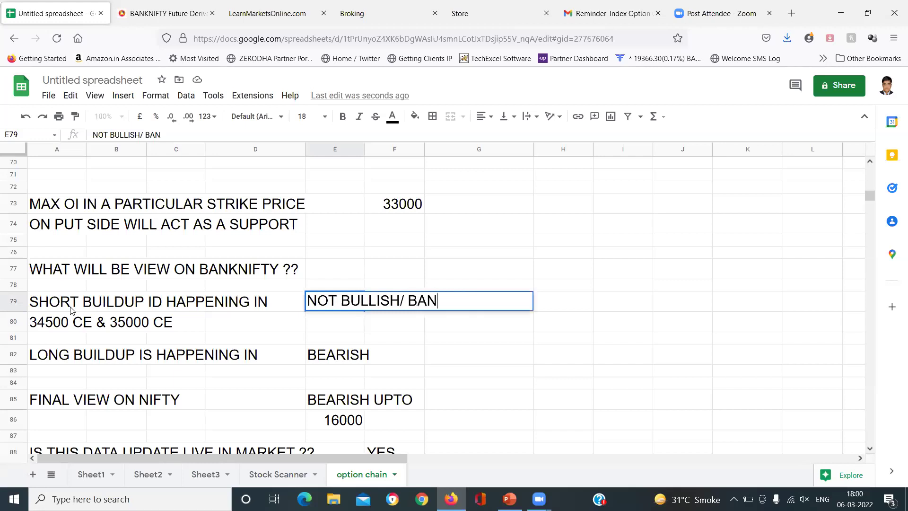
{"action": "type", "text": "KNIFTY MAY N"}
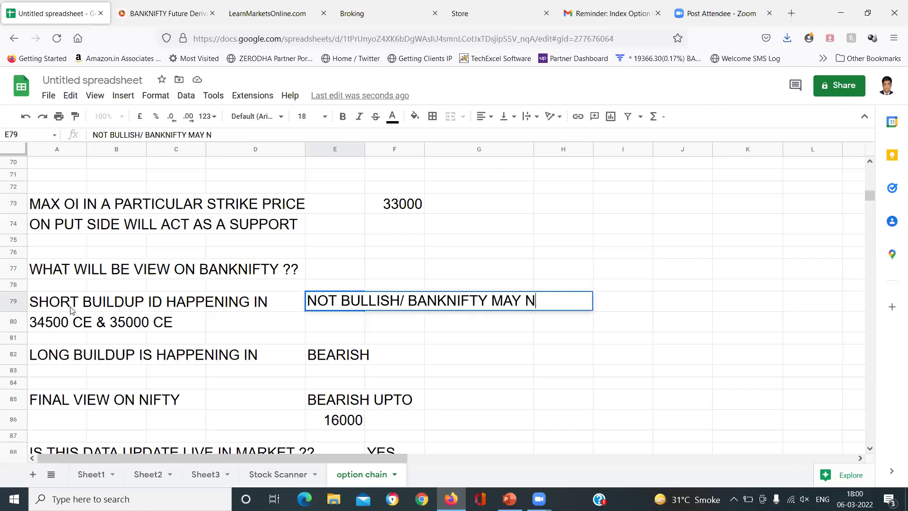
{"action": "type", "text": "OT MOVE UP"}
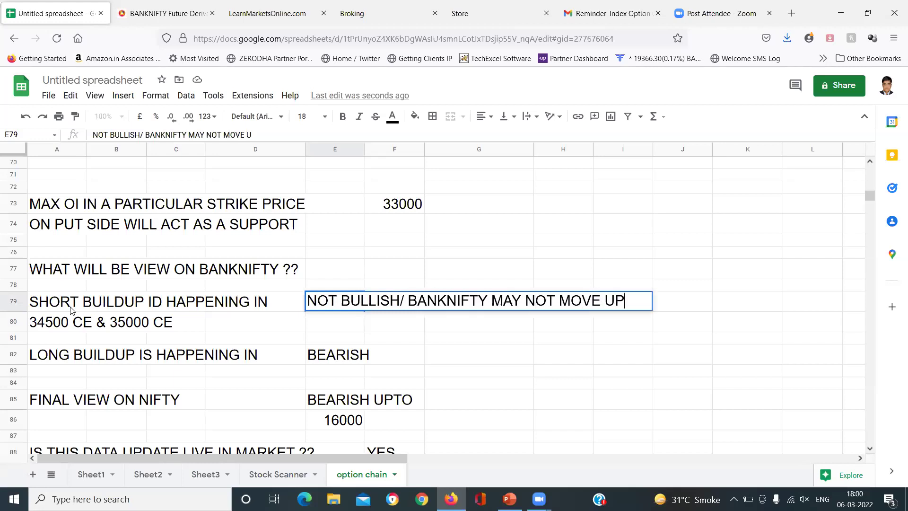
{"action": "key", "text": "Return"}
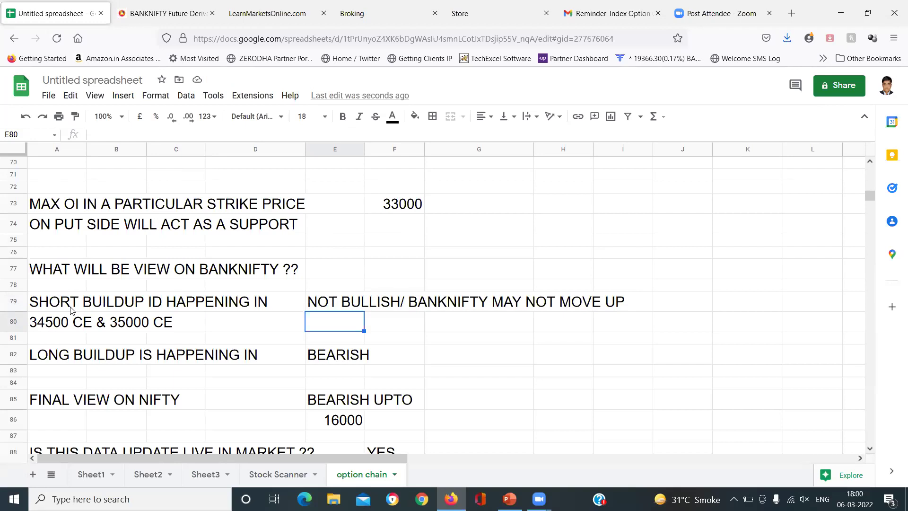
Step: Select cell A83, switch to the NSE BANKNIFTY option chain, and highlight the 34,000 put's values from price change to change in OI
{"action": "key", "text": "Down"}
{"action": "key", "text": "Down"}
{"action": "key", "text": "Left"}
{"action": "key", "text": "Left"}
{"action": "key", "text": "Left"}
{"action": "key", "text": "Left"}
{"action": "key", "text": "Down"}
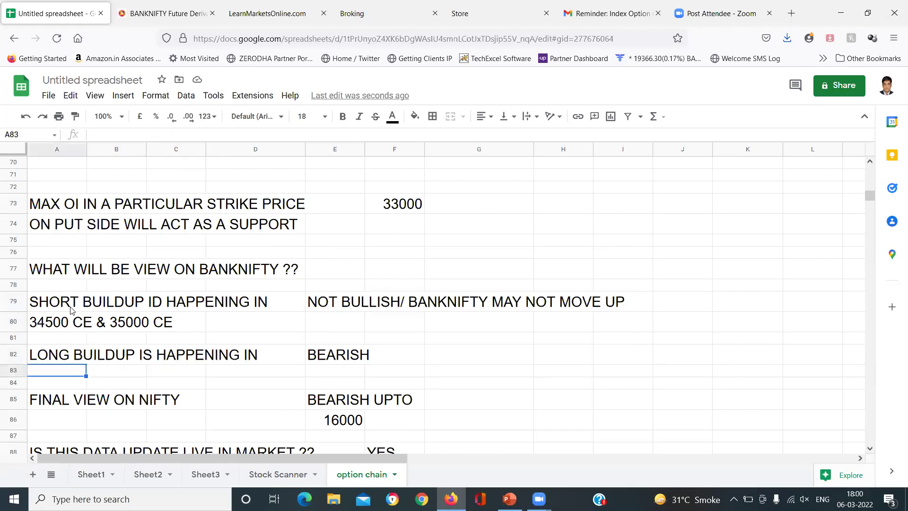
{"action": "left_click", "coordinate": [194, 6]}
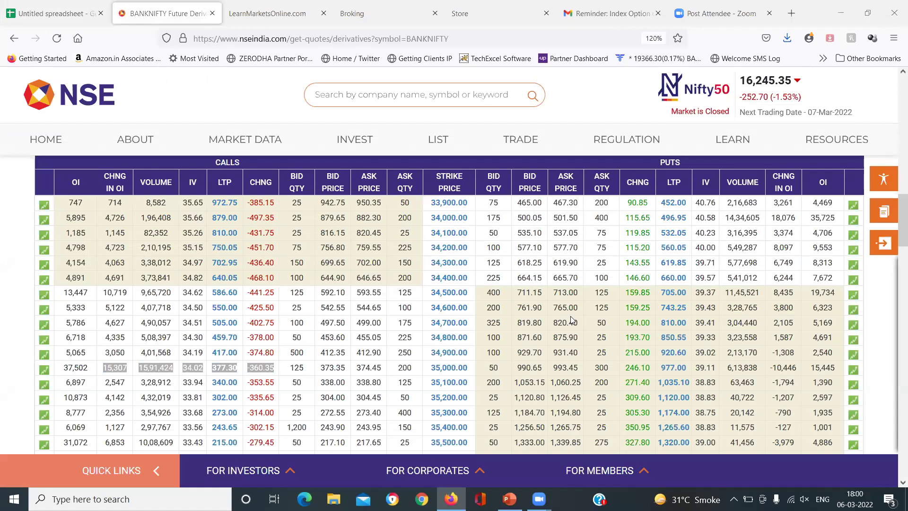
{"action": "scroll", "coordinate": [571, 320], "scroll_direction": "up", "scroll_amount": 3}
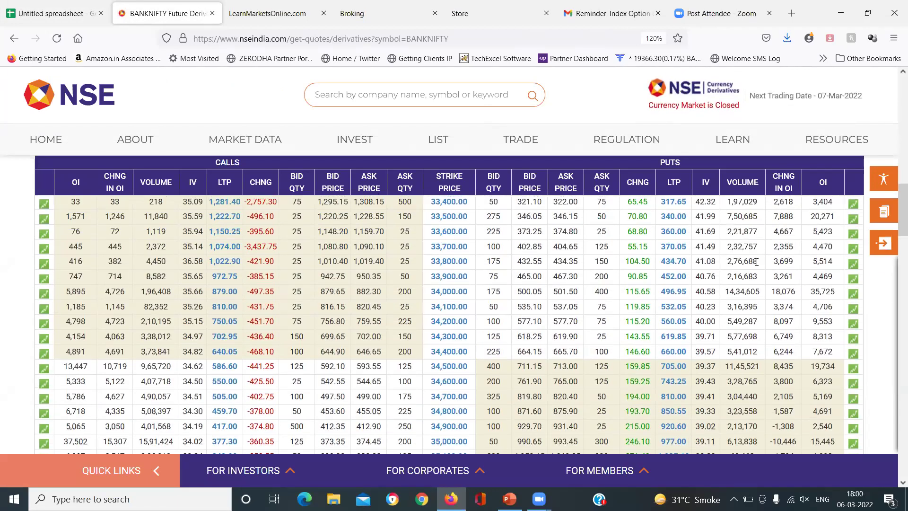
{"action": "left_click_drag", "start_coordinate": [615, 293], "coordinate": [804, 296]}
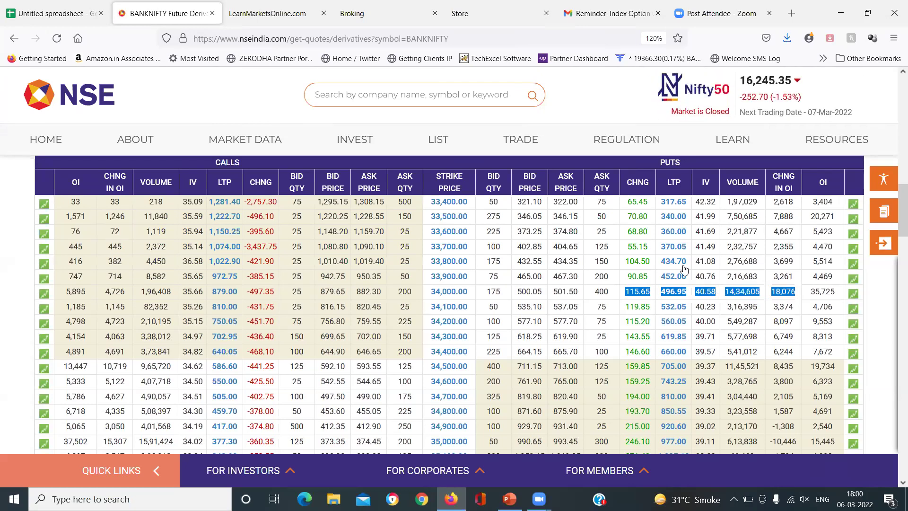
Step: Highlight the 33,500 put's values from change in OI back to price change
{"action": "left_click", "coordinate": [558, 262]}
{"action": "scroll", "coordinate": [558, 263], "scroll_direction": "up", "scroll_amount": 1}
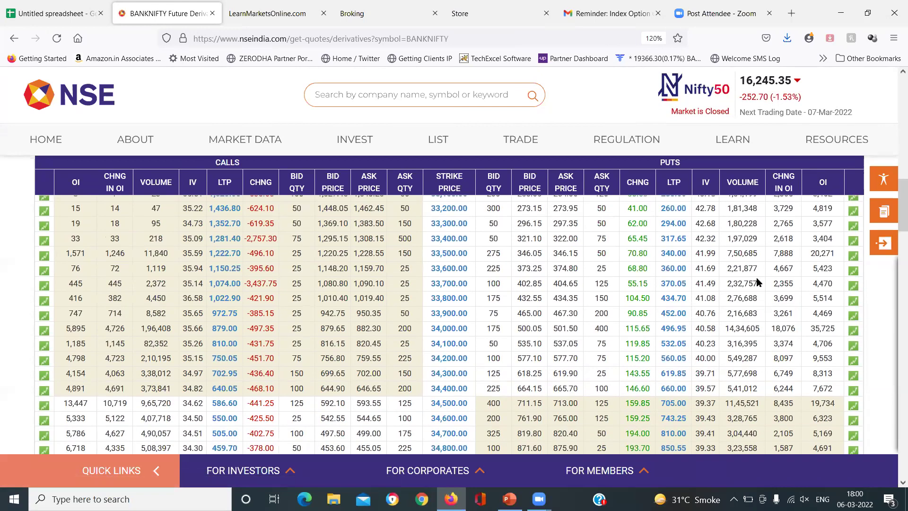
{"action": "left_click_drag", "start_coordinate": [798, 257], "coordinate": [583, 258]}
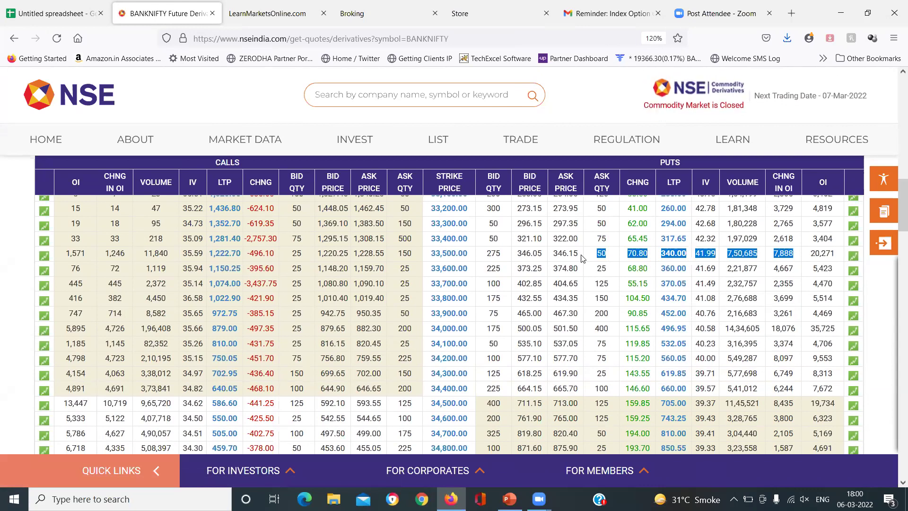
{"action": "left_click", "coordinate": [76, 7]}
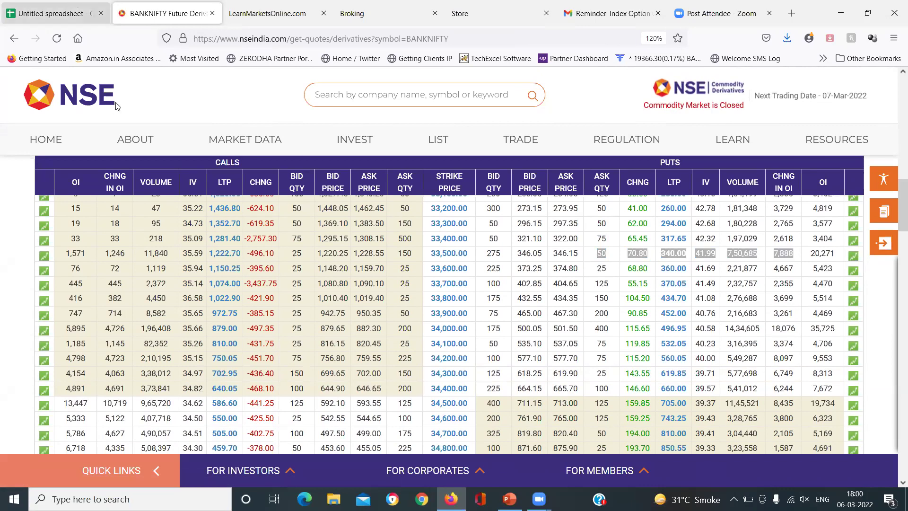
{"action": "left_click", "coordinate": [152, 9]}
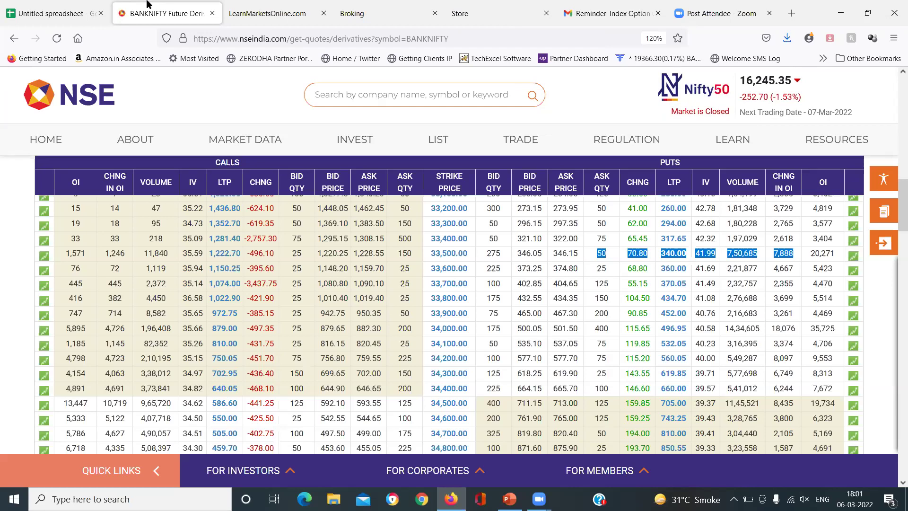
Step: Return to the option chain sheet and enter the long buildup strikes "34000 PE & 33500 PE" in A83
{"action": "left_click", "coordinate": [71, 6]}
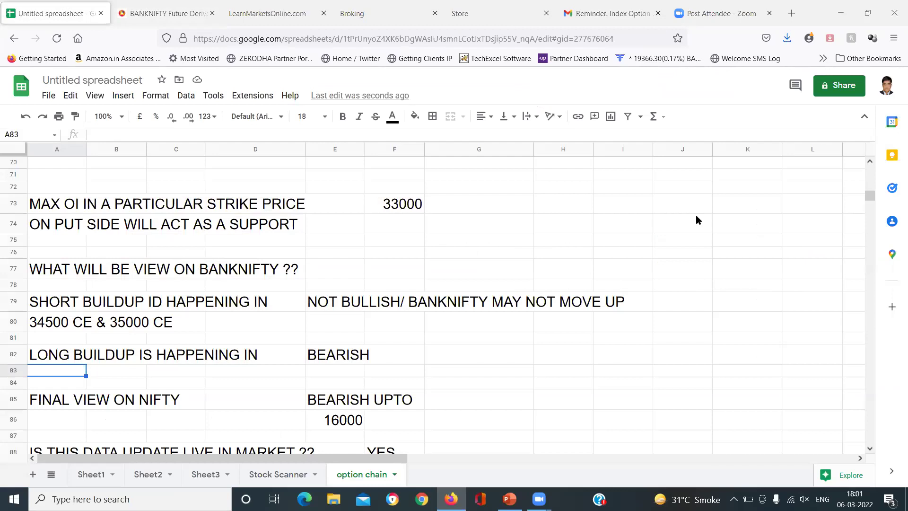
{"action": "left_click", "coordinate": [54, 375]}
{"action": "type", "text": "34000 PE & 33"}
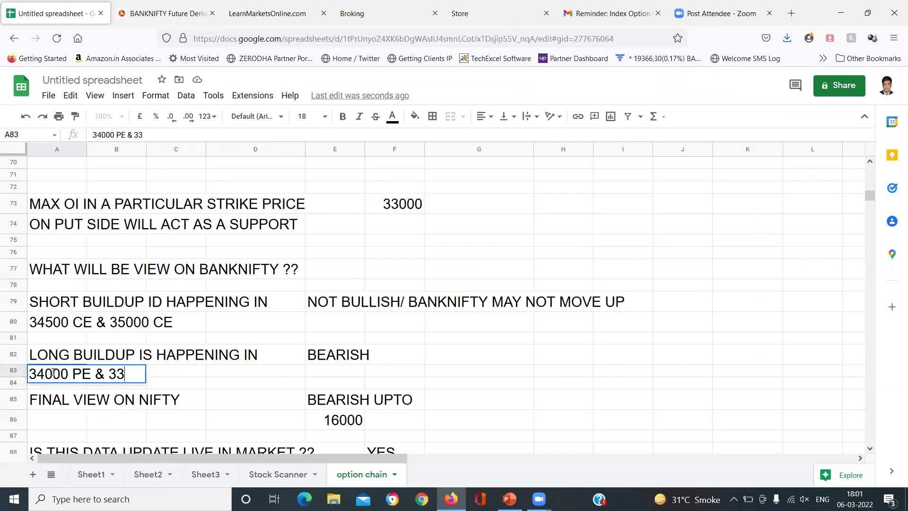
{"action": "type", "text": "500 PE"}
{"action": "key", "text": "Tab"}
Step: Extend the long buildup conclusion in E82 to "BEARISH / BANKNIFTY MAY FALL"
{"action": "key", "text": "Tab"}
{"action": "key", "text": "Tab"}
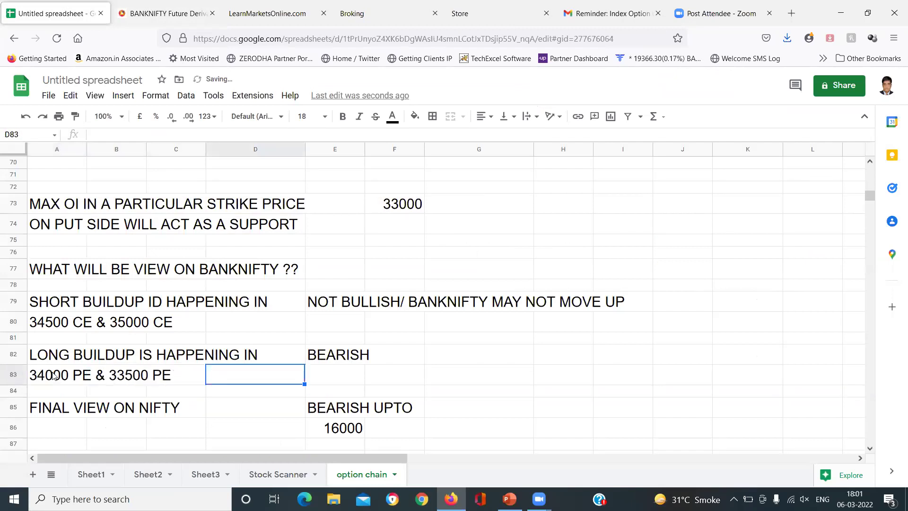
{"action": "key", "text": "Right"}
{"action": "key", "text": "Up"}
{"action": "key", "text": "Return"}
{"action": "type", "text": "/ BANKNIFTY"}
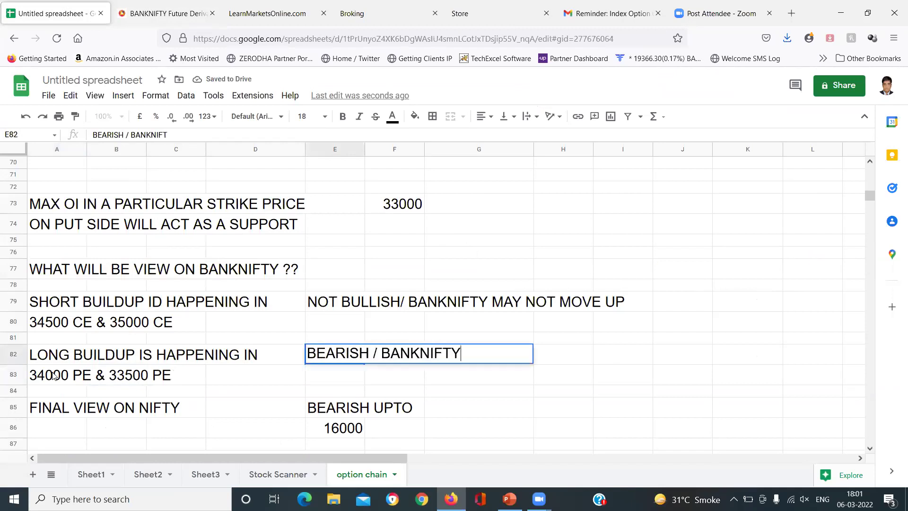
{"action": "type", "text": " MAY FALL"}
{"action": "key", "text": "Return"}
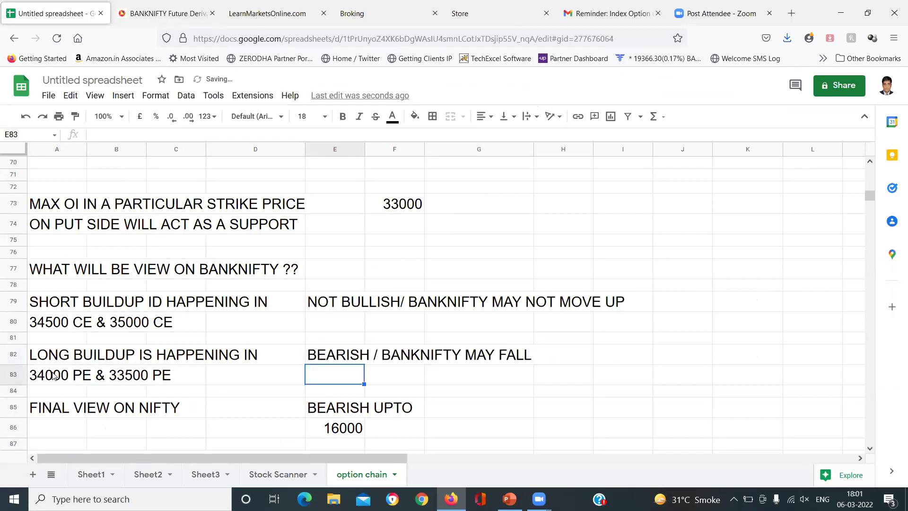
{"action": "key", "text": "Up"}
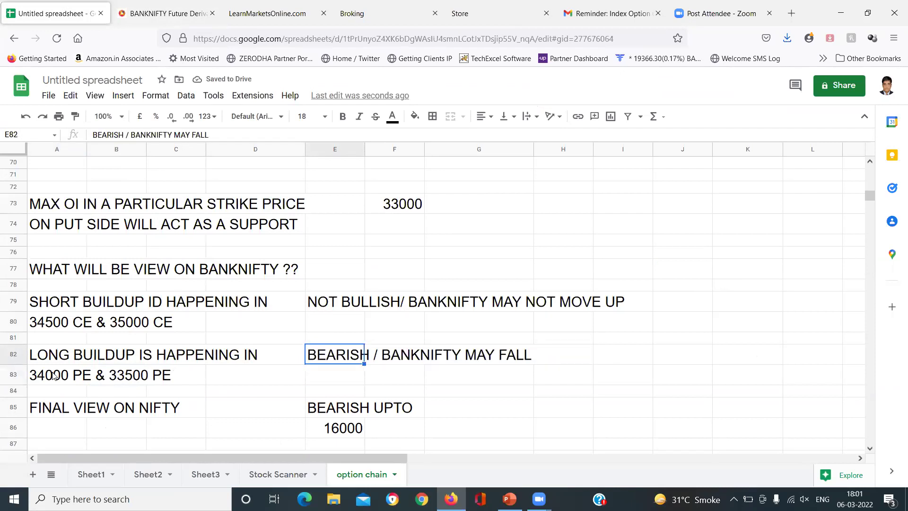
Step: Change the final view label in A85 to "FINAL VIEW ON BANKNIFTY"
{"action": "key", "text": "Down"}
{"action": "key", "text": "Down"}
{"action": "key", "text": "Left"}
{"action": "key", "text": "Left"}
{"action": "key", "text": "Left"}
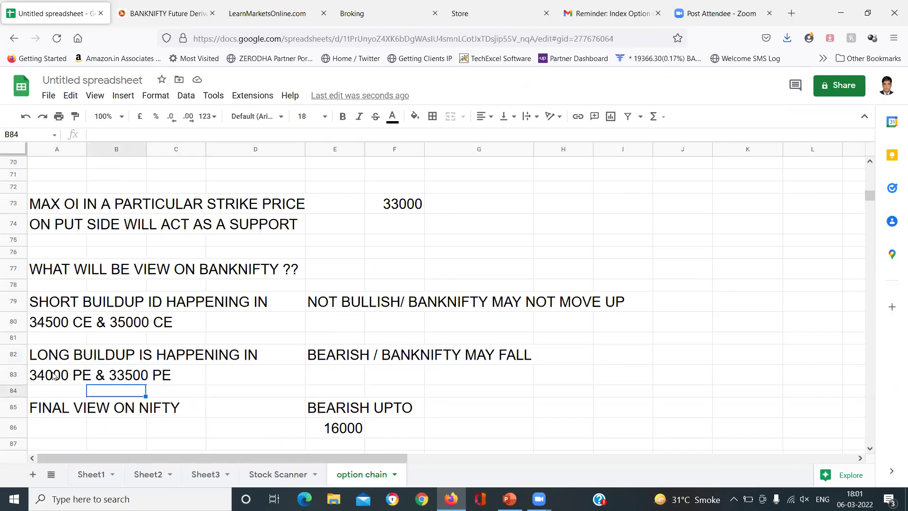
{"action": "key", "text": "Down"}
{"action": "key", "text": "Left"}
{"action": "key", "text": "Return"}
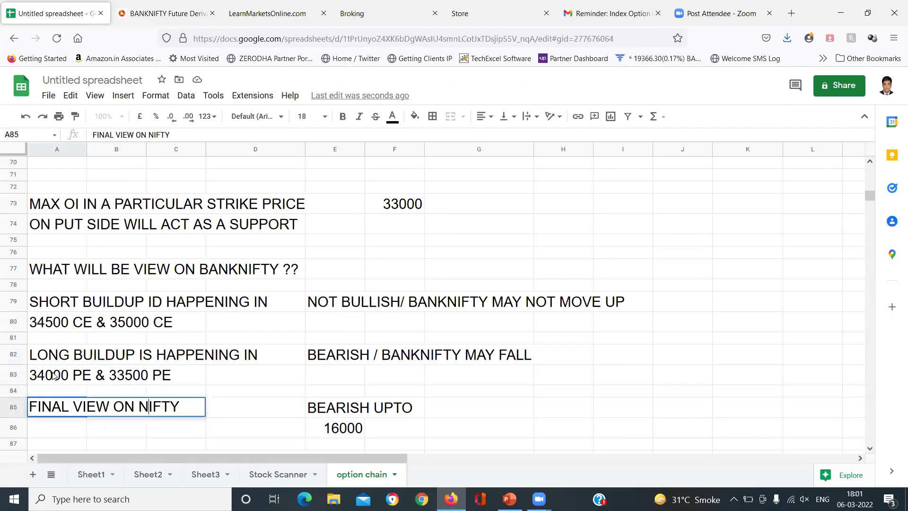
{"action": "key", "text": "Left"}
{"action": "type", "text": "BANK"}
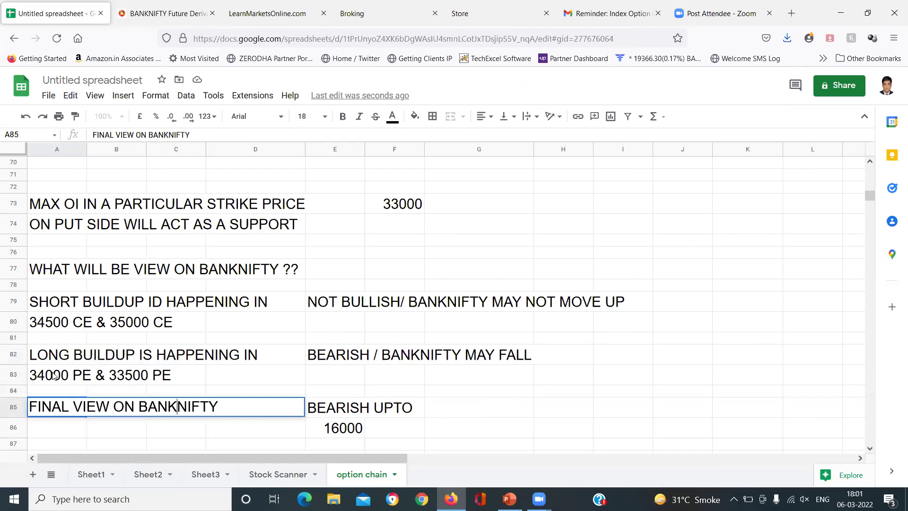
{"action": "key", "text": "Return"}
Step: Set the bearish target level in E86 of the BANKNIFTY final view to 33000
{"action": "key", "text": "Down"}
{"action": "key", "text": "Down"}
{"action": "key", "text": "Down"}
{"action": "key", "text": "Down"}
{"action": "key", "text": "Up"}
{"action": "key", "text": "Up"}
{"action": "key", "text": "Up"}
{"action": "key", "text": "Up"}
{"action": "key", "text": "Up"}
{"action": "key", "text": "Right"}
{"action": "key", "text": "Right"}
{"action": "key", "text": "Right"}
{"action": "key", "text": "Right"}
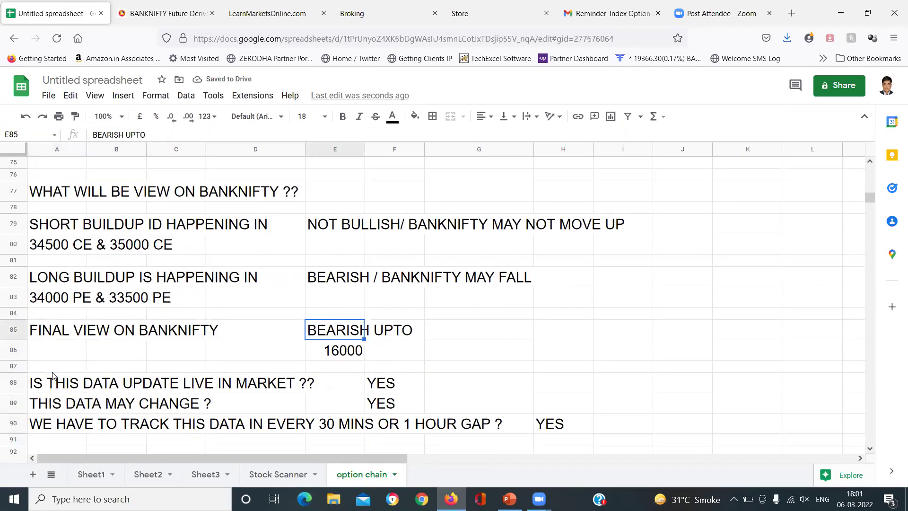
{"action": "key", "text": "Down"}
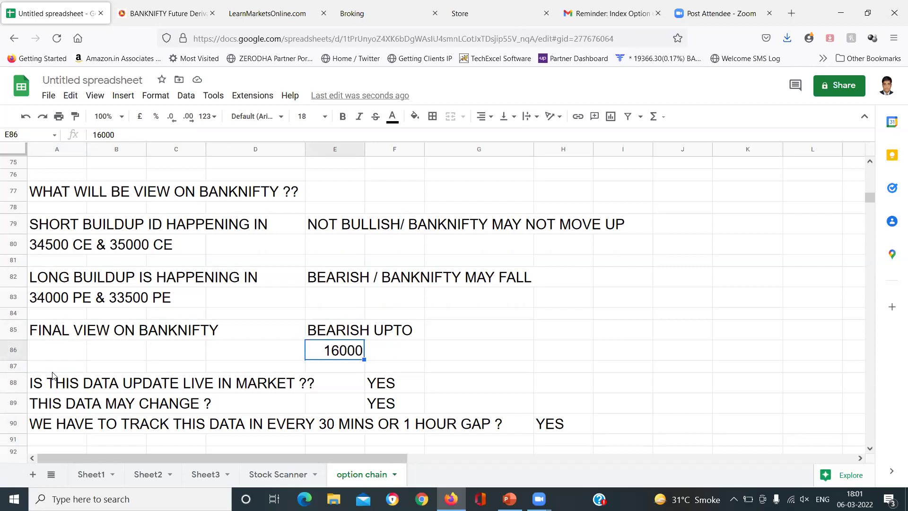
{"action": "type", "text": "33000"}
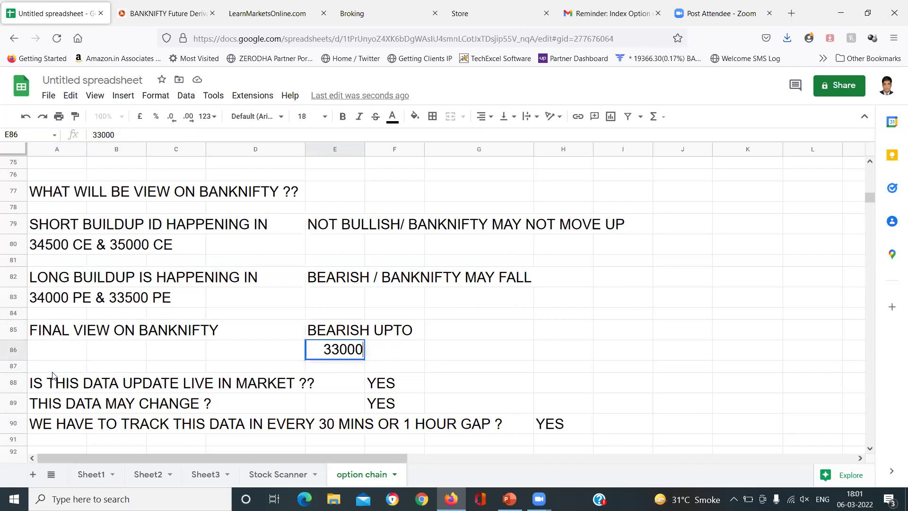
{"action": "key", "text": "Return"}
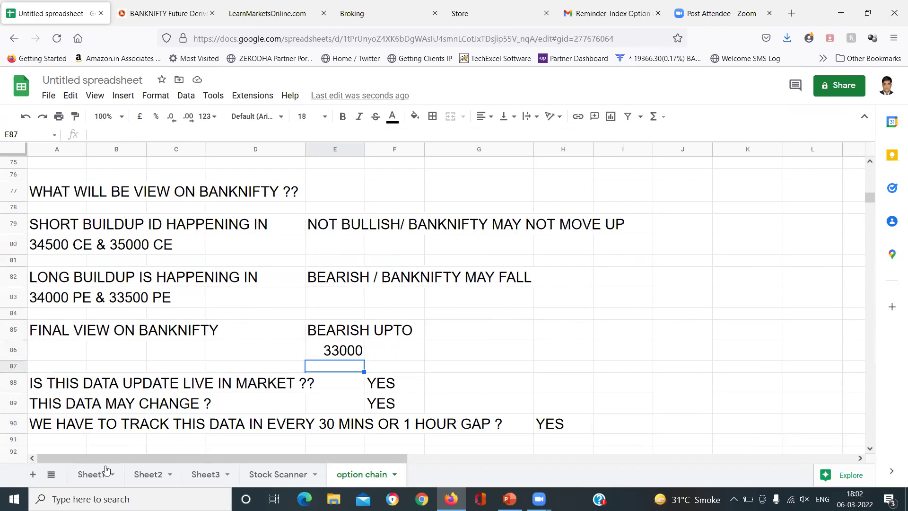
{"action": "left_click", "coordinate": [470, 286]}
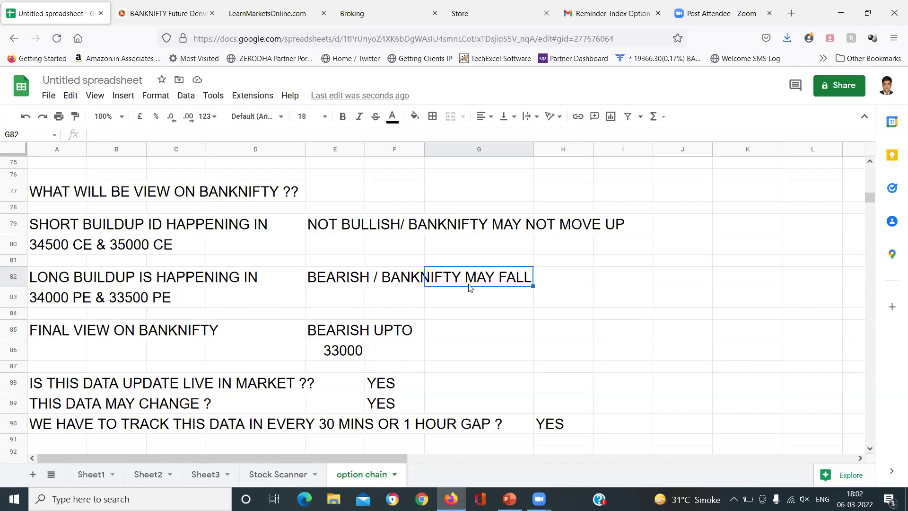
Step: Switch to the LearnMarketsOnline store, open the English Options Trading Level 2 course page, and select its web address
{"action": "left_click", "coordinate": [469, 6]}
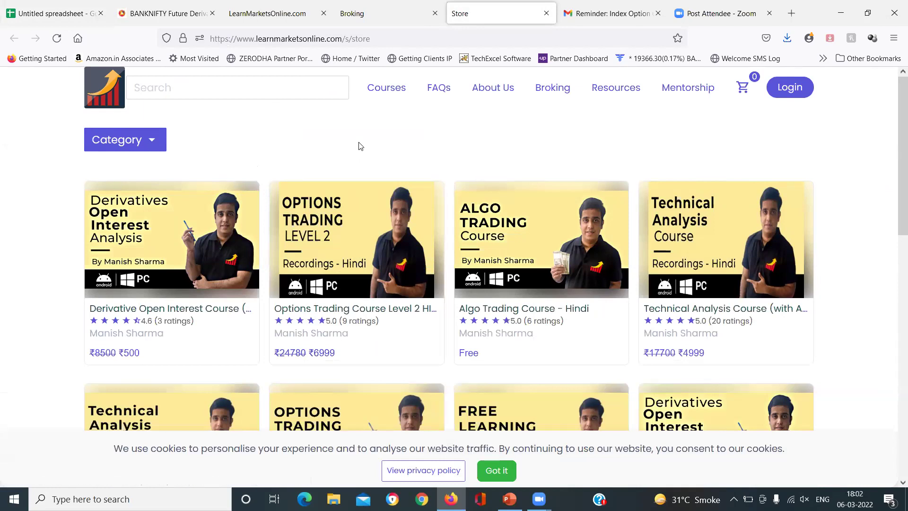
{"action": "scroll", "coordinate": [361, 145], "scroll_direction": "down", "scroll_amount": 3}
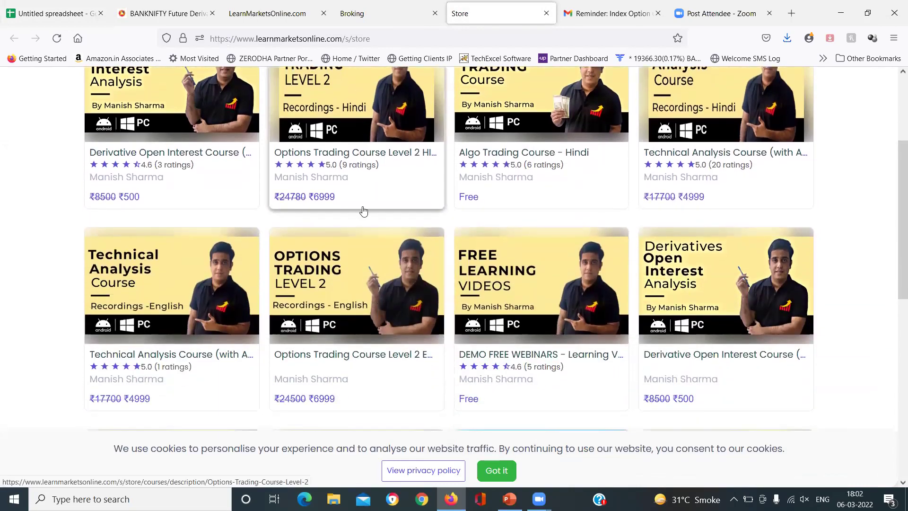
{"action": "left_click", "coordinate": [318, 288]}
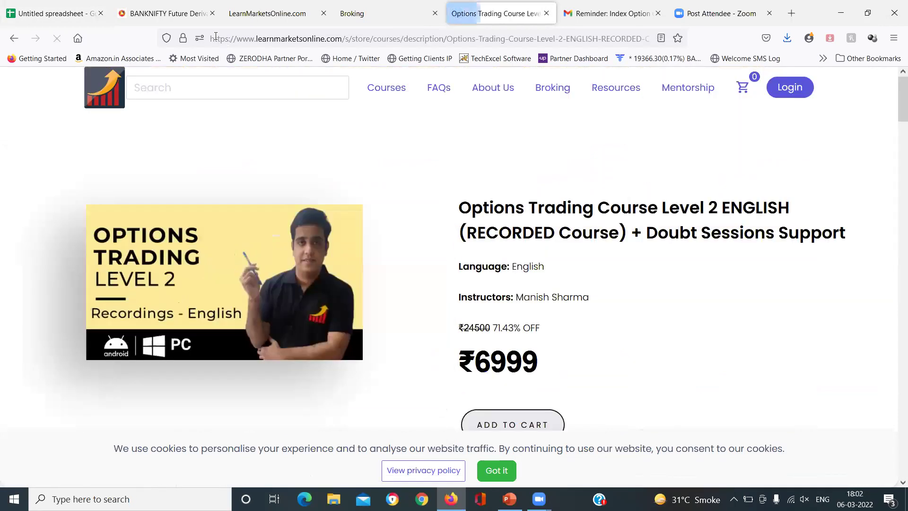
{"action": "left_click", "coordinate": [216, 36]}
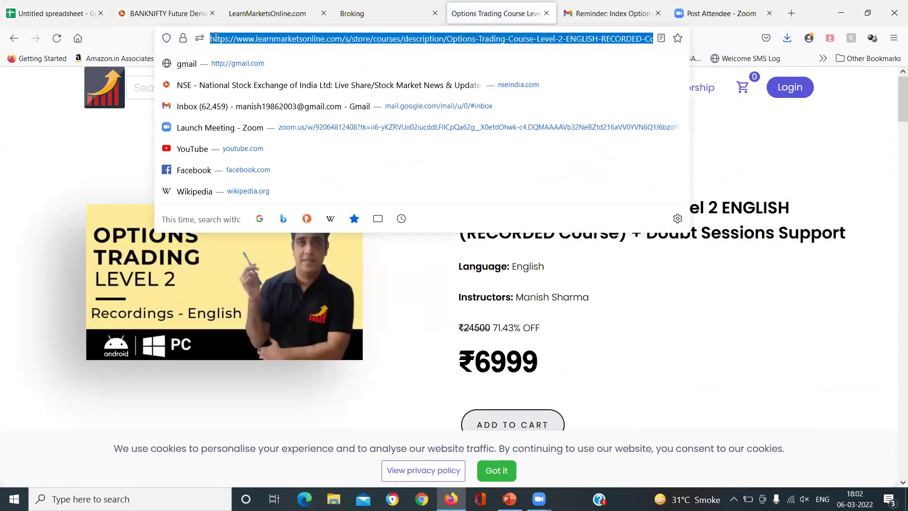
{"action": "key", "text": "Escape"}
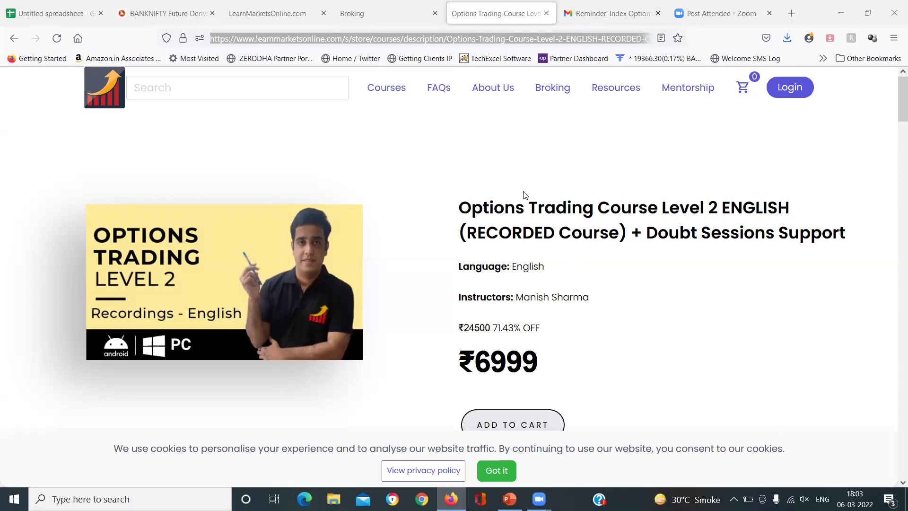
Step: Switch to the Broking page and review its features and the account-opening links and offers of the listed brokers
{"action": "left_click", "coordinate": [362, 8]}
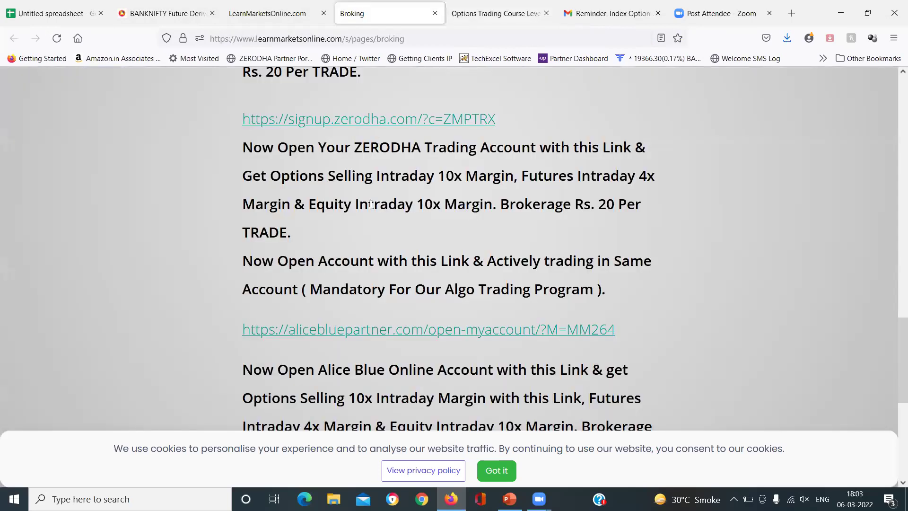
{"action": "scroll", "coordinate": [371, 204], "scroll_direction": "up", "scroll_amount": 12}
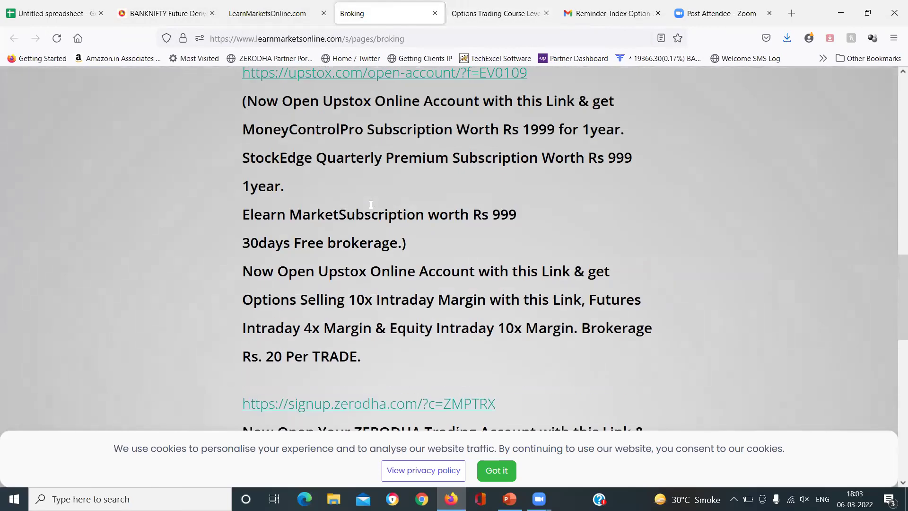
{"action": "scroll", "coordinate": [372, 207], "scroll_direction": "up", "scroll_amount": 4}
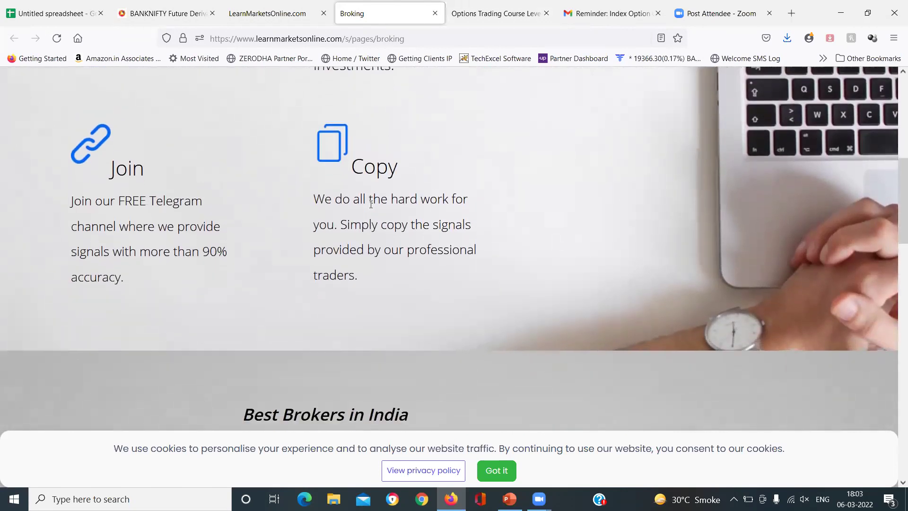
{"action": "scroll", "coordinate": [370, 203], "scroll_direction": "up", "scroll_amount": 5}
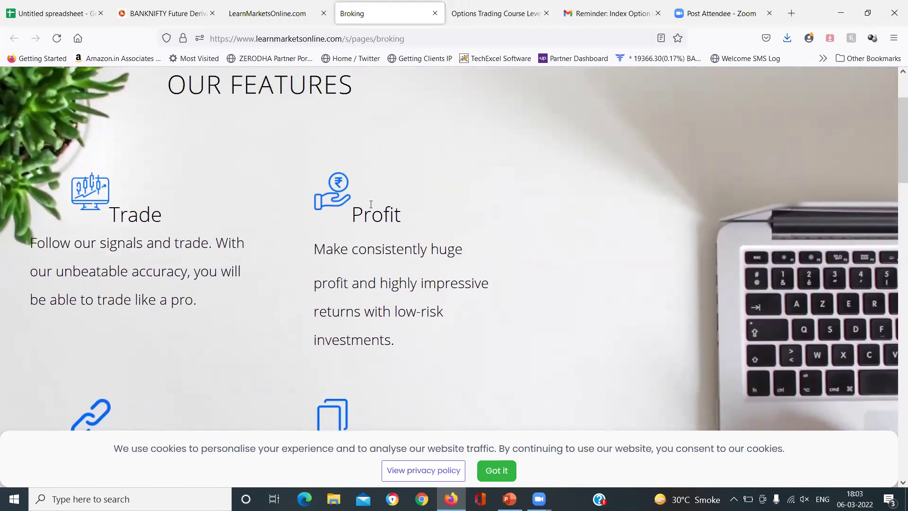
{"action": "scroll", "coordinate": [370, 204], "scroll_direction": "up", "scroll_amount": 3}
{"action": "scroll", "coordinate": [371, 204], "scroll_direction": "down", "scroll_amount": 4}
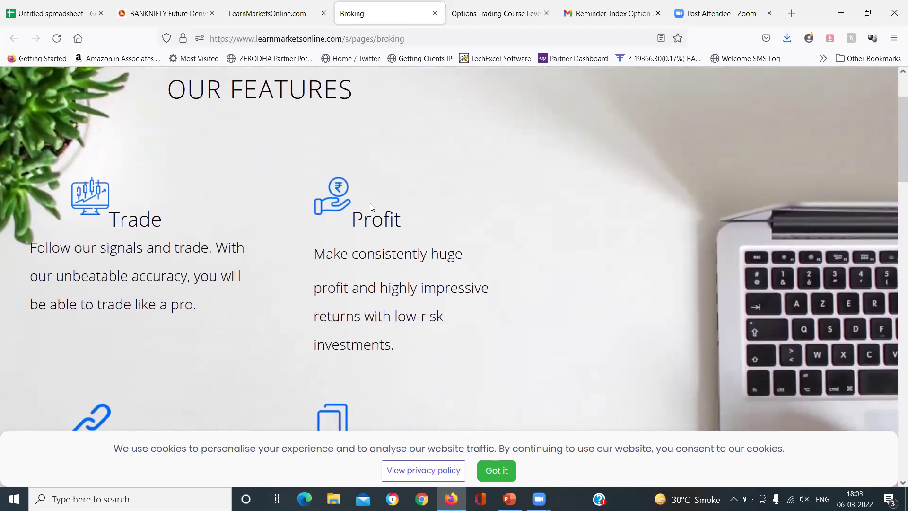
{"action": "scroll", "coordinate": [370, 204], "scroll_direction": "down", "scroll_amount": 5}
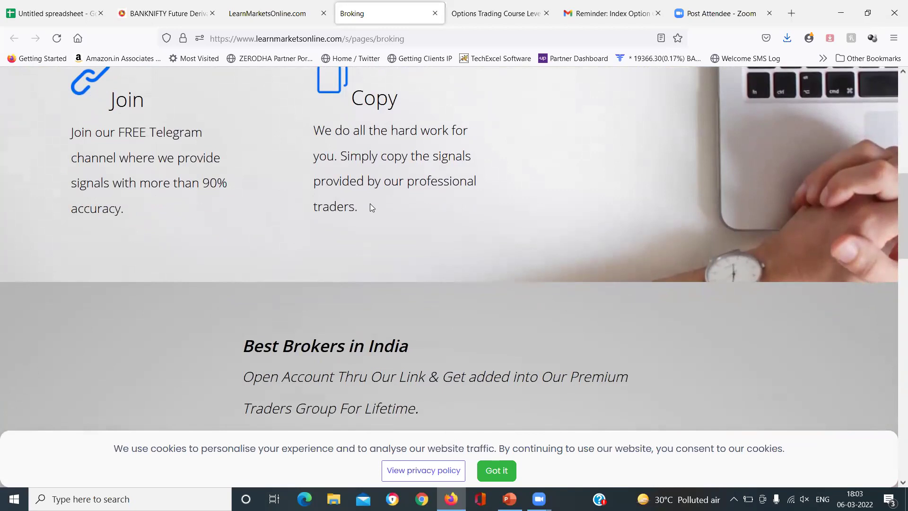
{"action": "scroll", "coordinate": [370, 204], "scroll_direction": "down", "scroll_amount": 1}
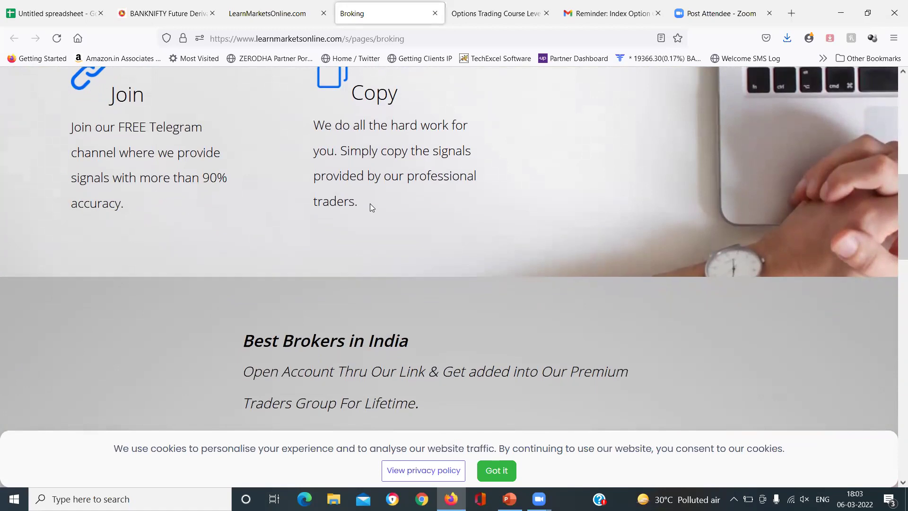
{"action": "scroll", "coordinate": [369, 203], "scroll_direction": "down", "scroll_amount": 9}
{"action": "scroll", "coordinate": [371, 204], "scroll_direction": "down", "scroll_amount": 1}
{"action": "scroll", "coordinate": [280, 229], "scroll_direction": "down", "scroll_amount": 6}
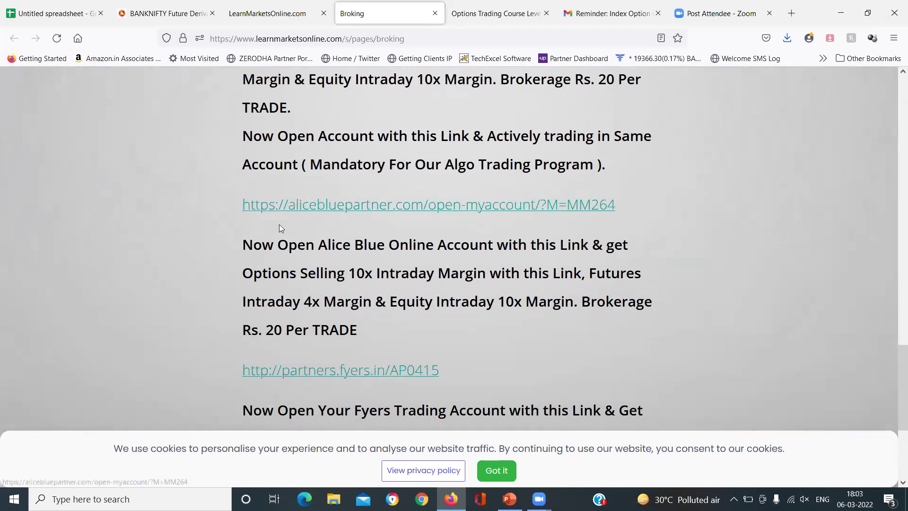